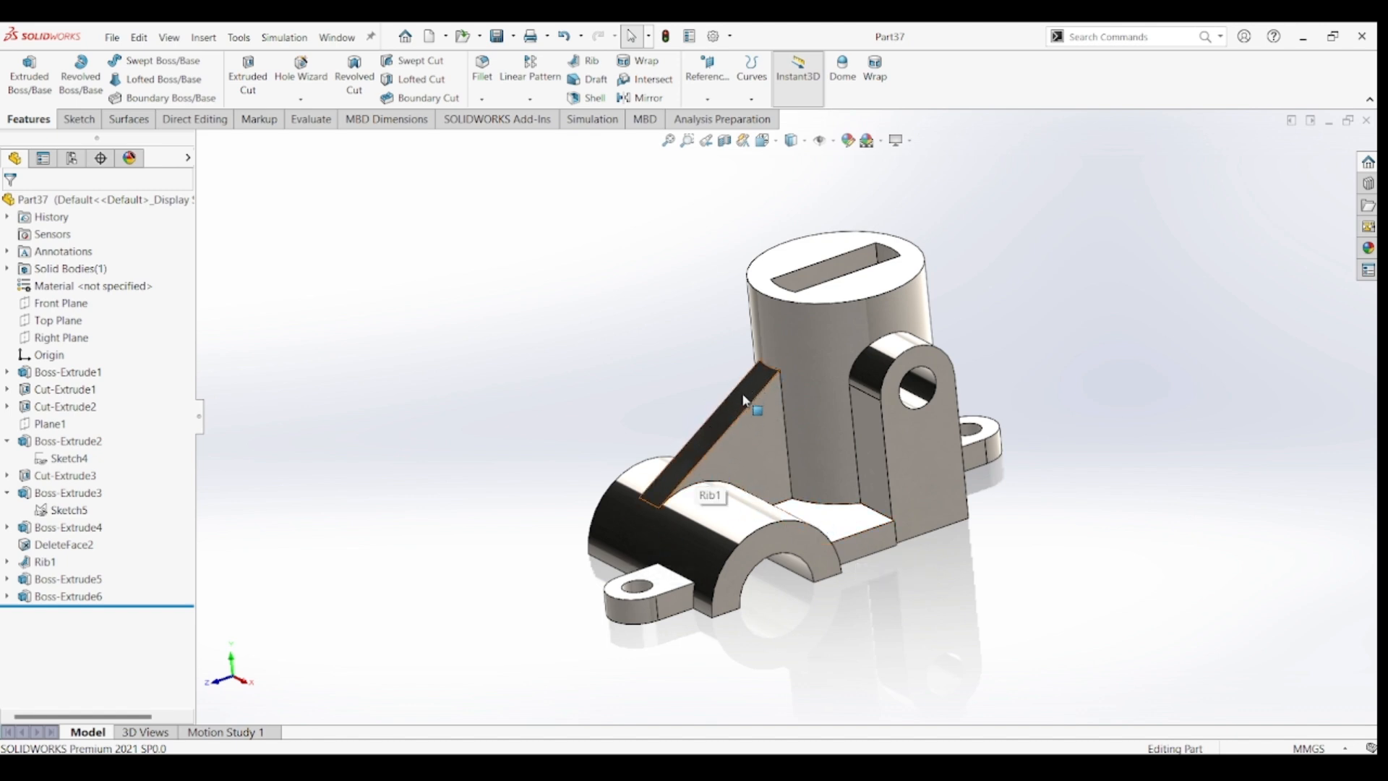
- Switch to Part37_dwg.PDF in Microsoft Edge, examine the part's views and dimensions, and return to SOLIDWORKS
click(675, 687)
mouse_move(620, 766)
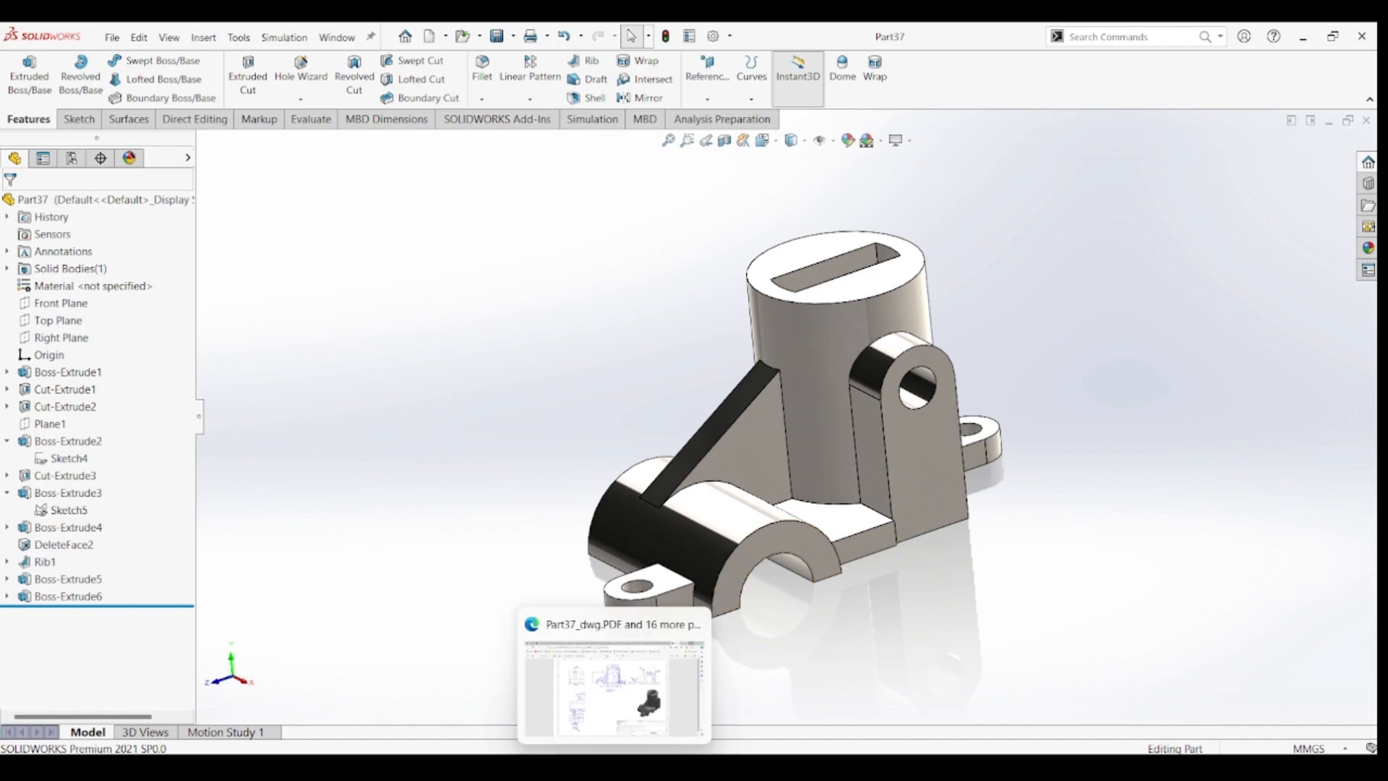
click(622, 723)
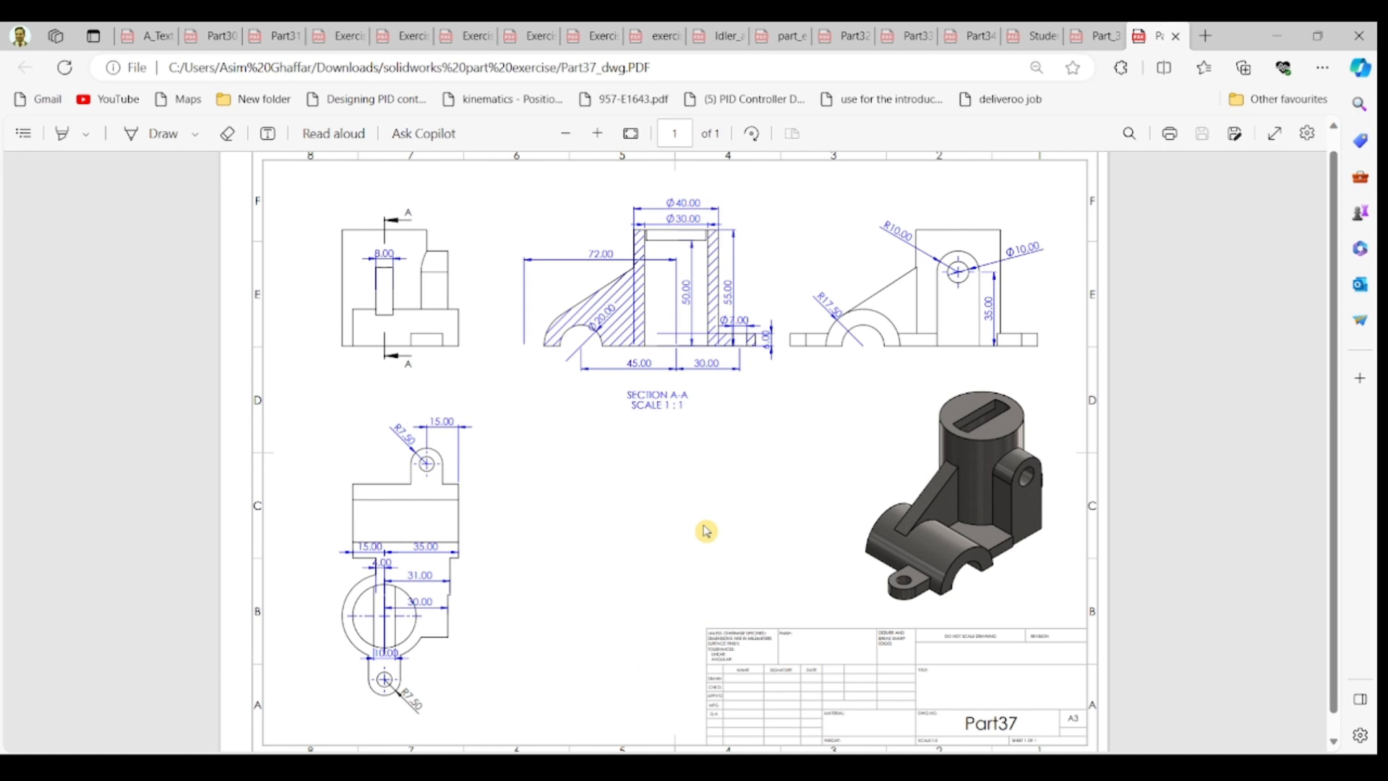
click(1276, 35)
- Create a new part document
click(112, 36)
click(132, 62)
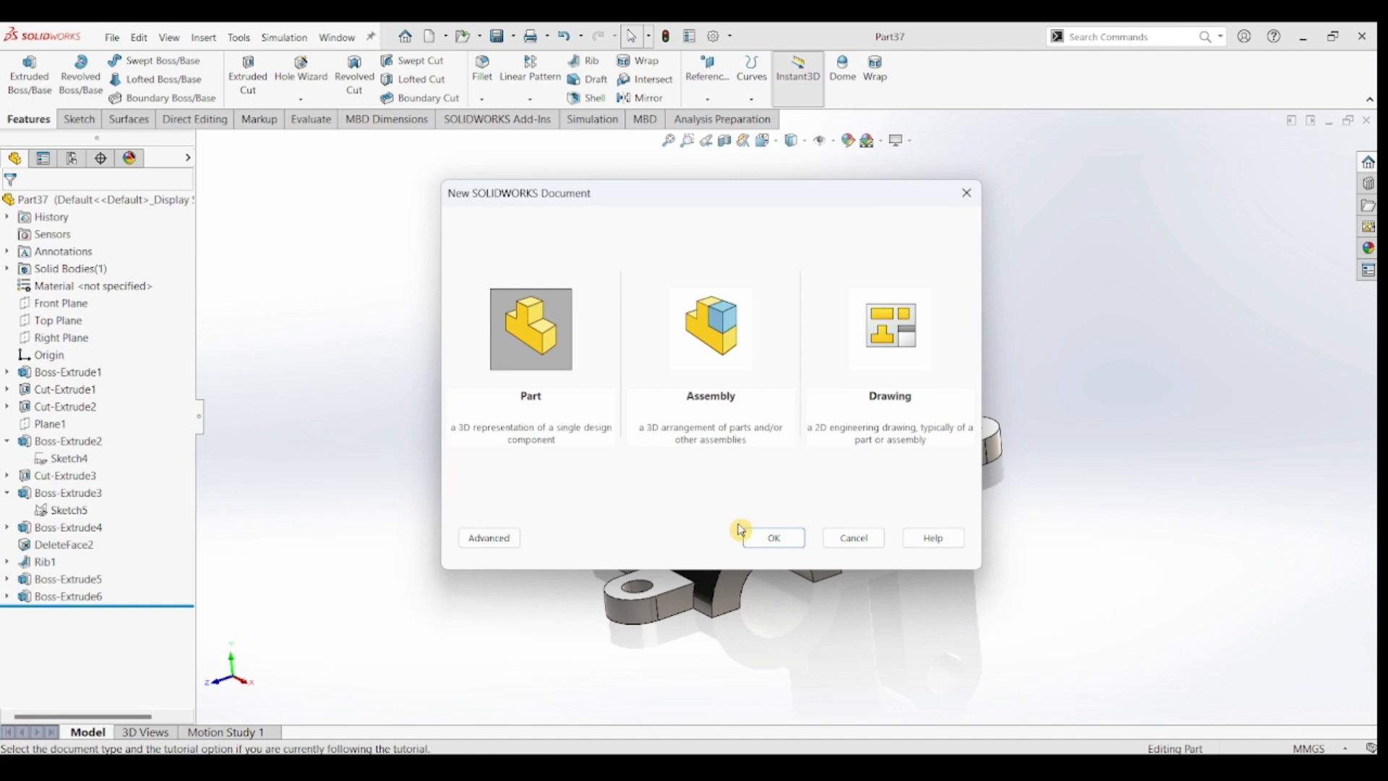
click(774, 543)
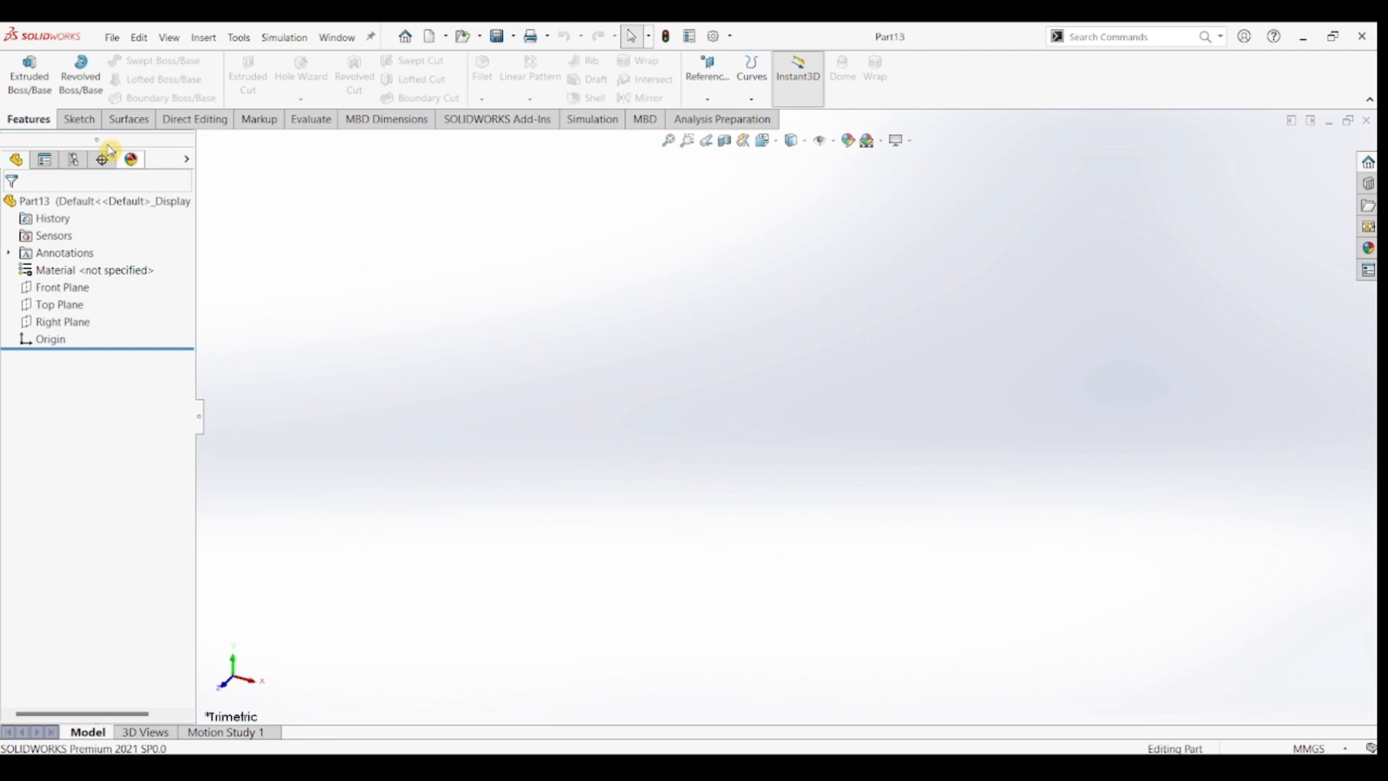
- Sketch a circle of about 49 mm radius centred on the origin on the Top Plane
click(76, 119)
click(28, 73)
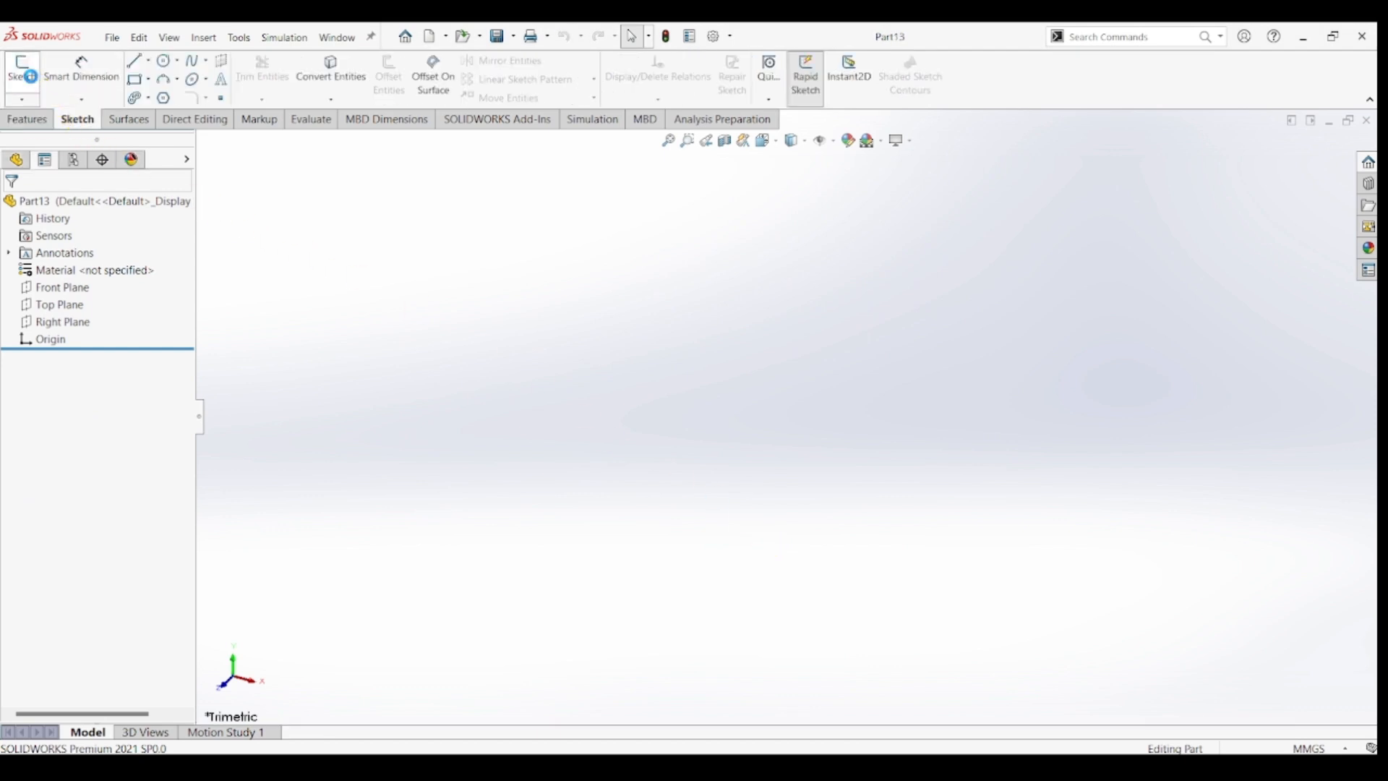
click(522, 414)
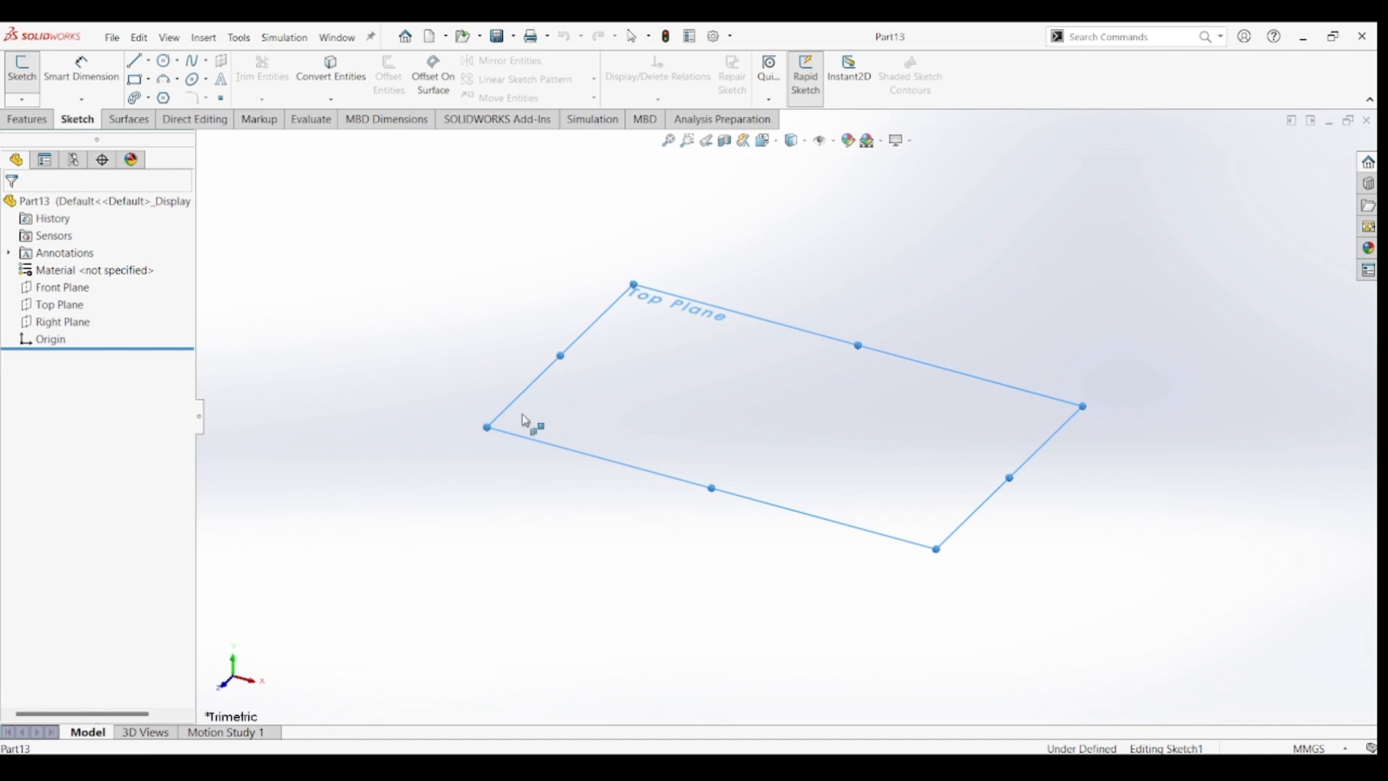
click(164, 62)
click(788, 417)
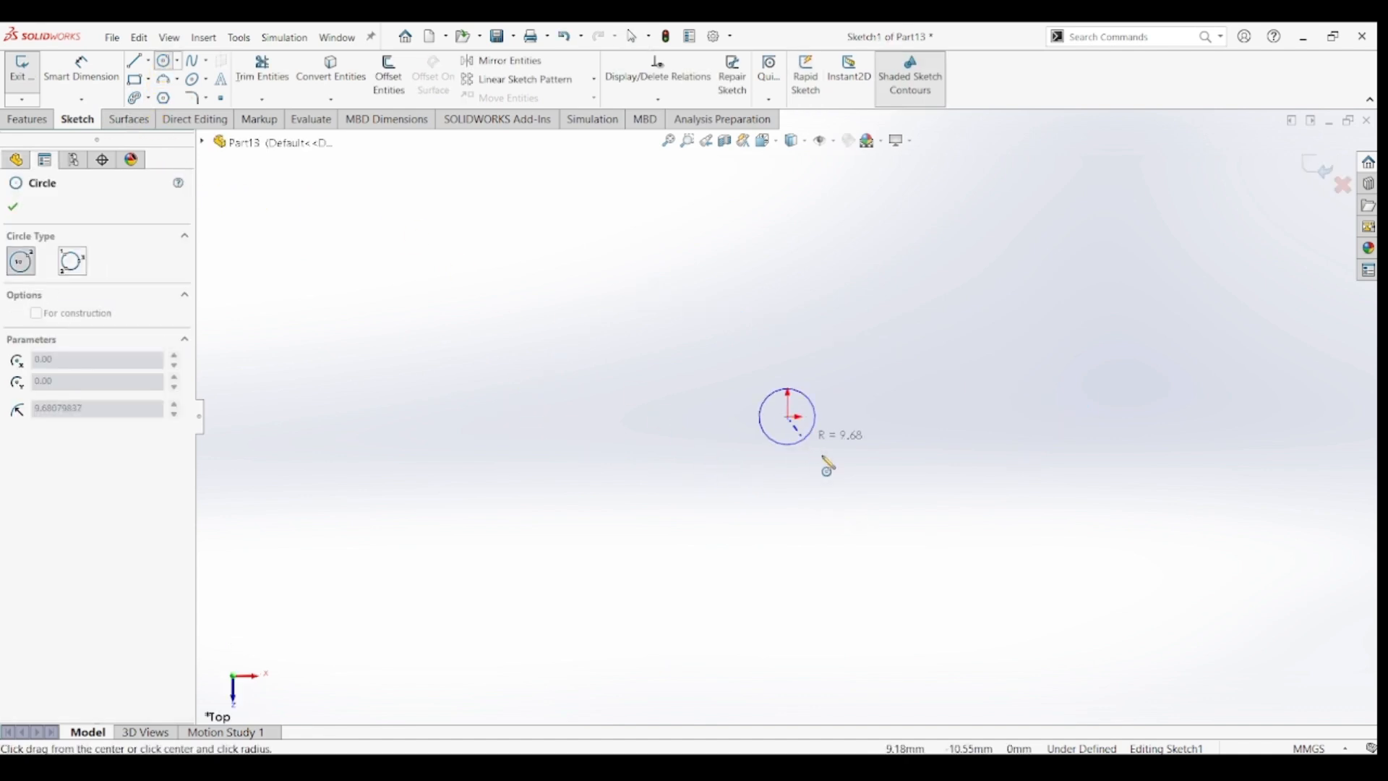
click(889, 516)
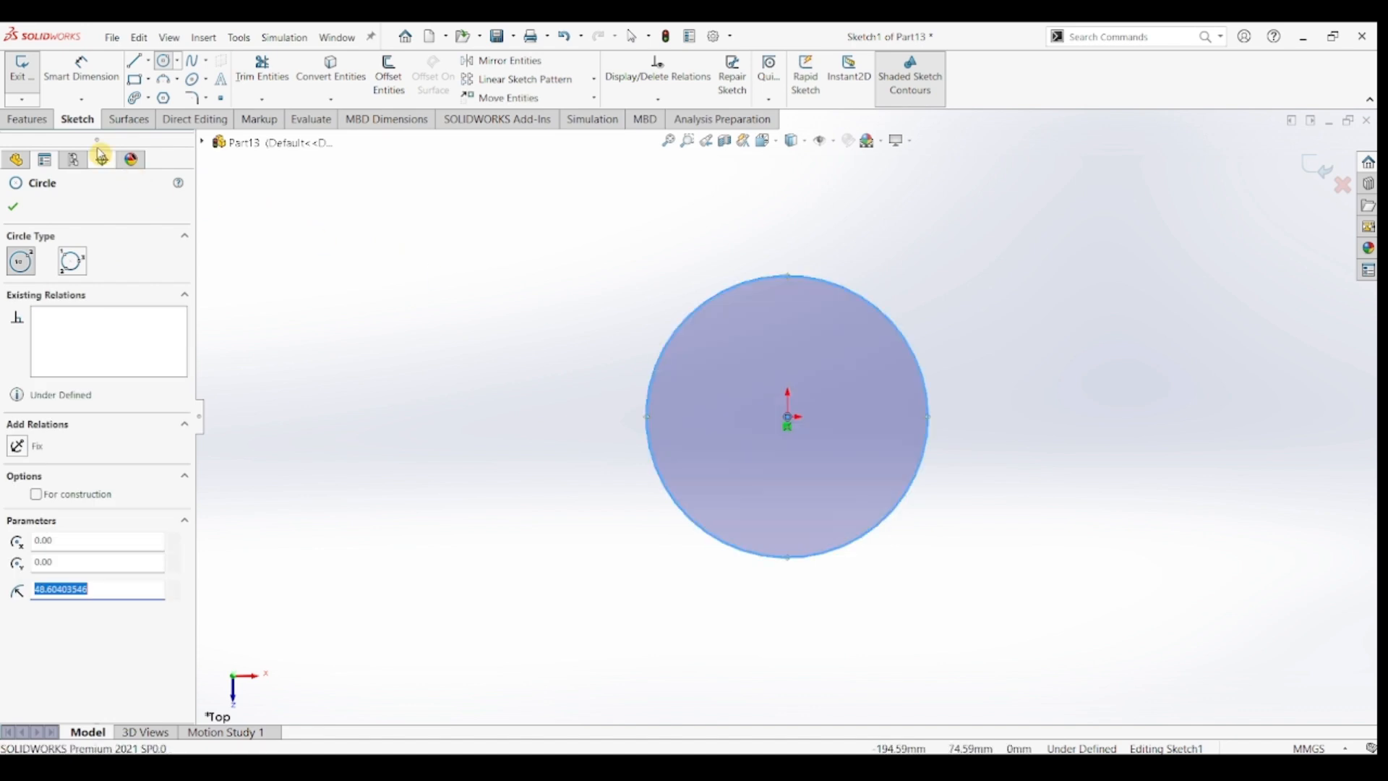
- Dimension the circle's diameter and set it to 40 mm
click(81, 69)
click(927, 394)
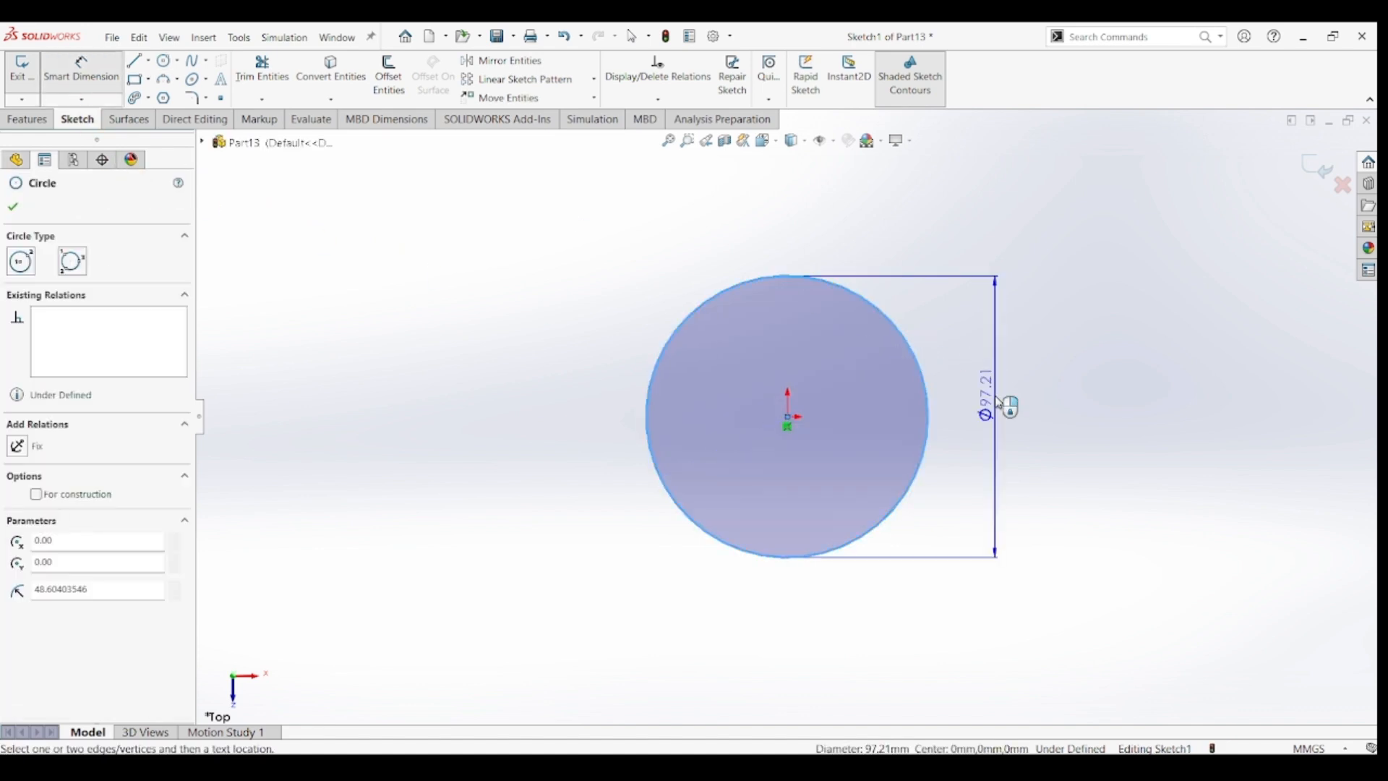
click(1000, 403)
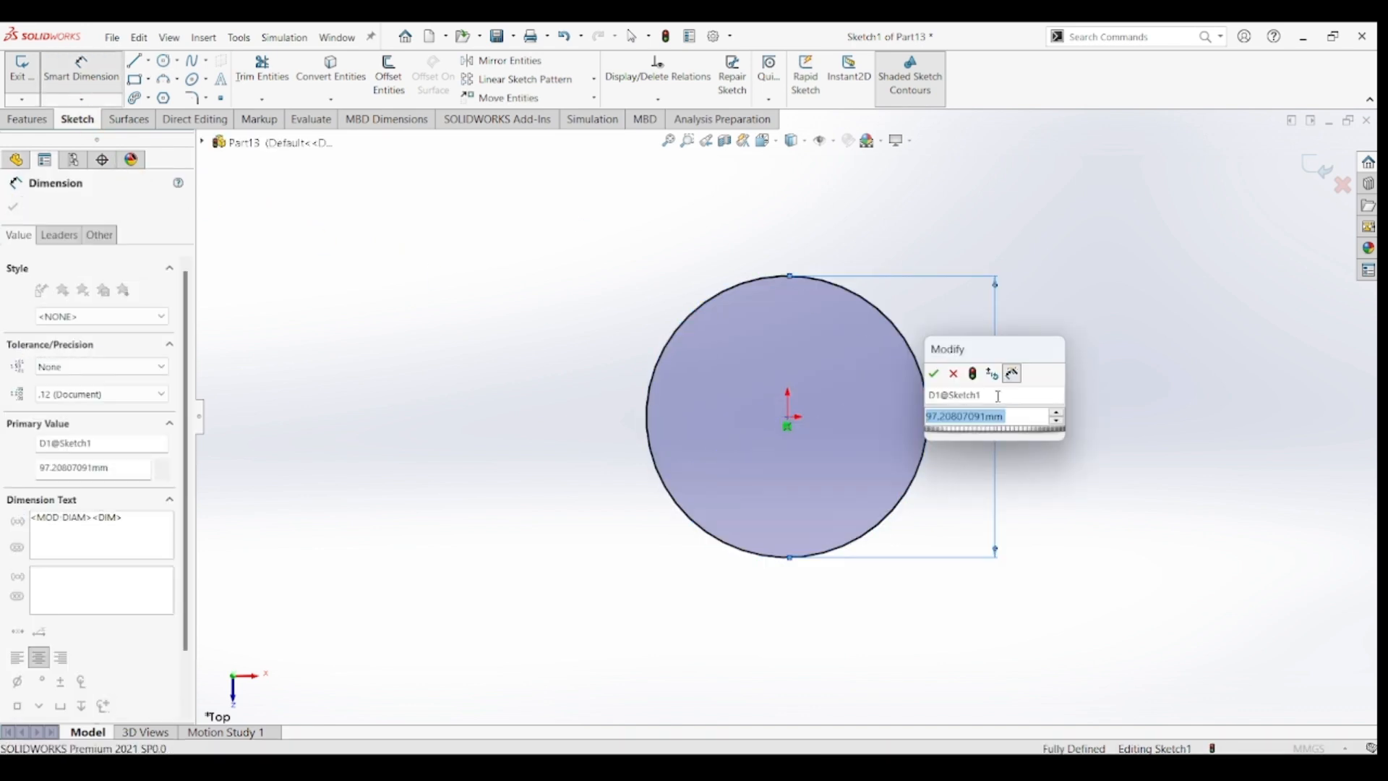
key(Return)
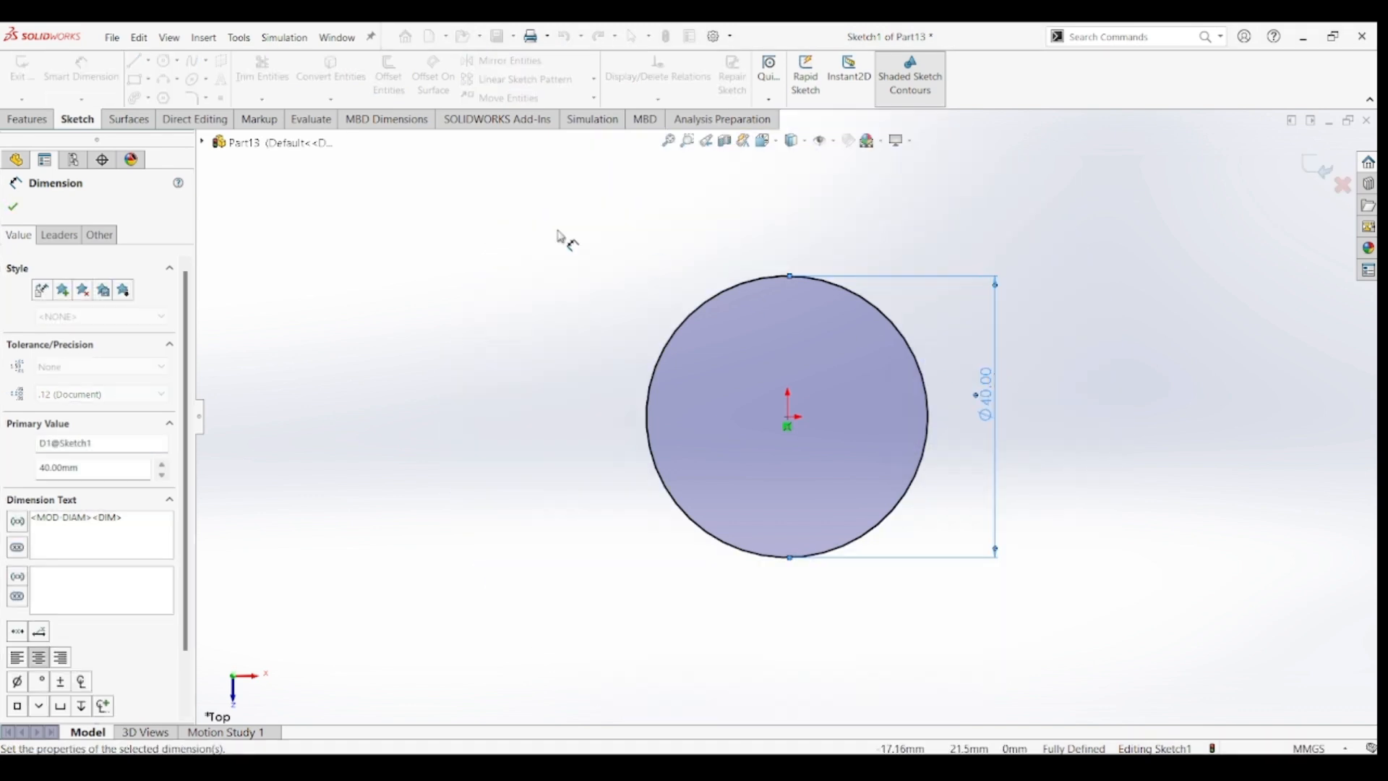
- Extrude the 40 mm circle upward as a solid boss with a blind depth of 55 mm
click(26, 116)
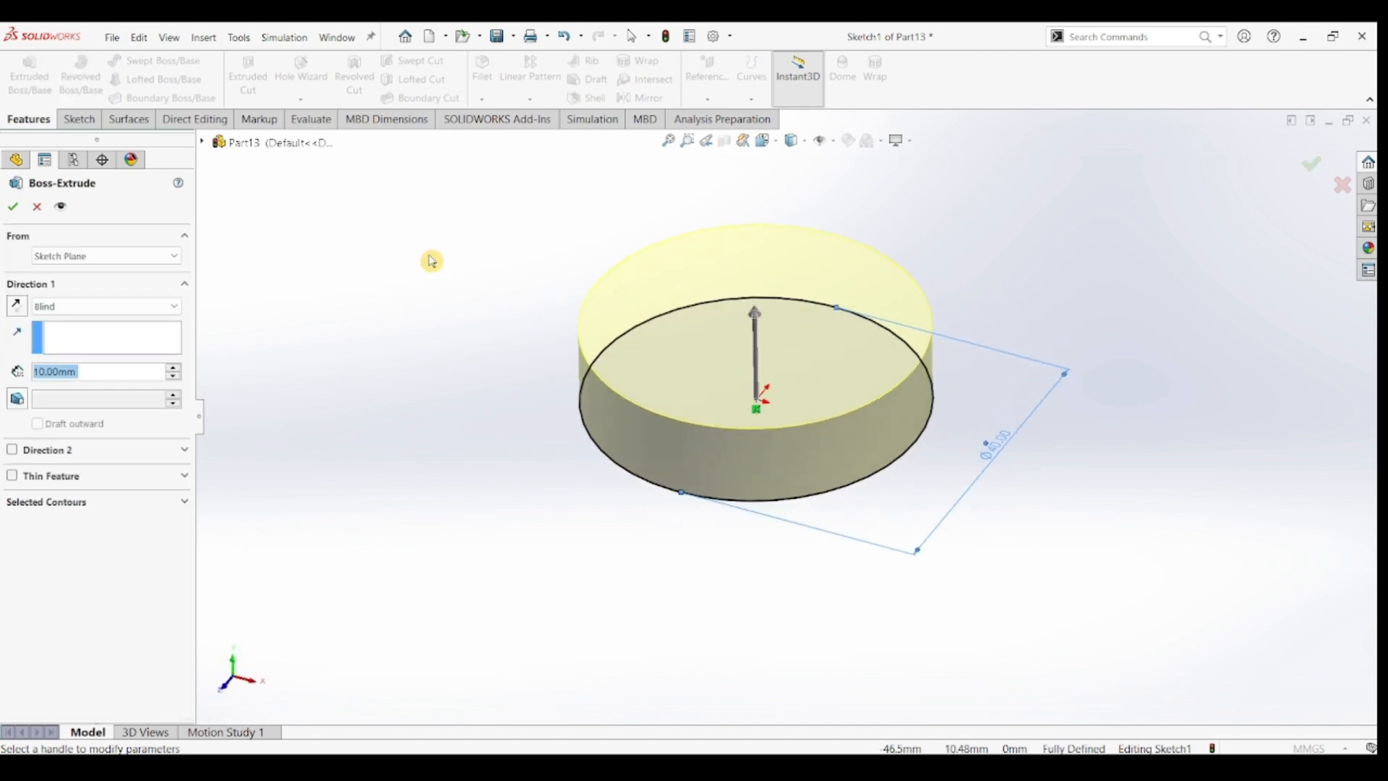
text(55)
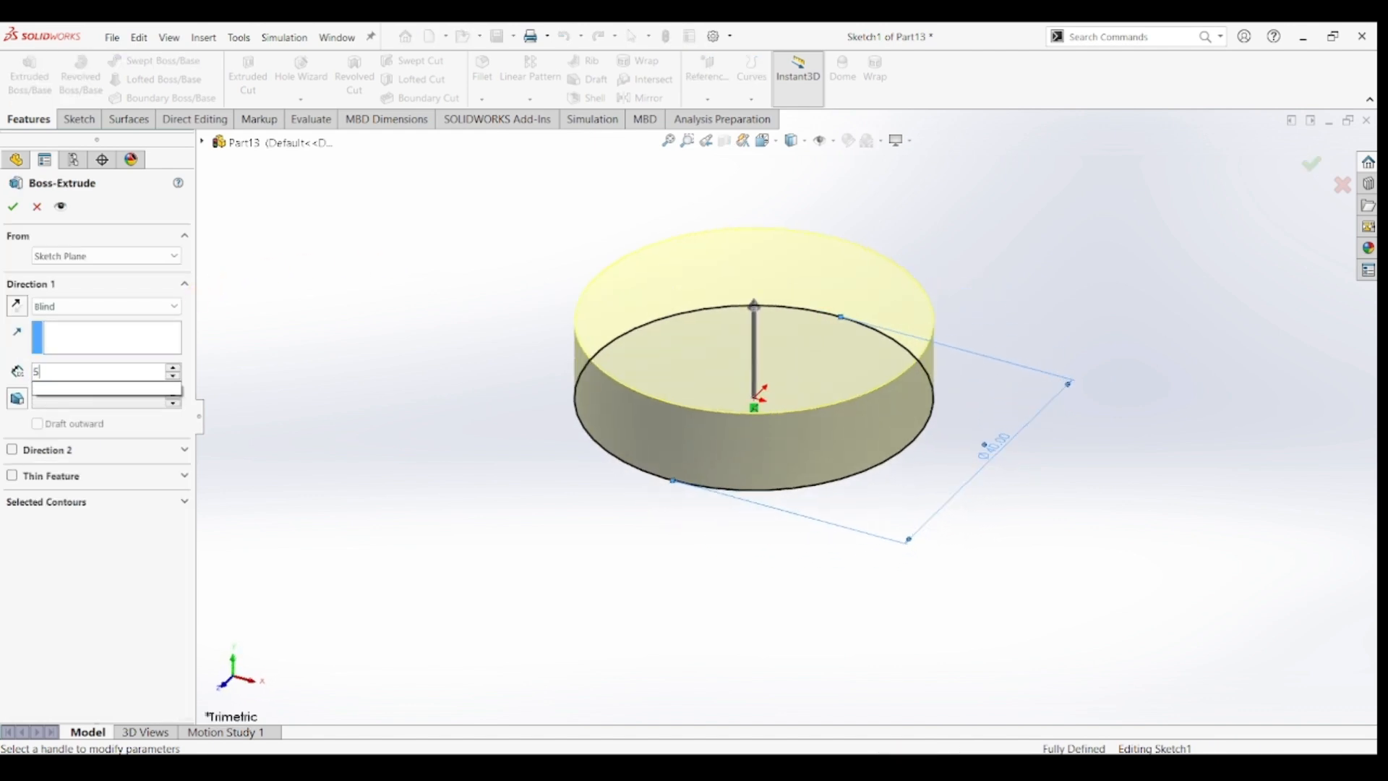
key(Return)
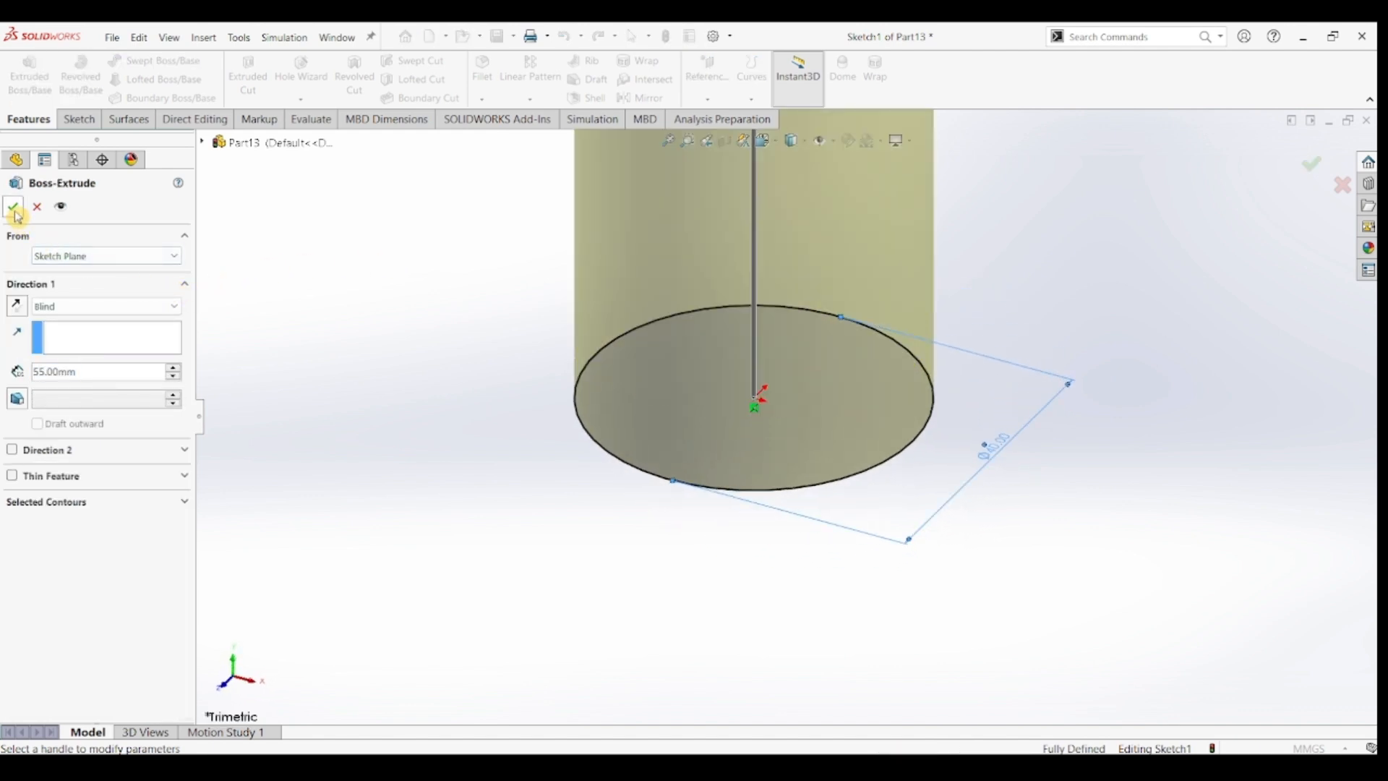
click(13, 208)
click(1083, 452)
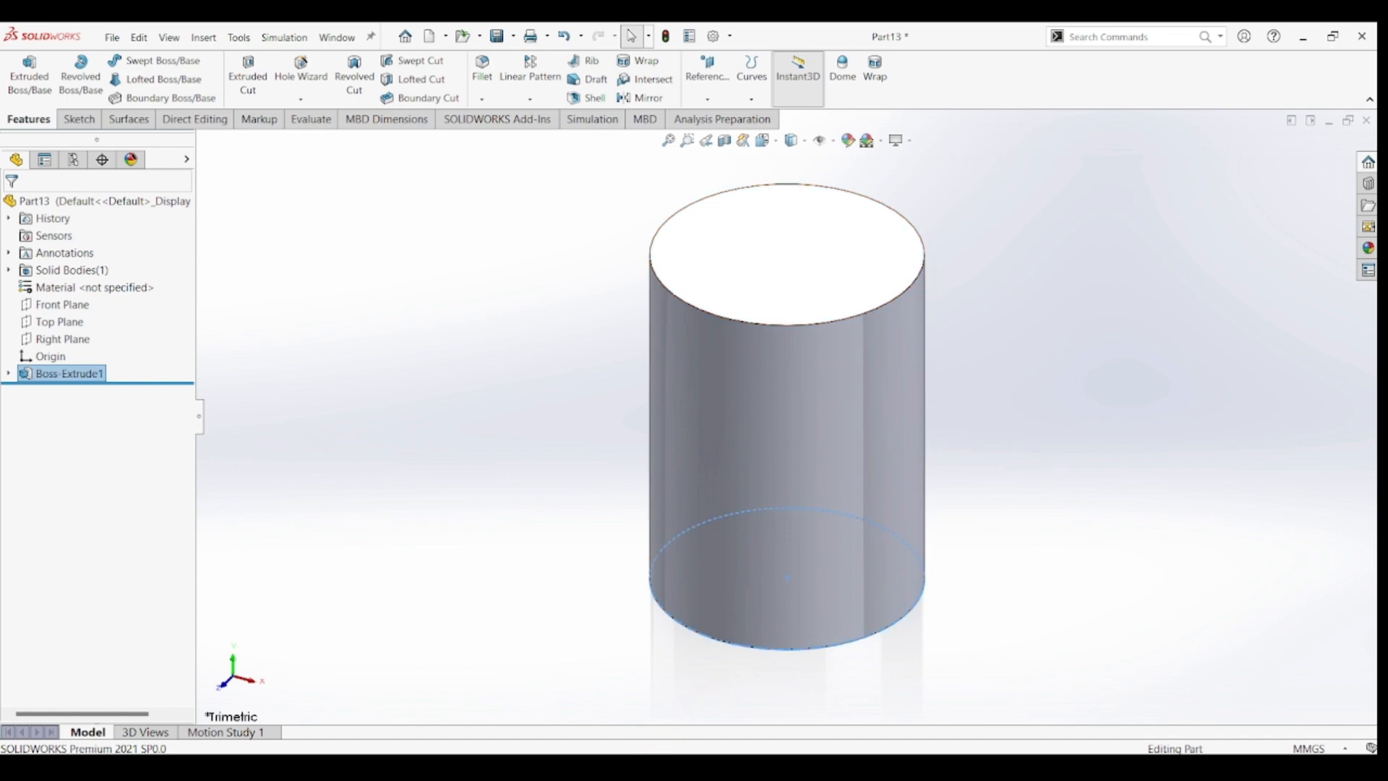
- Check the cylinder's bore and top slot in the Part37 drawing in Microsoft Edge, and return to SOLIDWORKS
key(alt+Tab)
click(625, 551)
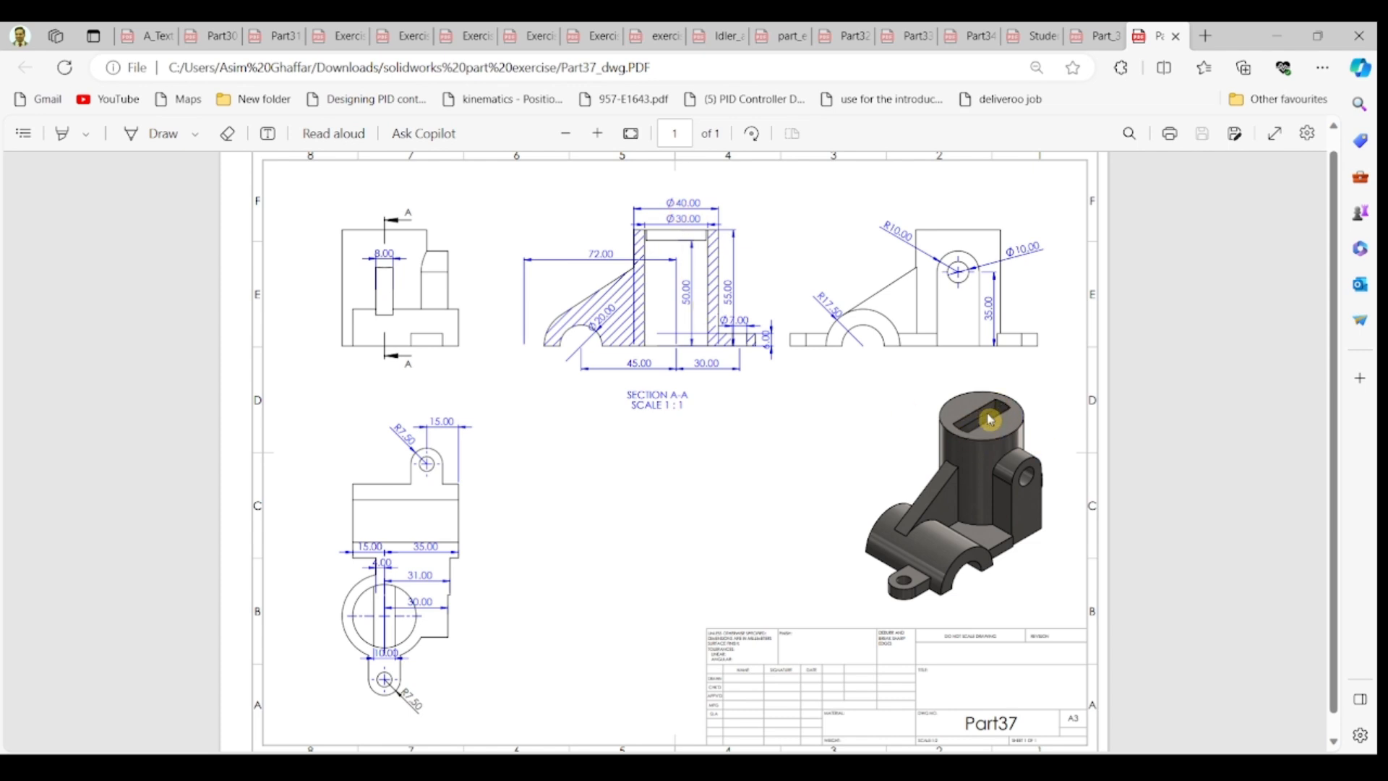
click(1276, 35)
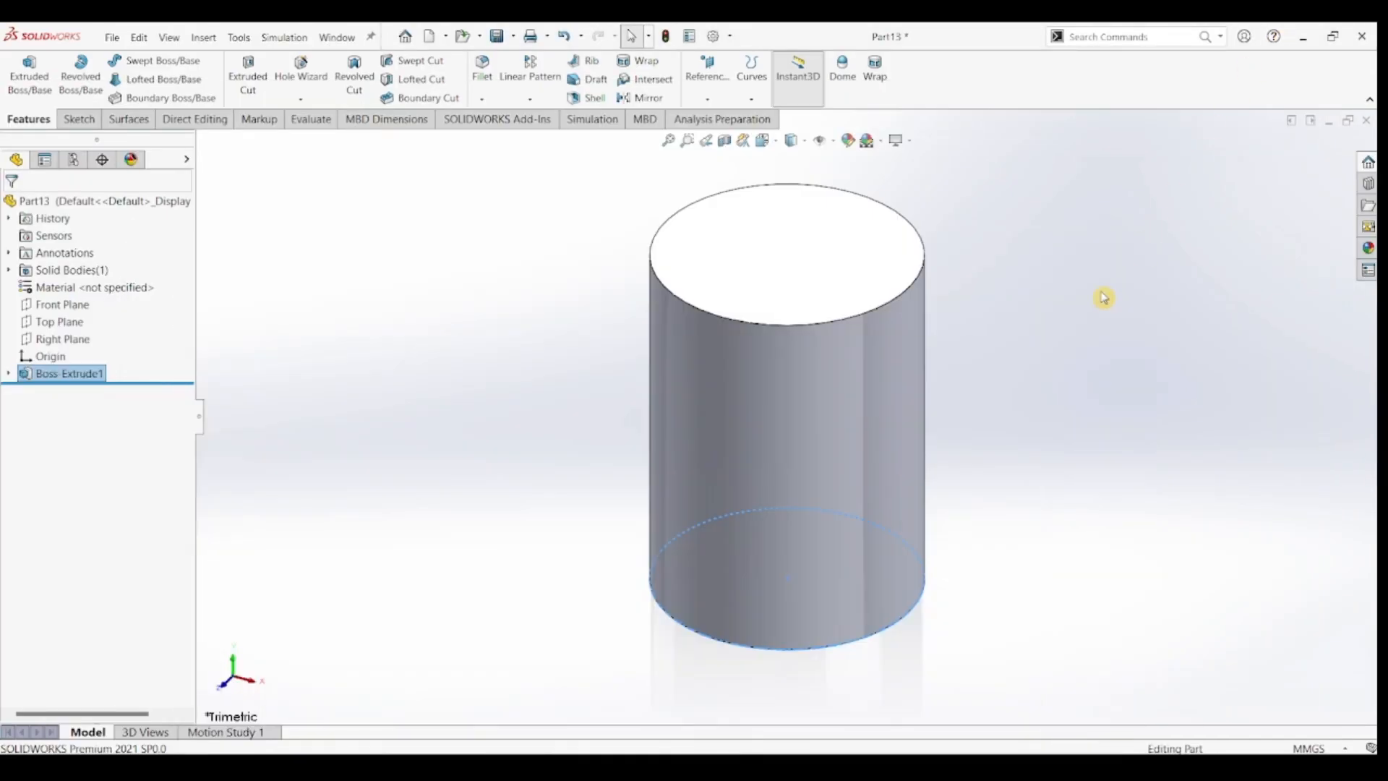
- Sketch a circle of about 15 mm radius centred on the origin on the cylinder's bottom face
middle_drag(1027, 437, 1022, 270)
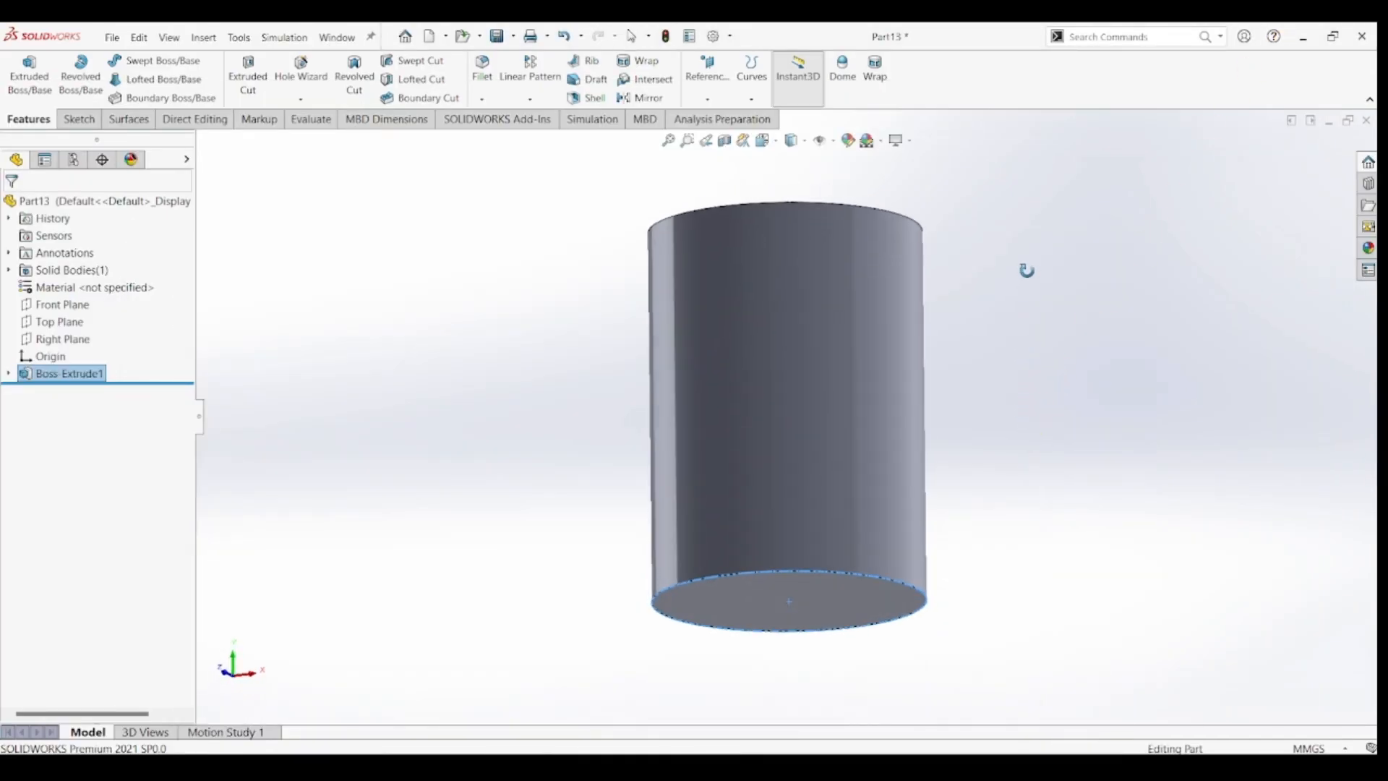
click(843, 603)
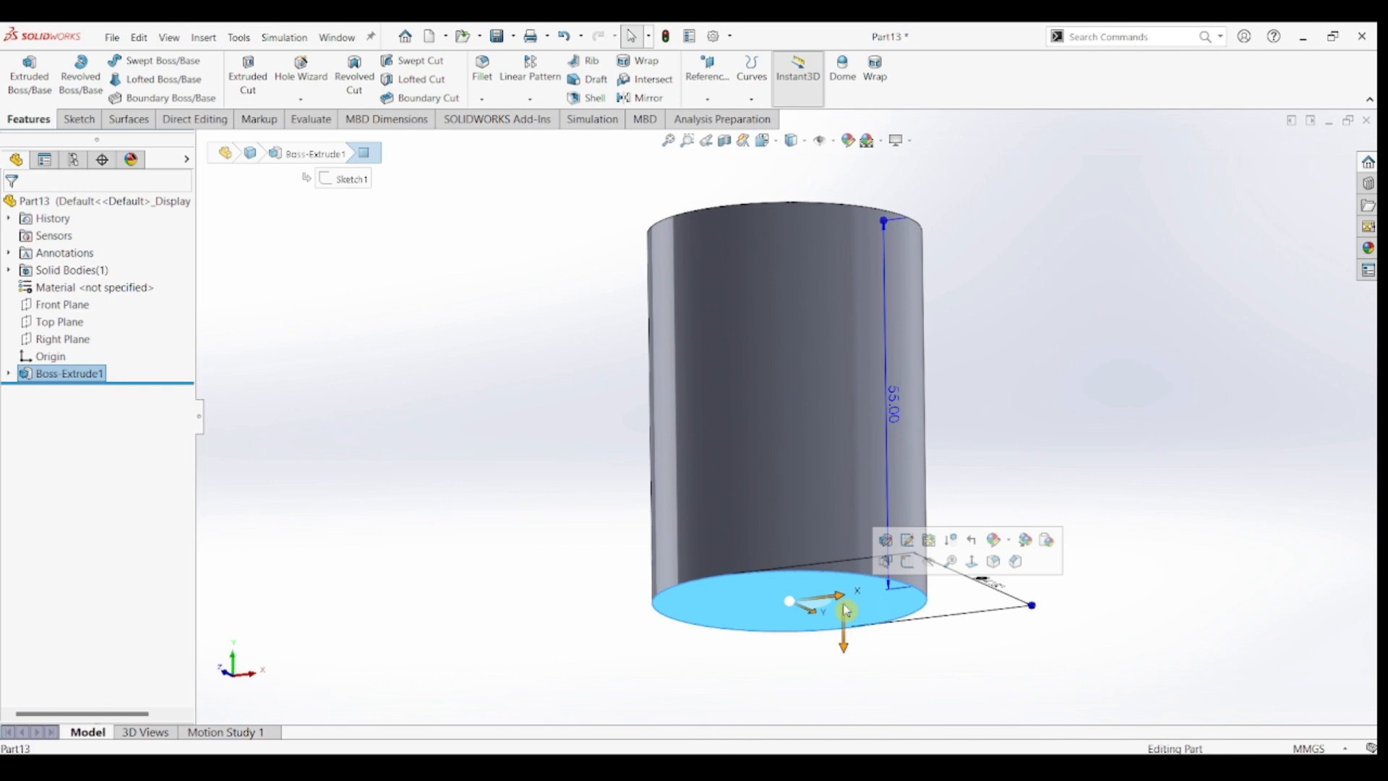
click(81, 117)
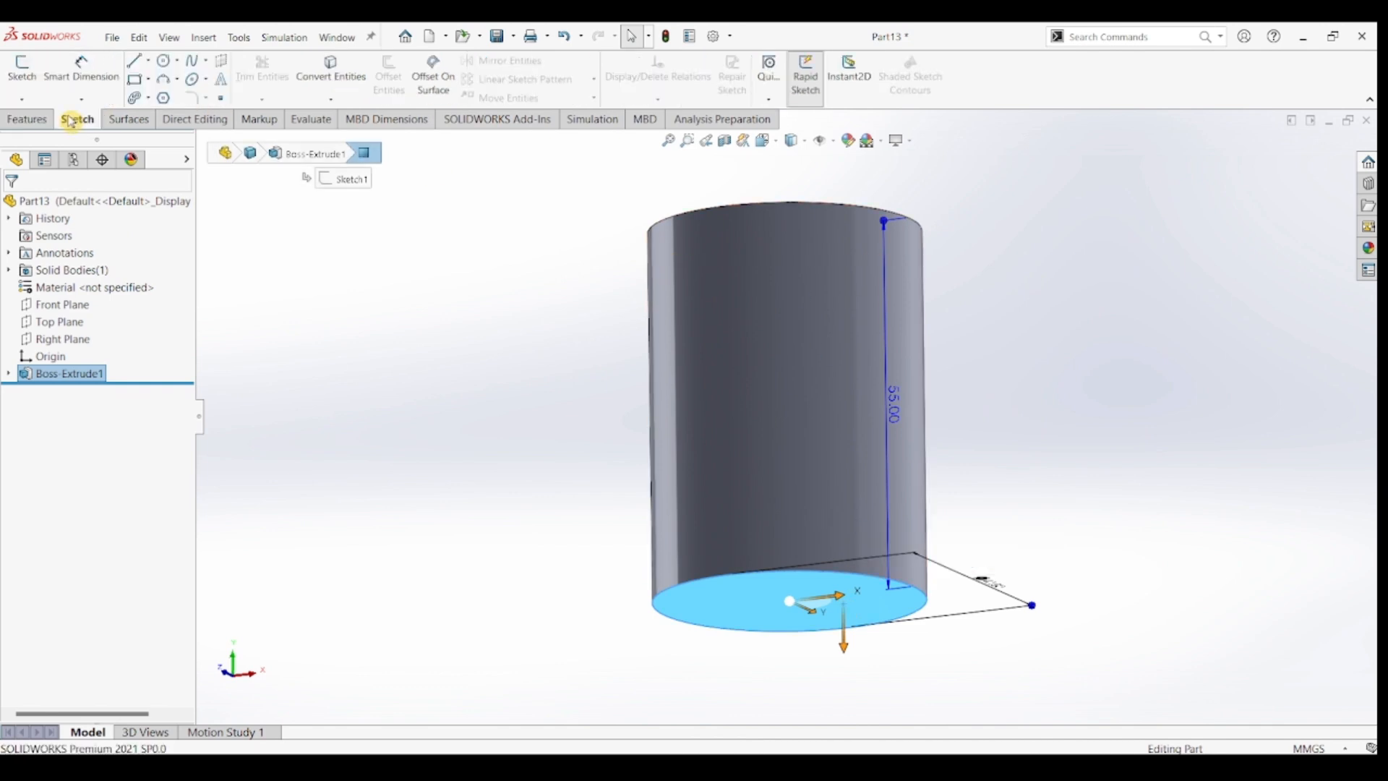
click(22, 73)
click(164, 60)
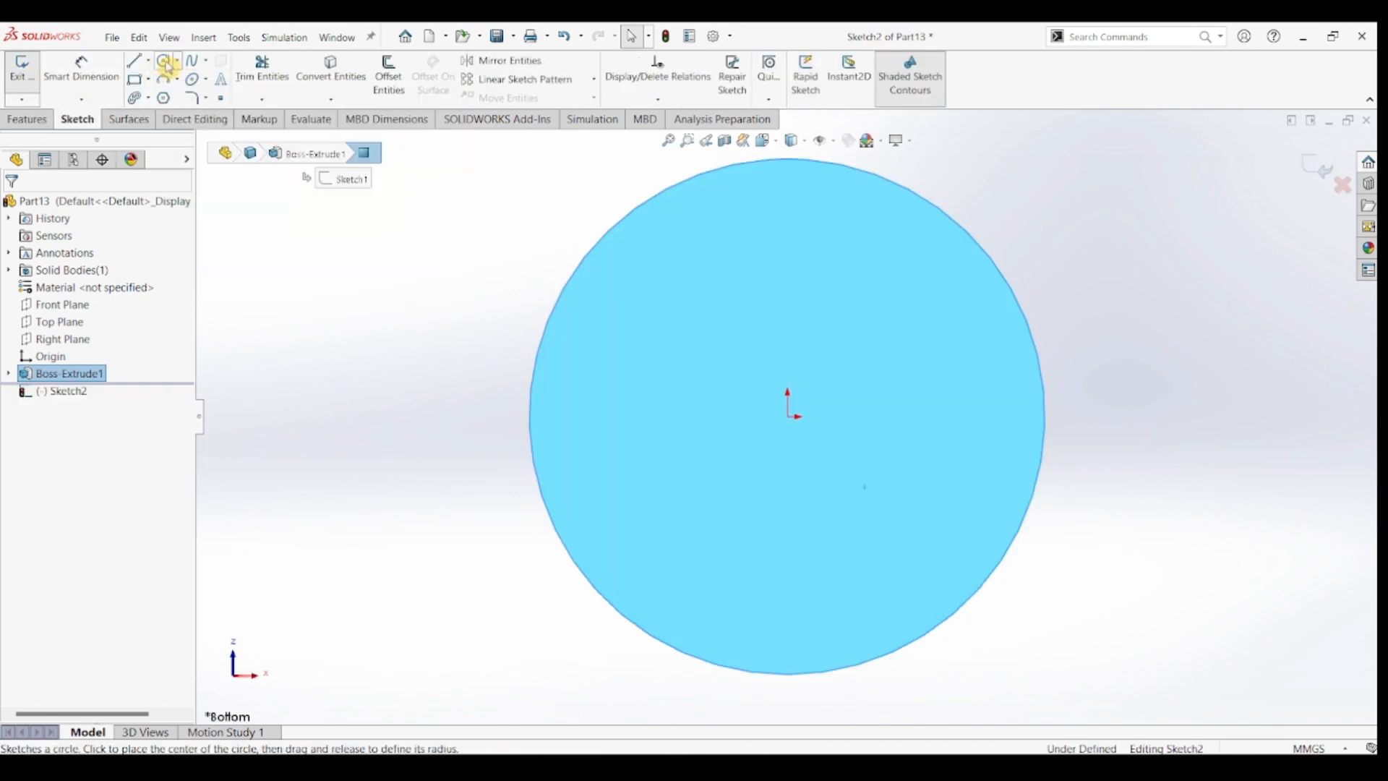
click(788, 417)
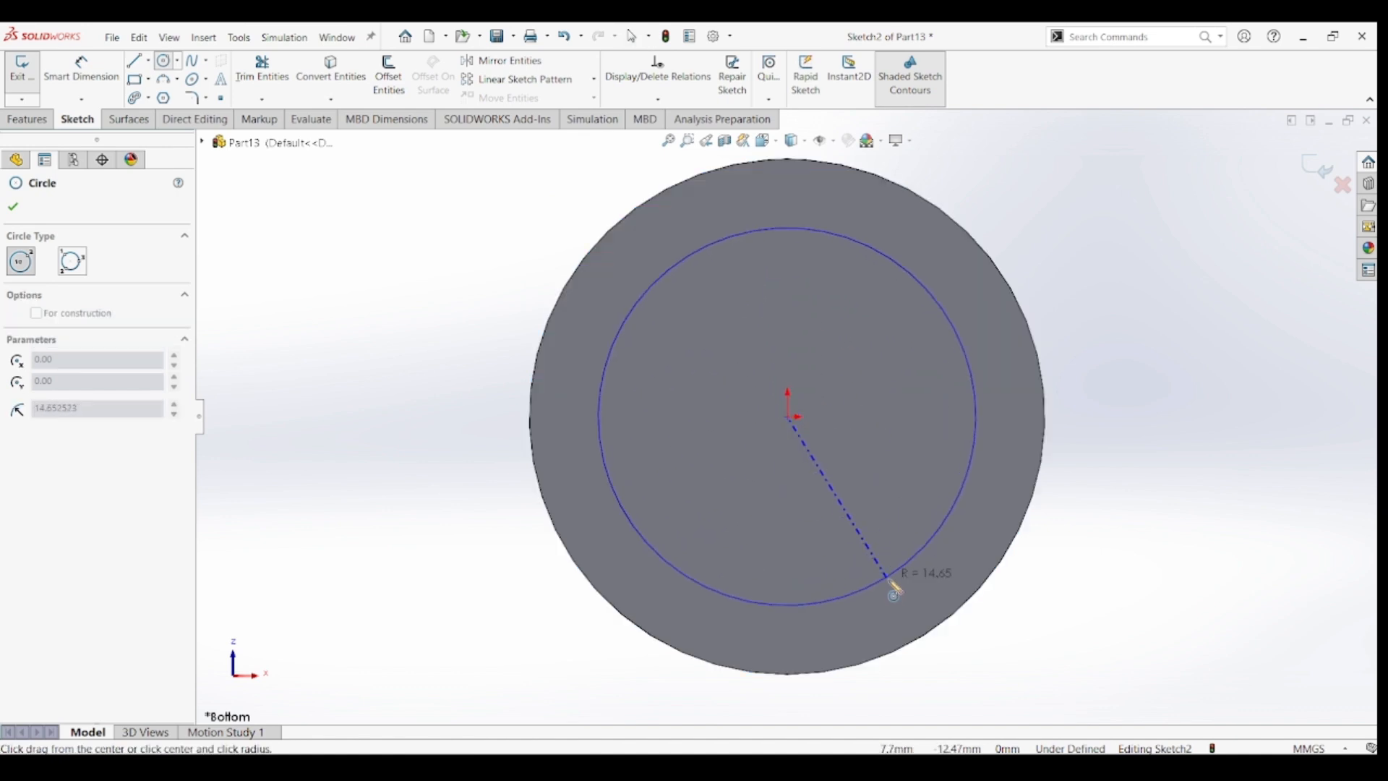
click(892, 578)
- Dimension the diameter of the circle on the bottom face and set it to 30 mm
click(98, 85)
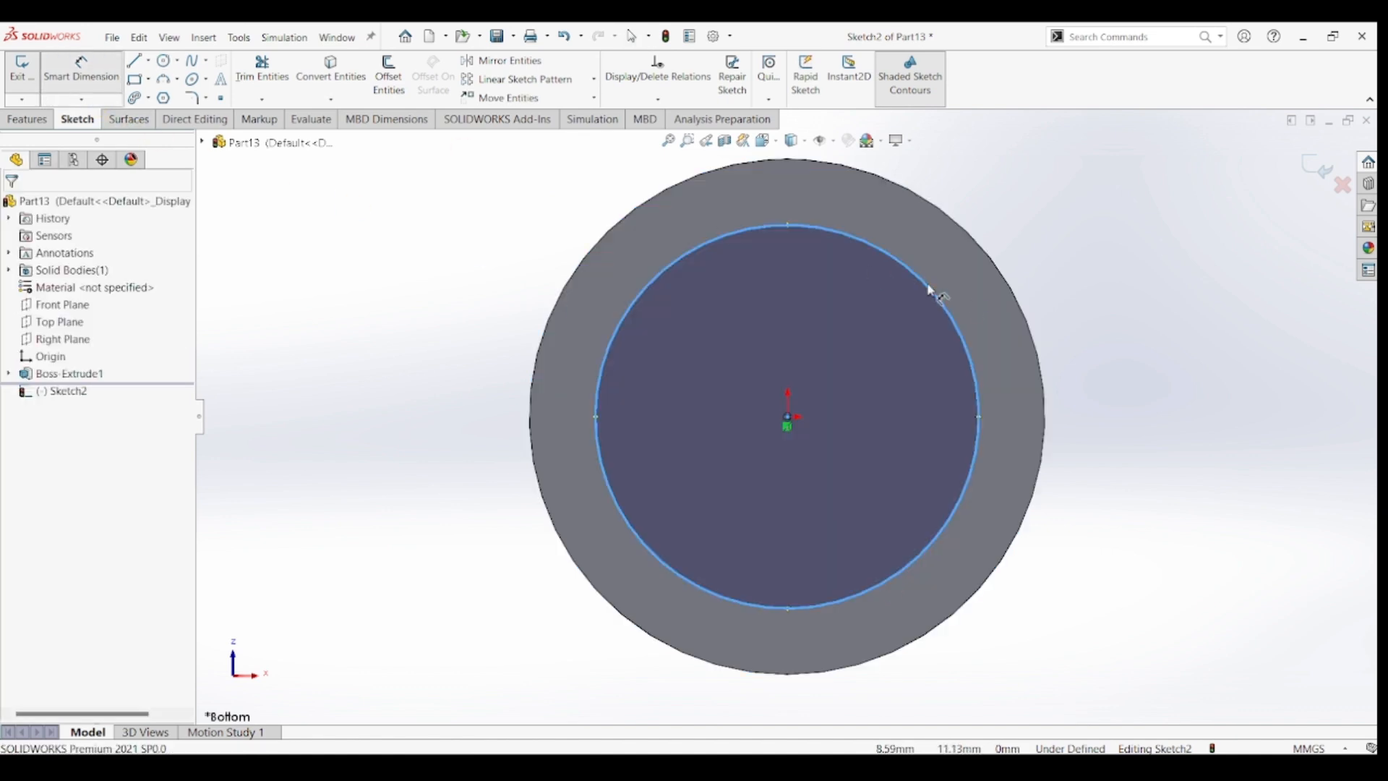
click(962, 328)
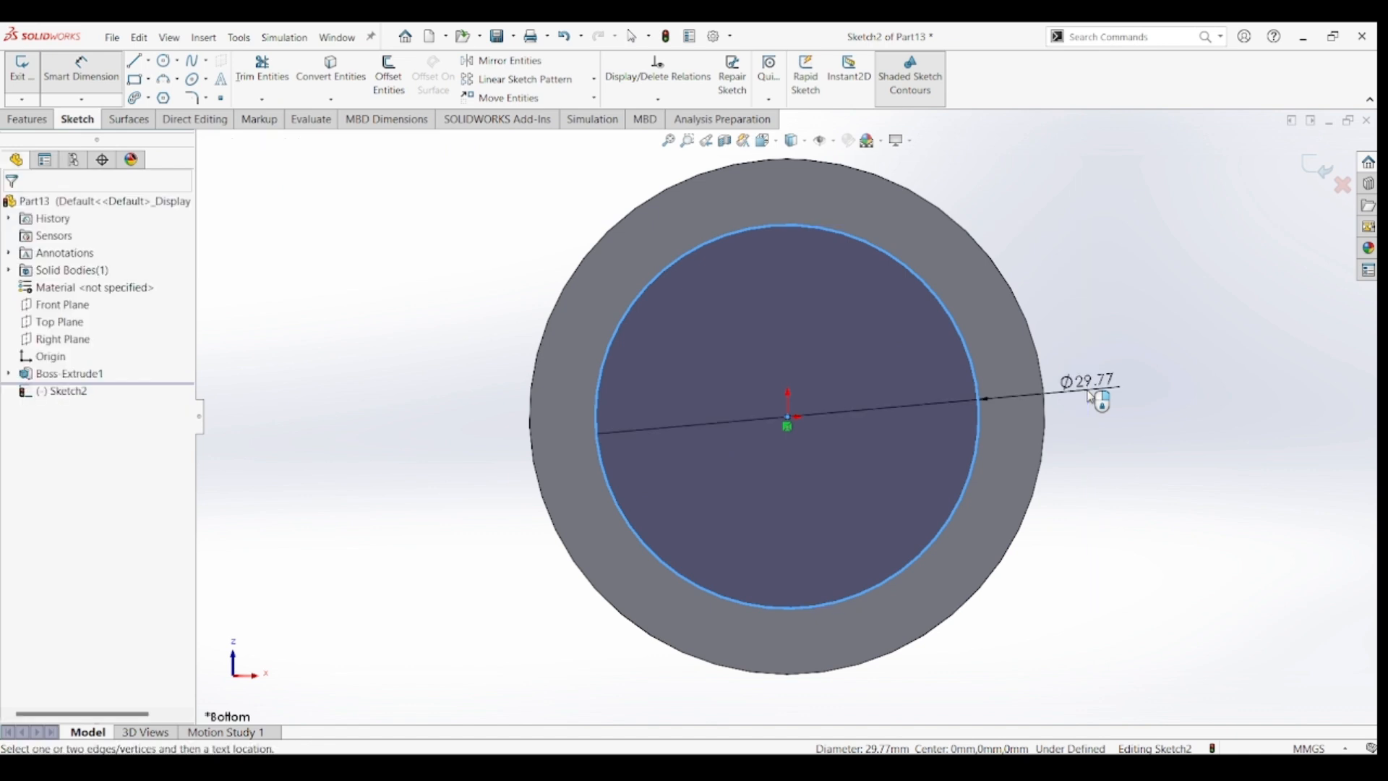
click(1175, 432)
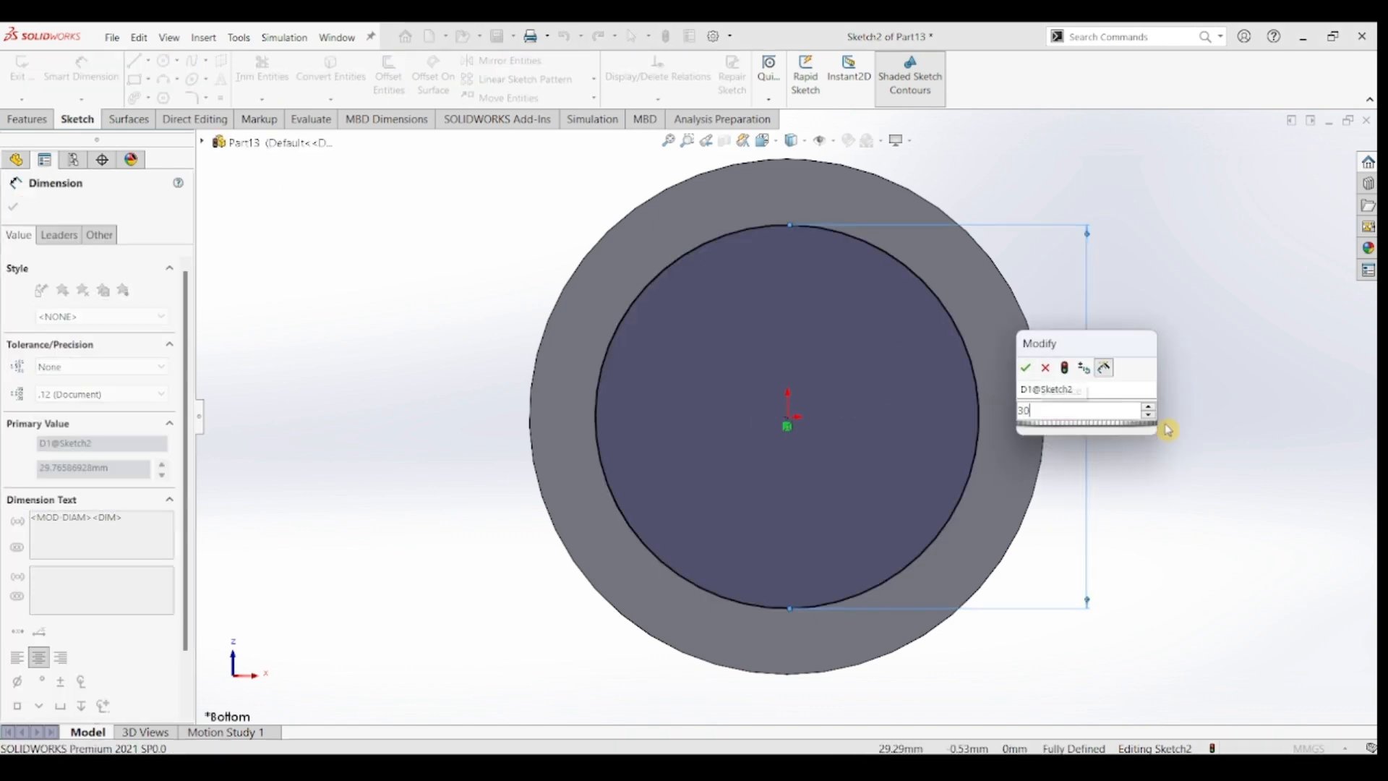
key(Return)
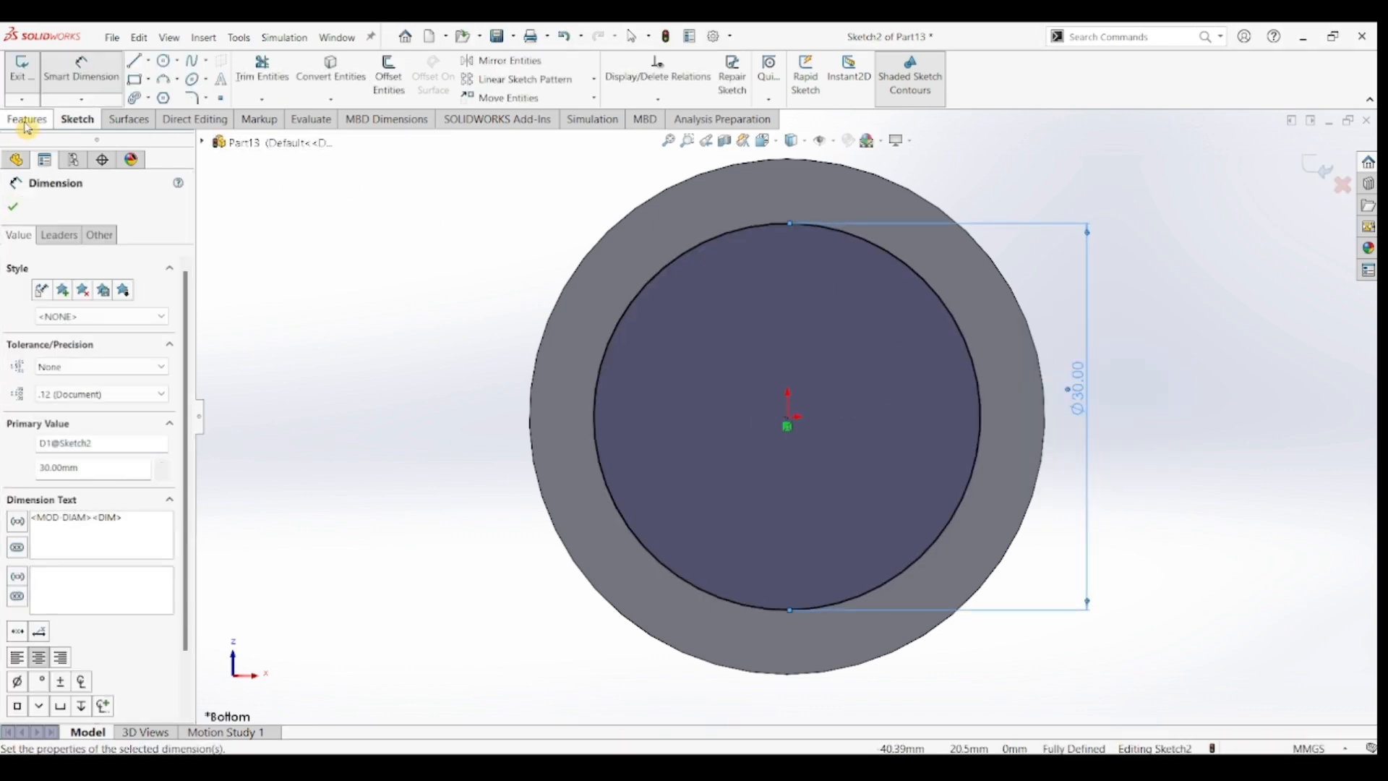
- Cut the 30 mm circle up into the cylinder as a blind Extruded Cut 50 mm deep
click(31, 119)
click(248, 76)
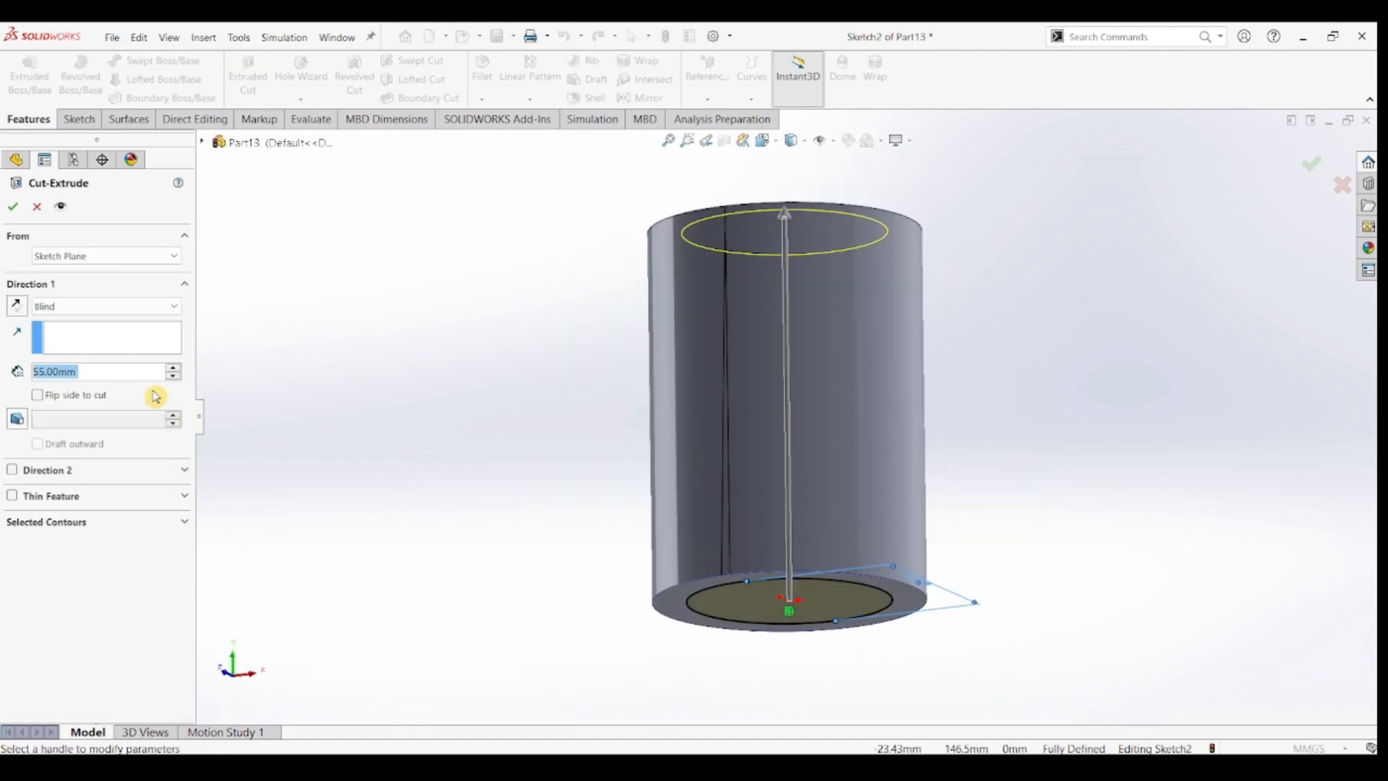
text(50)
key(Return)
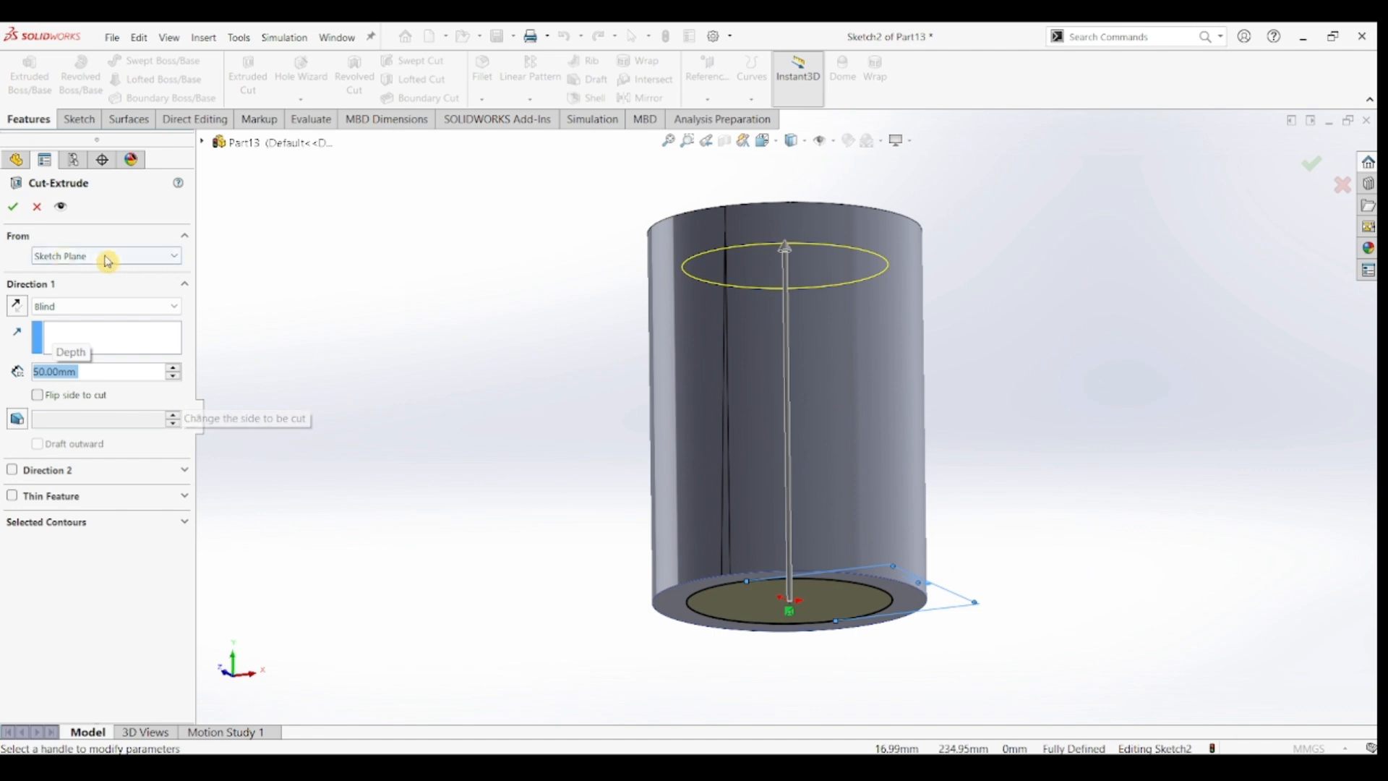
click(13, 207)
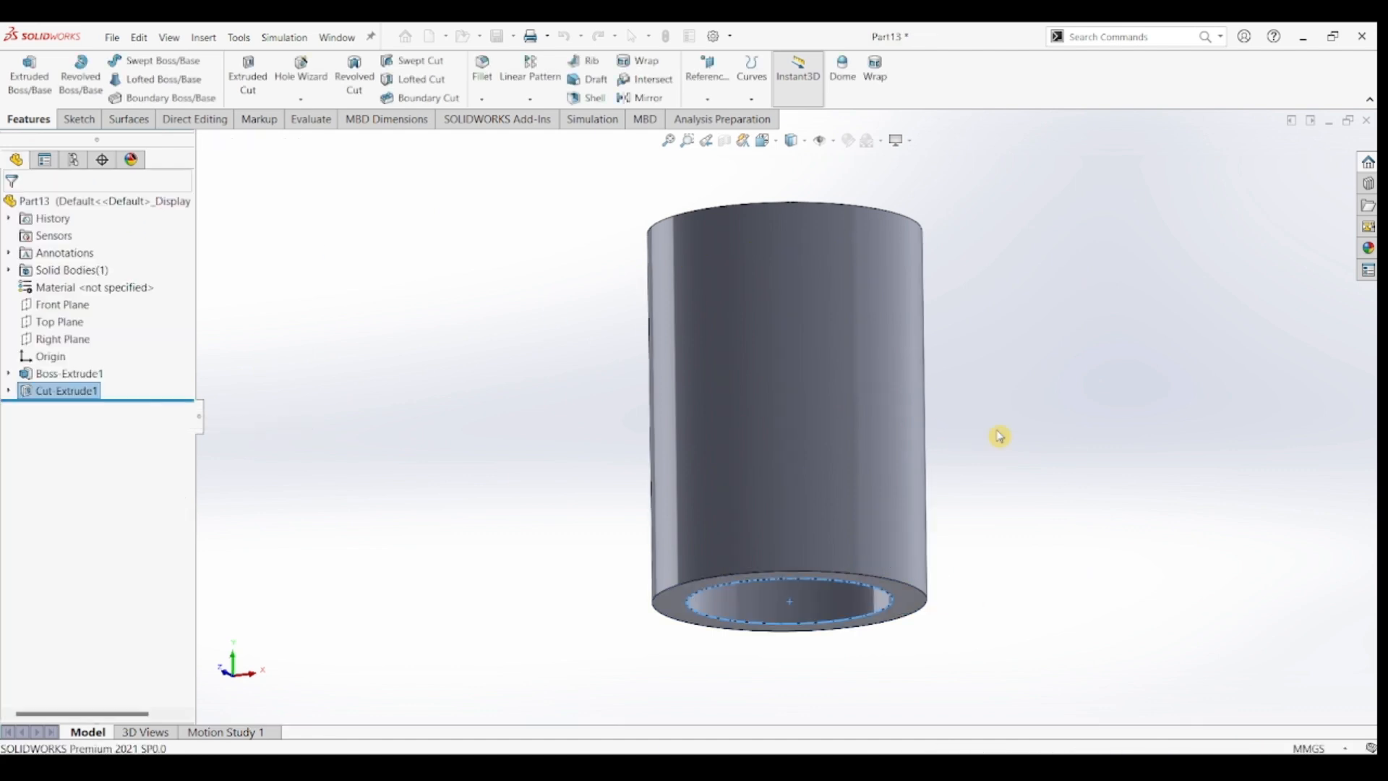
- Check the cylinder's plan-view dimensions in the Part37 drawing in Microsoft Edge, and return to SOLIDWORKS
middle_drag(998, 498, 1004, 669)
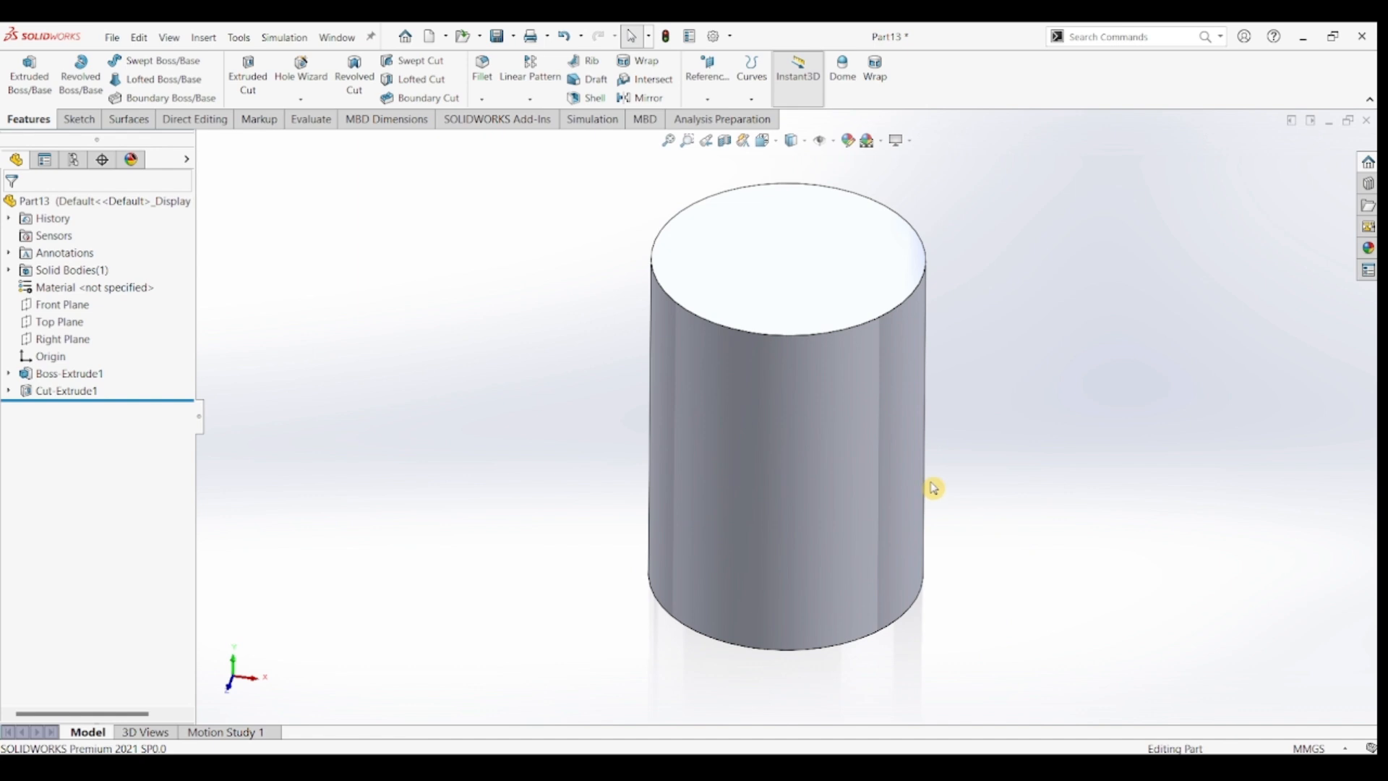
key(alt+Tab)
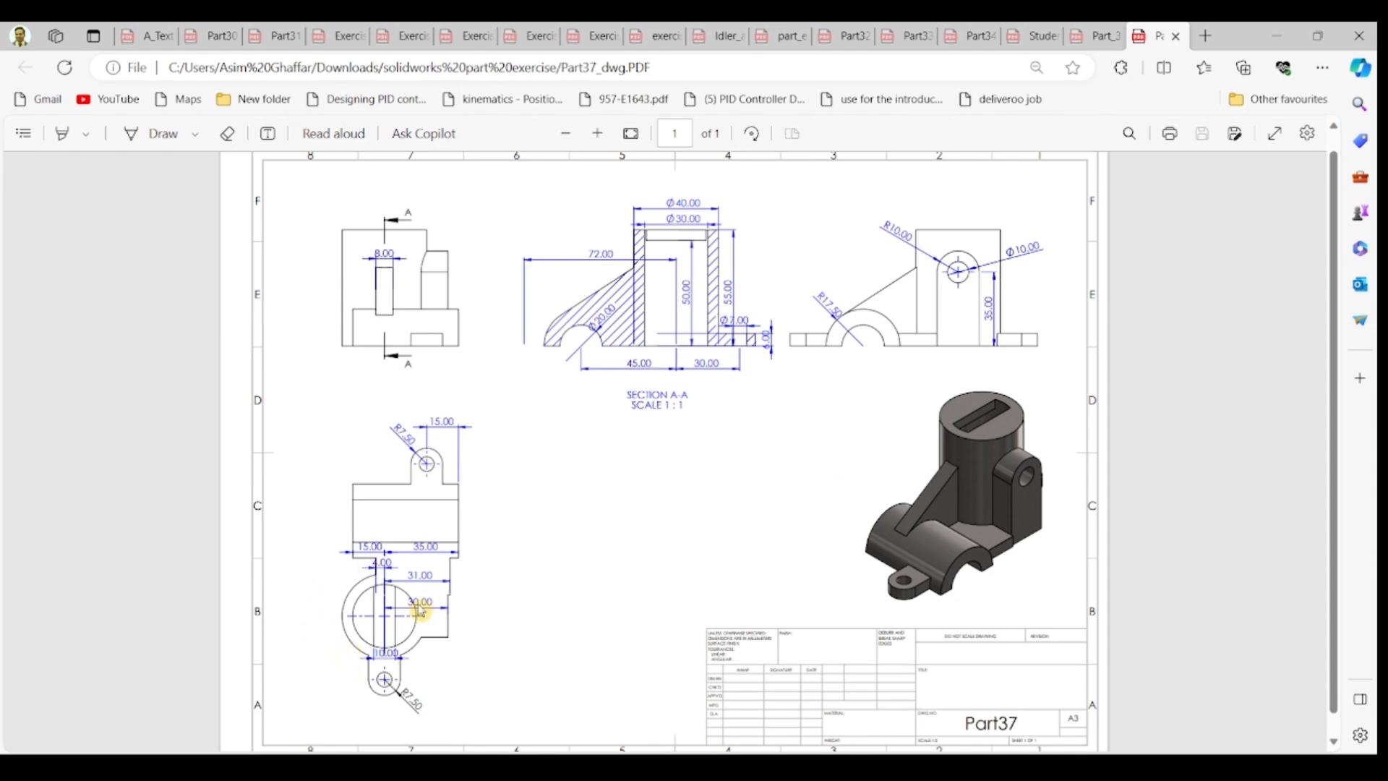
click(1276, 35)
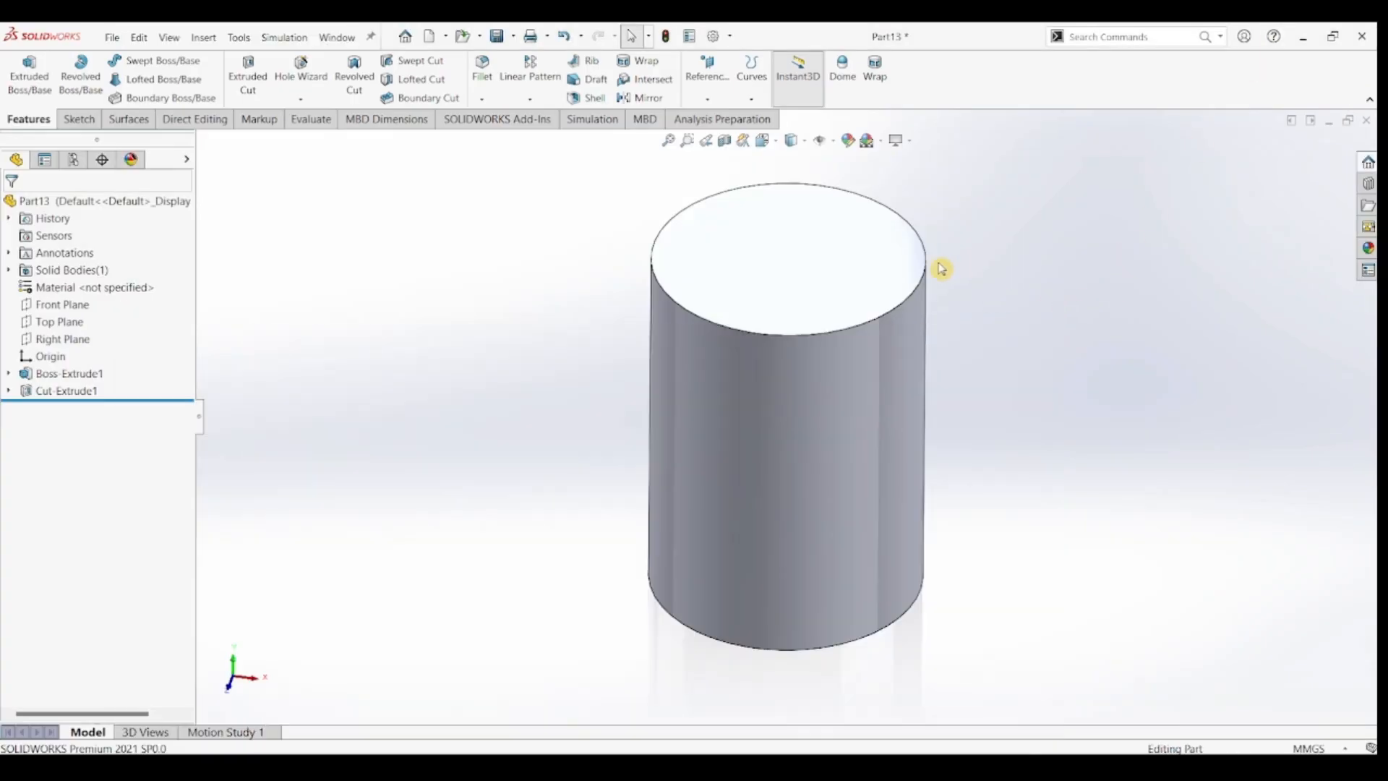
- Sketch a circle of about 29 mm diameter centred on the origin on the cylinder's top face
click(790, 256)
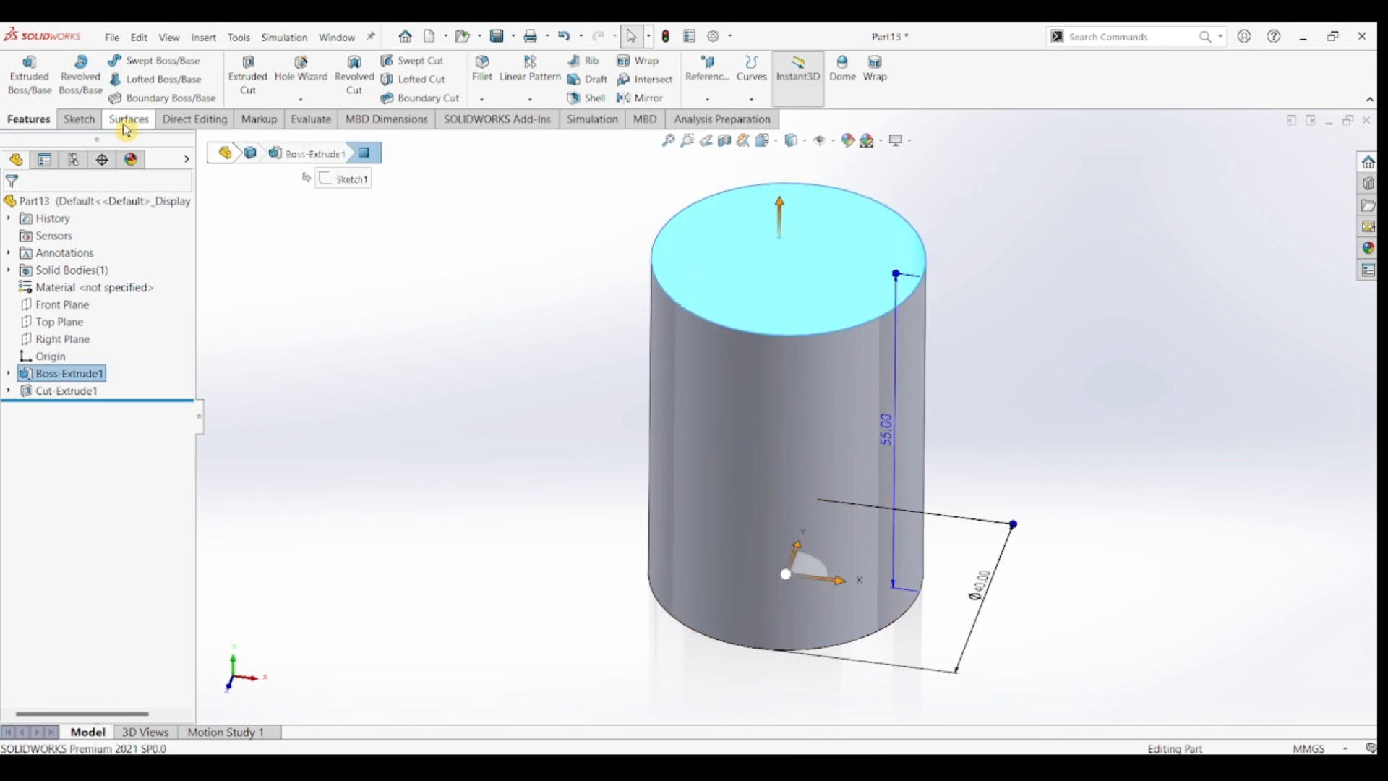
click(79, 119)
click(22, 68)
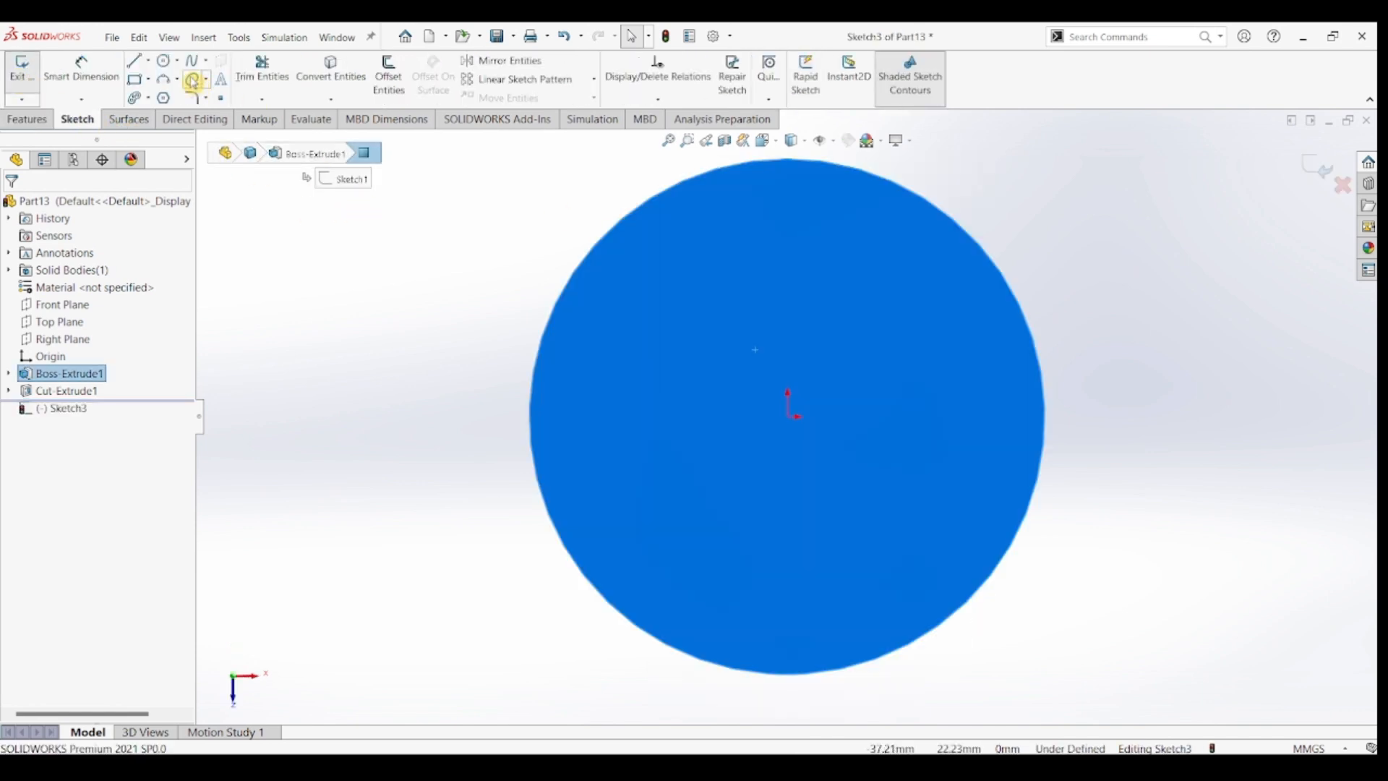
click(163, 60)
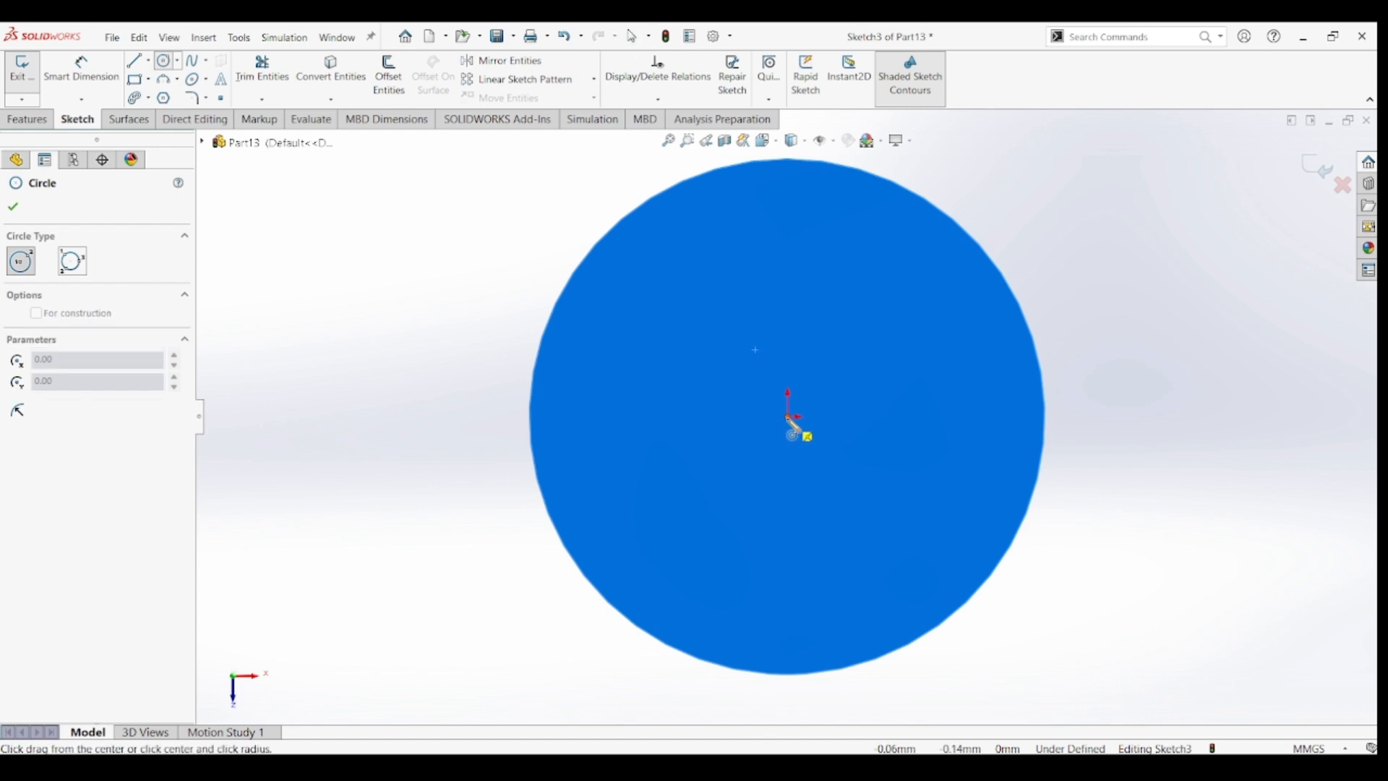
click(788, 417)
click(915, 553)
key(Escape)
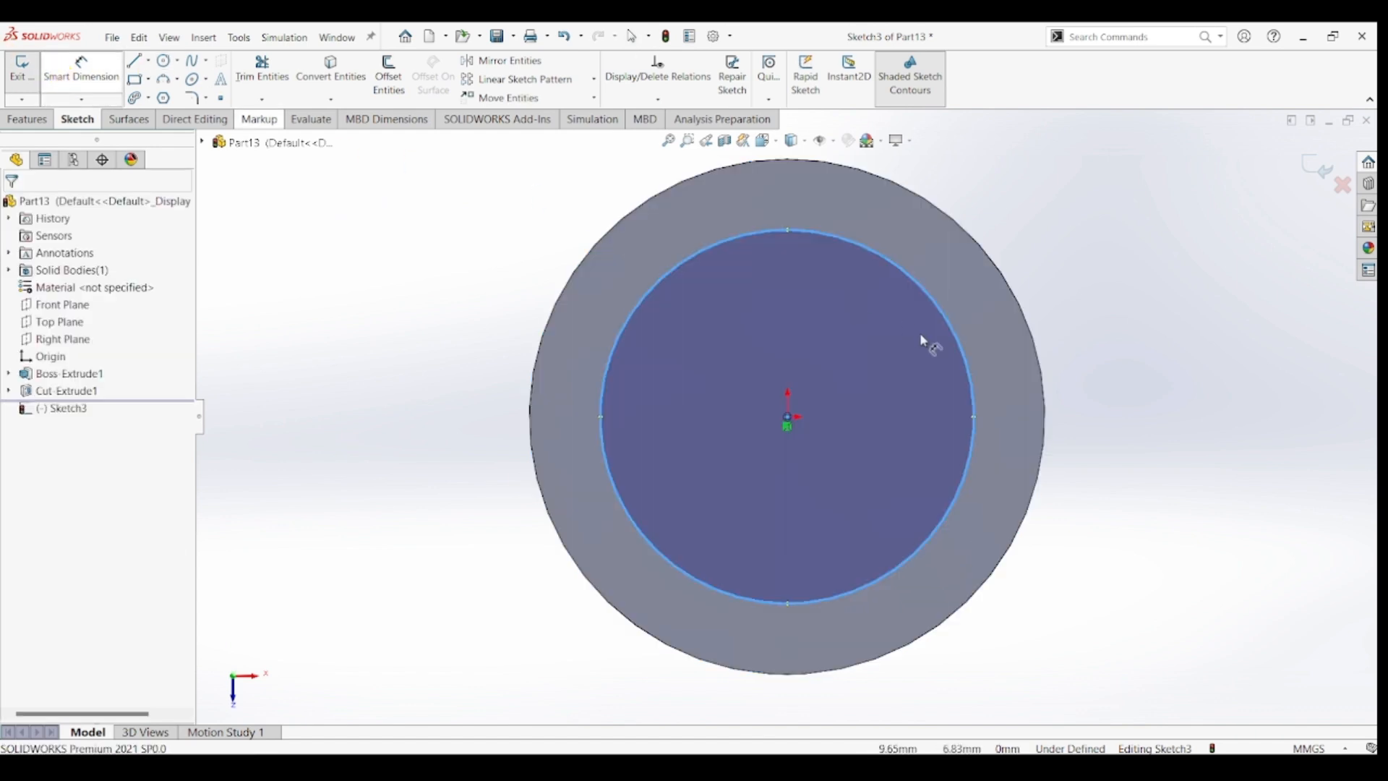
- Dimension the diameter of the circle on the top face and set it to 30 mm
click(974, 372)
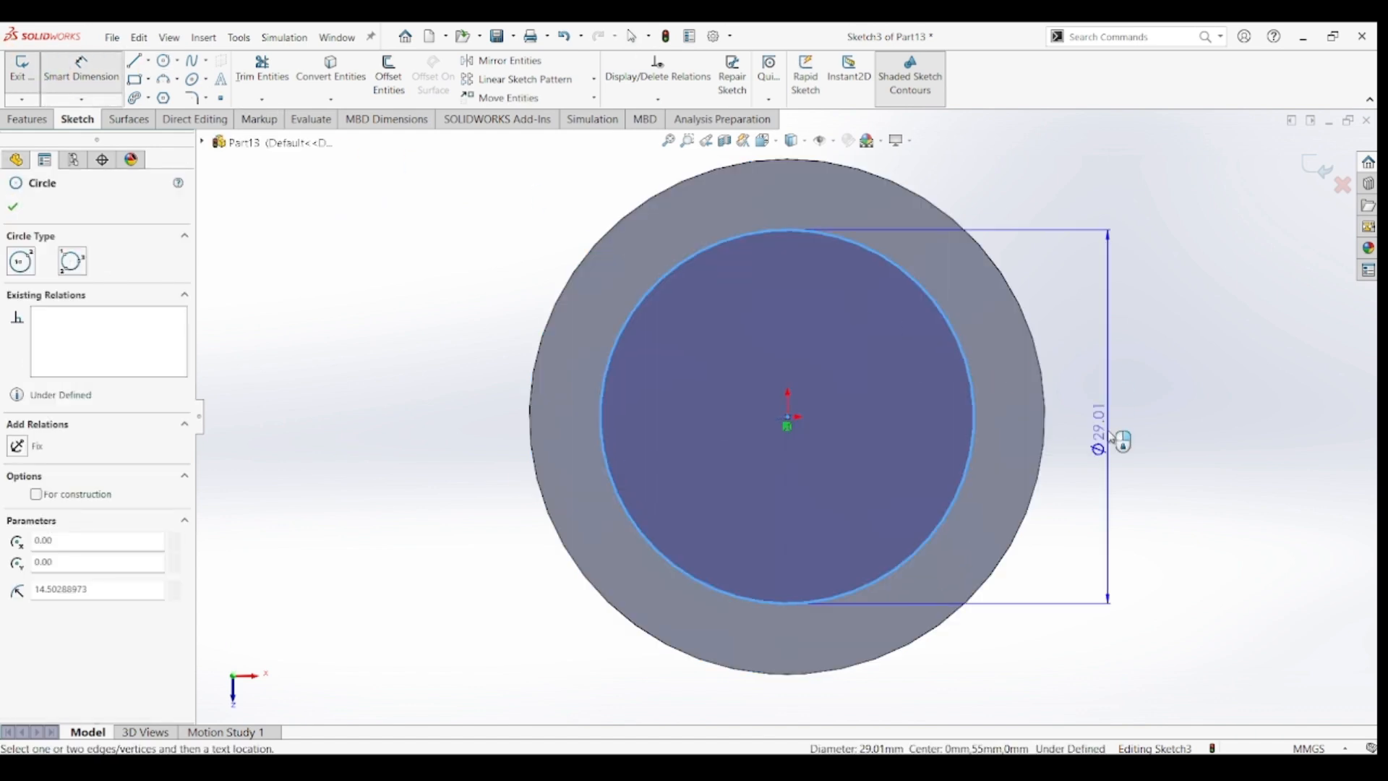
click(1112, 437)
text(30)
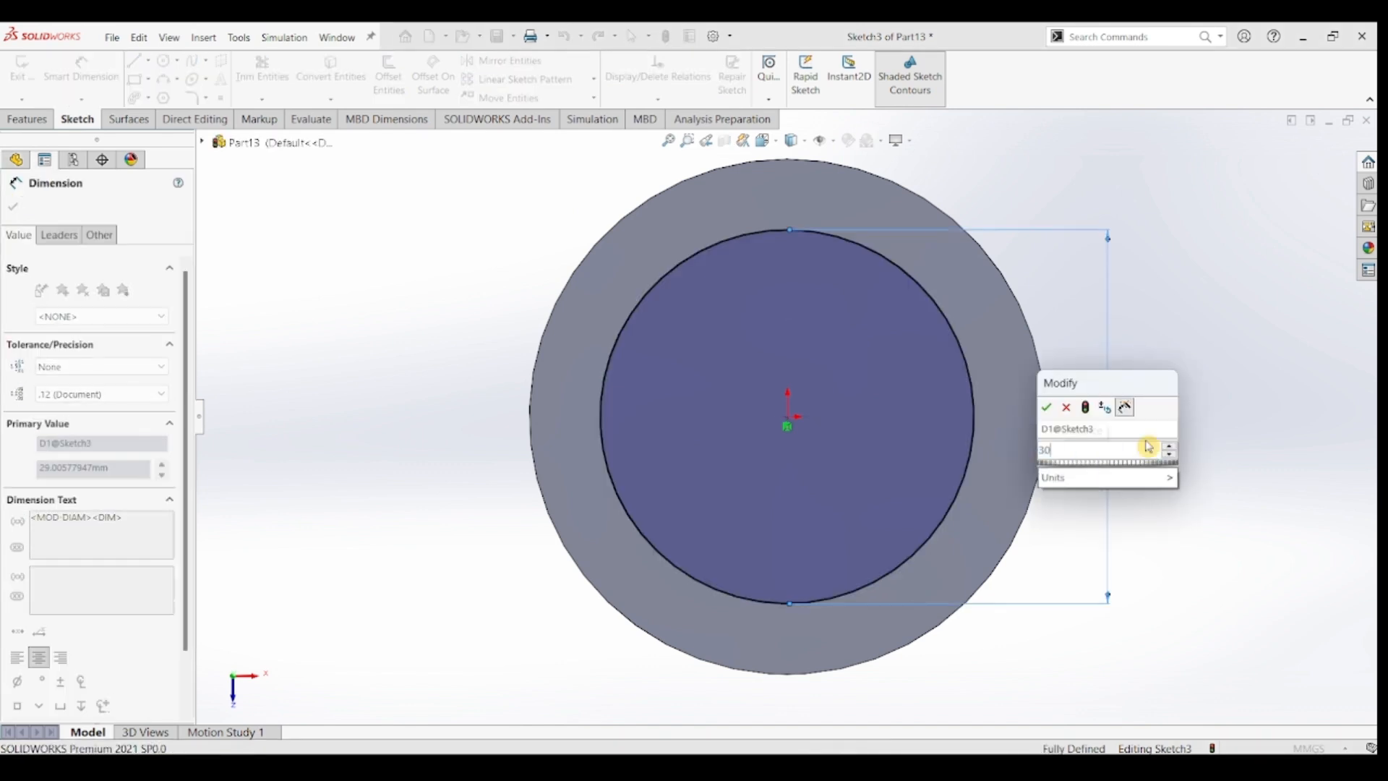
key(Return)
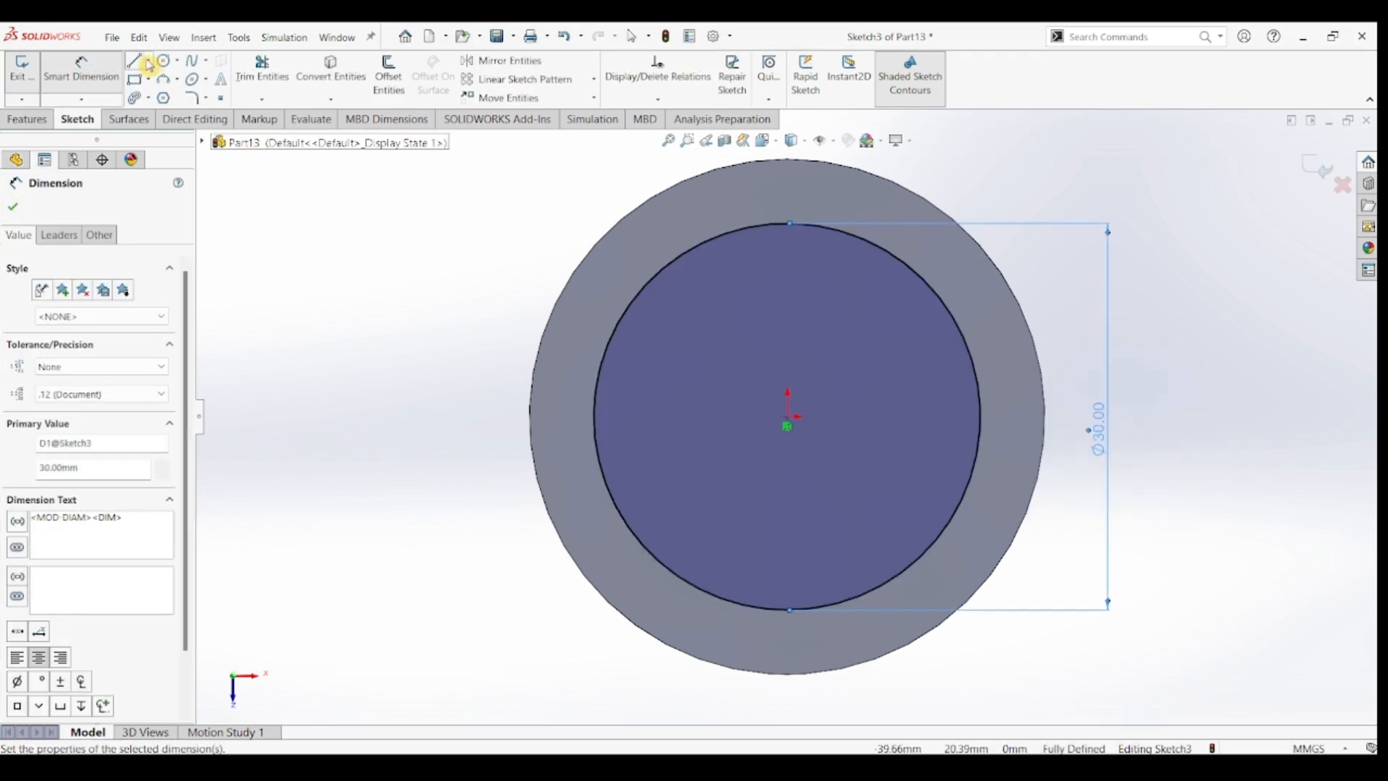
- Draw a near-vertical centerline across the 30 mm circle, from its lowest point to its highest point
click(148, 61)
click(153, 98)
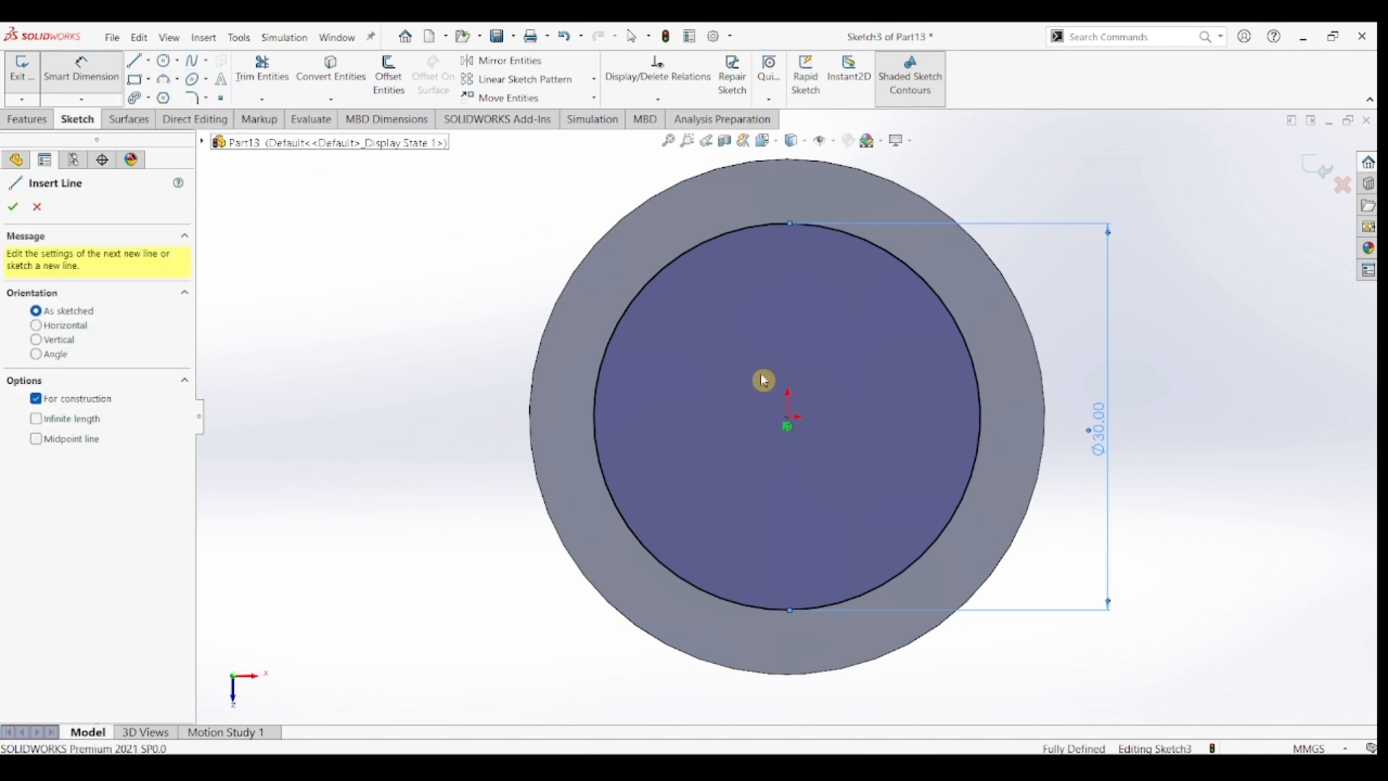
click(788, 416)
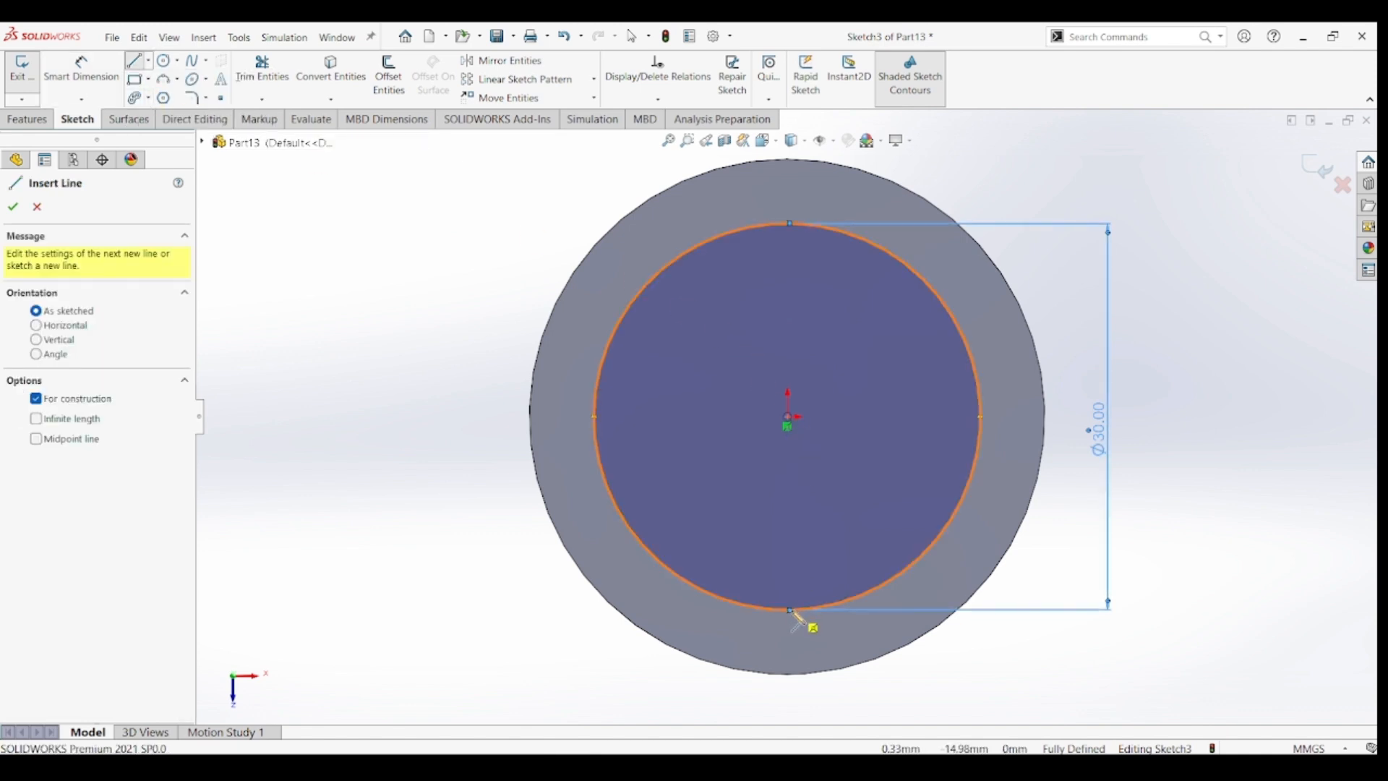
click(791, 609)
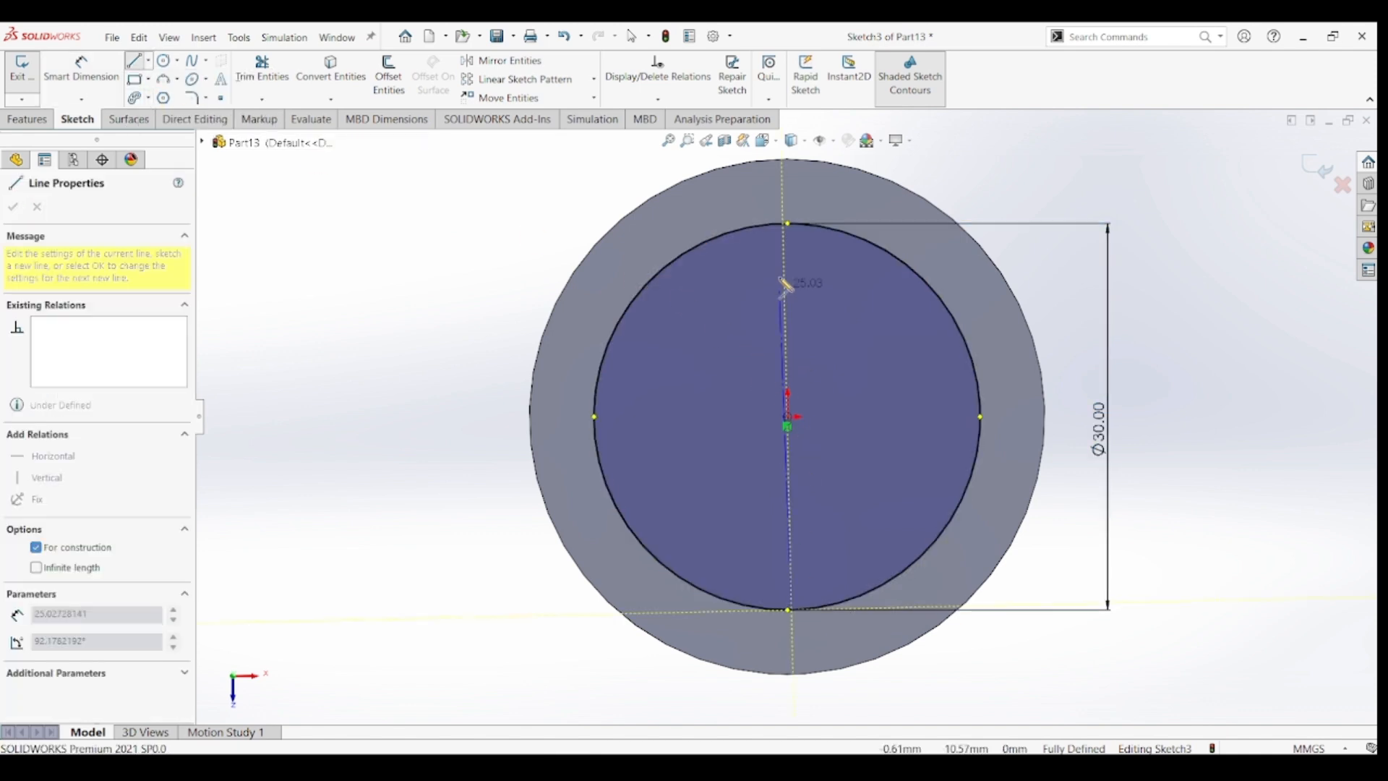
click(789, 225)
key(Escape)
key(Escape)
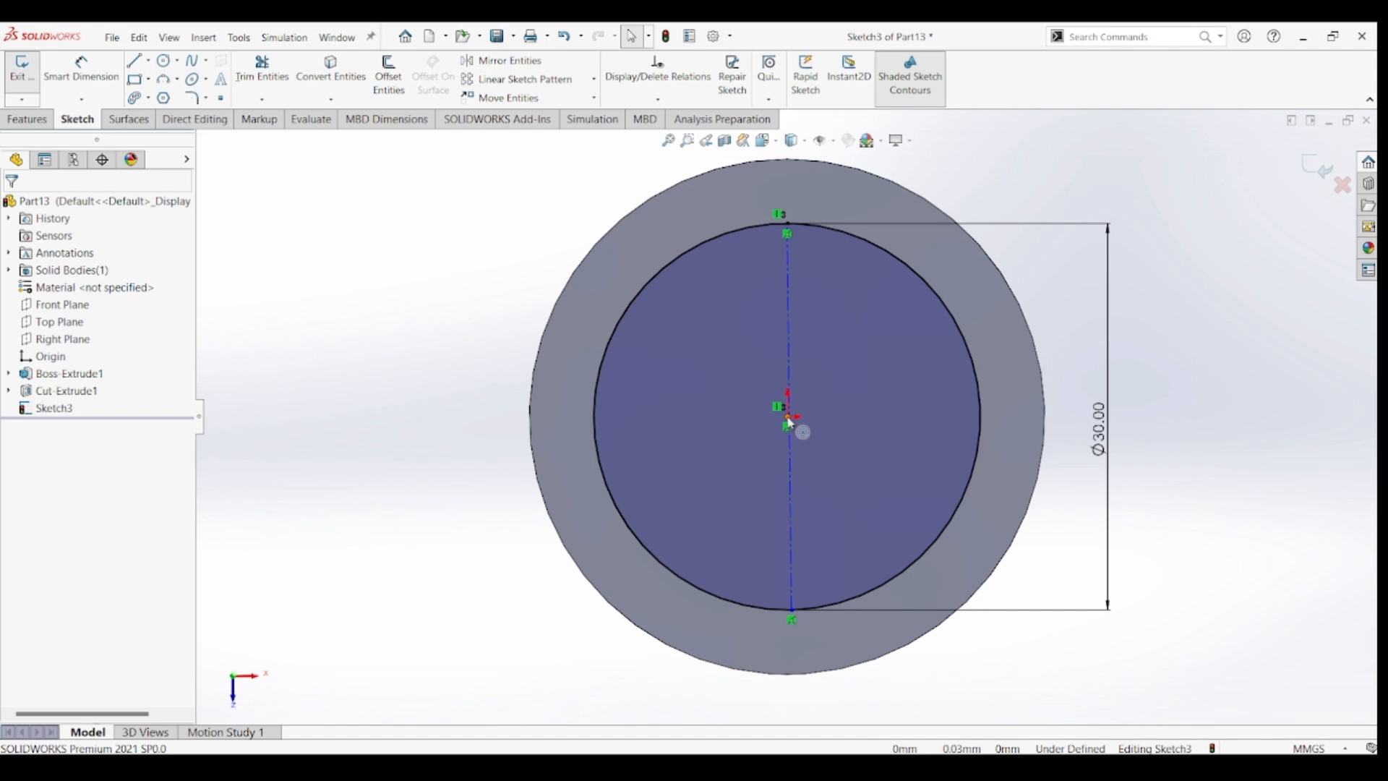
- Add a Midpoint relation between the centerline and the circle's centre point at the origin
click(789, 419)
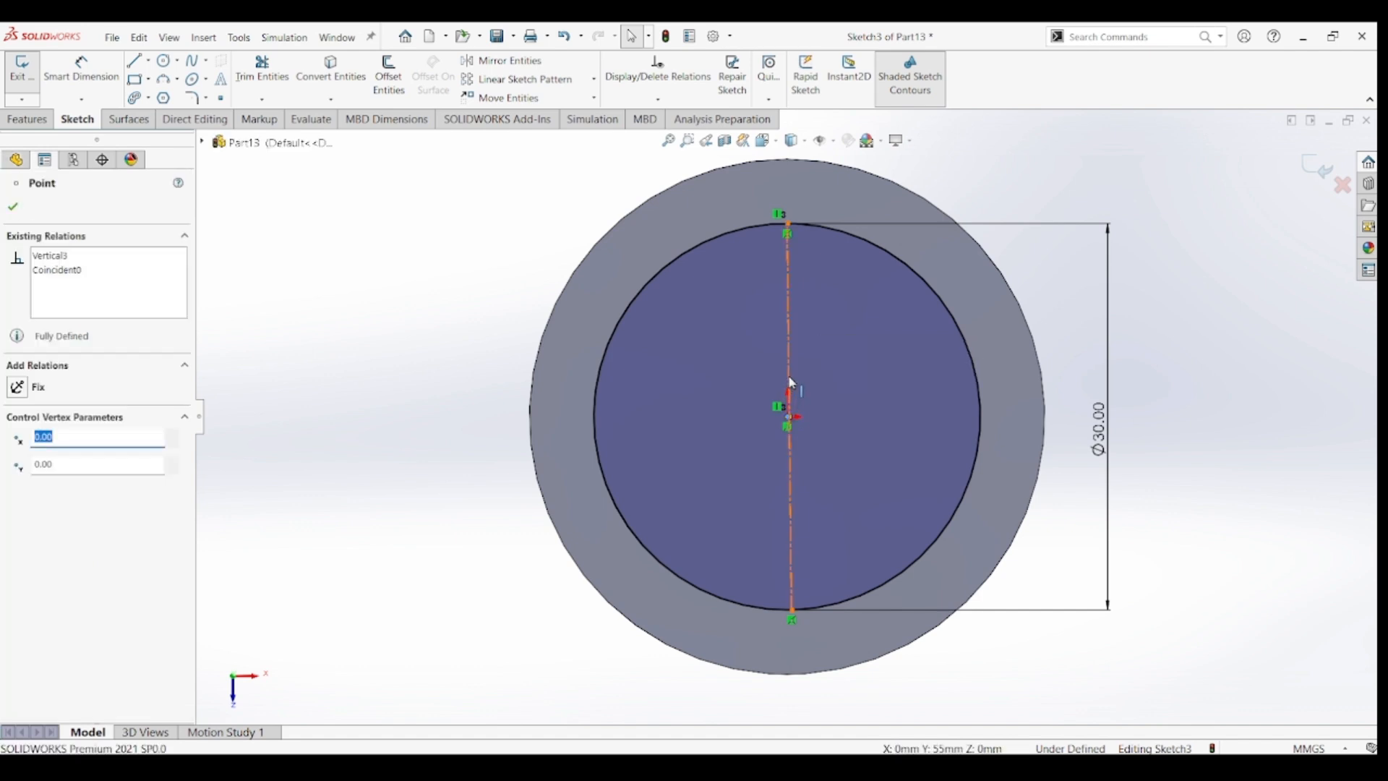
click(790, 379)
ctrl+click(791, 377)
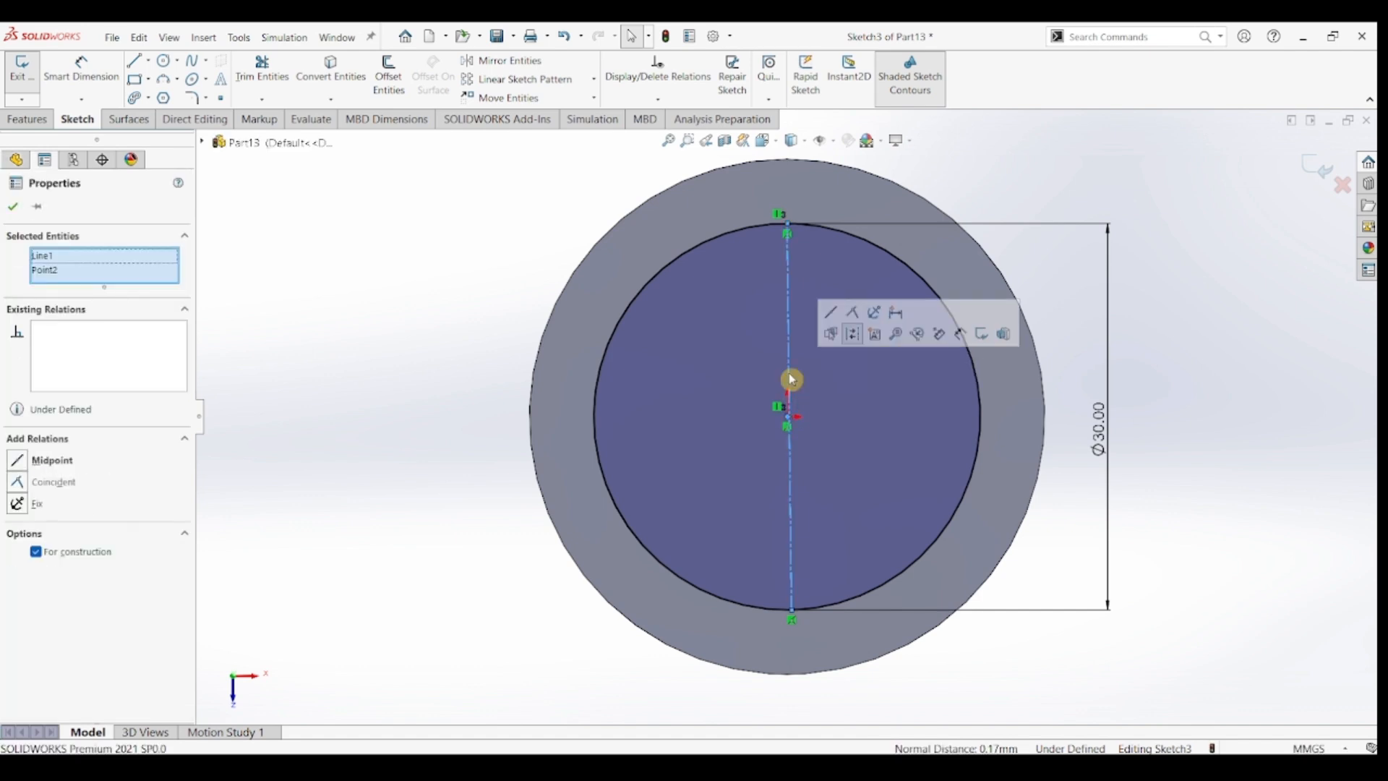
click(836, 313)
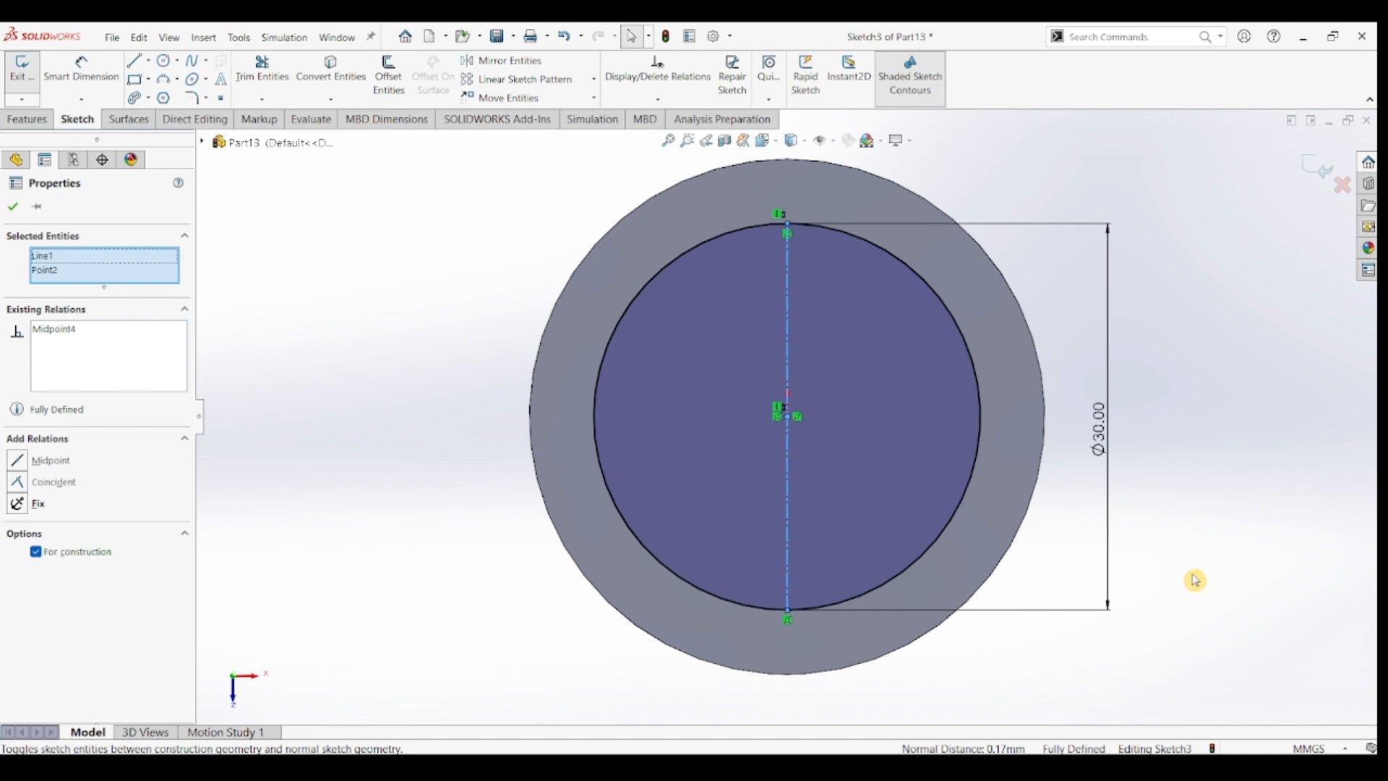
click(1195, 580)
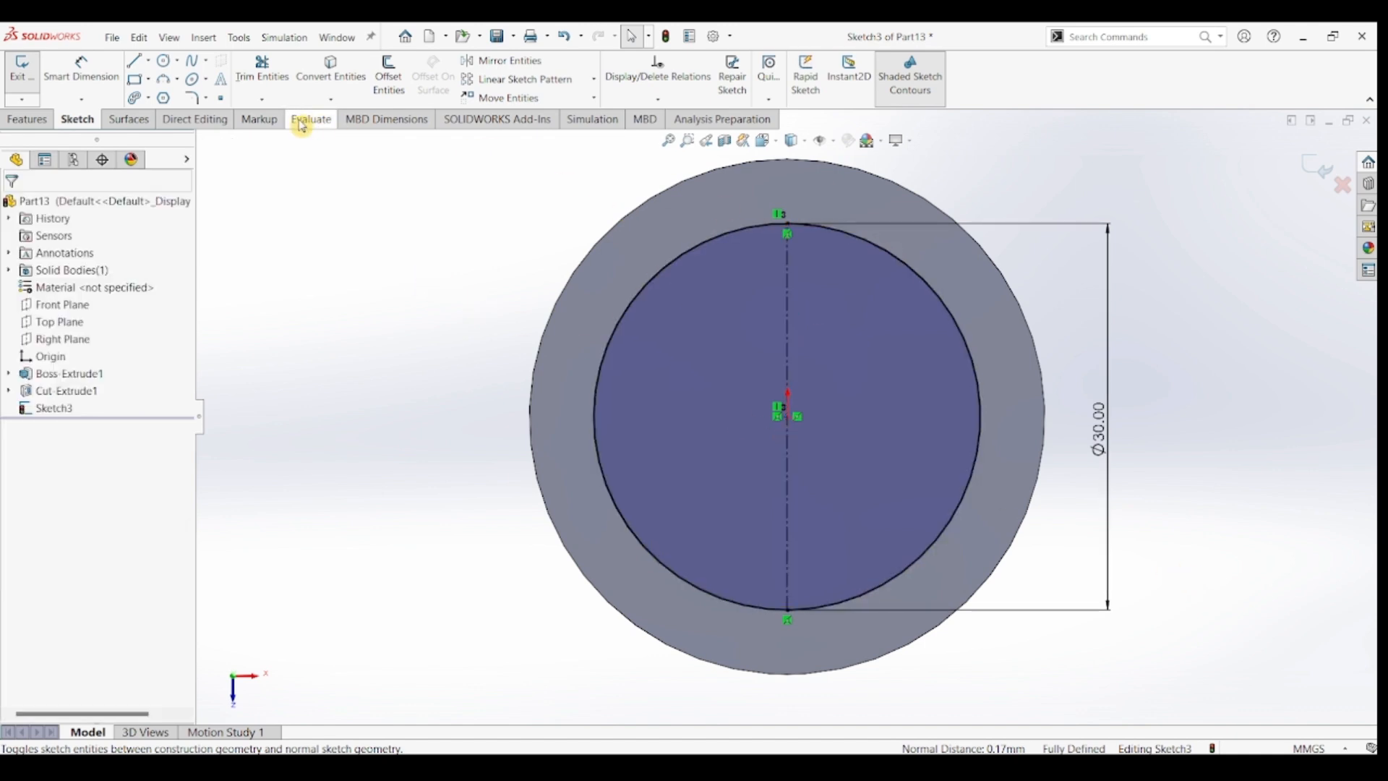
- Offset the centerline 5 mm bi-directionally to create a parallel line on each side, with dimensions added
click(379, 100)
click(787, 335)
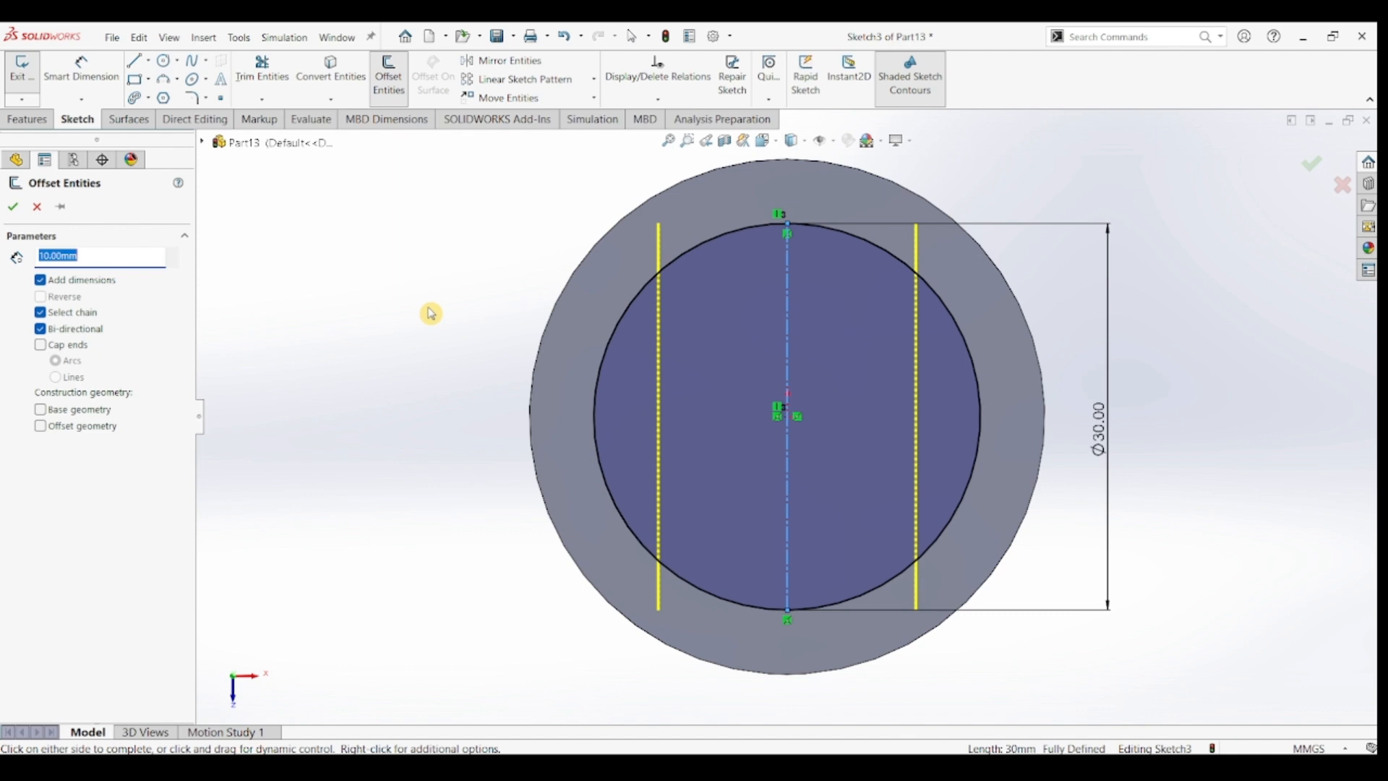
text(5)
key(Return)
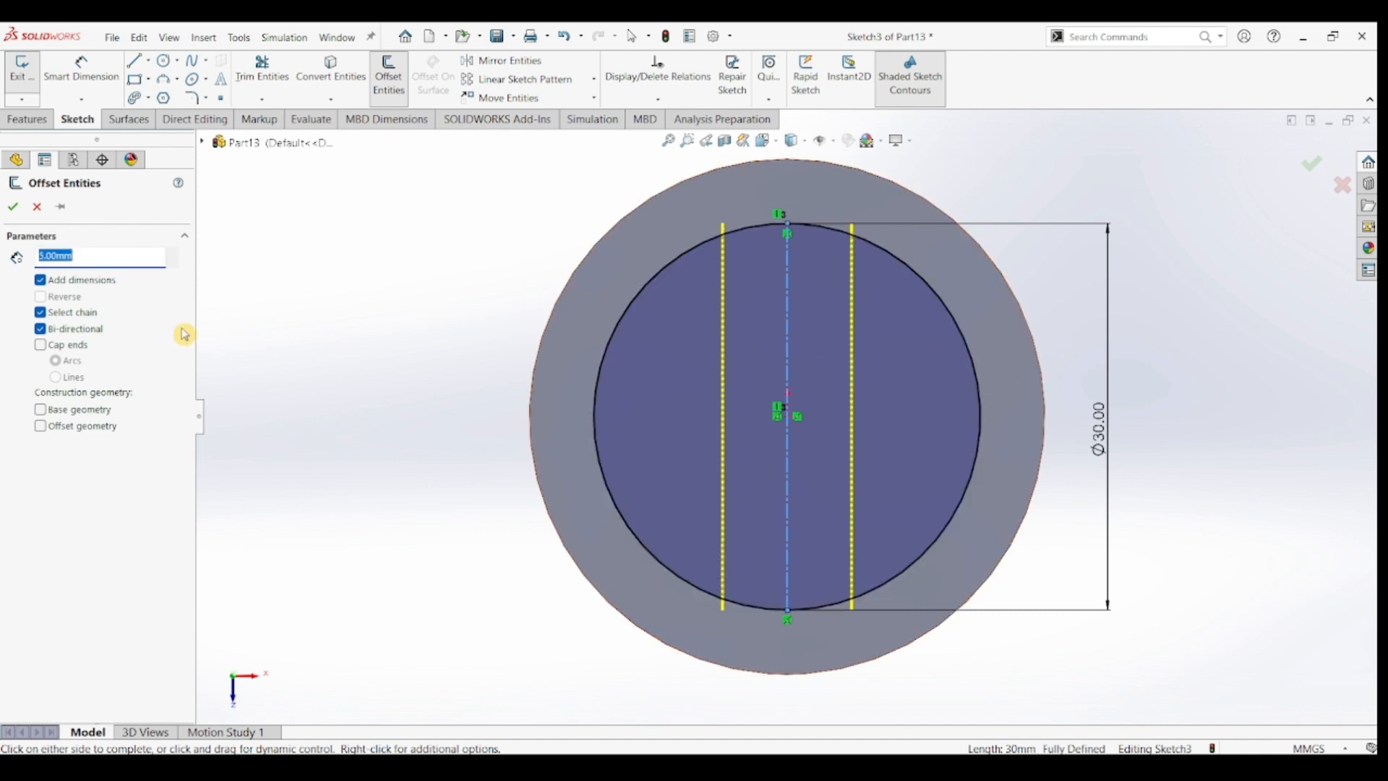
click(40, 331)
click(40, 330)
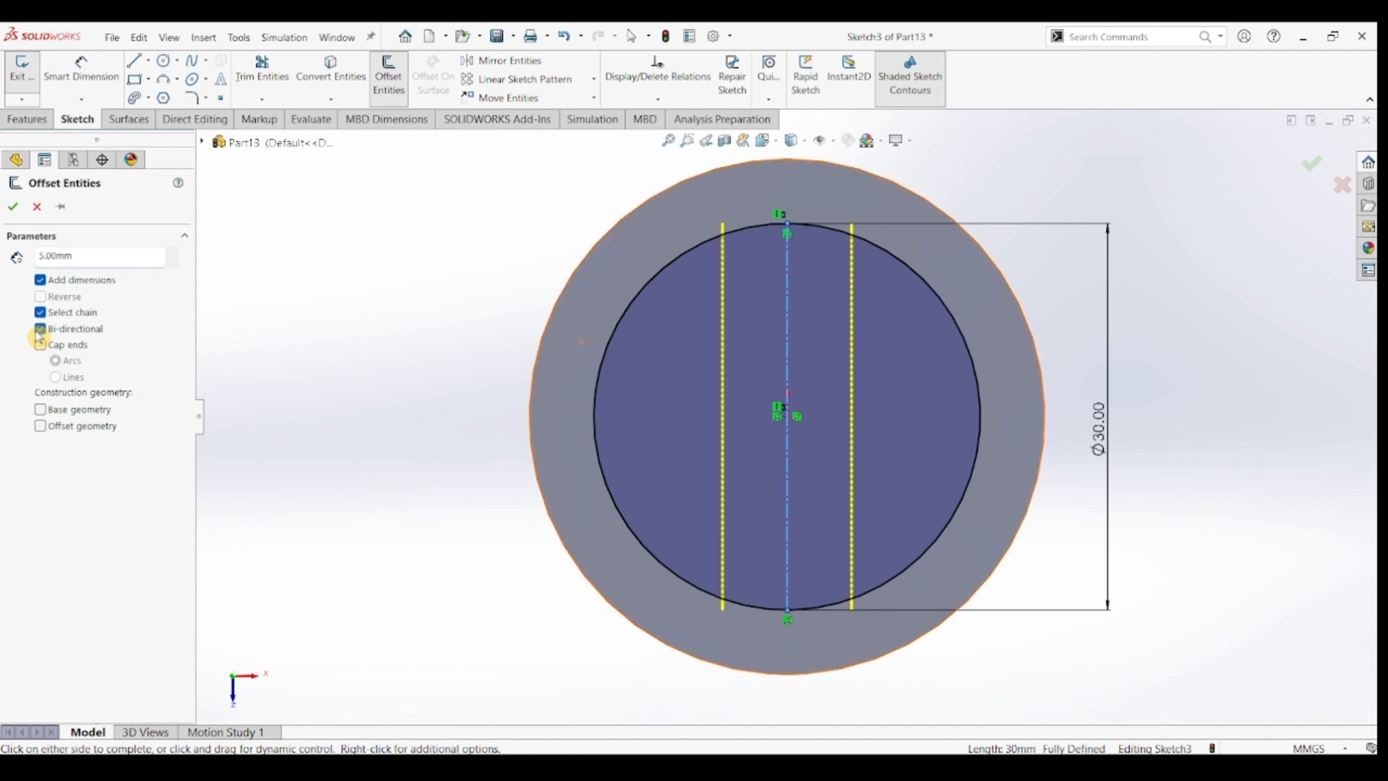
click(13, 208)
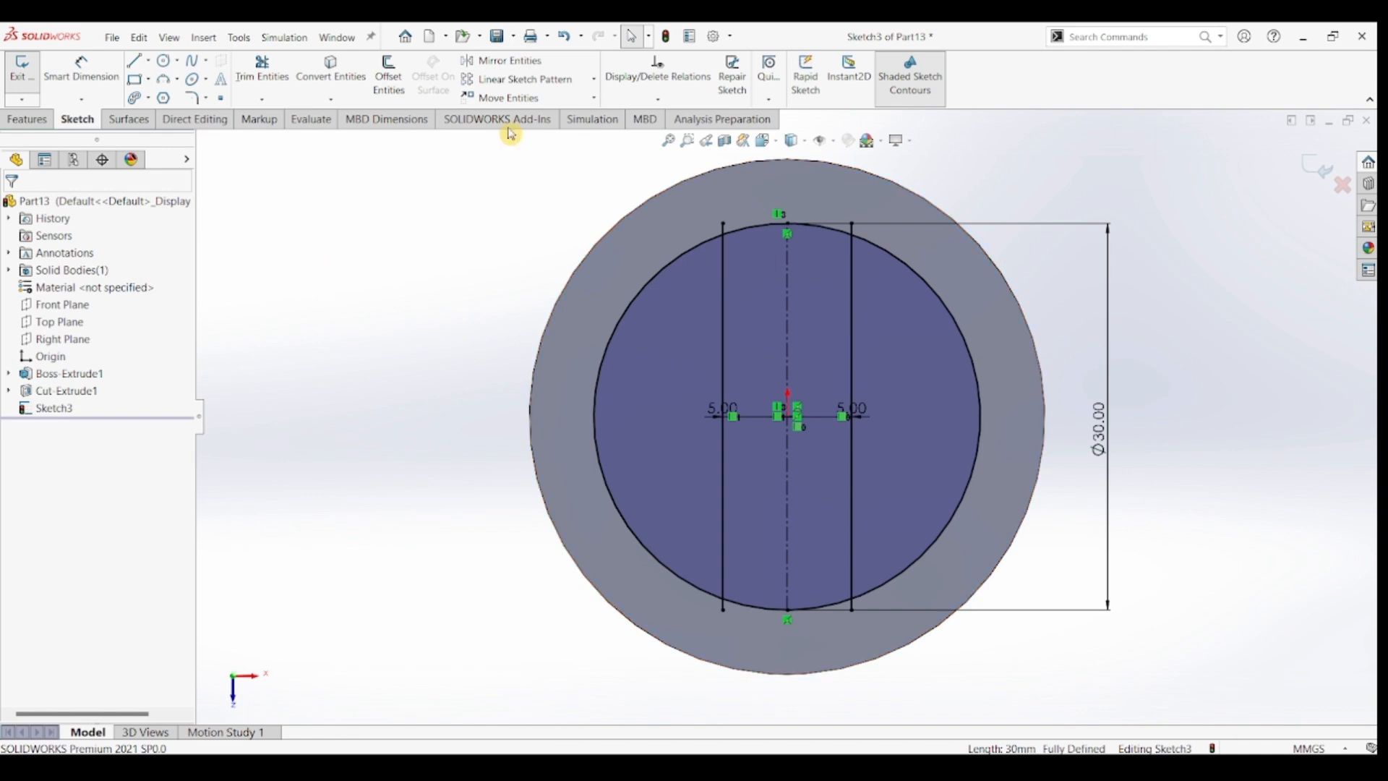
- Power trim the offset lines' overhanging ends and the circle's two side arcs, leaving a closed slot profile with curved ends
click(262, 69)
mouse_move(712, 235)
mouse_down()
mouse_move(830, 217)
mouse_move(880, 322)
mouse_up()
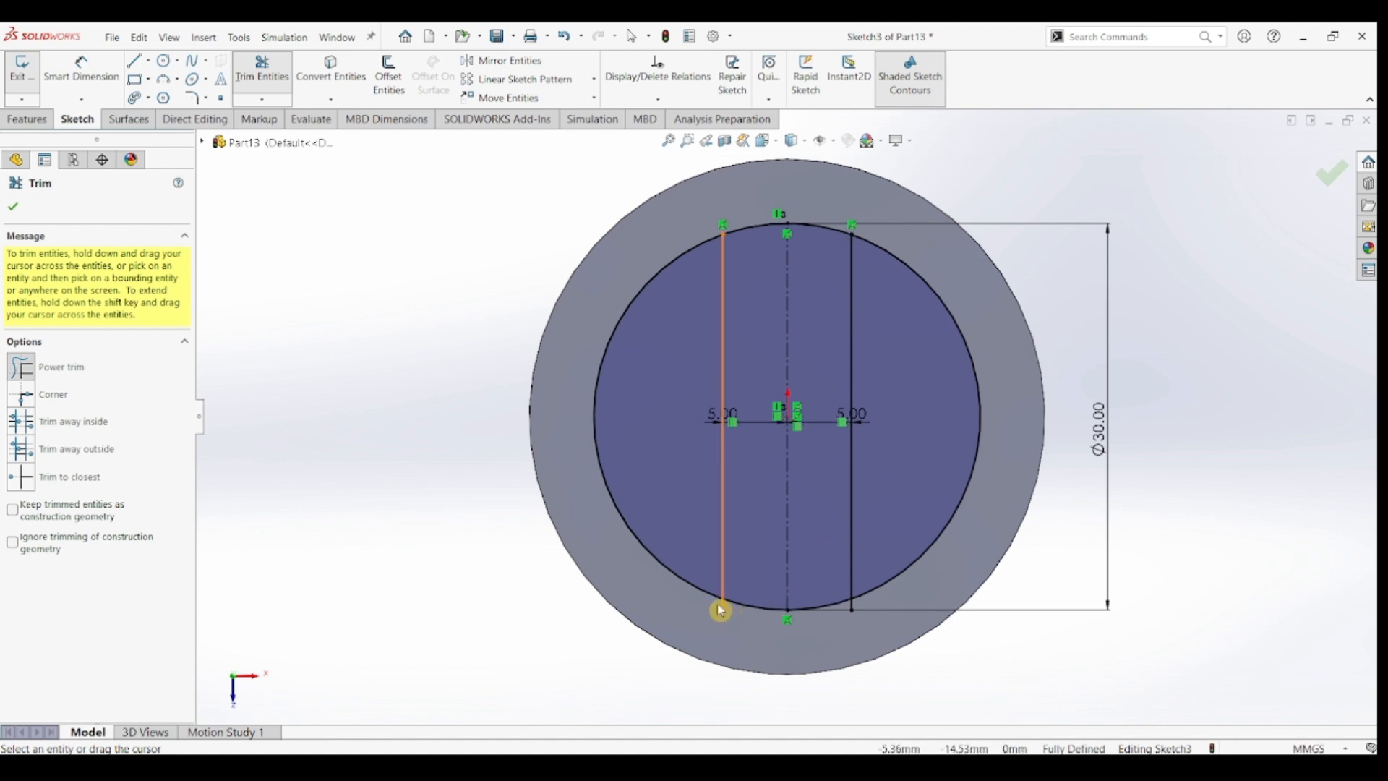
mouse_move(717, 606)
mouse_down()
mouse_move(849, 620)
mouse_move(860, 642)
mouse_up()
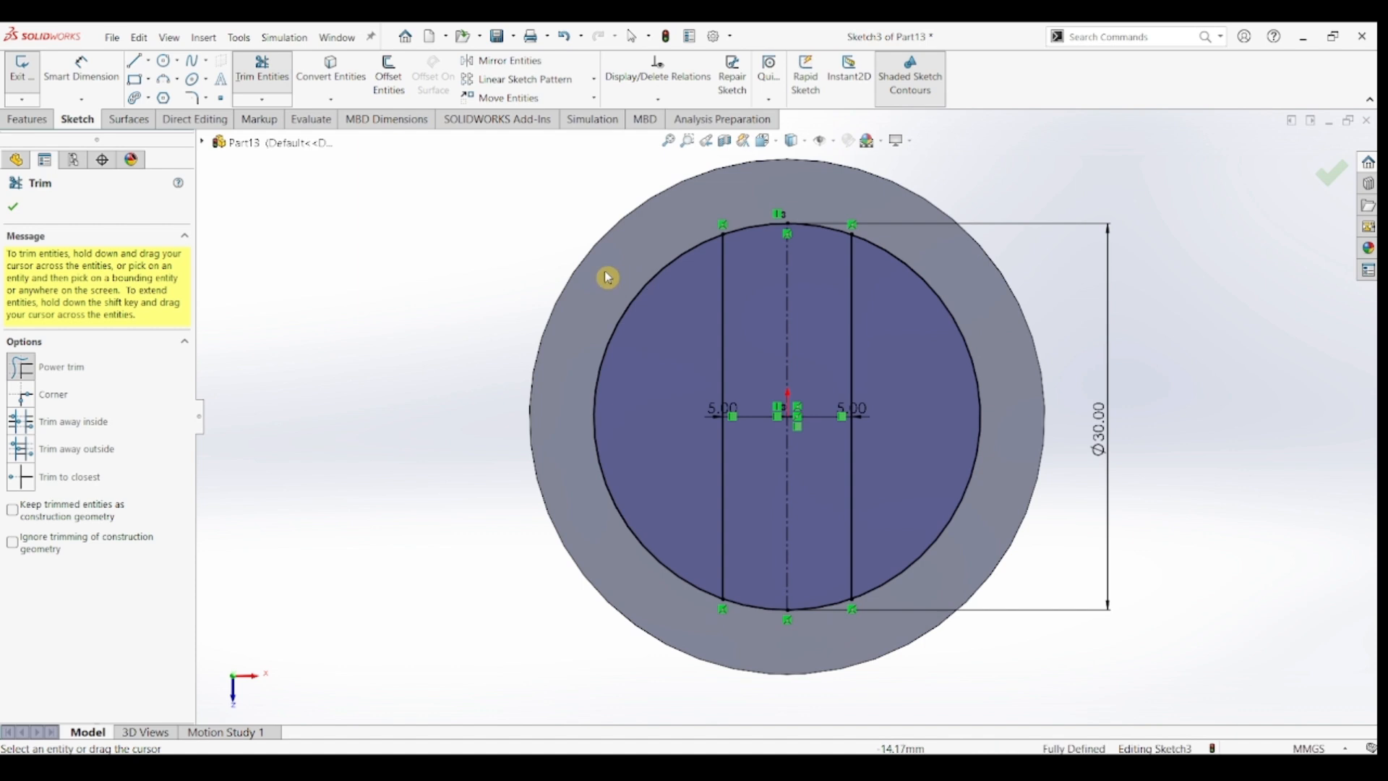
mouse_move(622, 293)
mouse_down()
mouse_move(639, 260)
mouse_move(653, 344)
mouse_up()
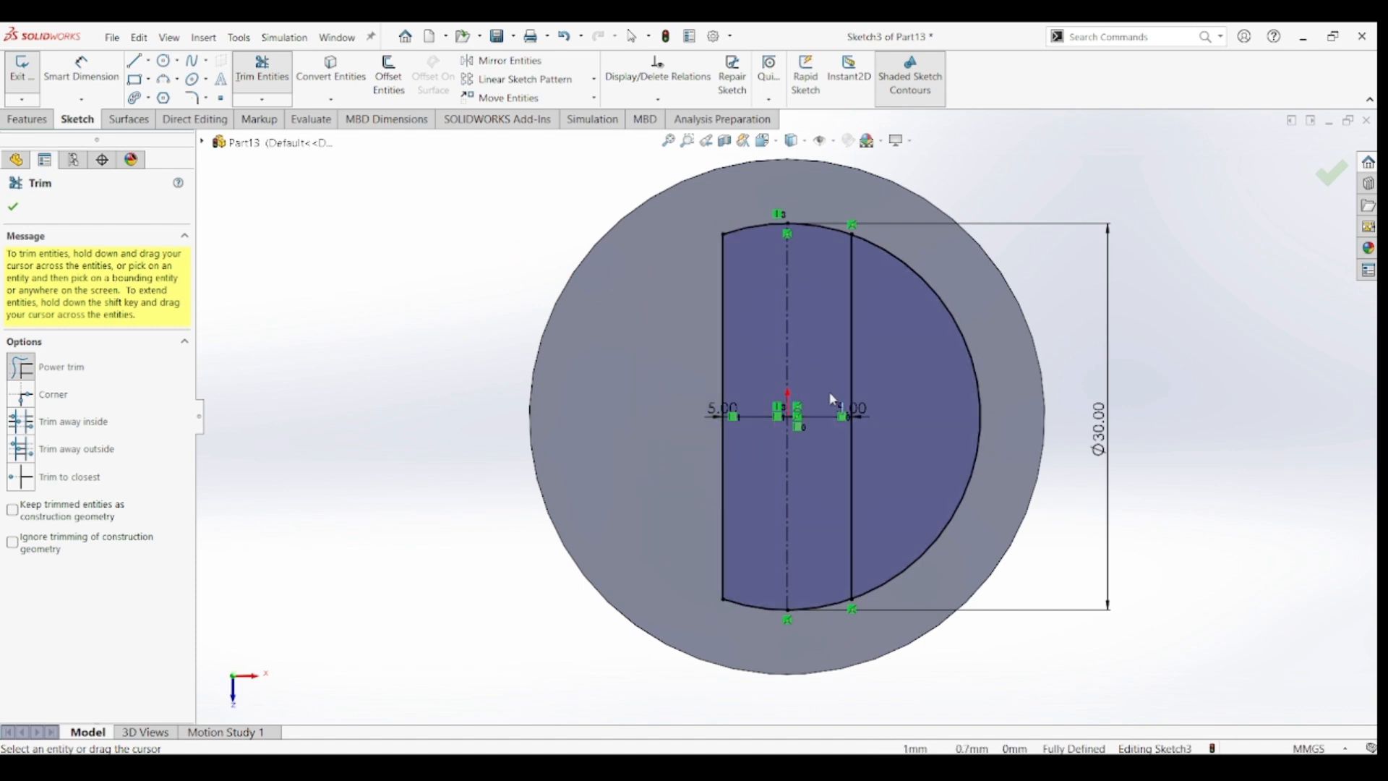
drag(956, 287, 898, 511)
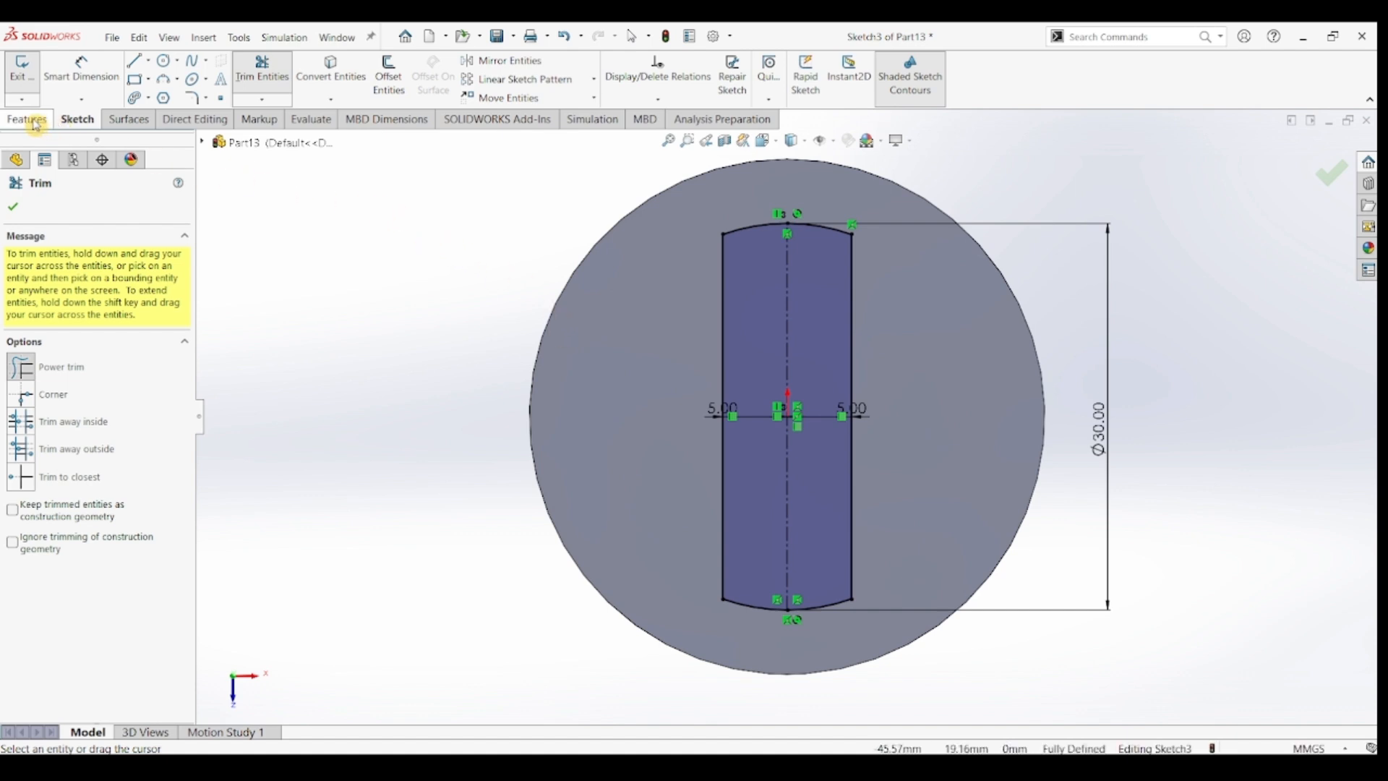
- Cut the slot profile down through the cylinder's top as an Extruded Cut with the Through All end condition
click(35, 125)
click(248, 76)
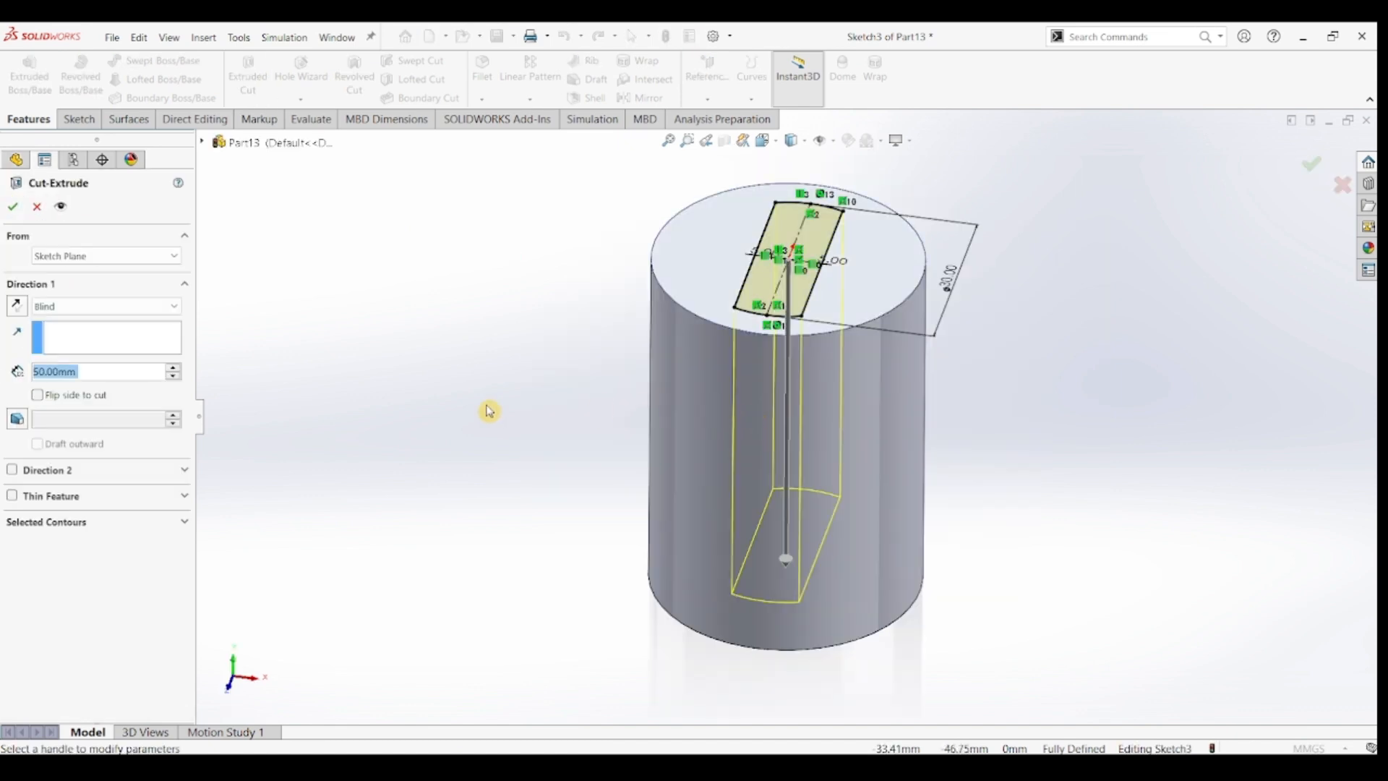
click(101, 308)
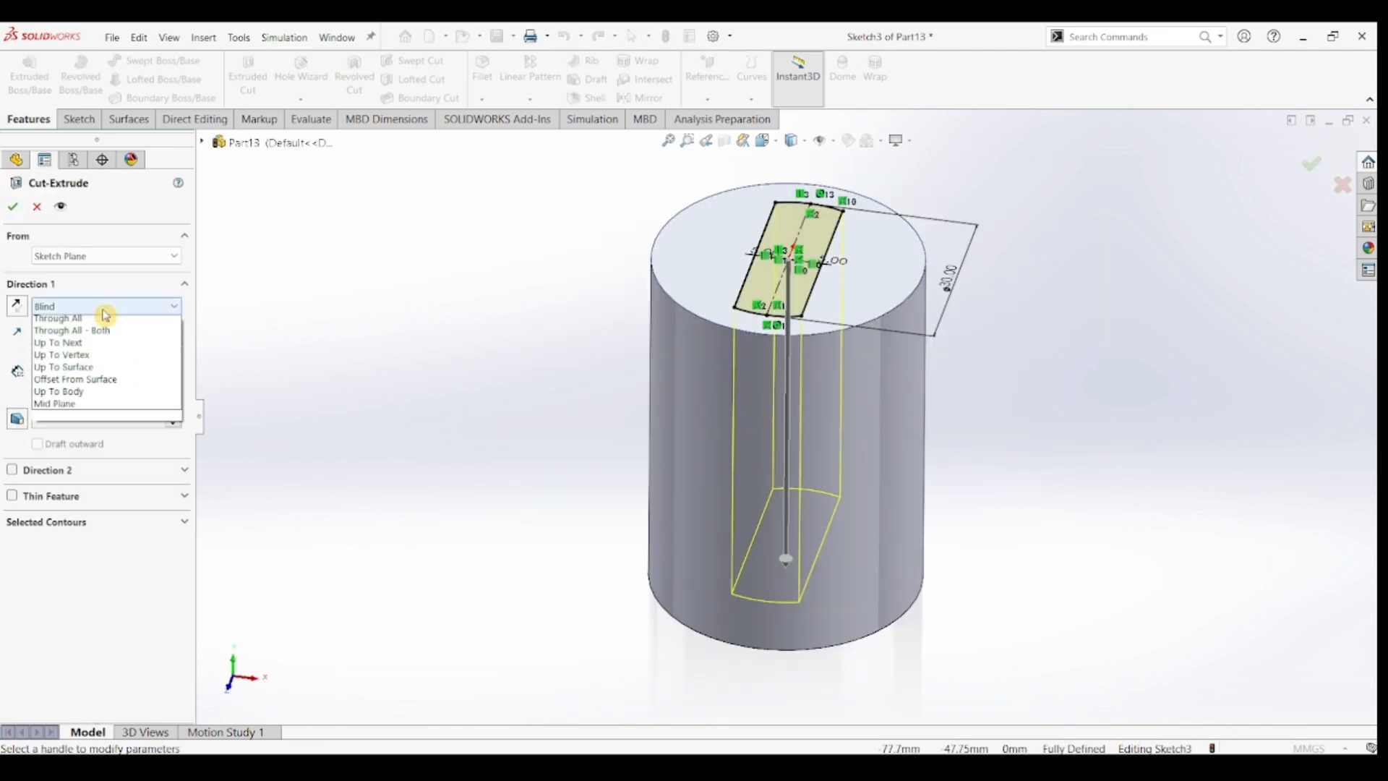
click(100, 325)
click(13, 209)
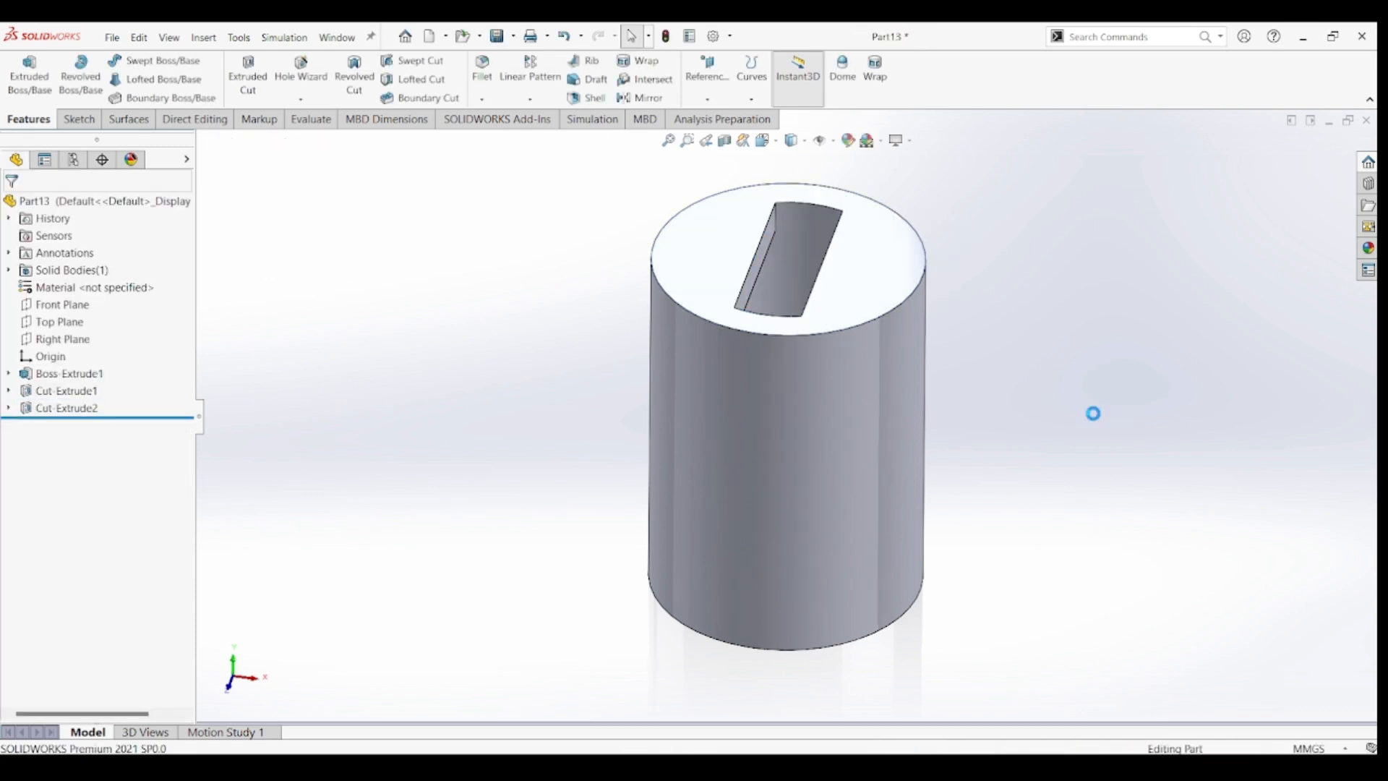
- View the slotted cylinder in isometric, check the Part37 drawing in Microsoft Edge, and return to SOLIDWORKS
key(ctrl+7)
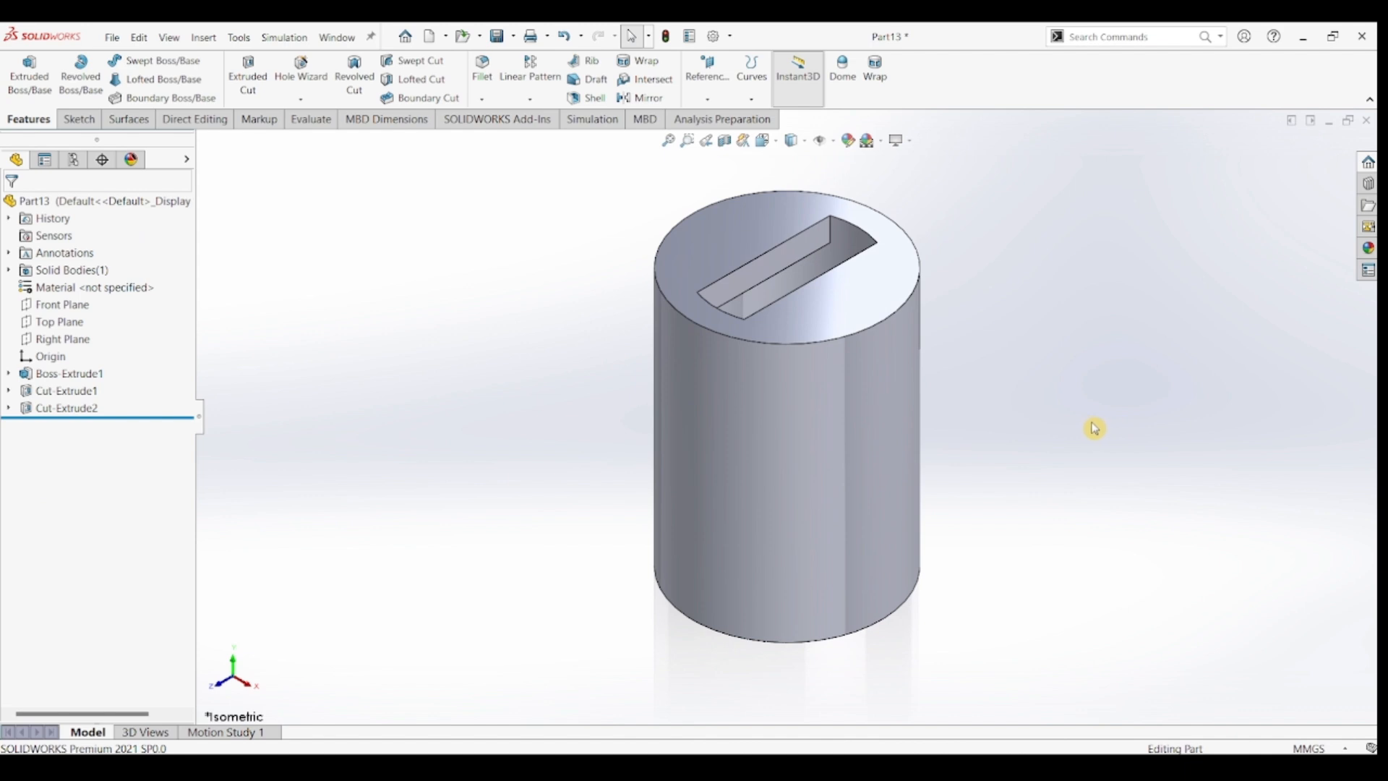
key(alt+Tab)
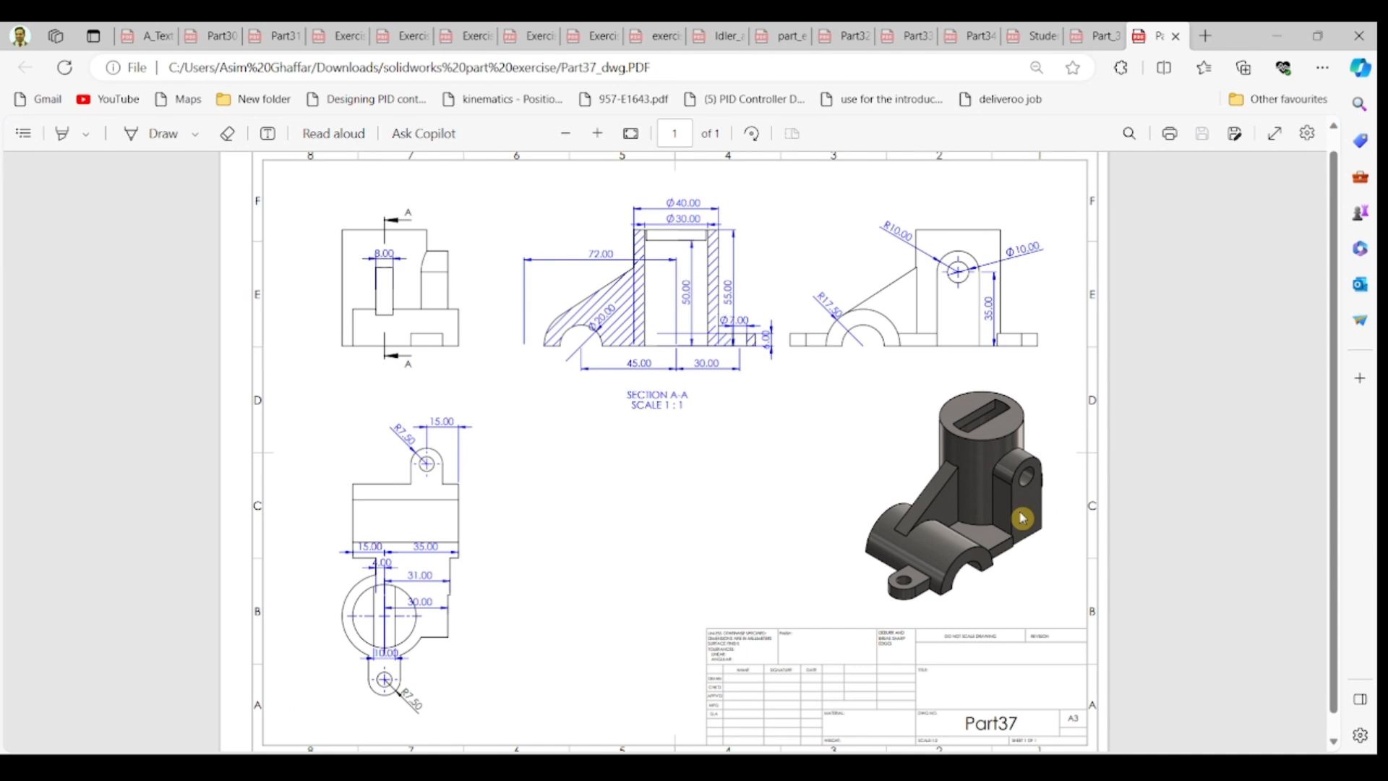
click(1261, 32)
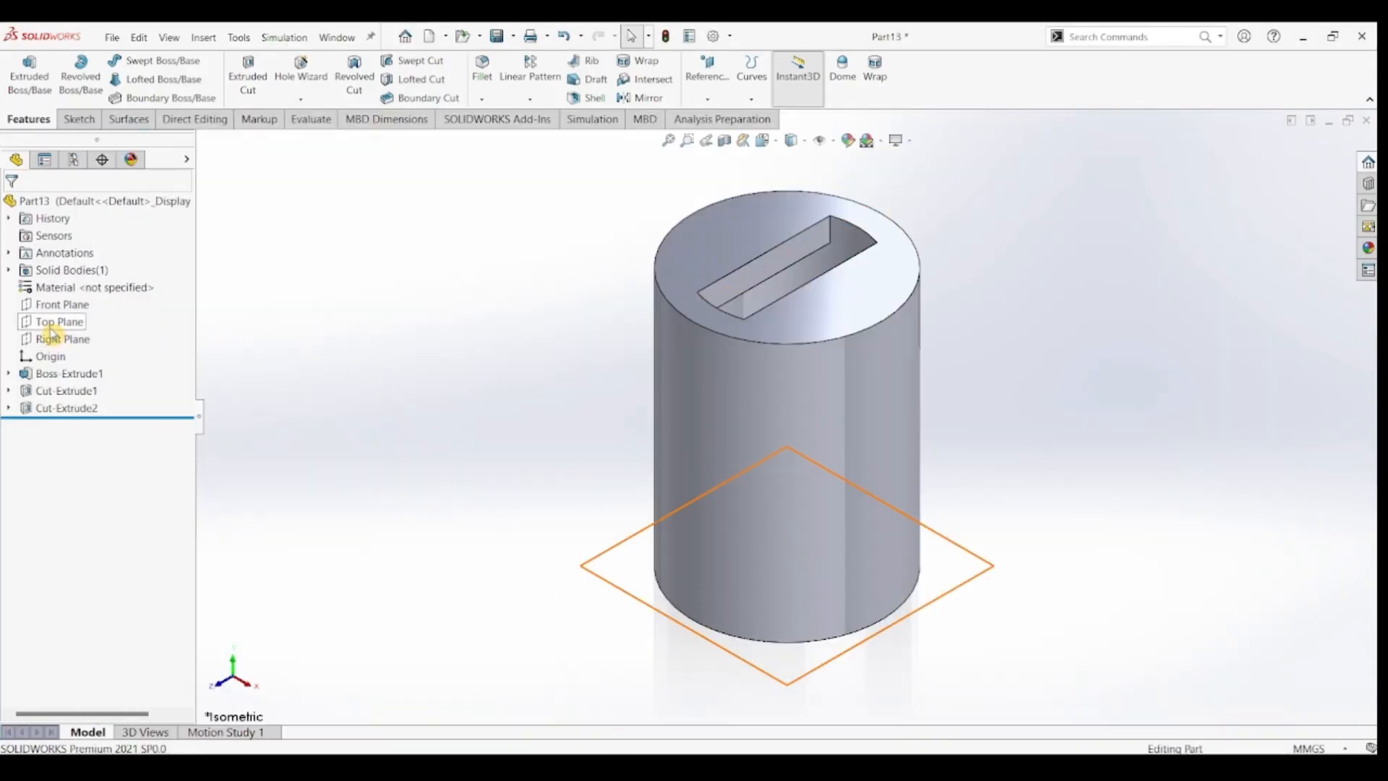
- Create a reference plane parallel to the Right Plane at an offset distance of 30 mm
click(55, 342)
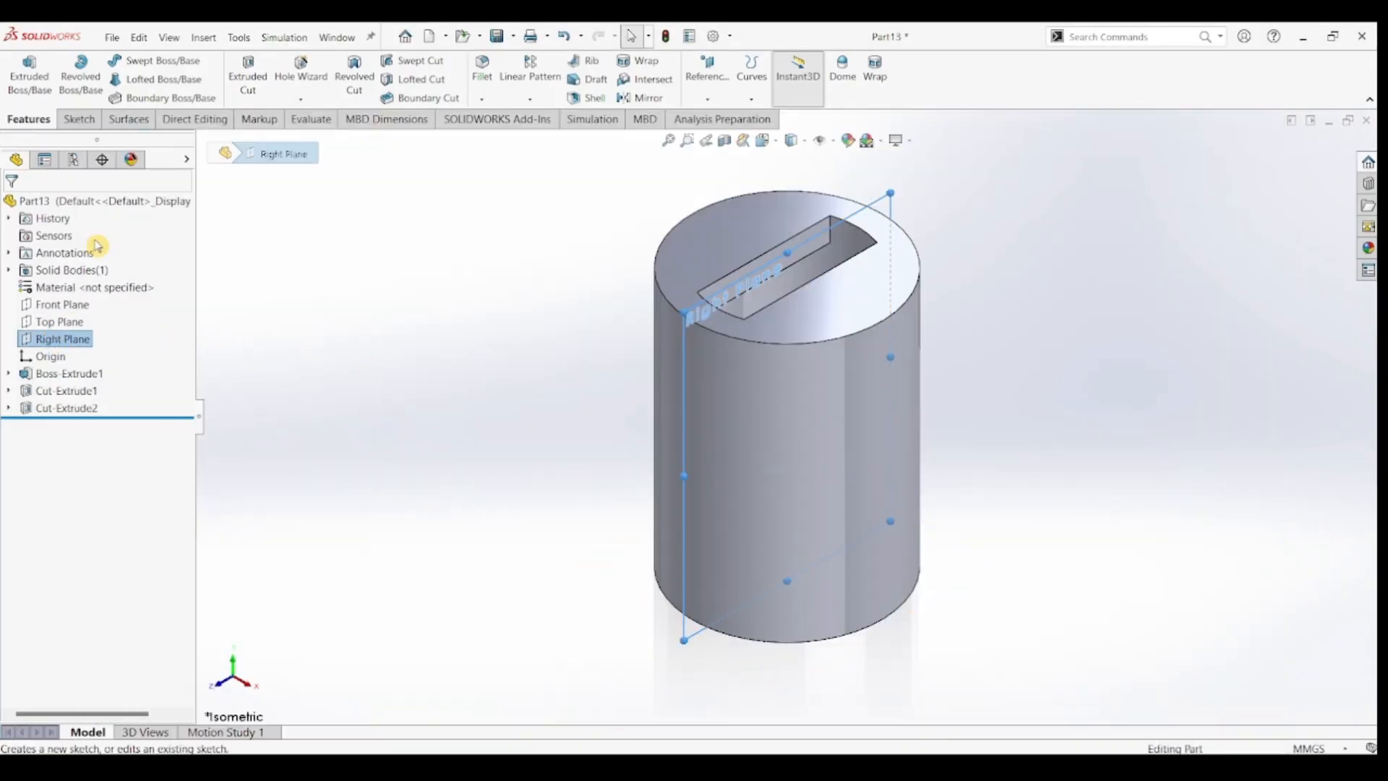
click(703, 72)
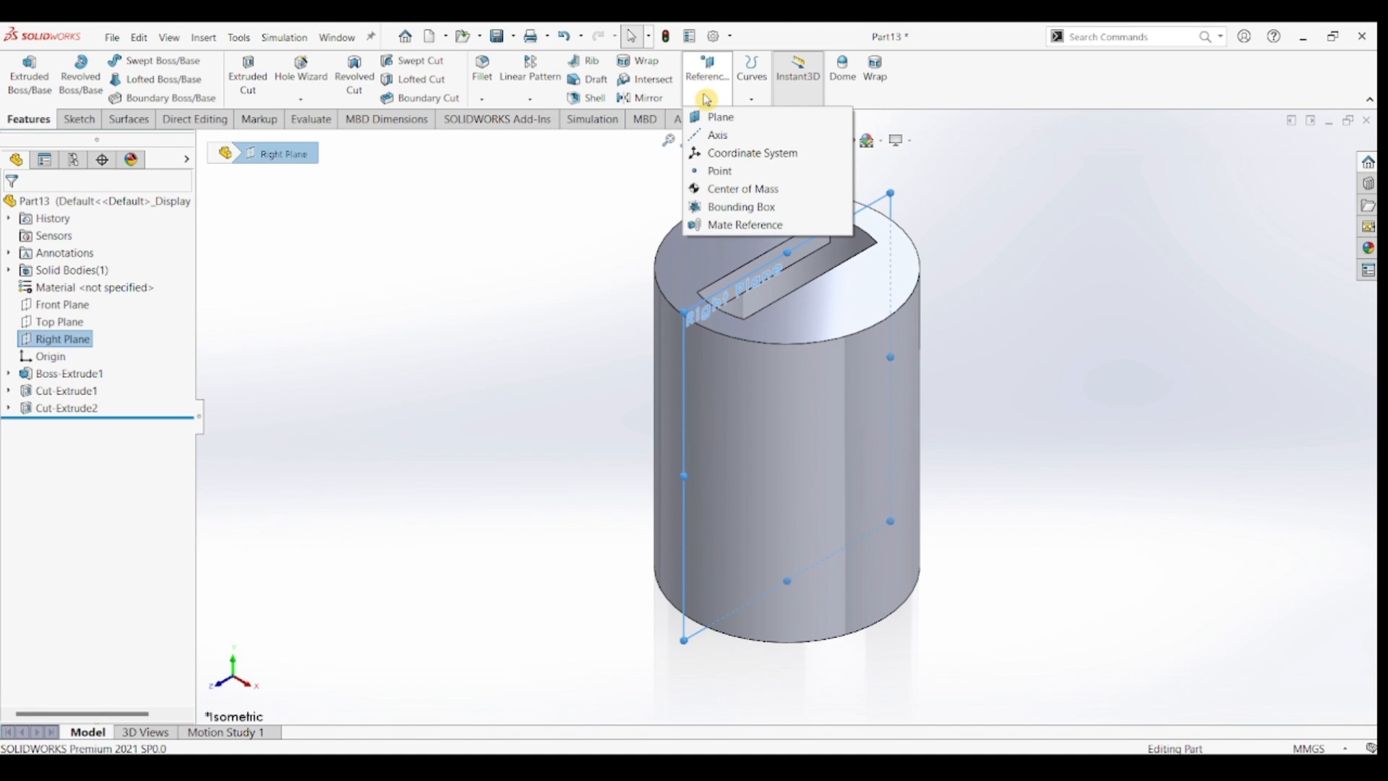
click(717, 123)
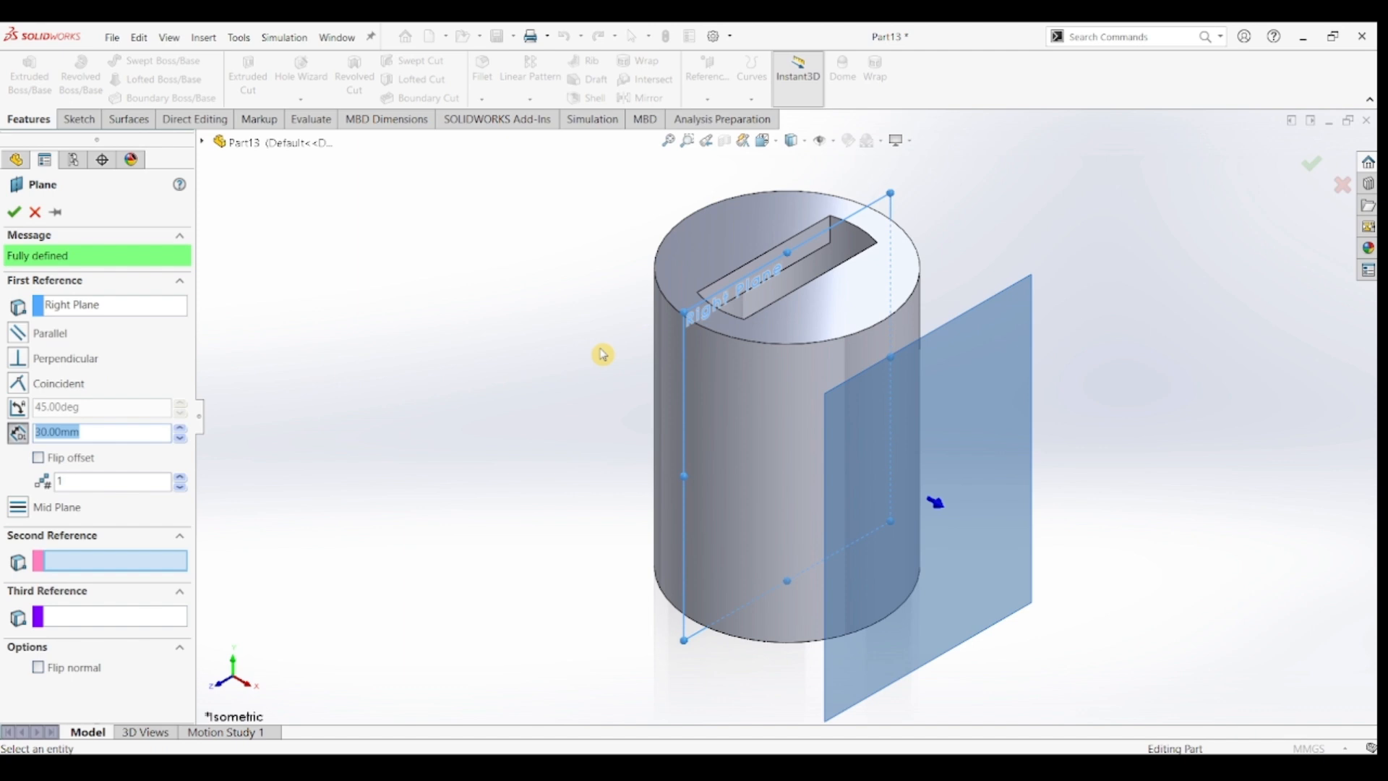
text(30)
key(Return)
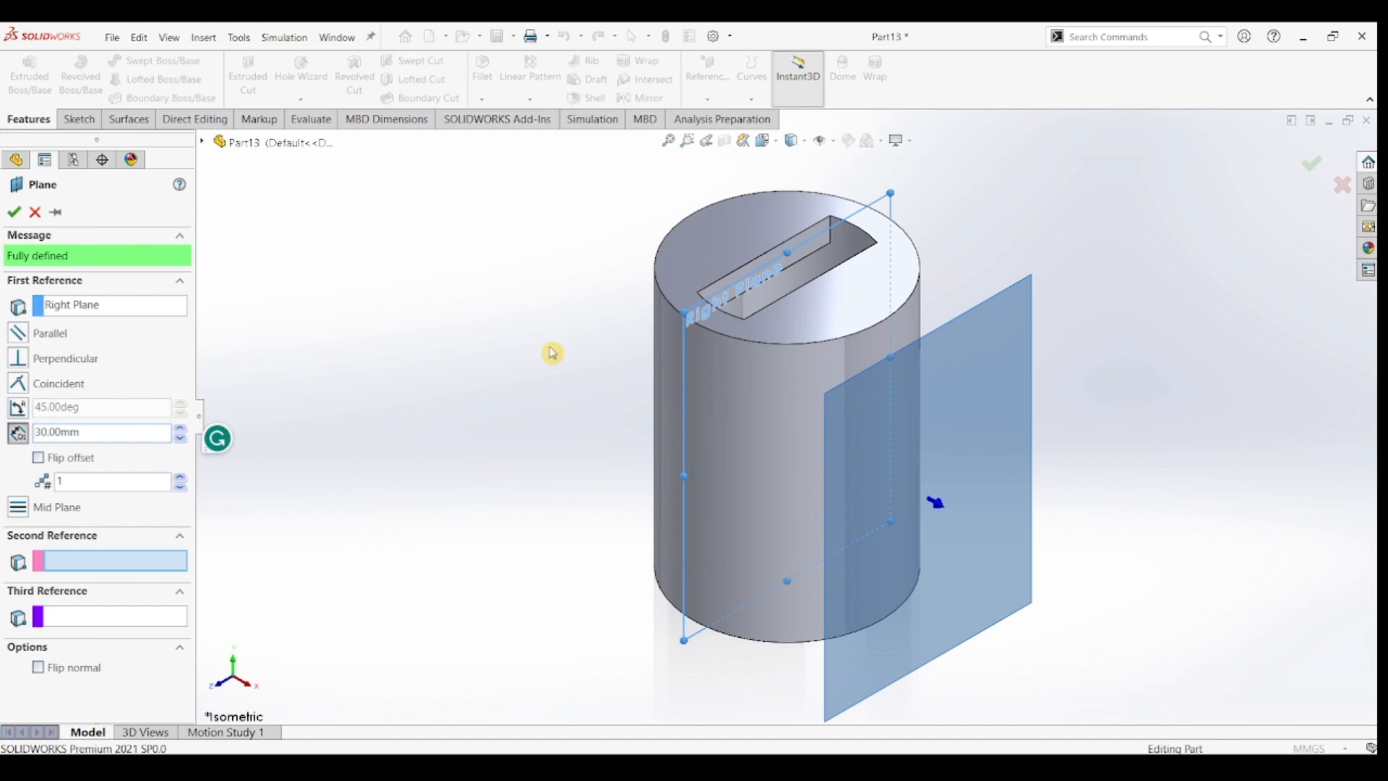
click(14, 211)
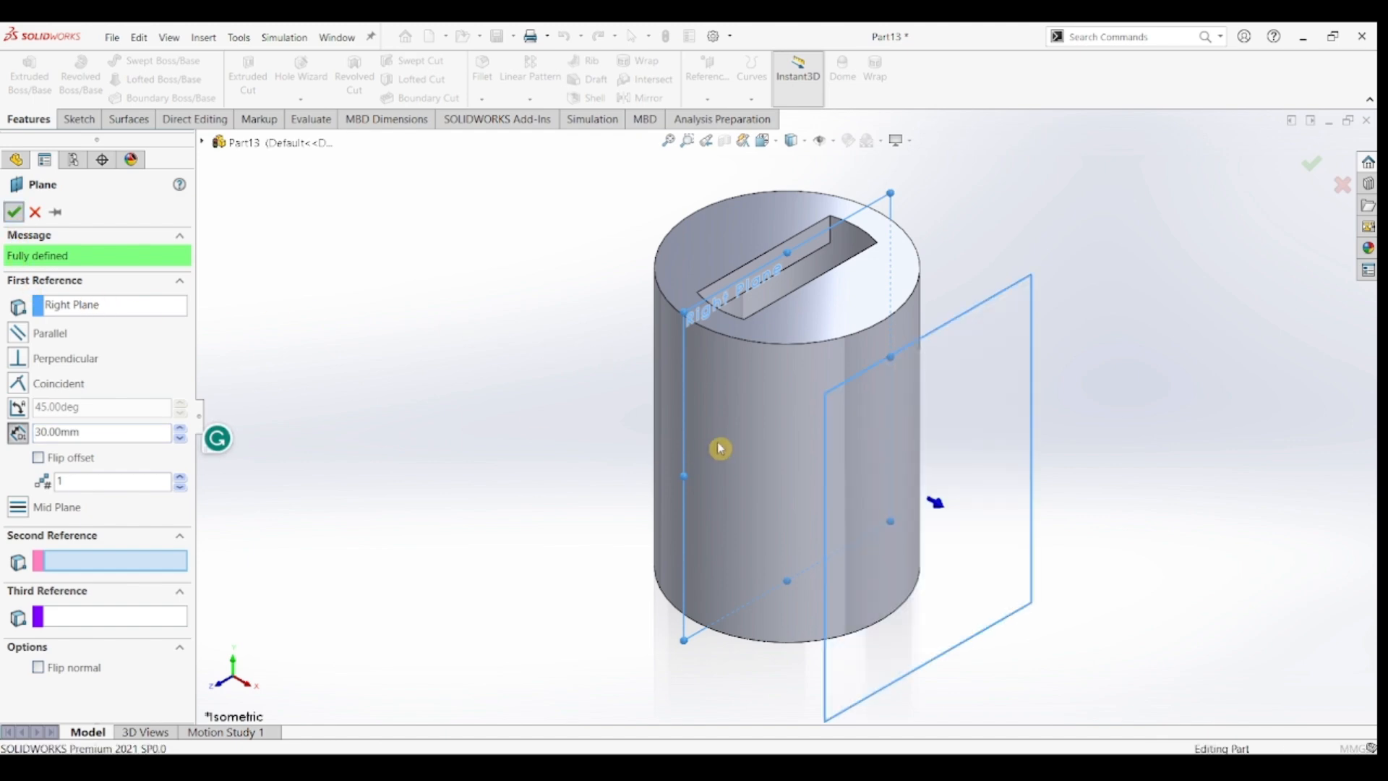
right_click(1099, 374)
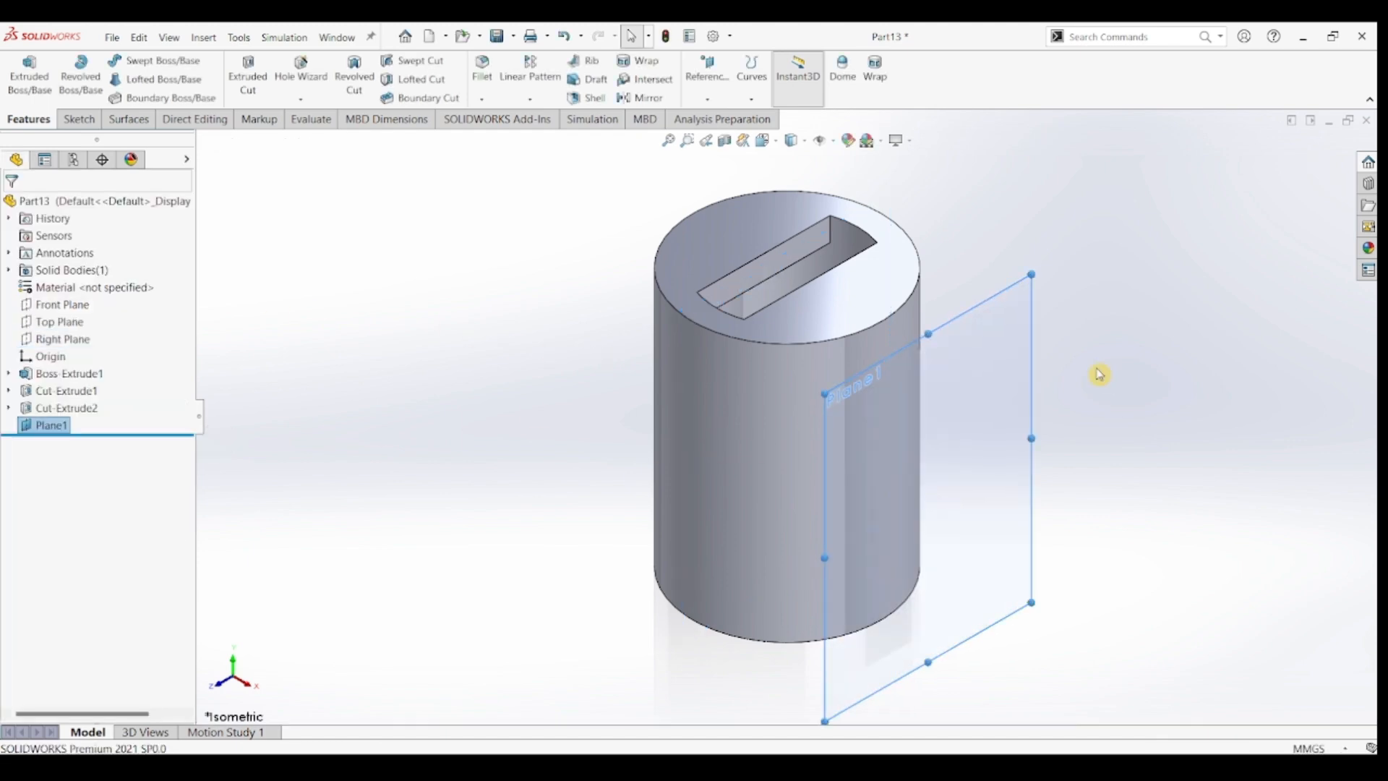
- Sketch a closed round-topped profile on the offset plane, standing on the cylinder's base edge, with sides about 25.5 mm high and a top arc of about 10.4 mm radius
click(391, 324)
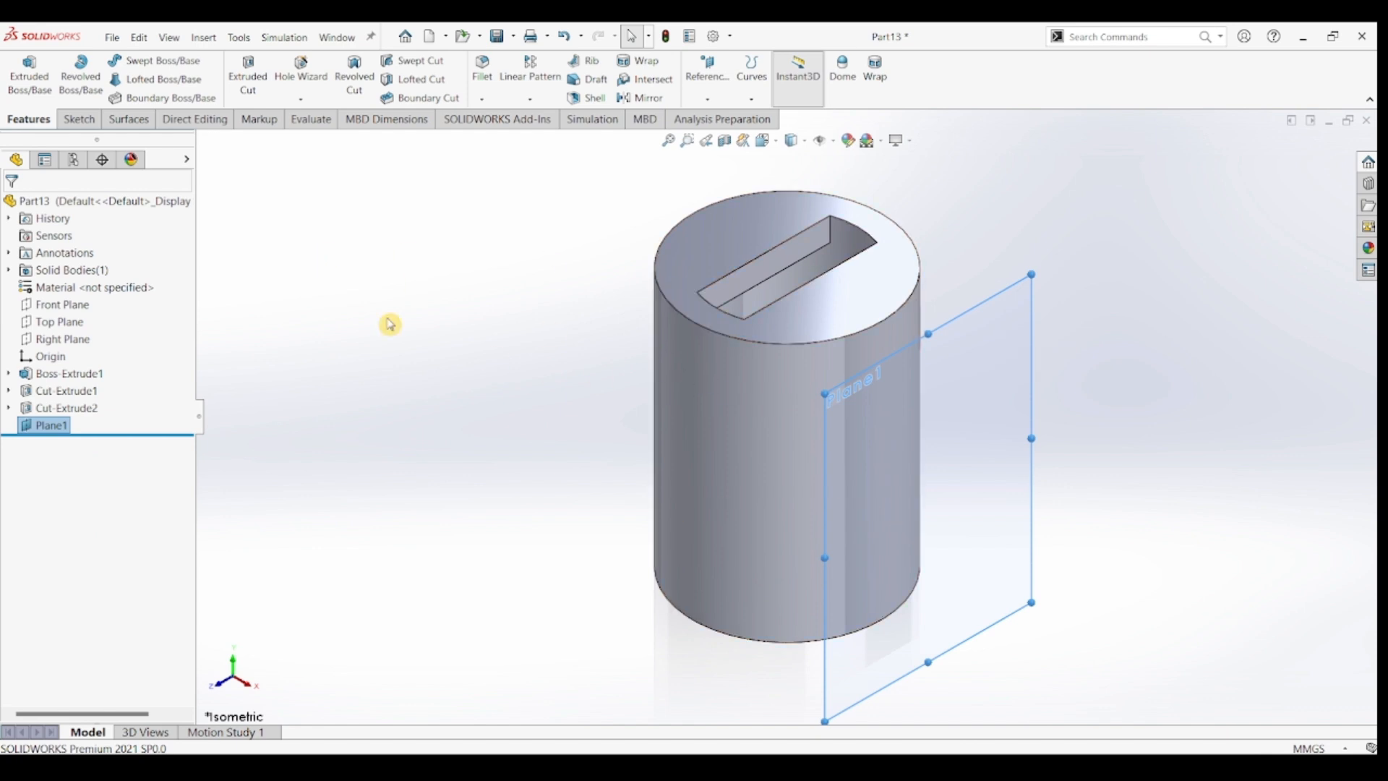
click(78, 119)
click(22, 69)
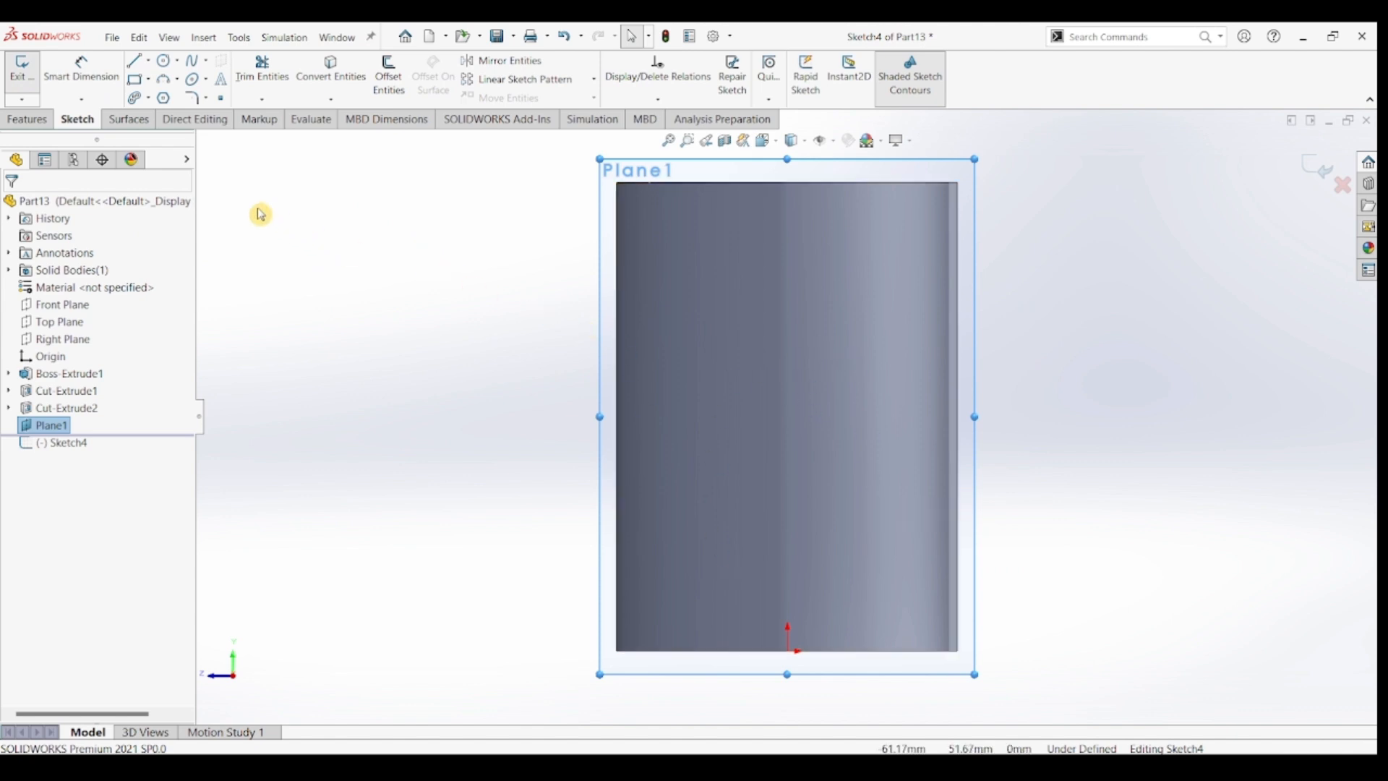
click(137, 63)
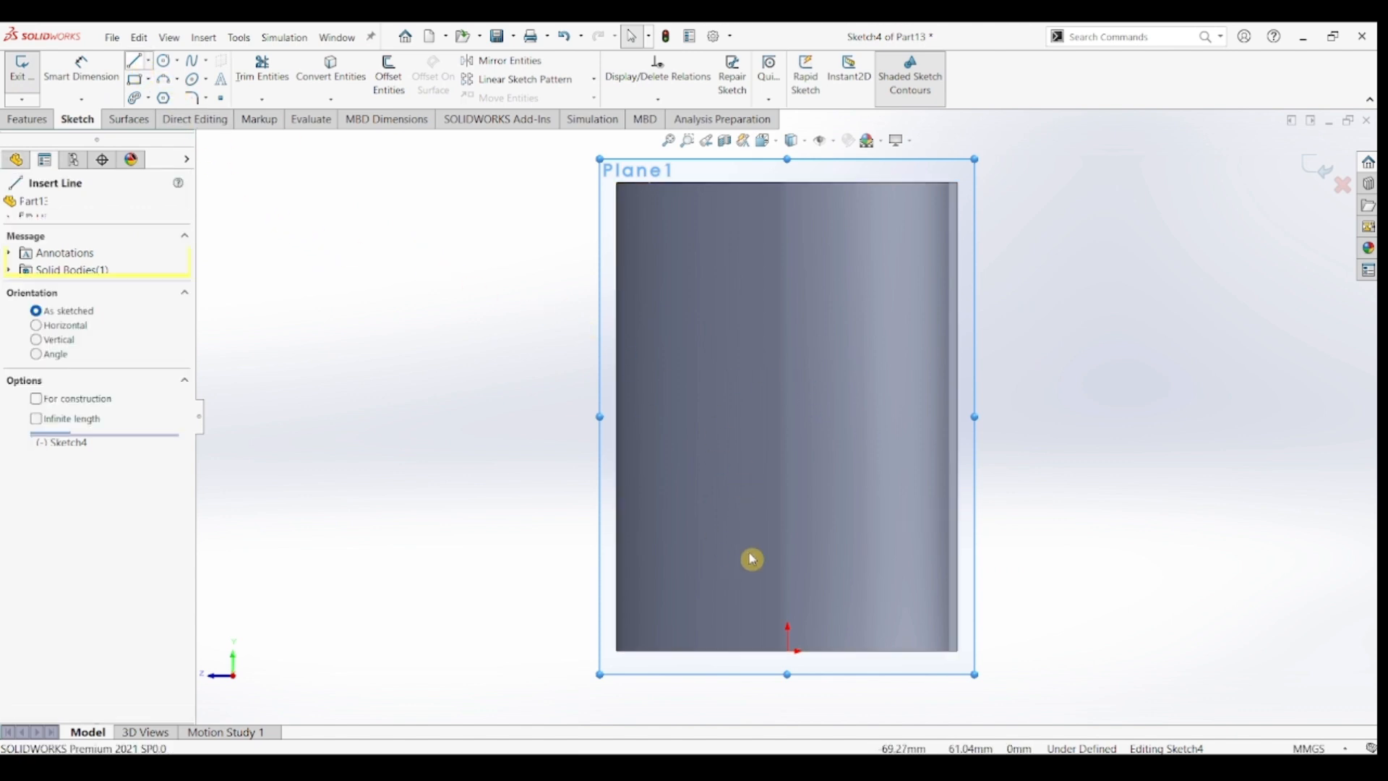
click(696, 650)
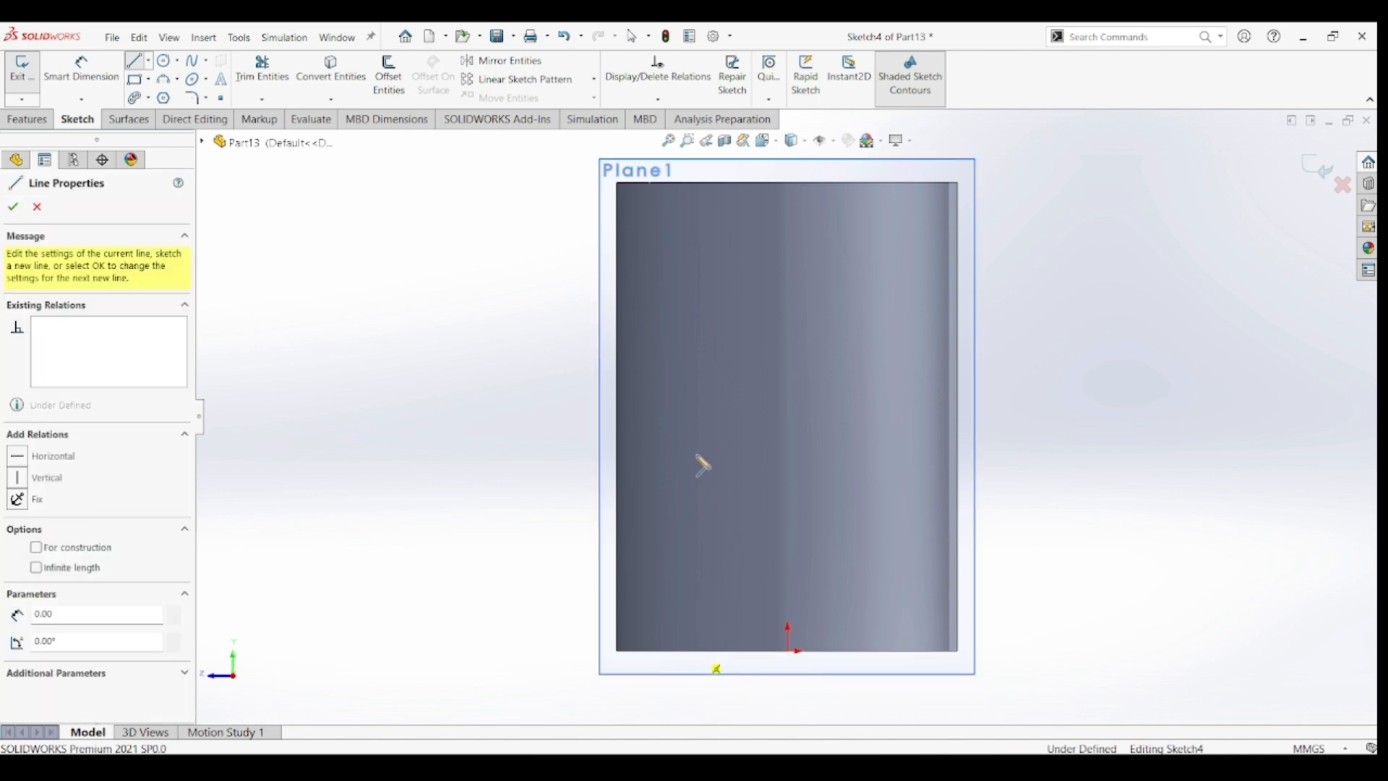
click(697, 434)
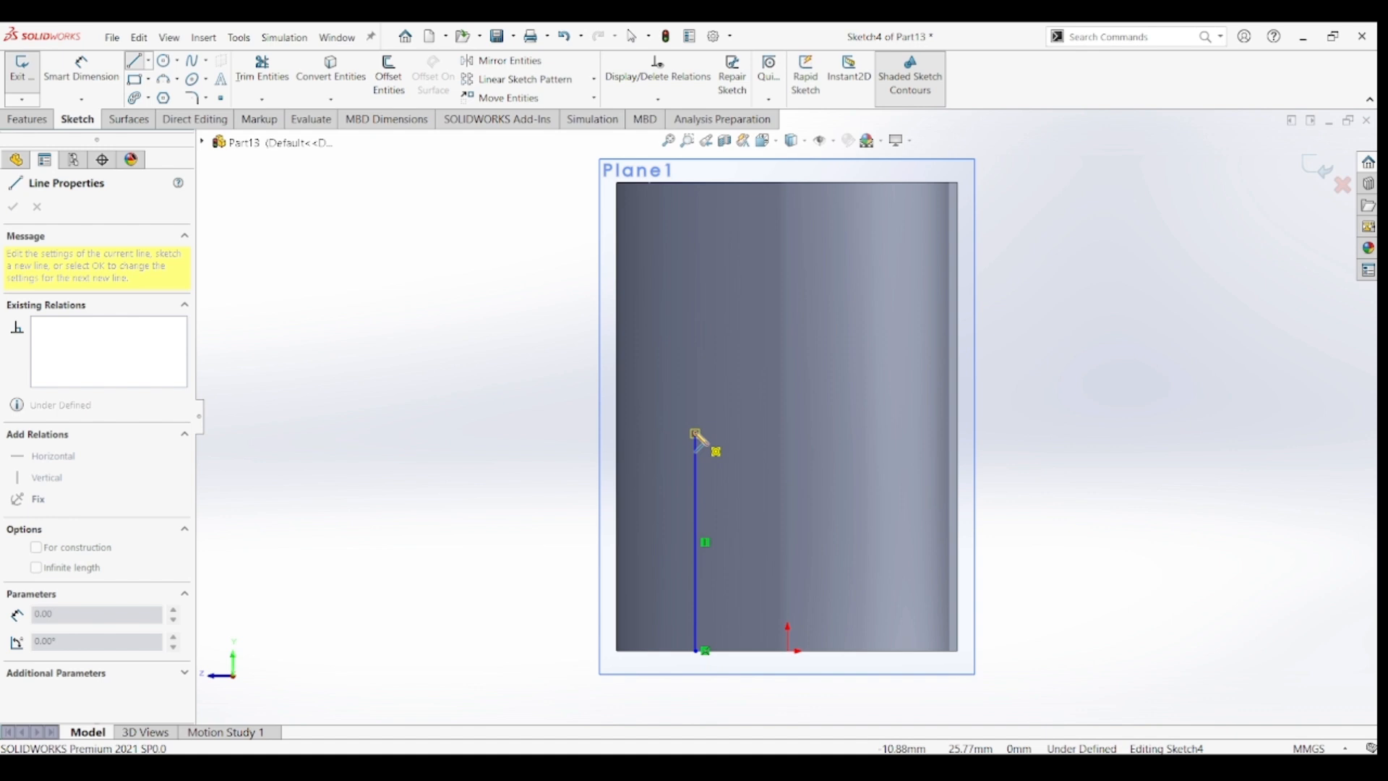
click(874, 434)
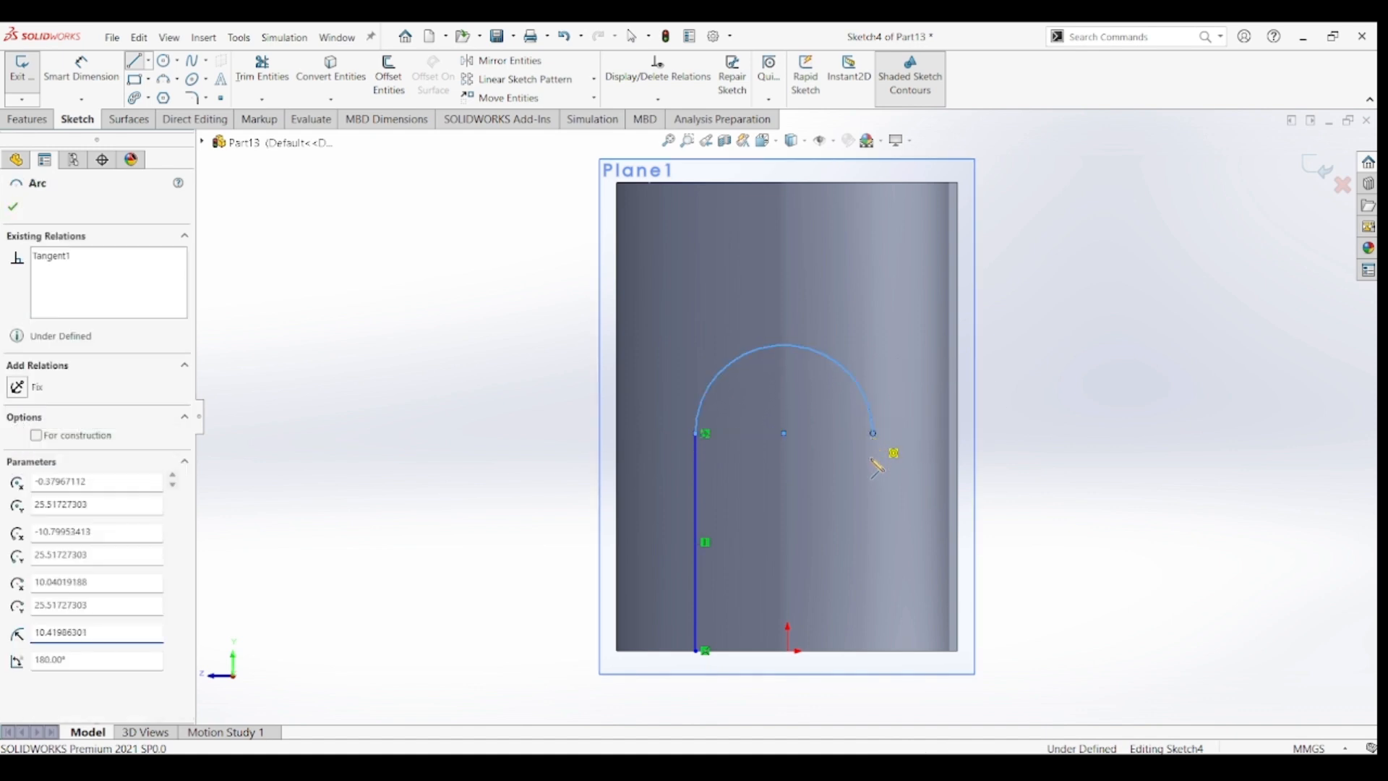
click(877, 651)
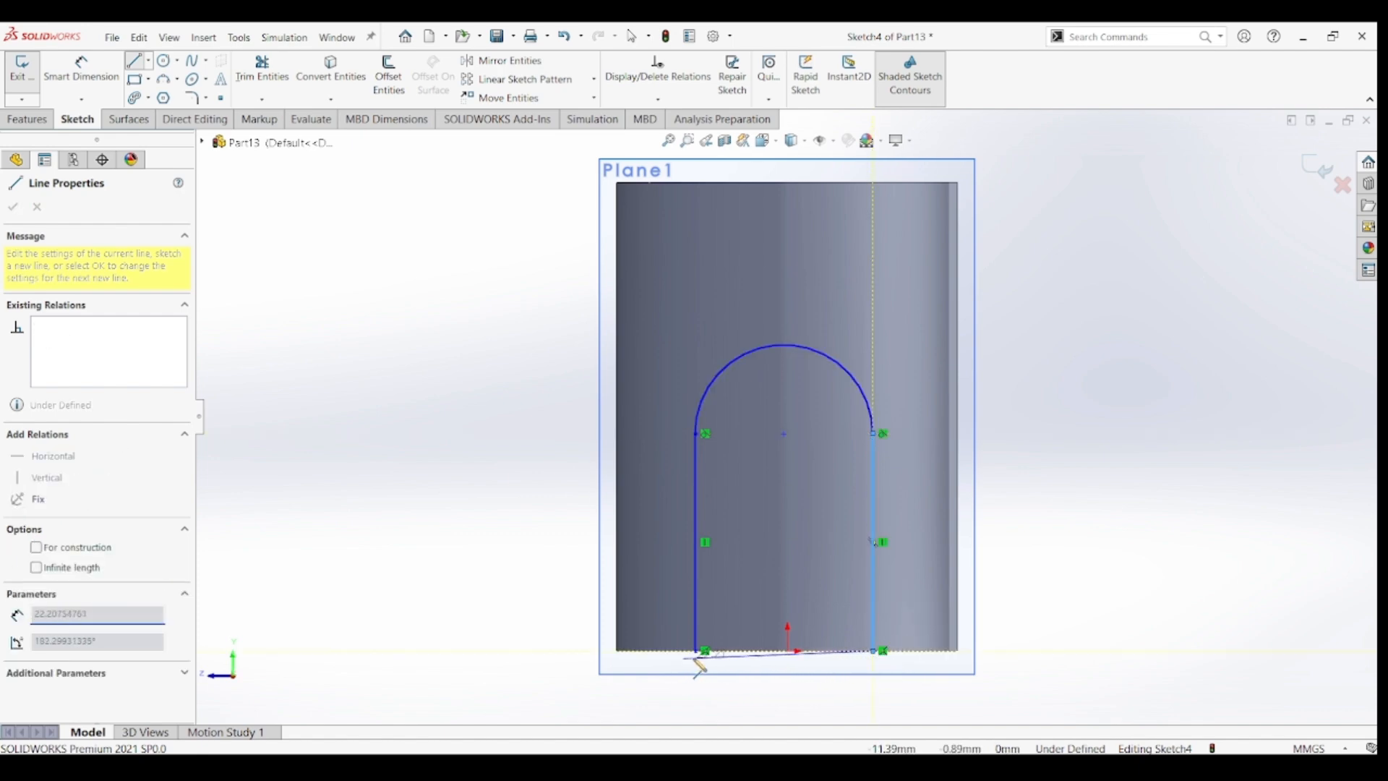
click(696, 651)
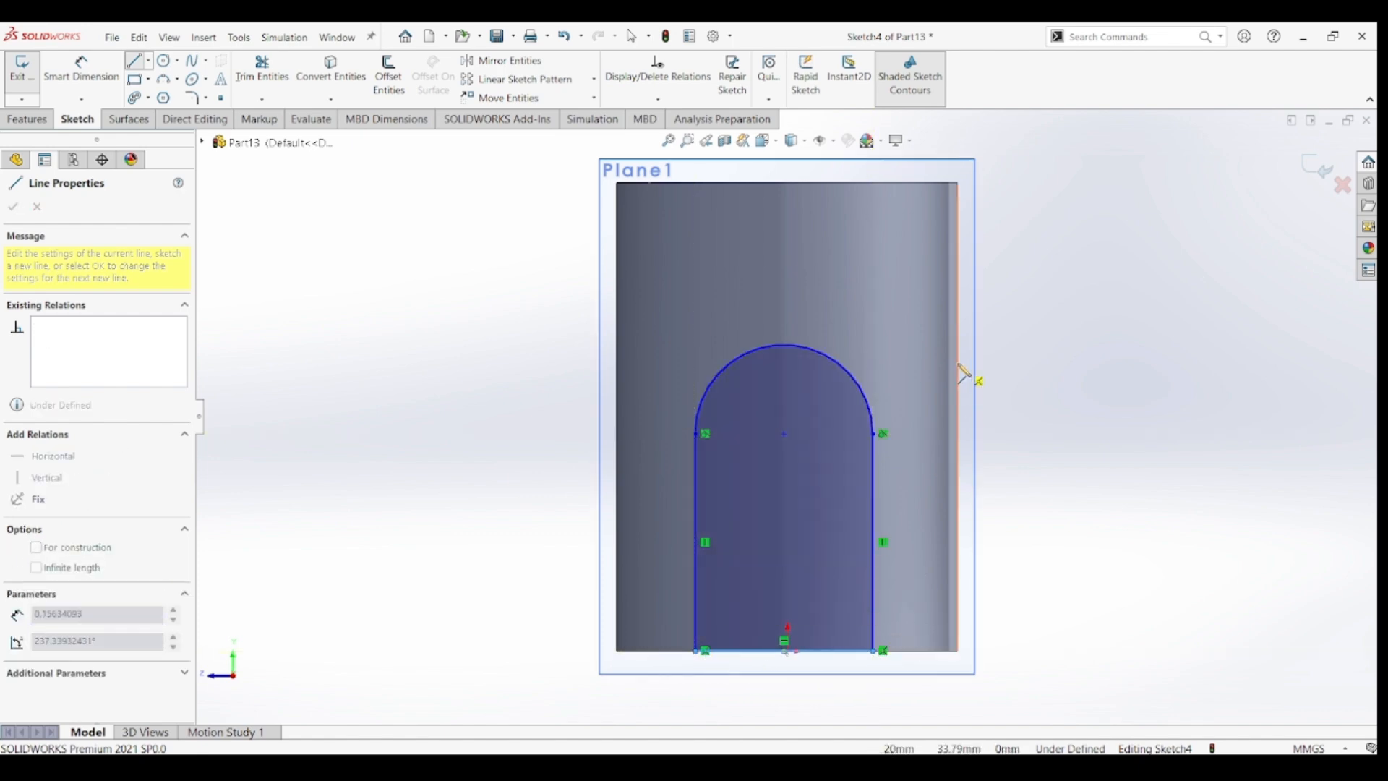
key(Escape)
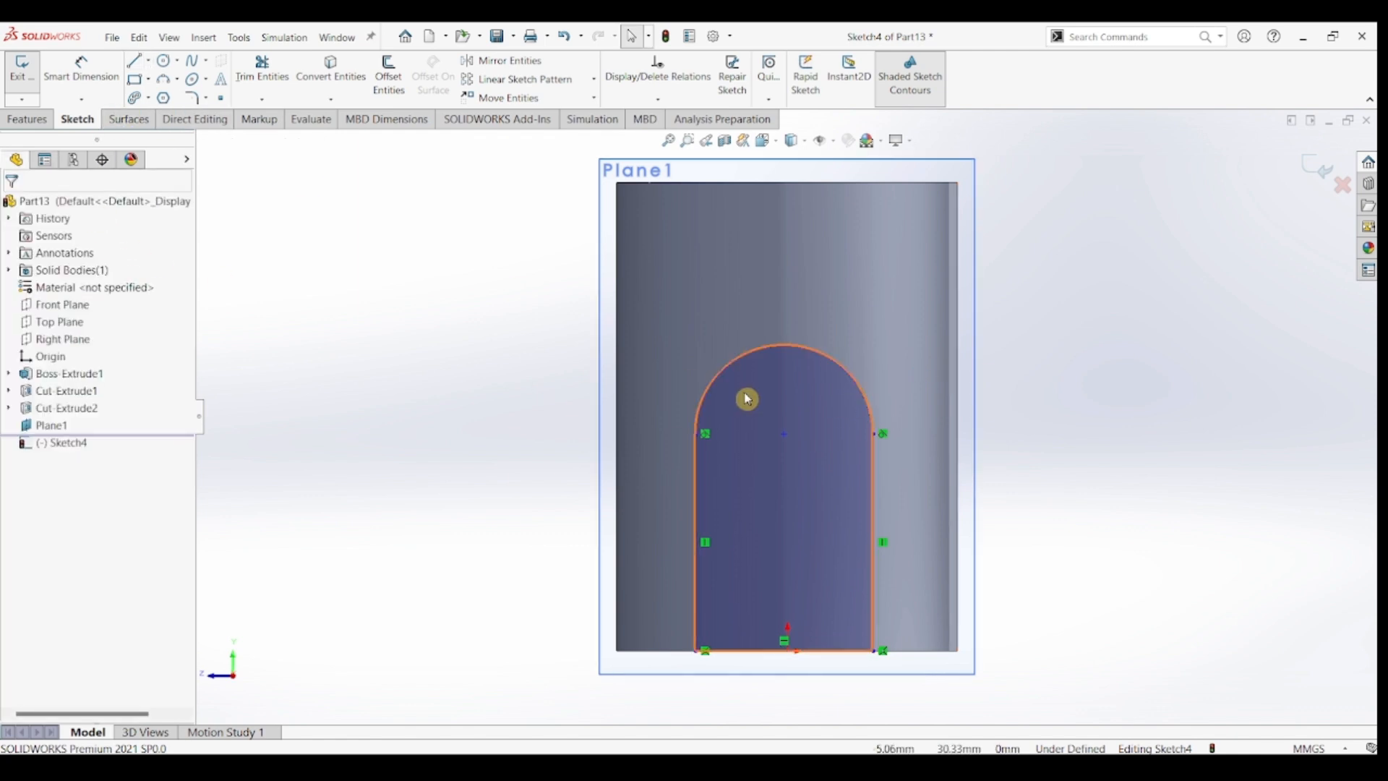
- Align the top arc's centre point with the origin using a Vertical relation
click(784, 433)
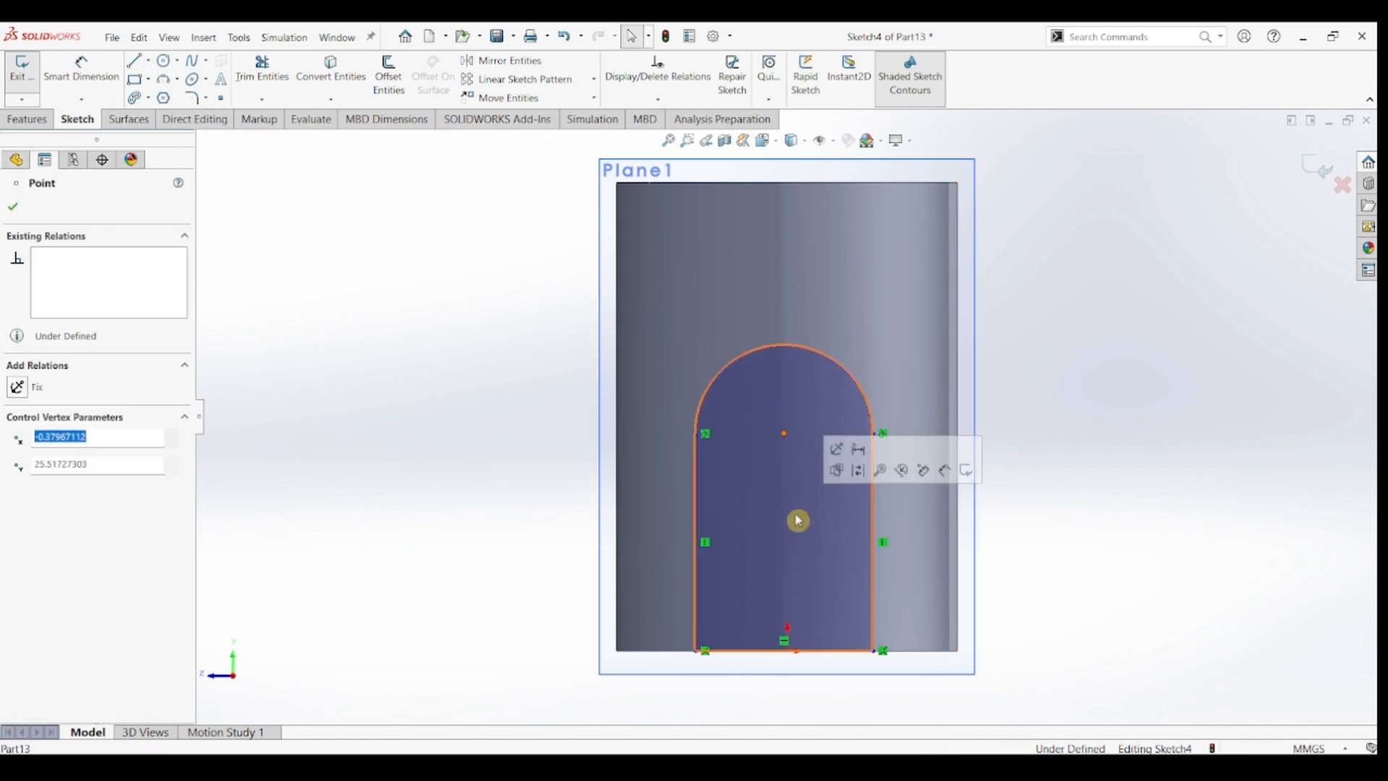
ctrl+click(789, 652)
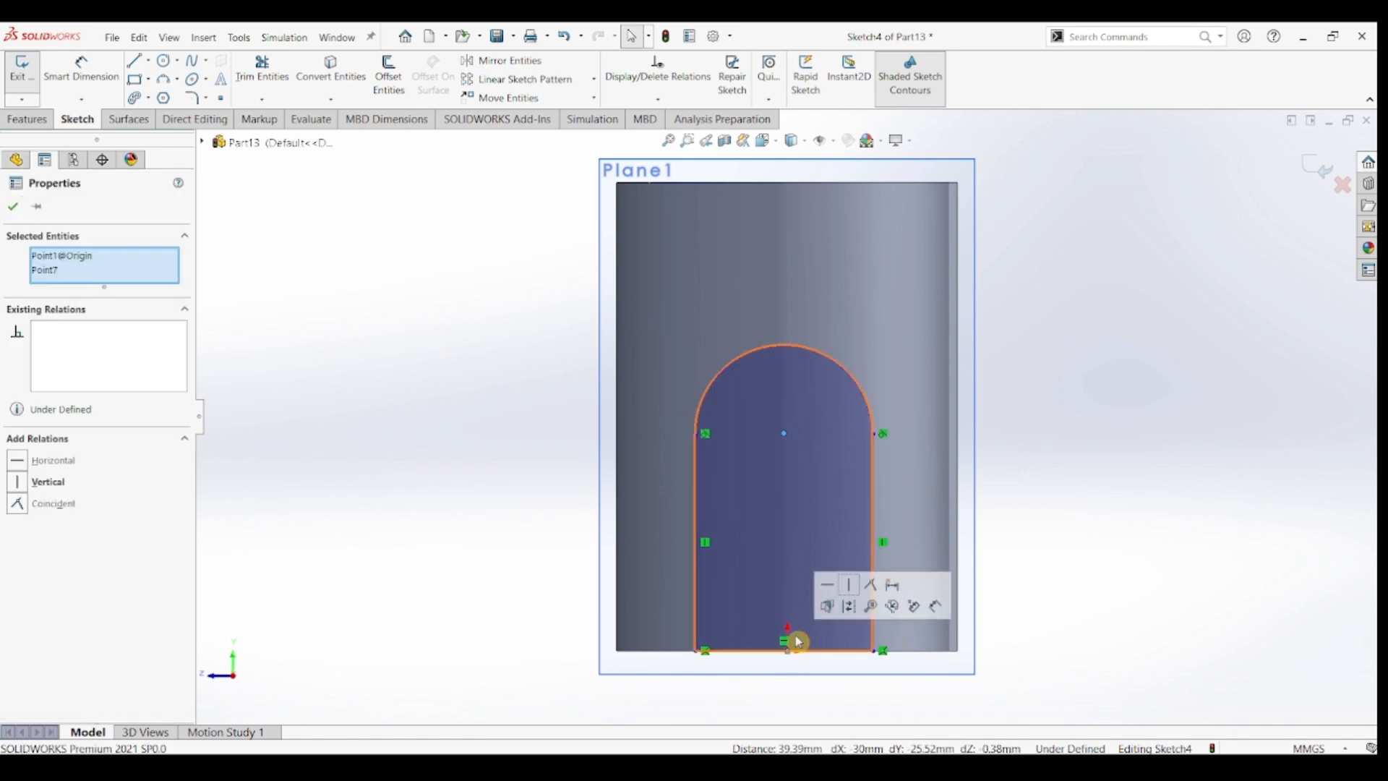
click(851, 589)
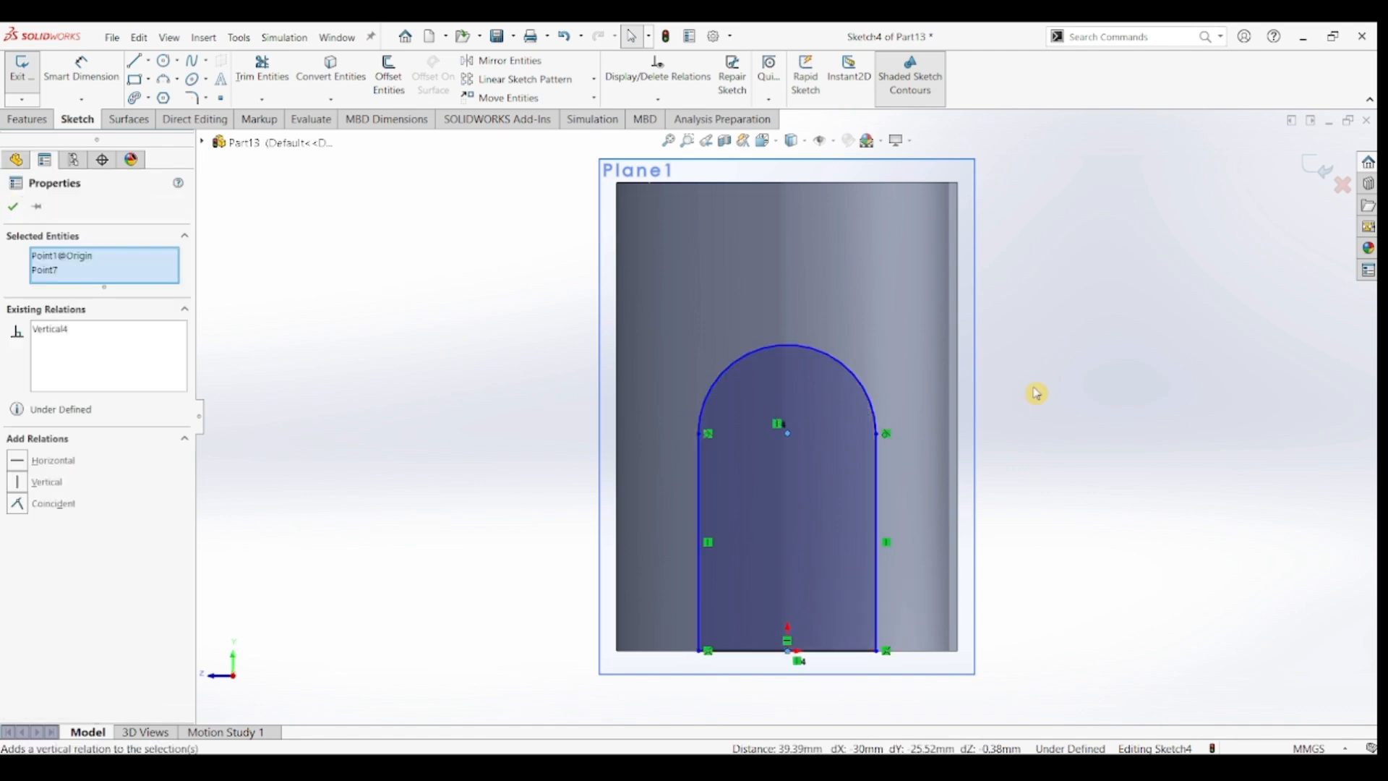
- Dimension the profile with a 10 mm radius for the top arc and 35 mm for the straight side's height
click(86, 72)
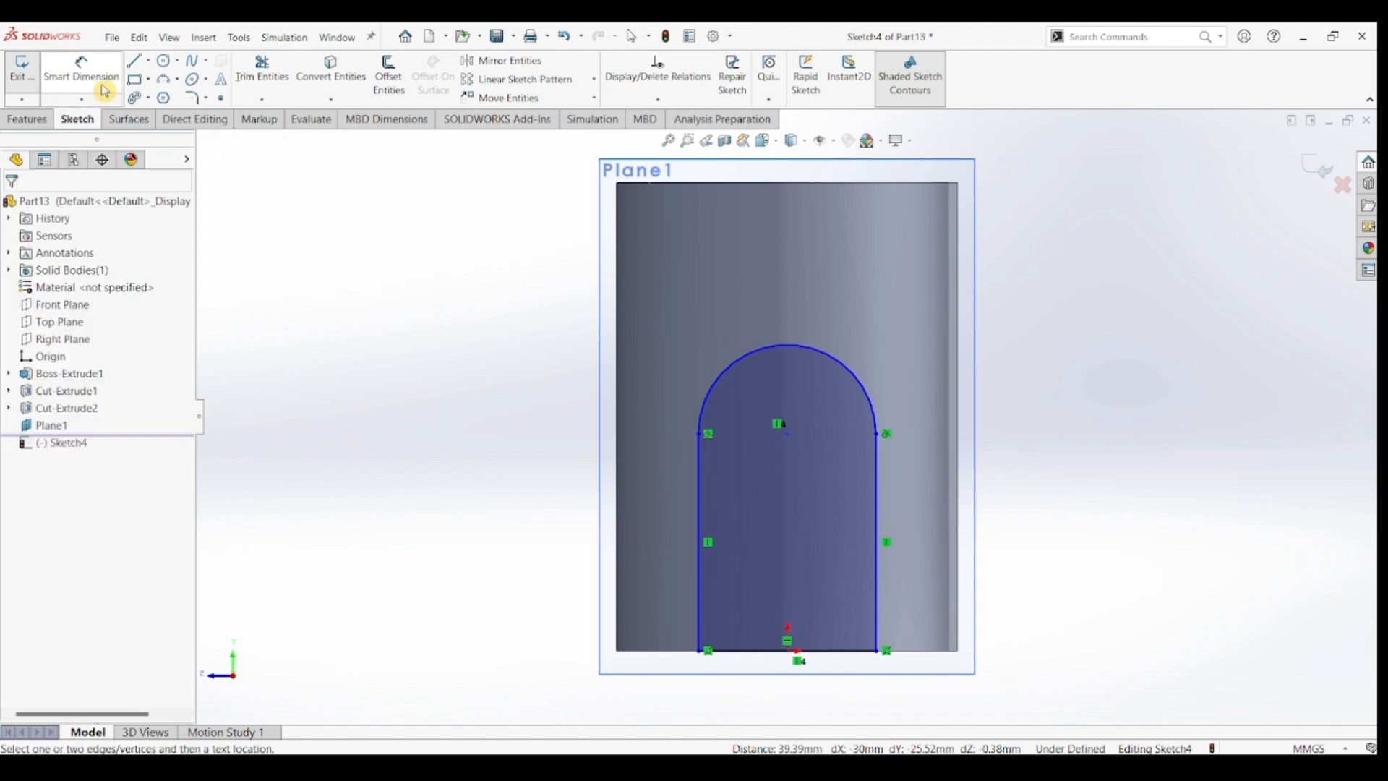
click(870, 388)
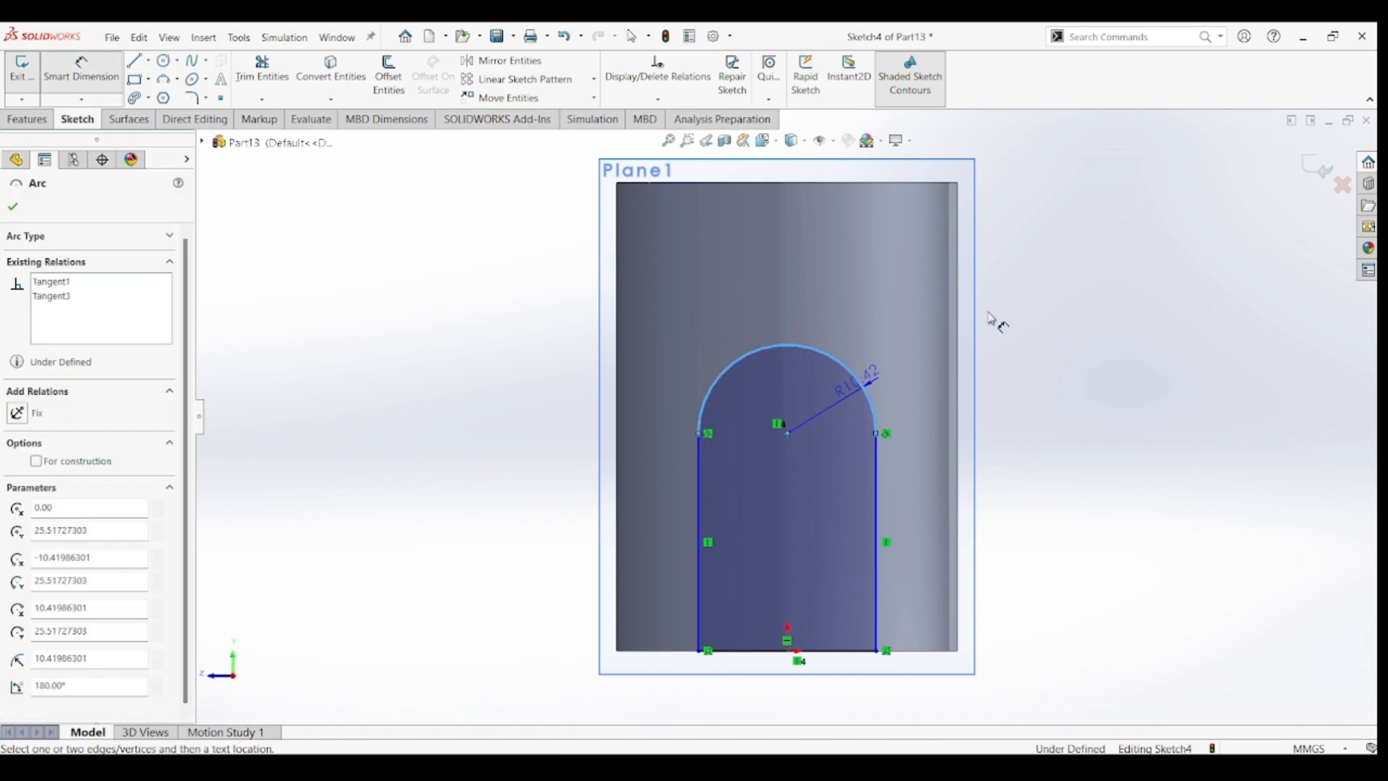
click(992, 318)
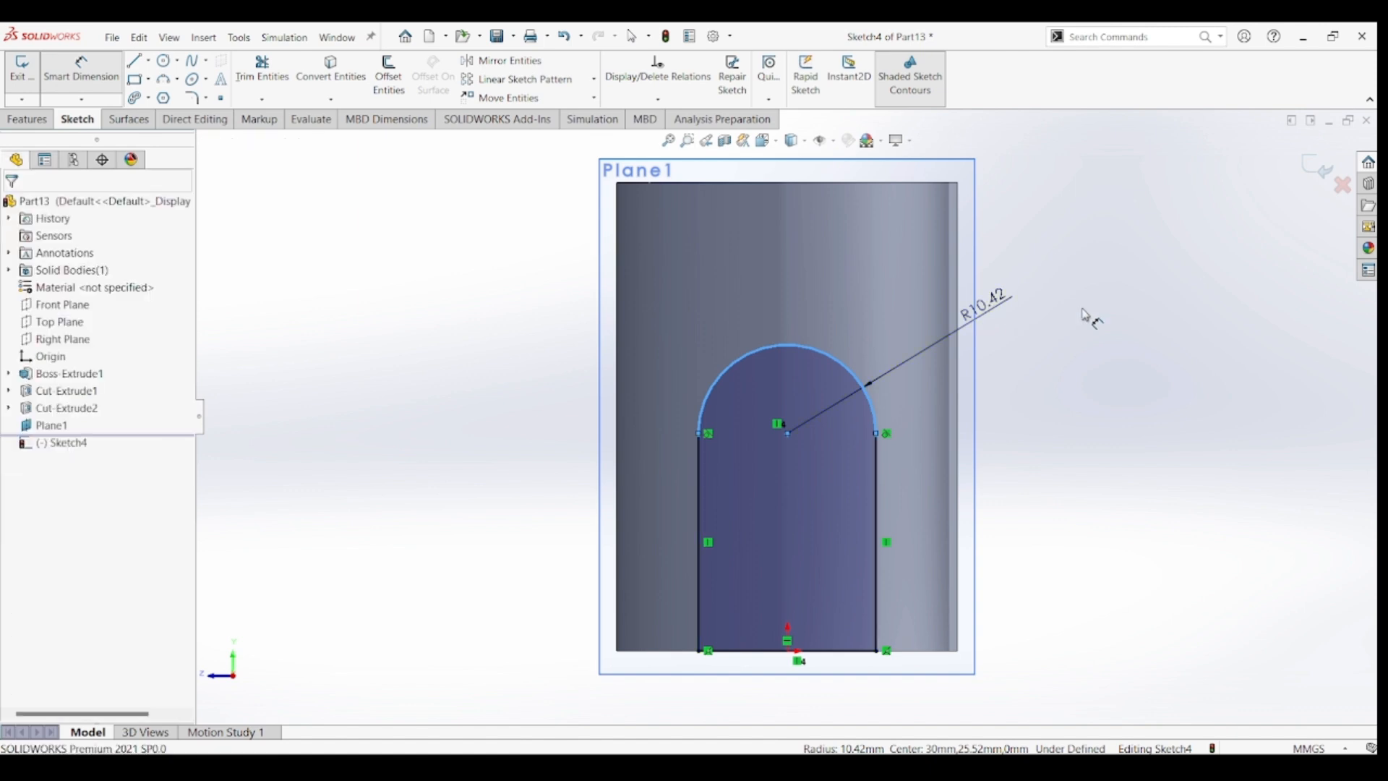
text(10)
key(Return)
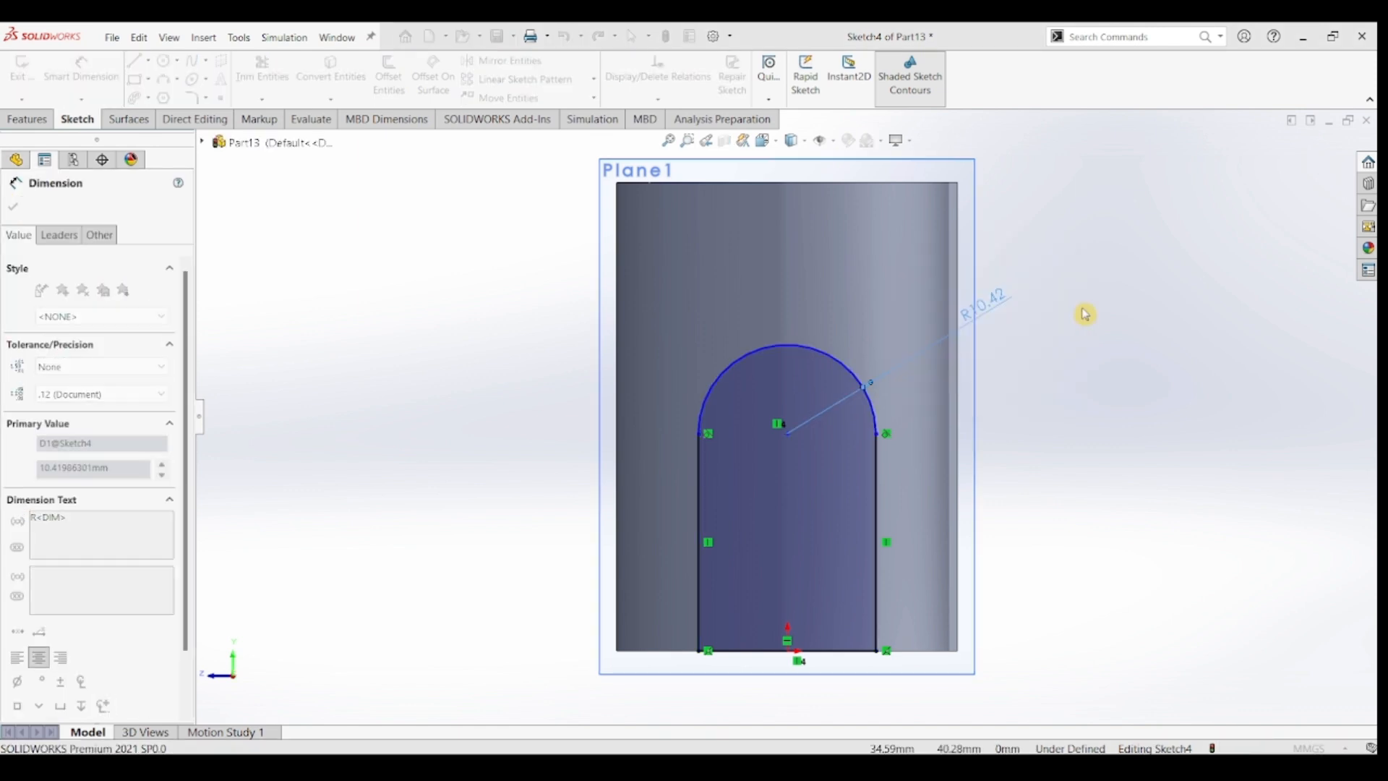
click(871, 493)
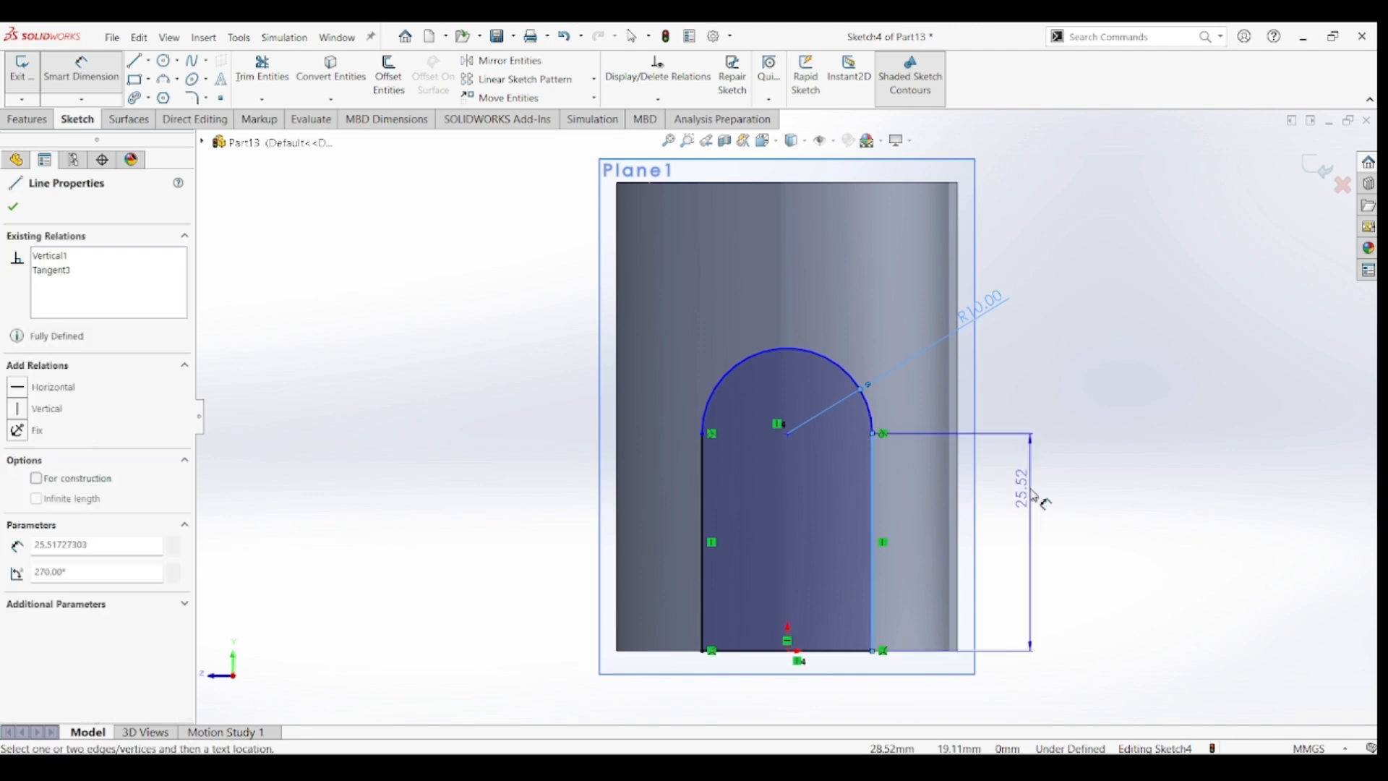
click(1035, 496)
text(3)
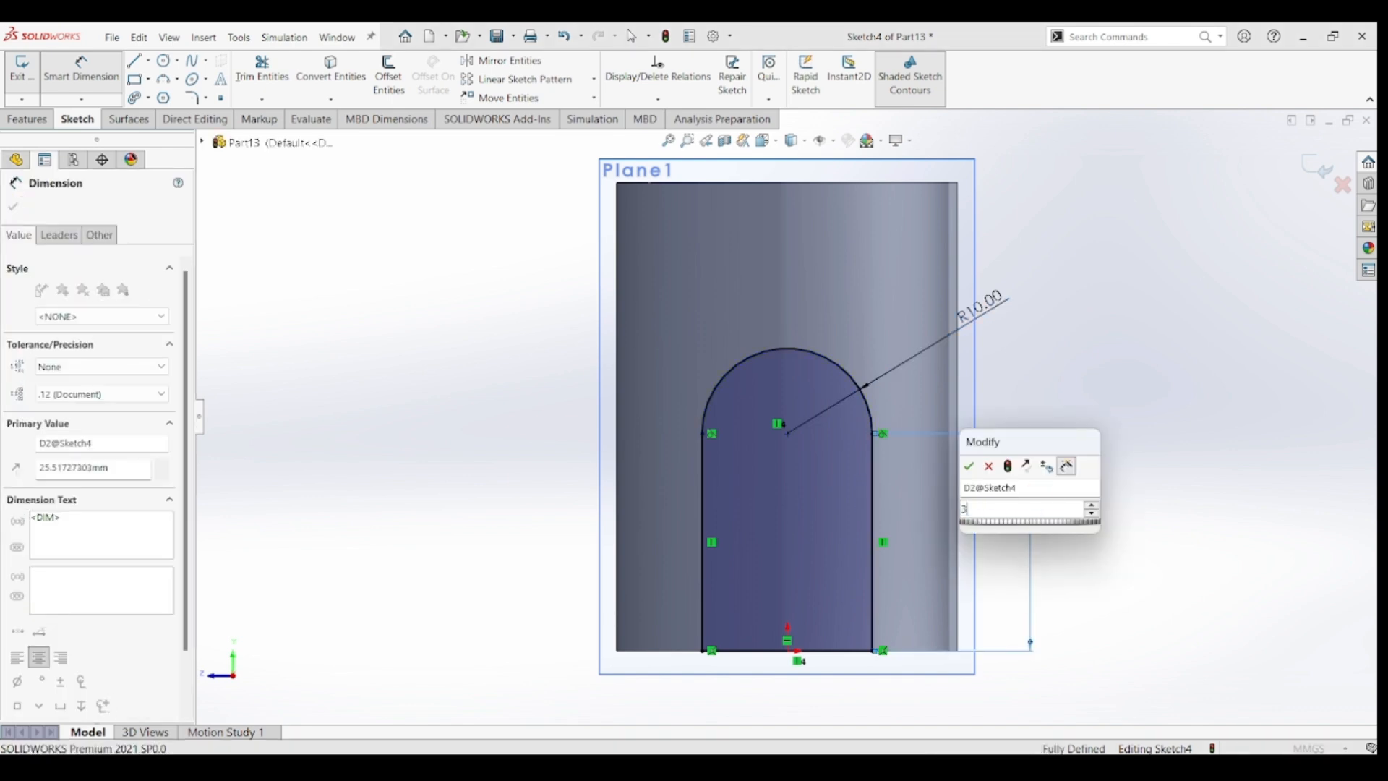
text(5)
key(Return)
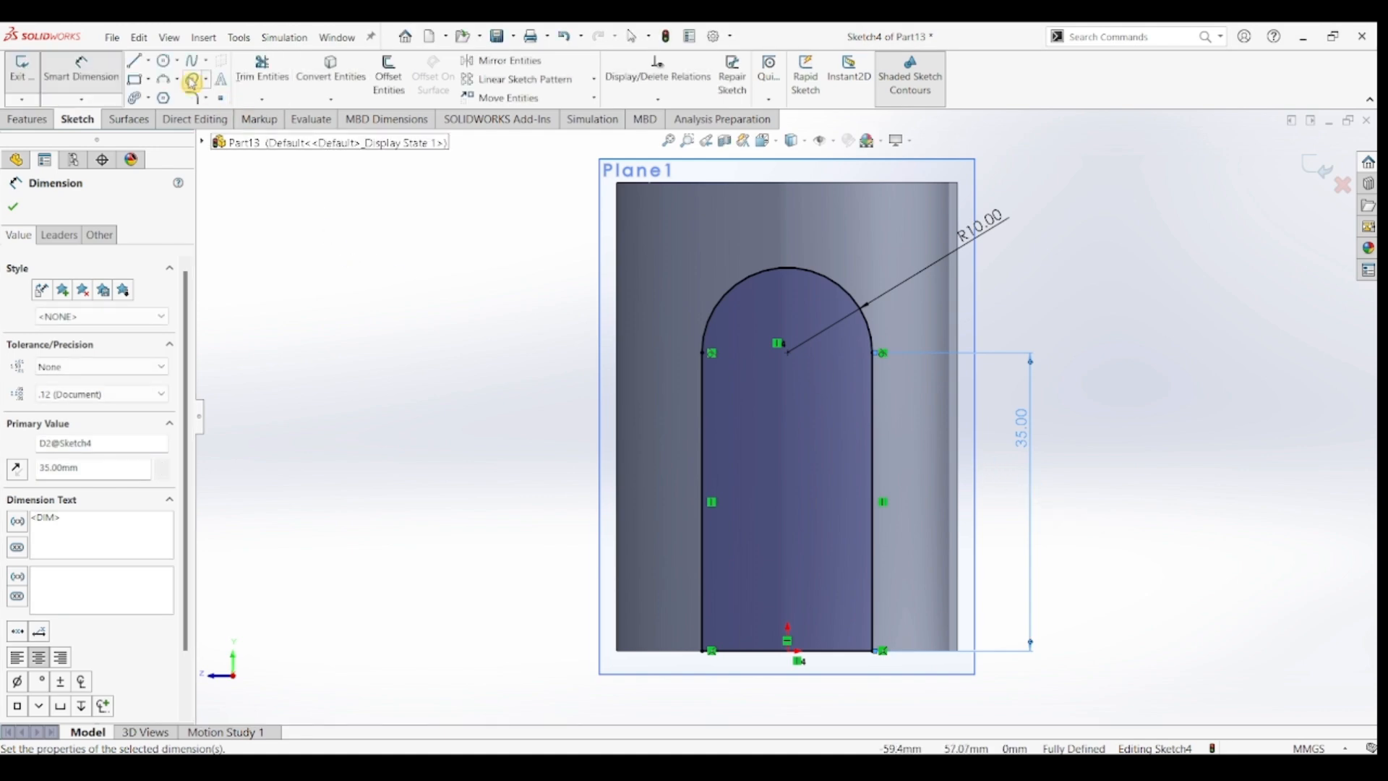
- Sketch a circle centred on the top arc's centre point and set its diameter to 10 mm
click(163, 60)
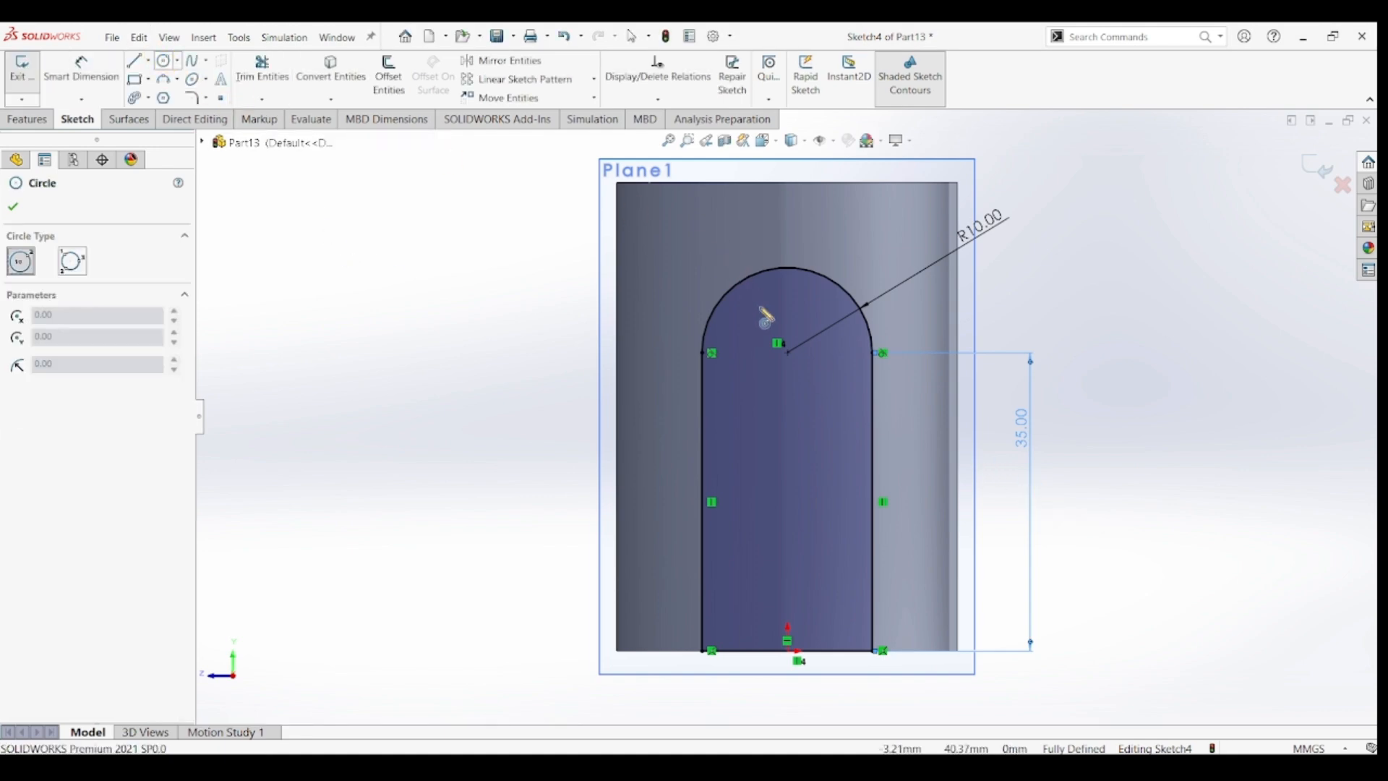
click(786, 353)
click(818, 396)
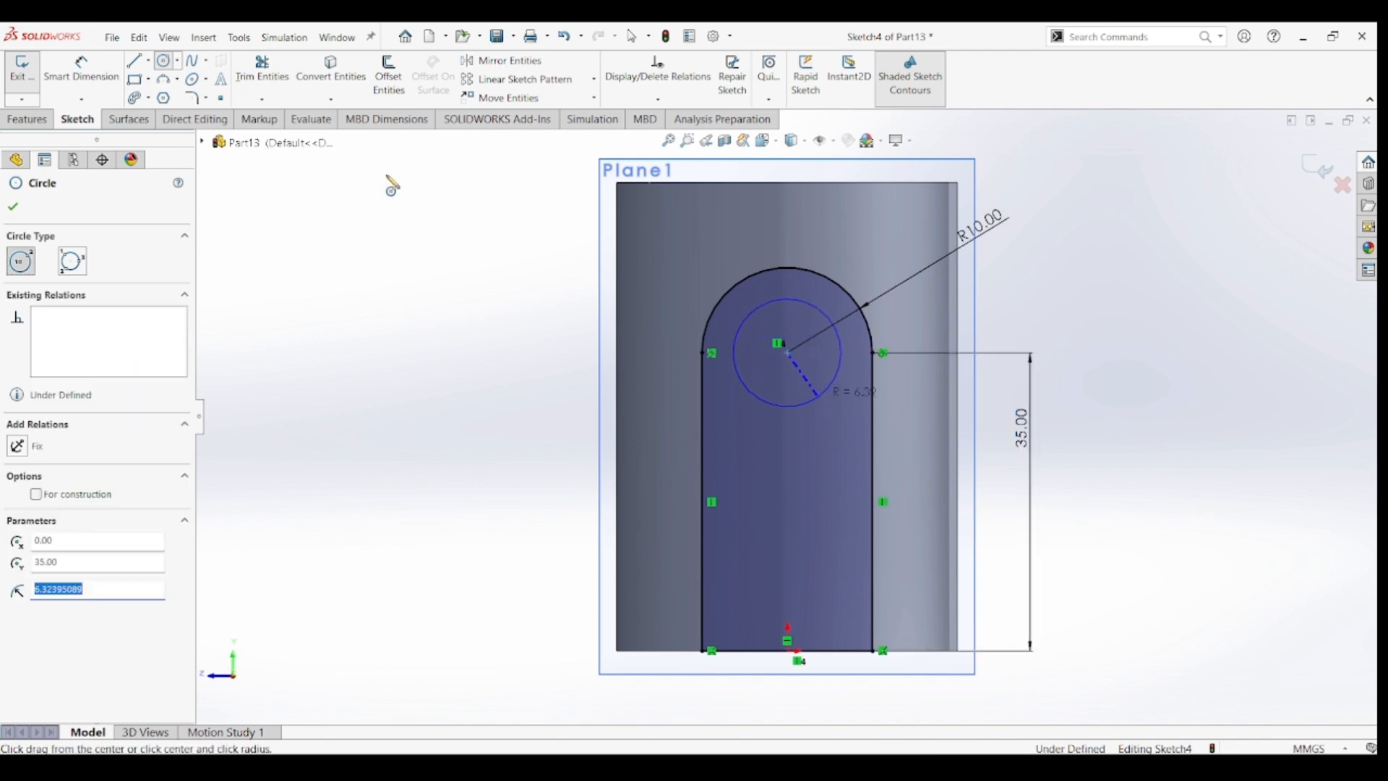
key(Escape)
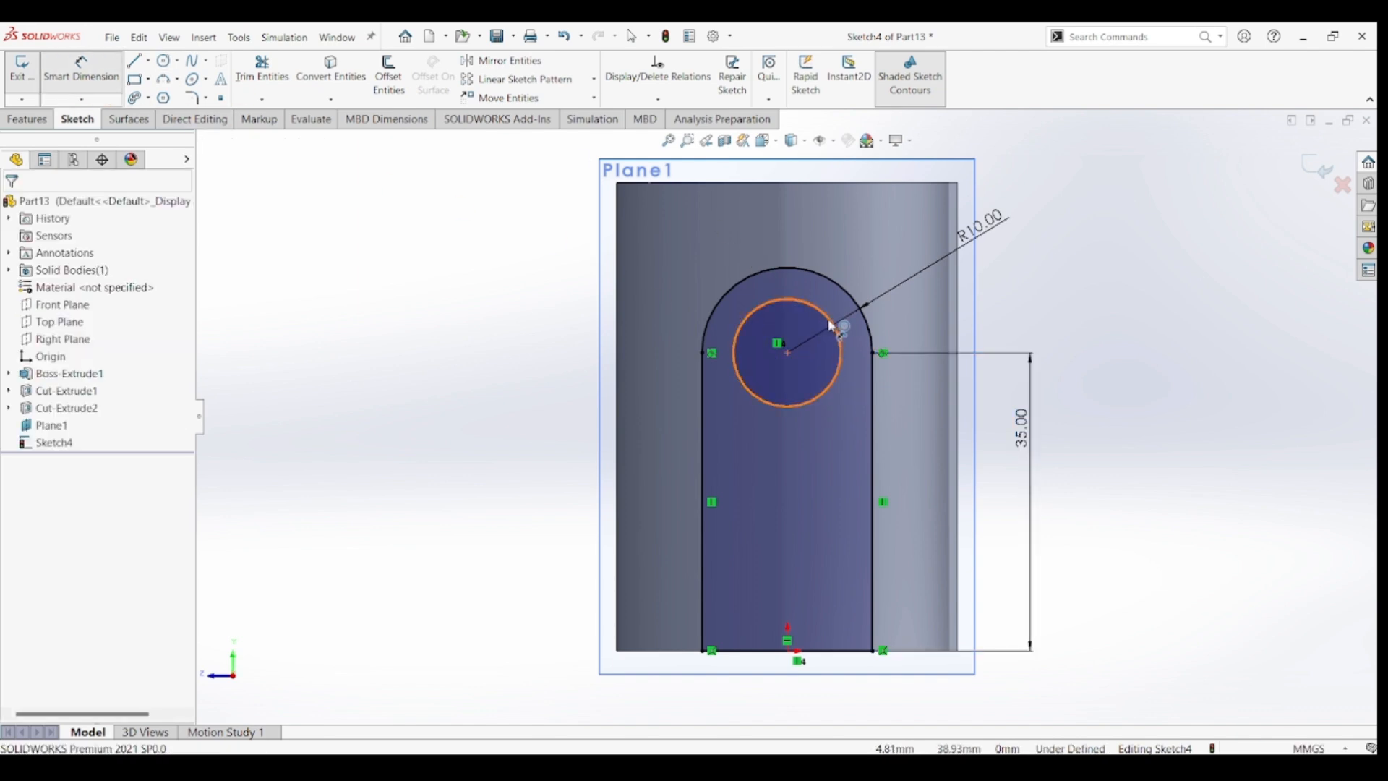
click(836, 325)
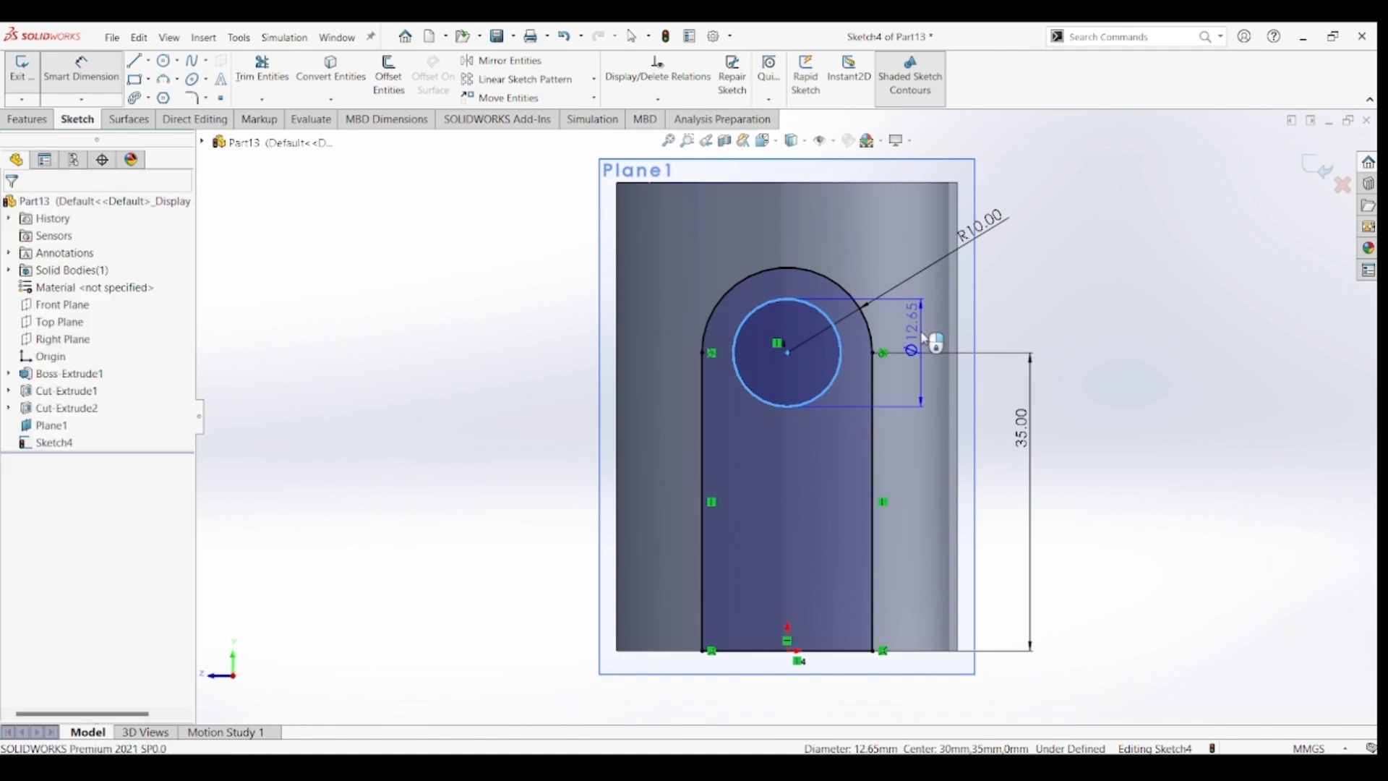
click(922, 338)
text(1)
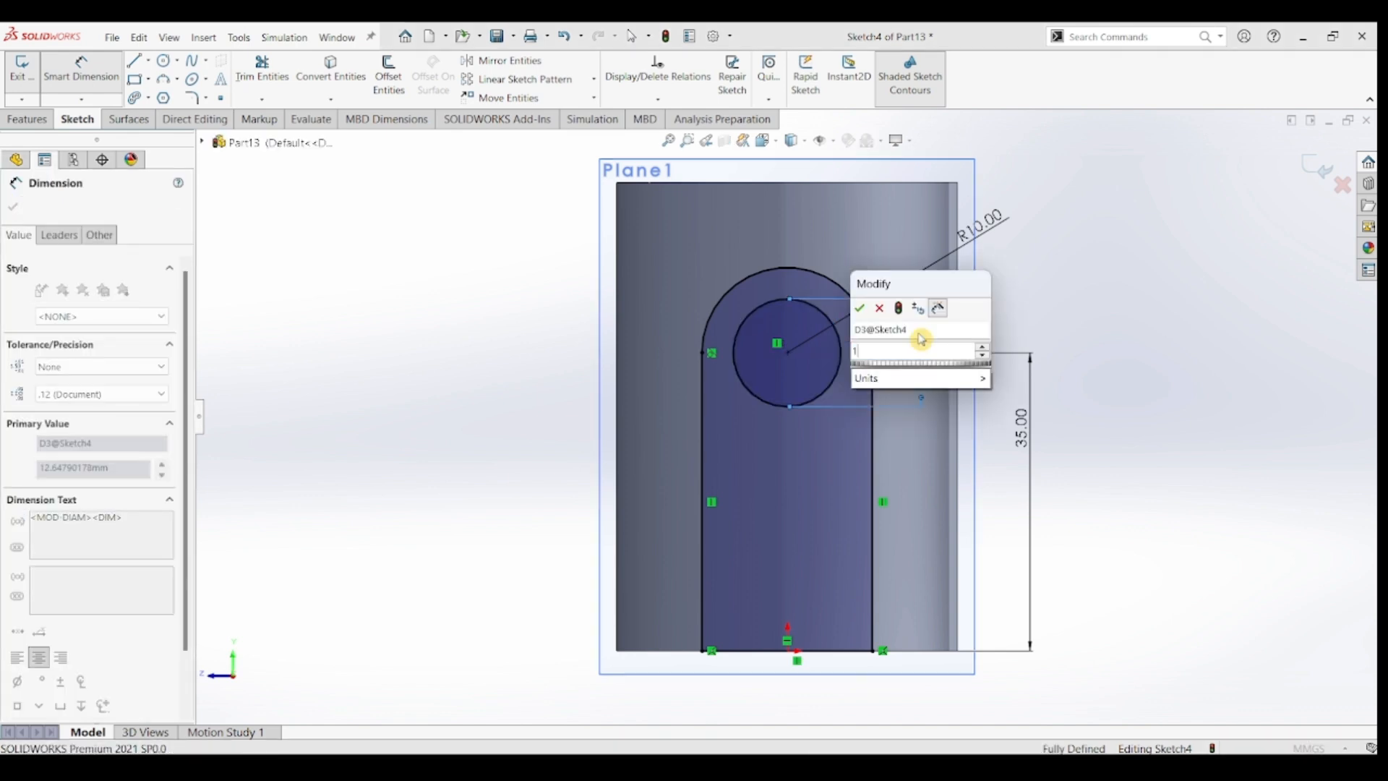
text(0)
key(Return)
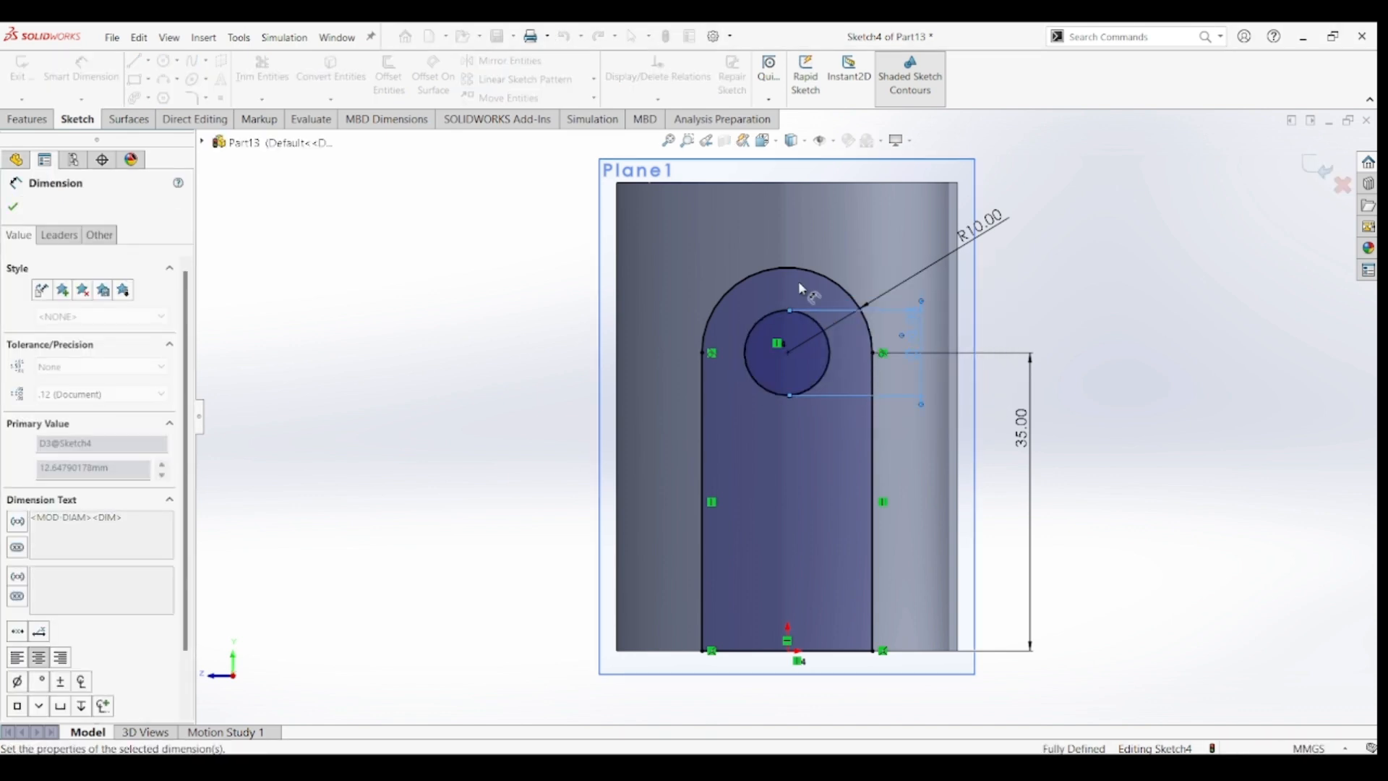
- Extrude the profile as a boss in the reversed direction toward the cylinder with the Up To Next end condition
click(29, 120)
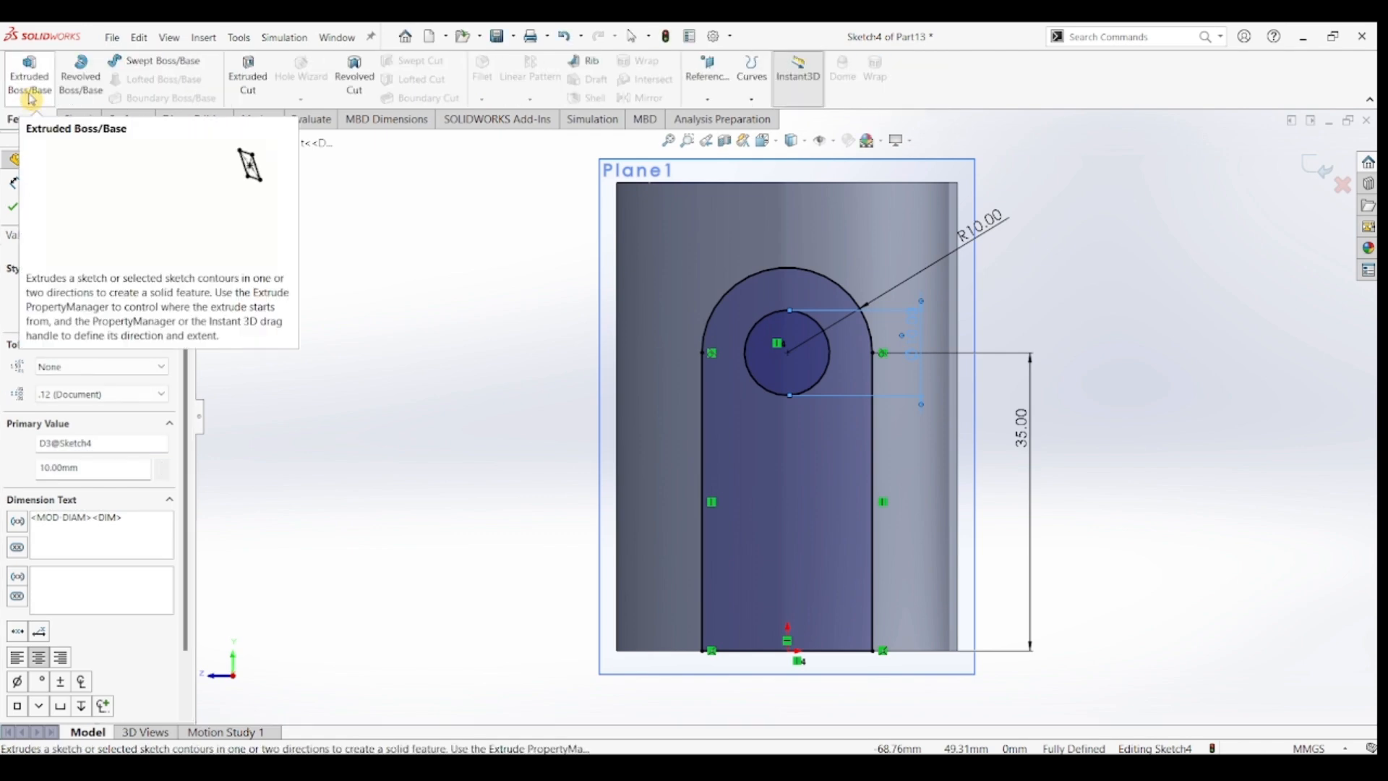
click(31, 99)
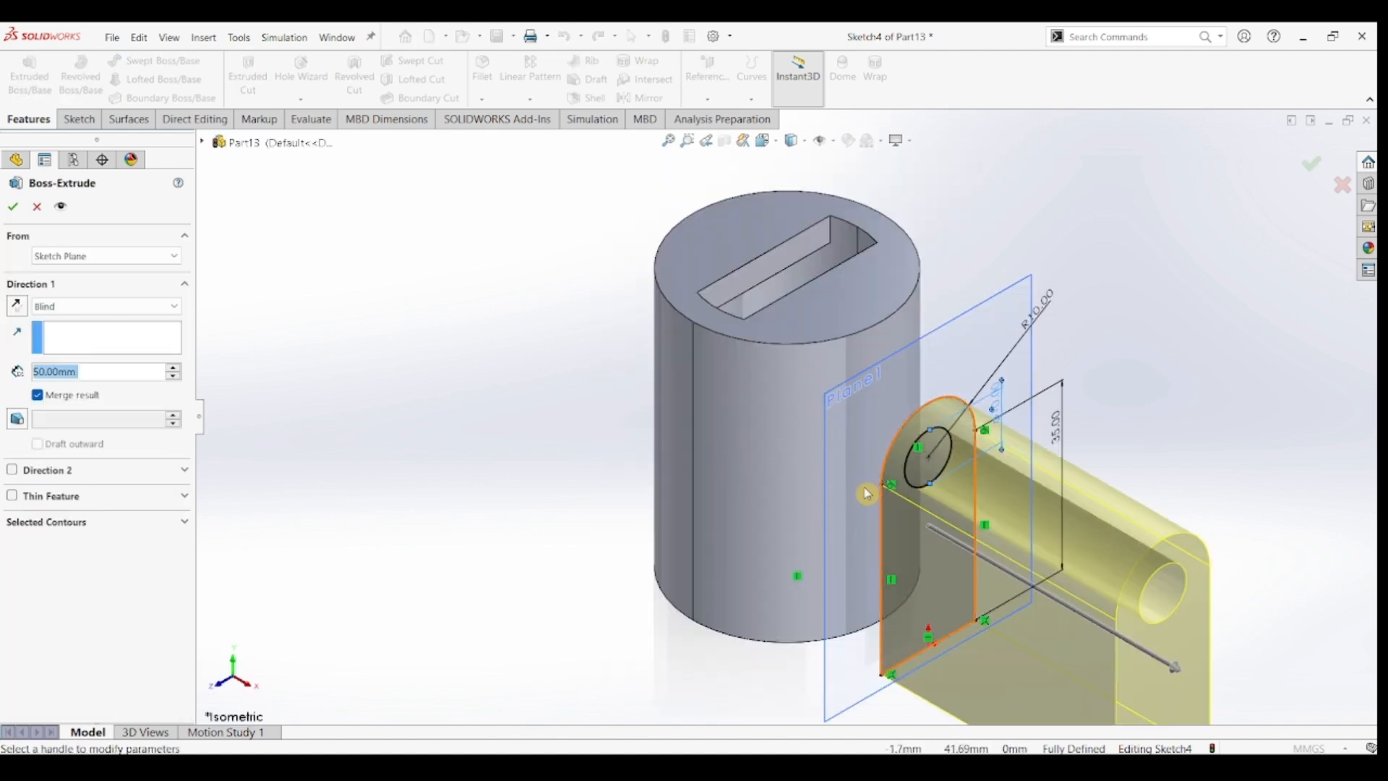
click(18, 307)
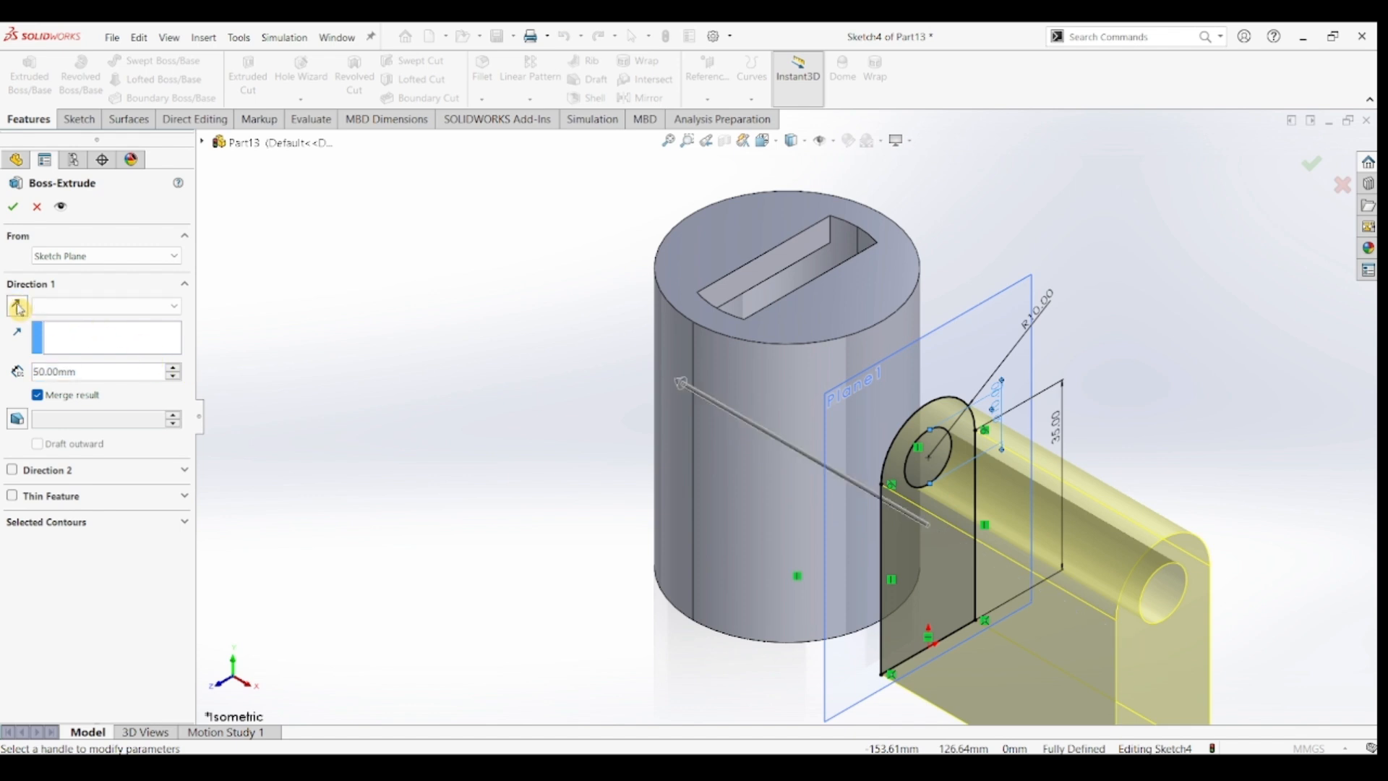
click(174, 313)
click(102, 347)
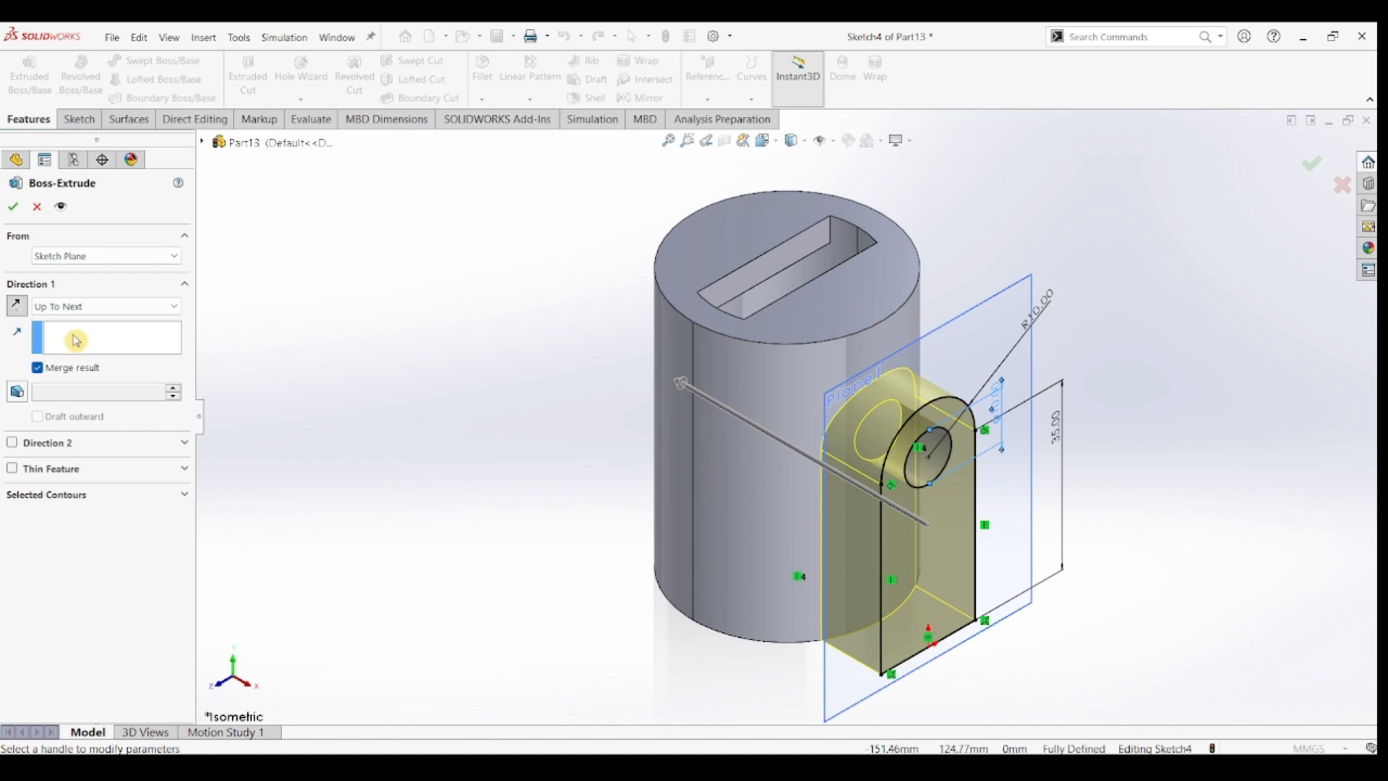
click(10, 211)
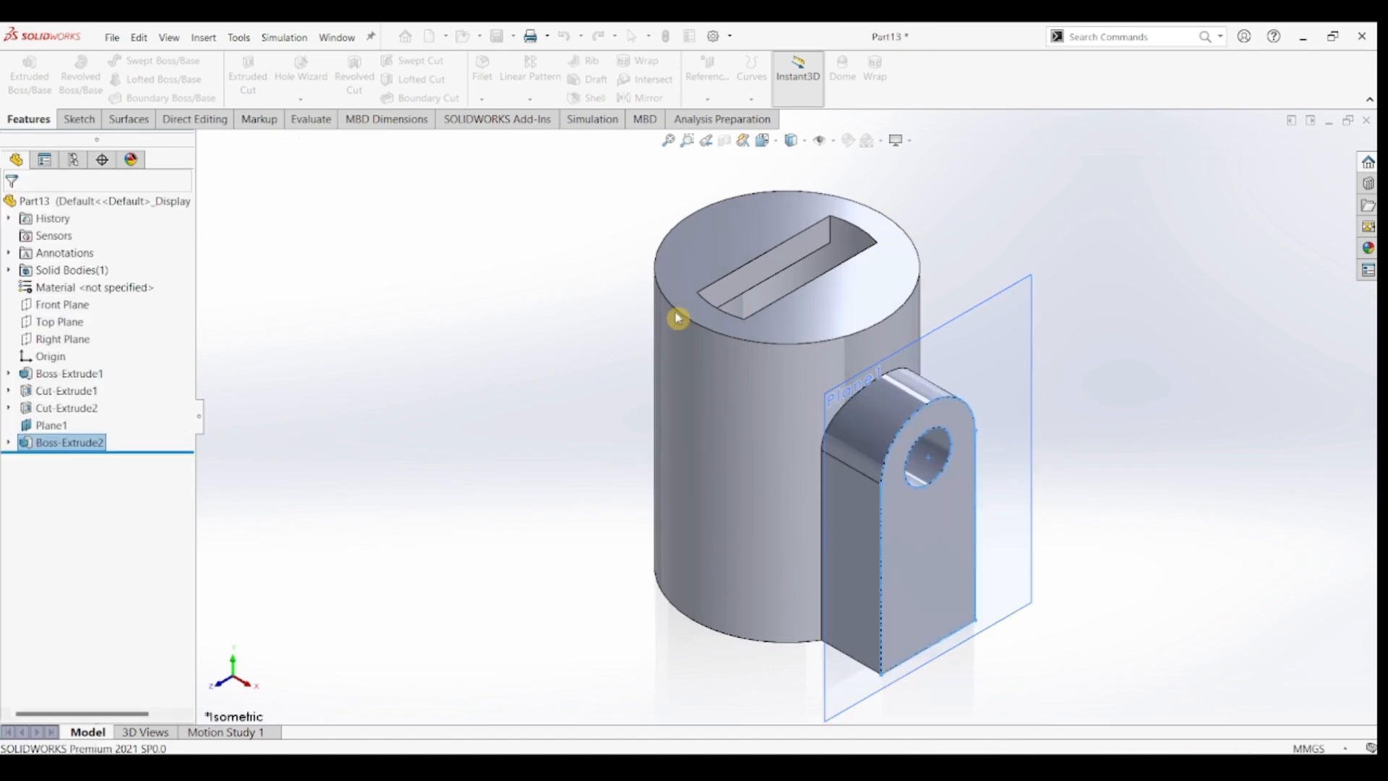
- Start a sketch on the new boss's flat outer face and convert the face's outer outline into sketch entities
click(1008, 342)
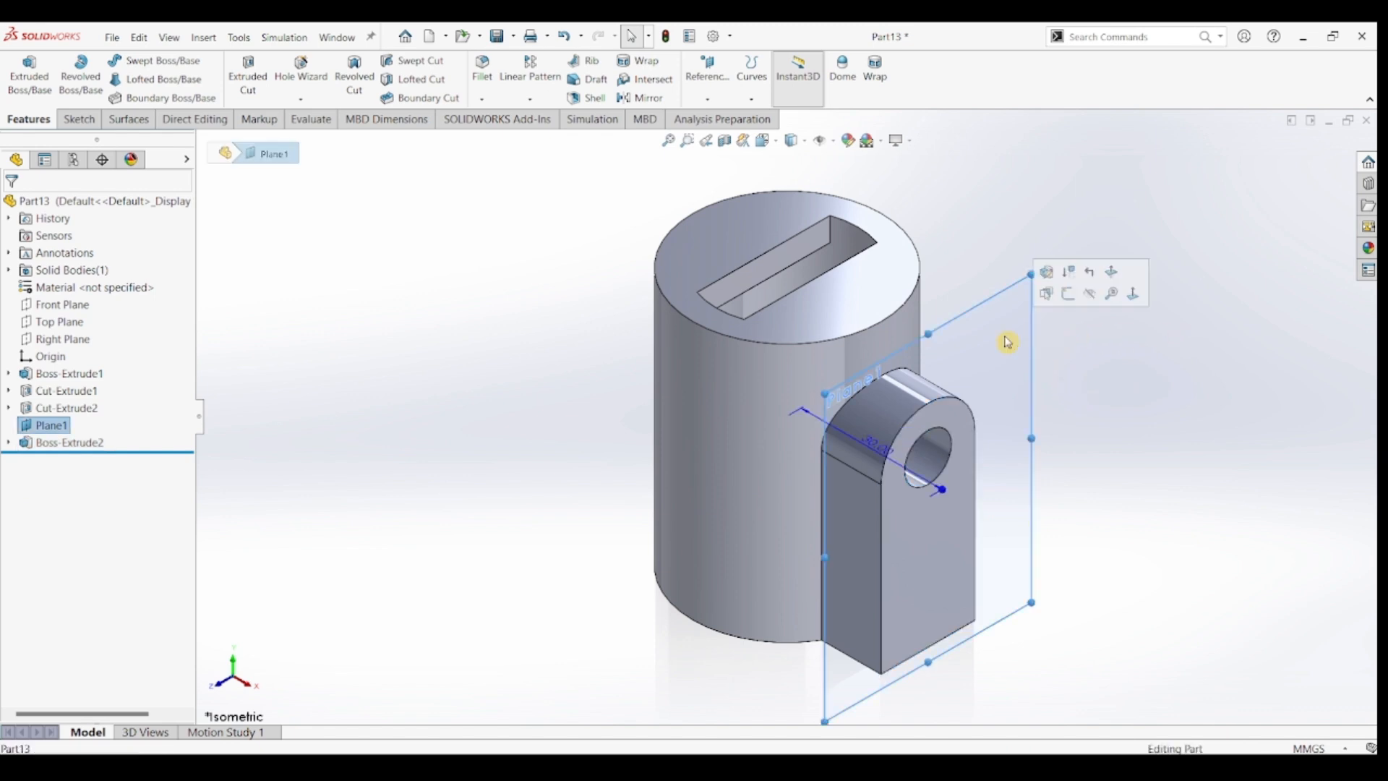
click(1137, 383)
middle_drag(991, 465, 862, 463)
click(865, 454)
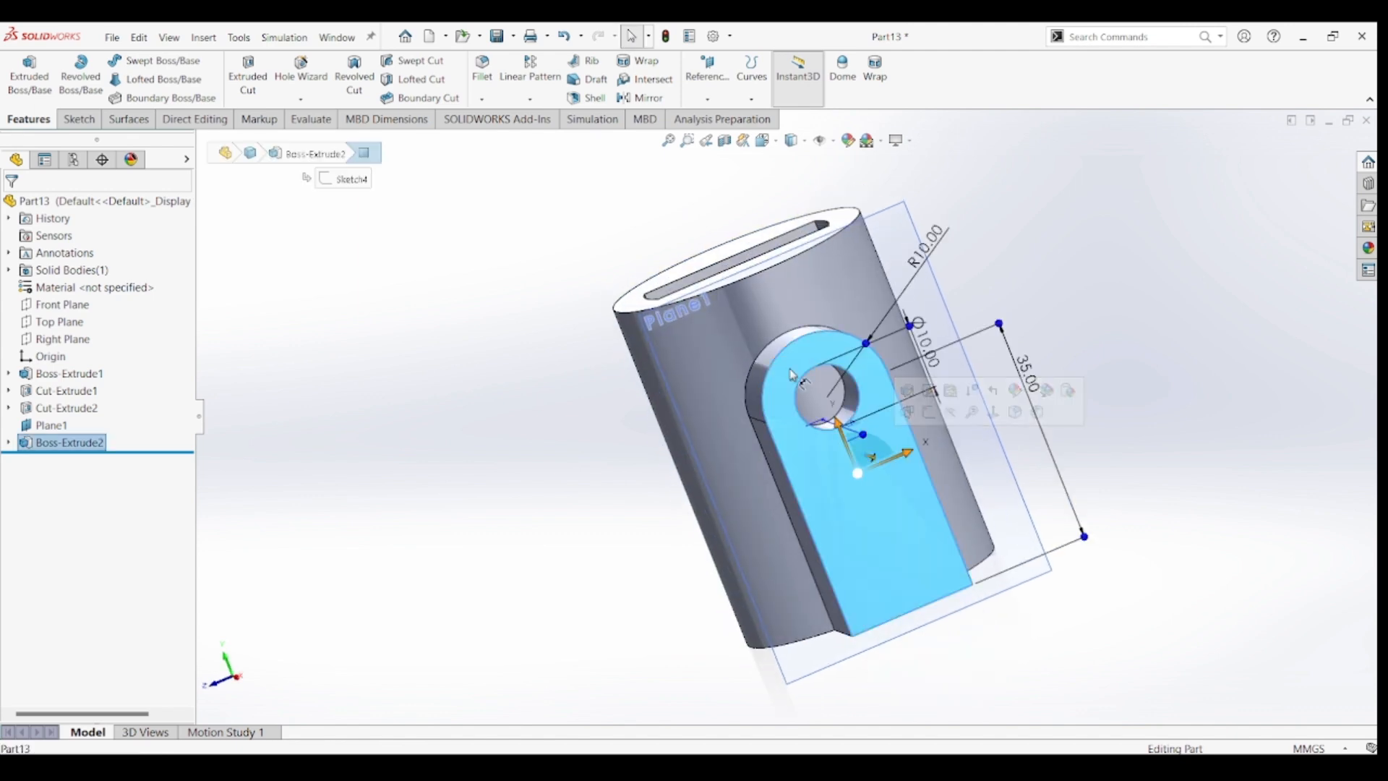
click(77, 120)
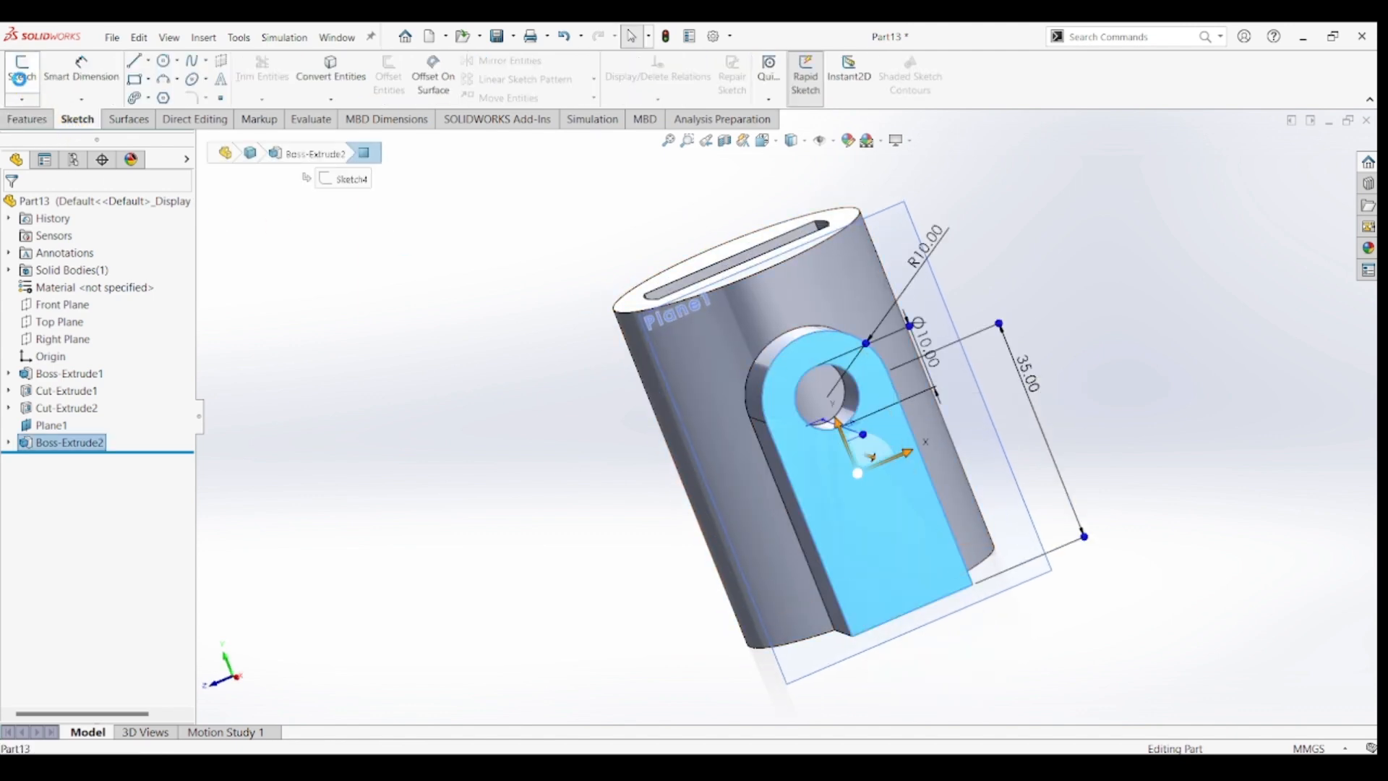
click(21, 81)
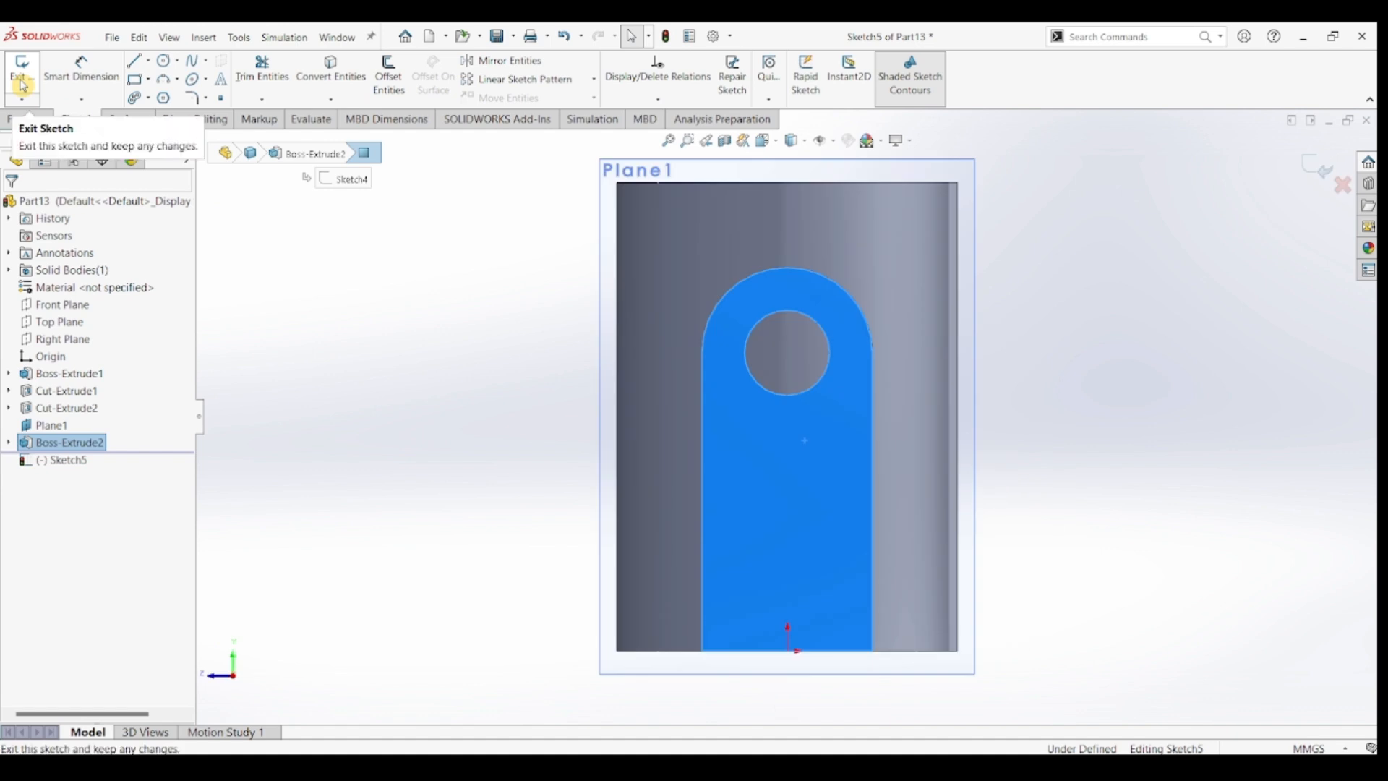
click(320, 82)
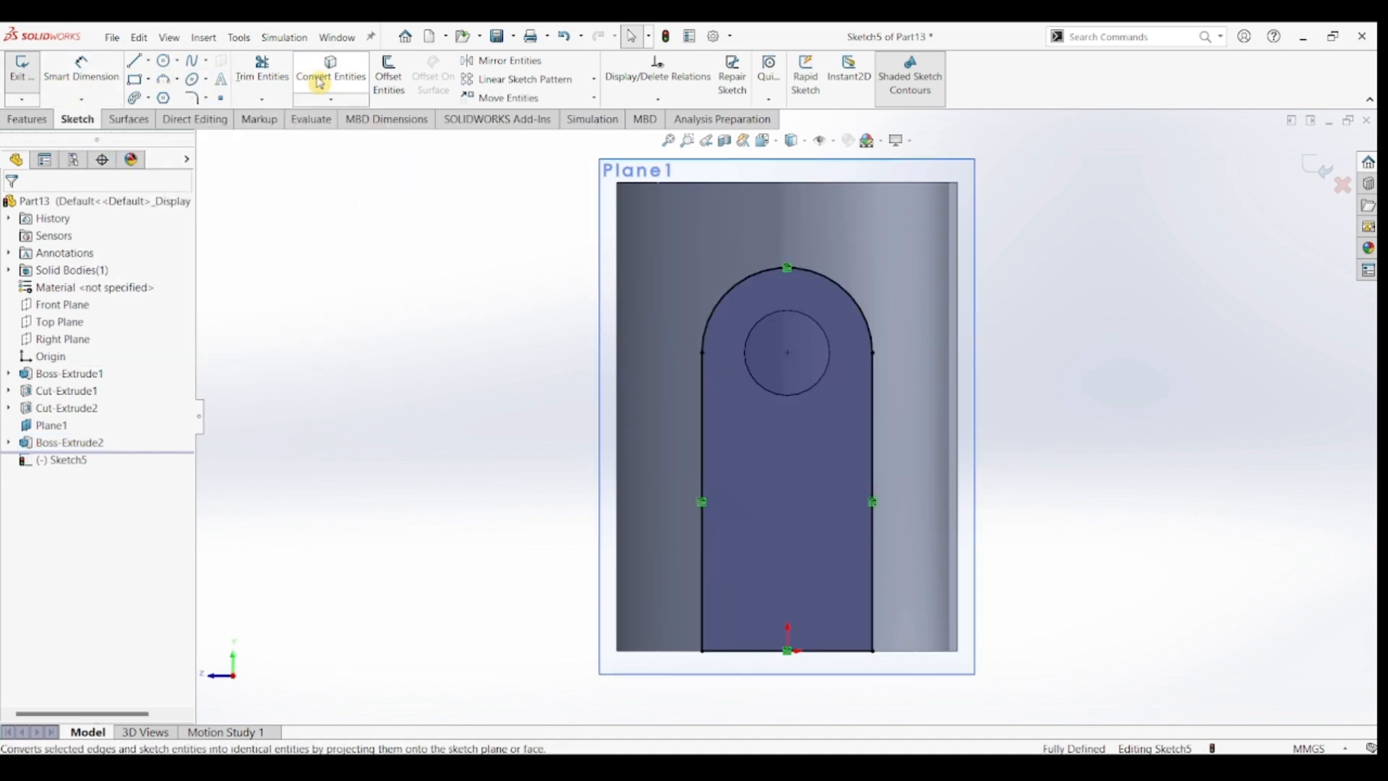
- Convert the side boss's circular hole edge into the sketch and cut that circular region with the Up To Next end condition
click(821, 331)
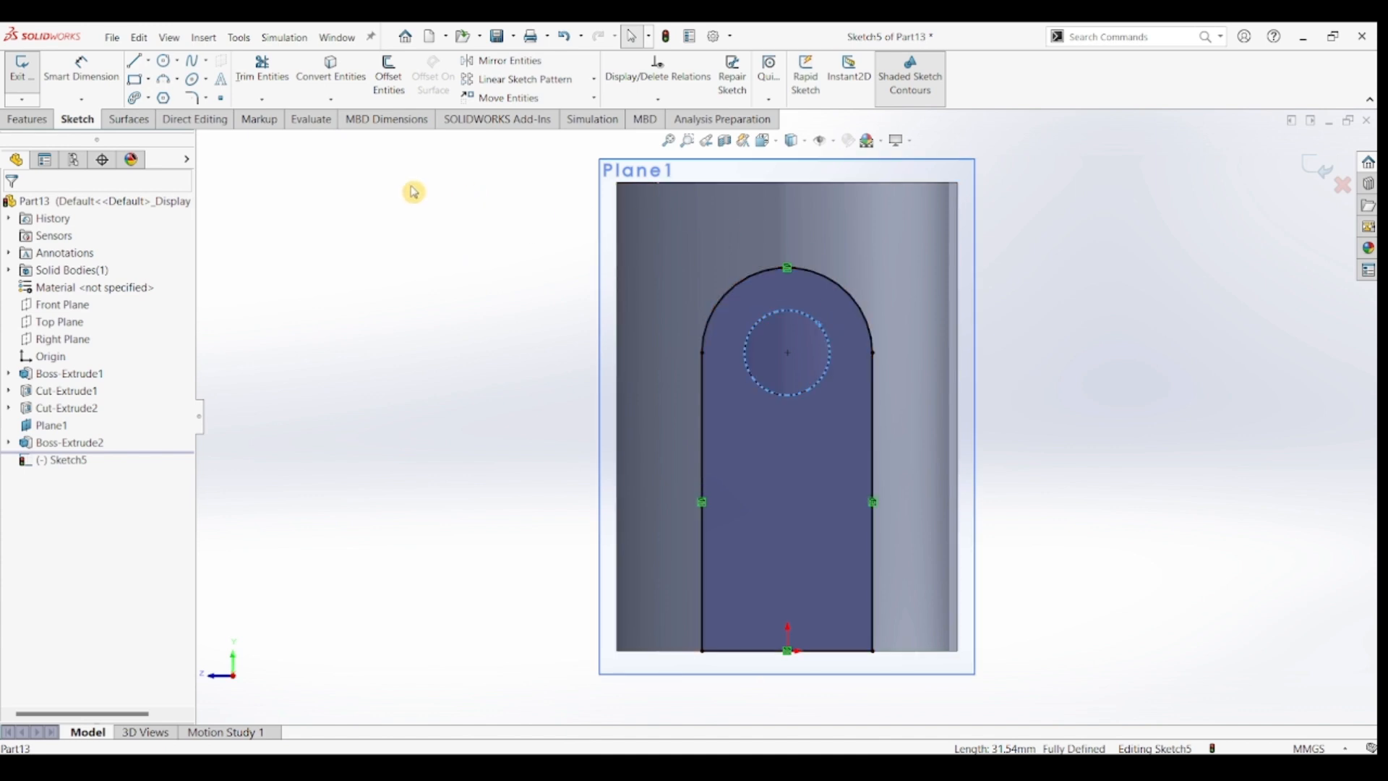
click(332, 77)
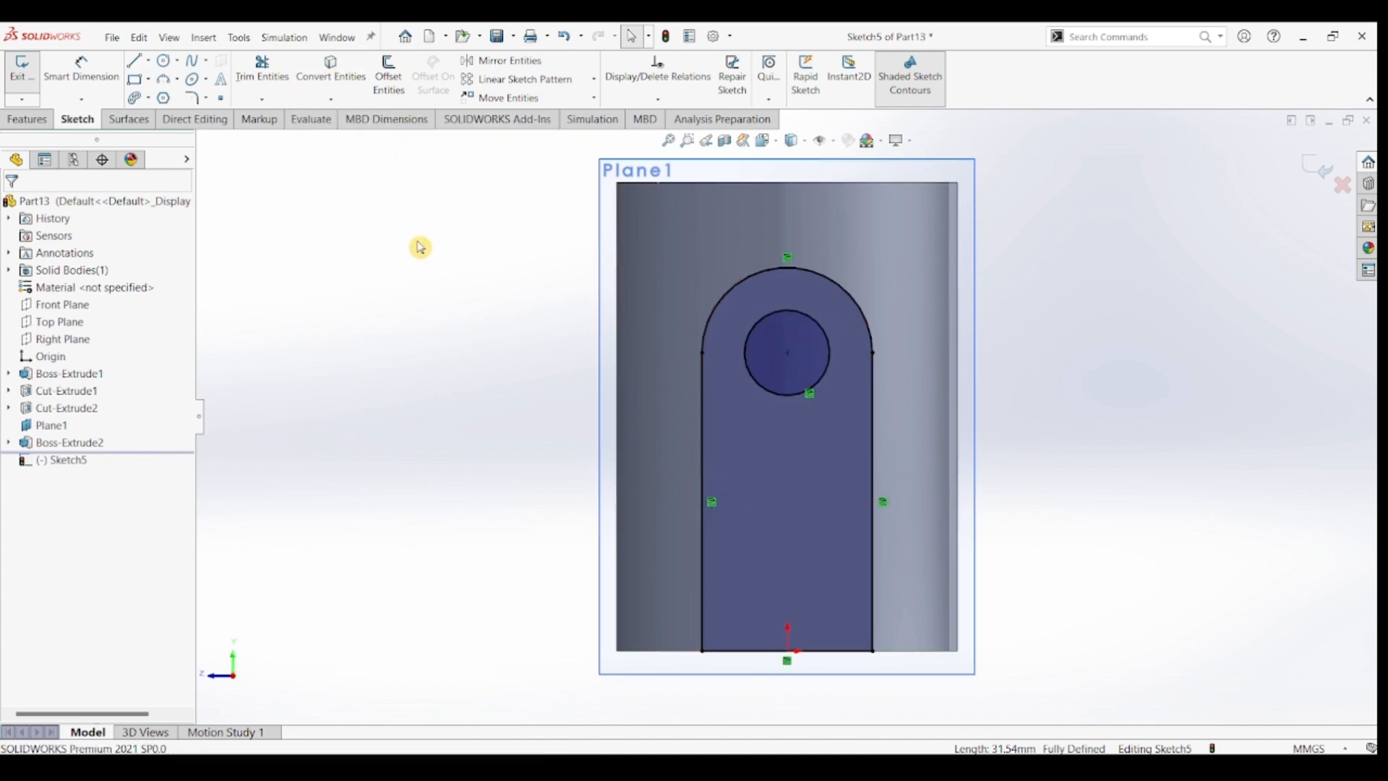
click(27, 118)
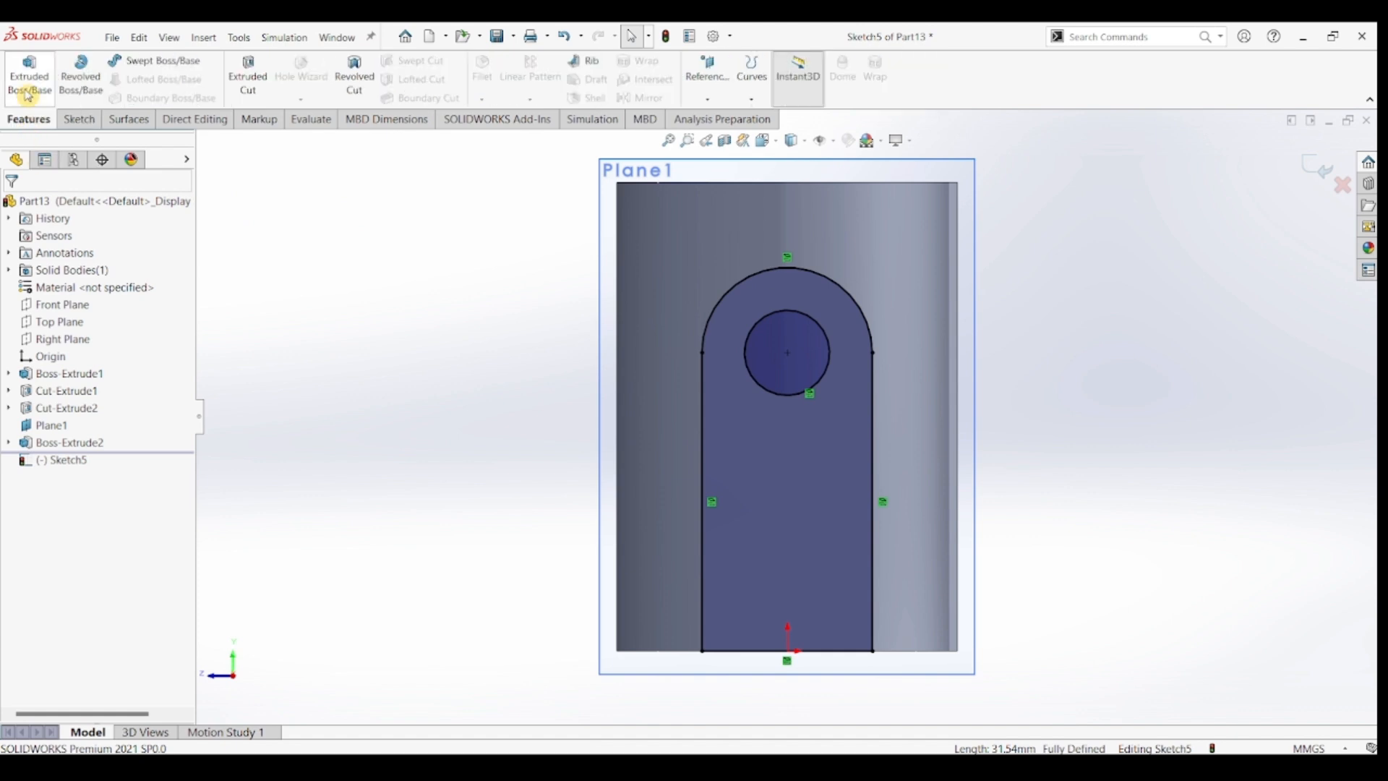
click(264, 92)
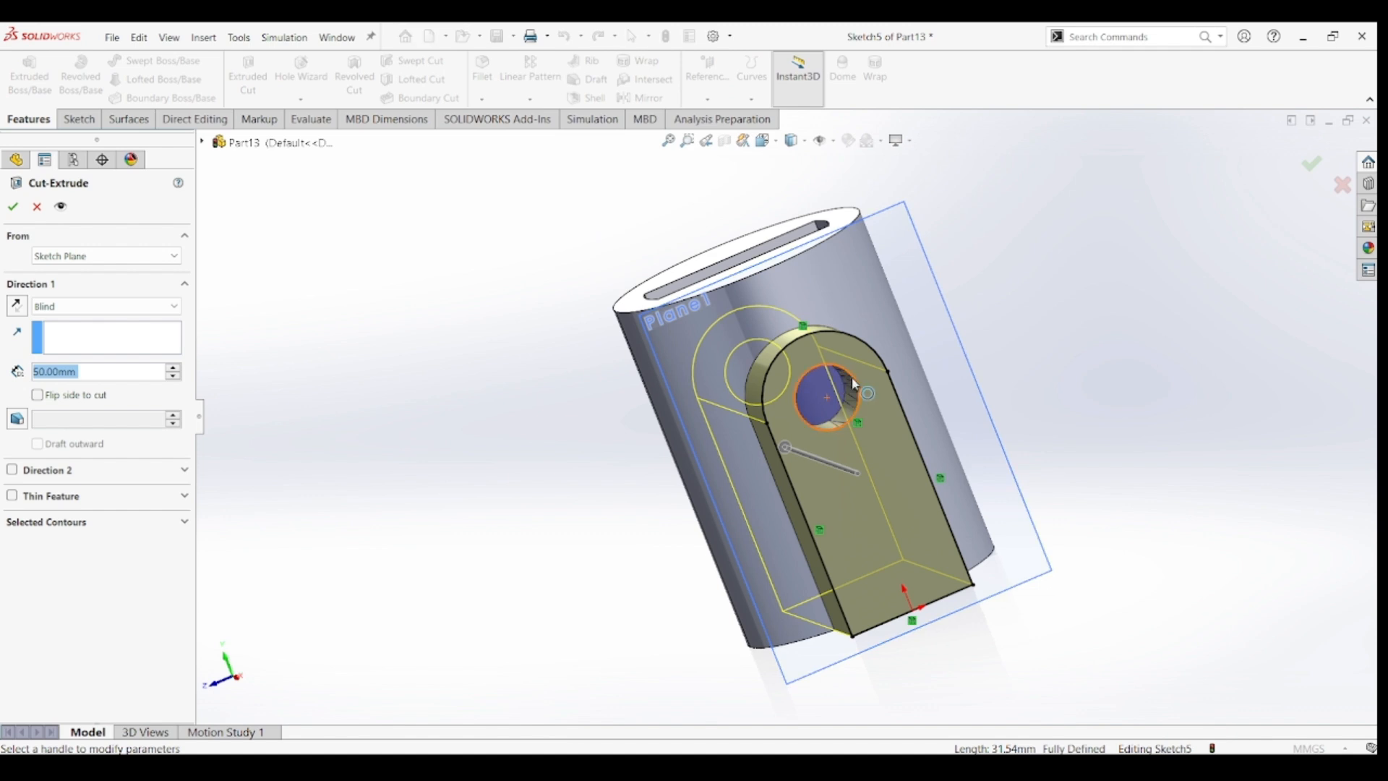
click(853, 383)
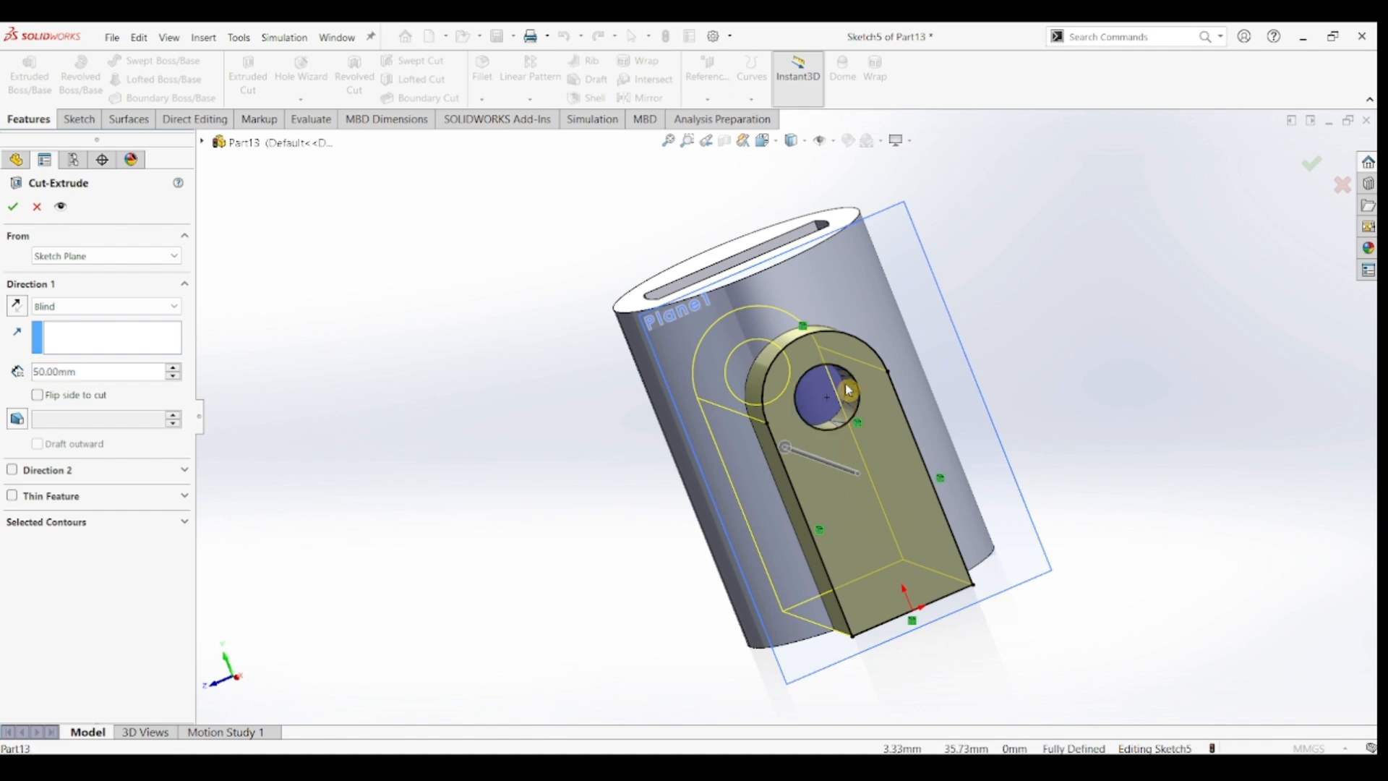
click(181, 523)
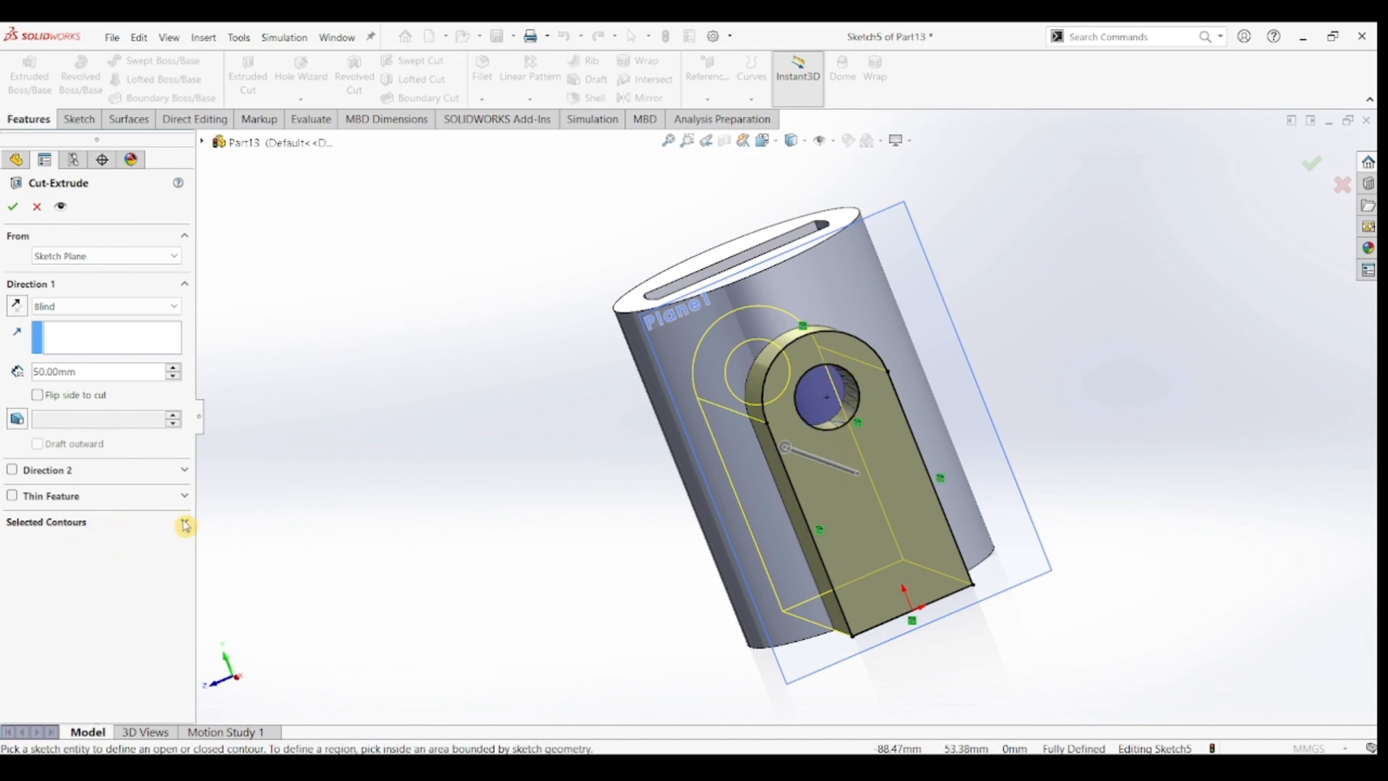
click(808, 401)
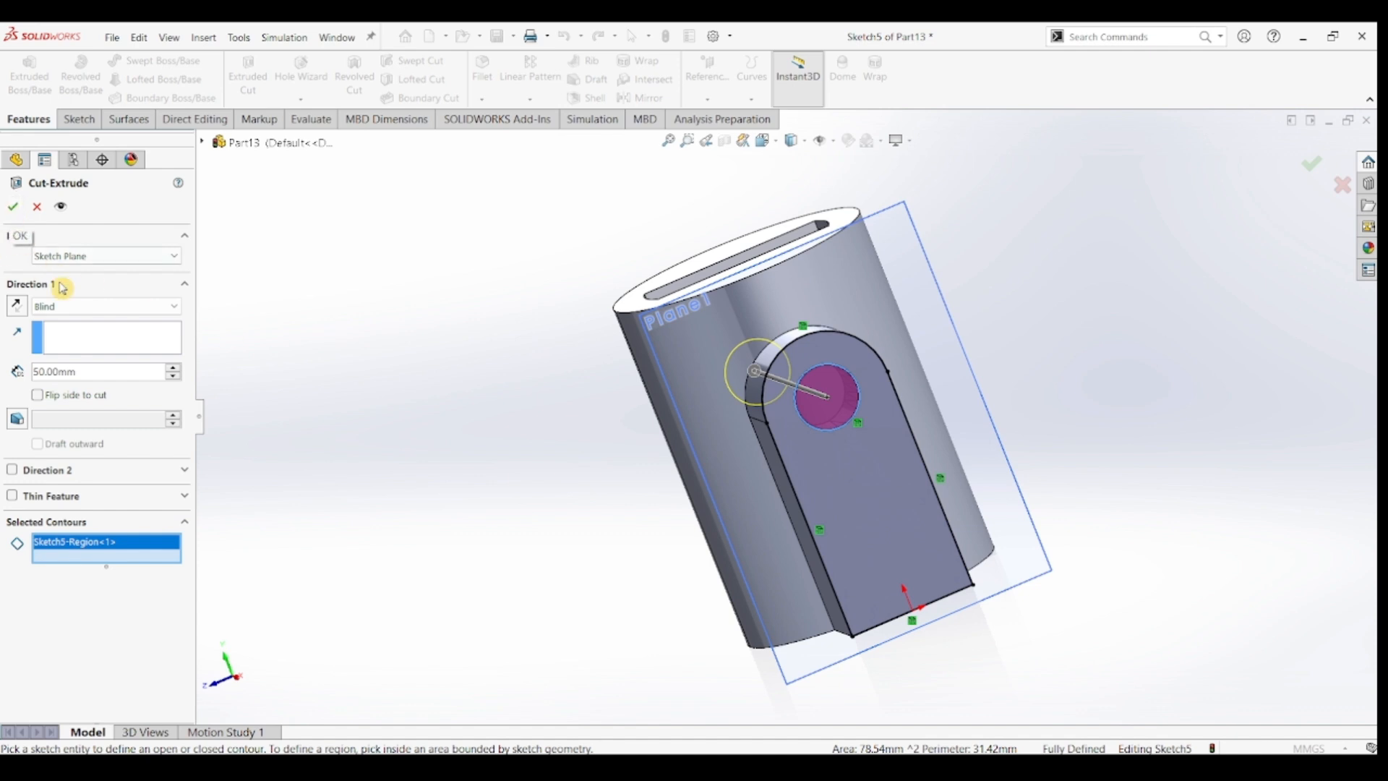
click(69, 307)
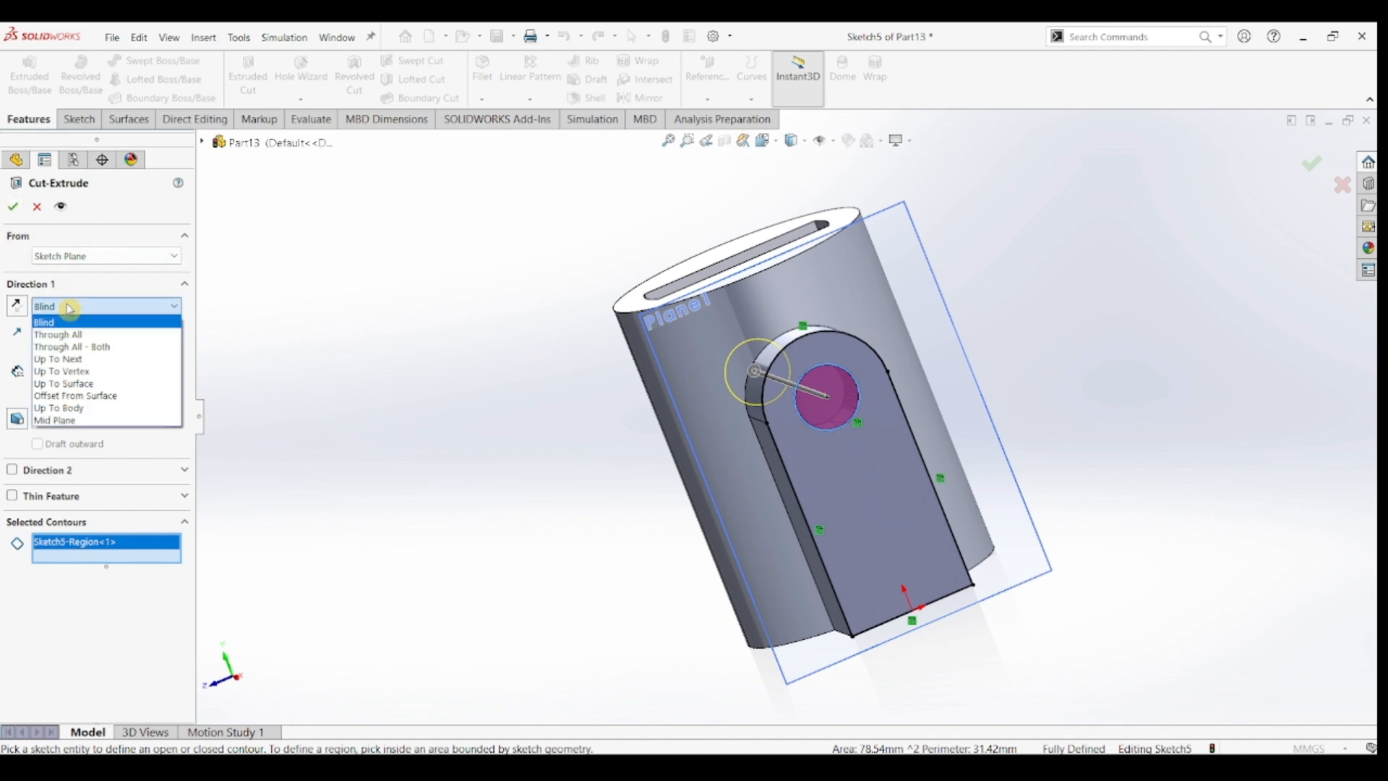
click(59, 359)
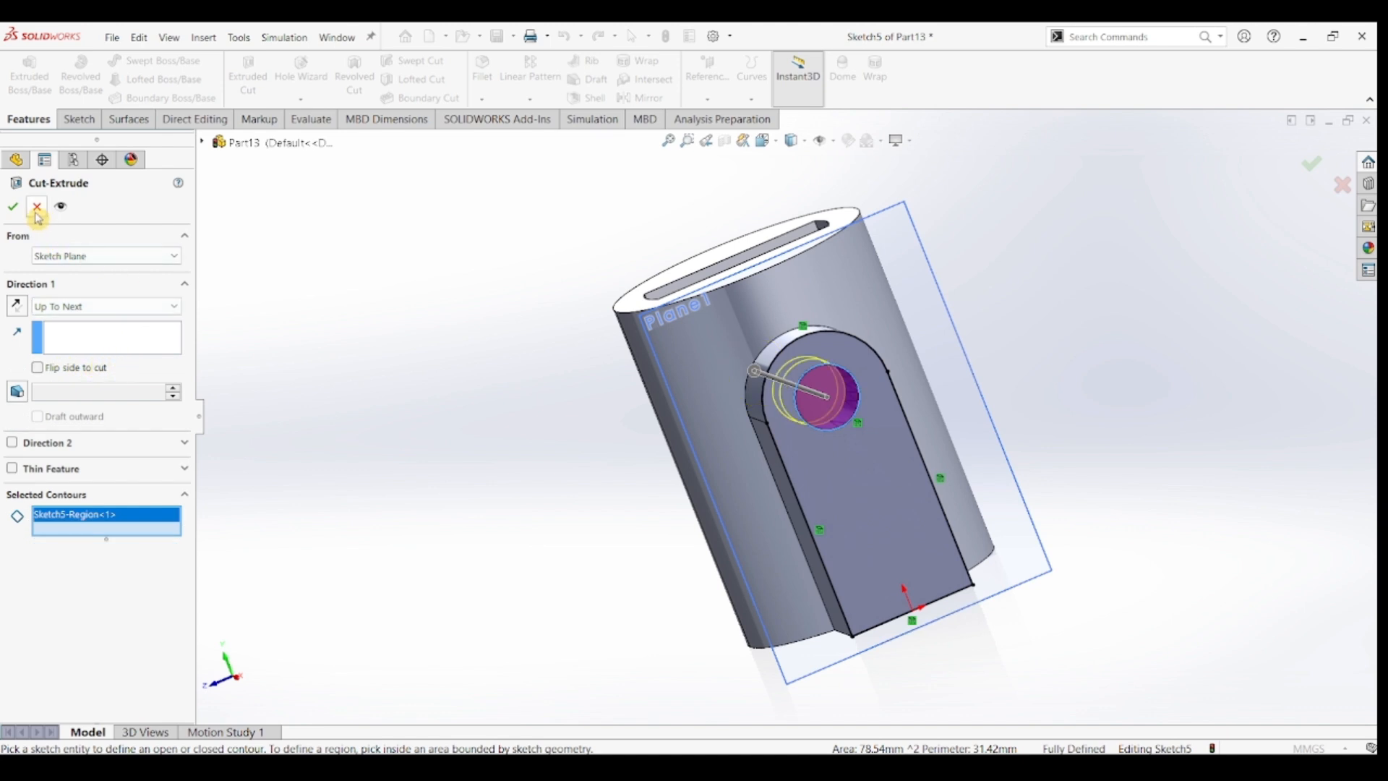
key(Return)
- Hide the reference plane Plane1 behind the side boss and show the model in isometric view
middle_drag(1038, 356, 994, 425)
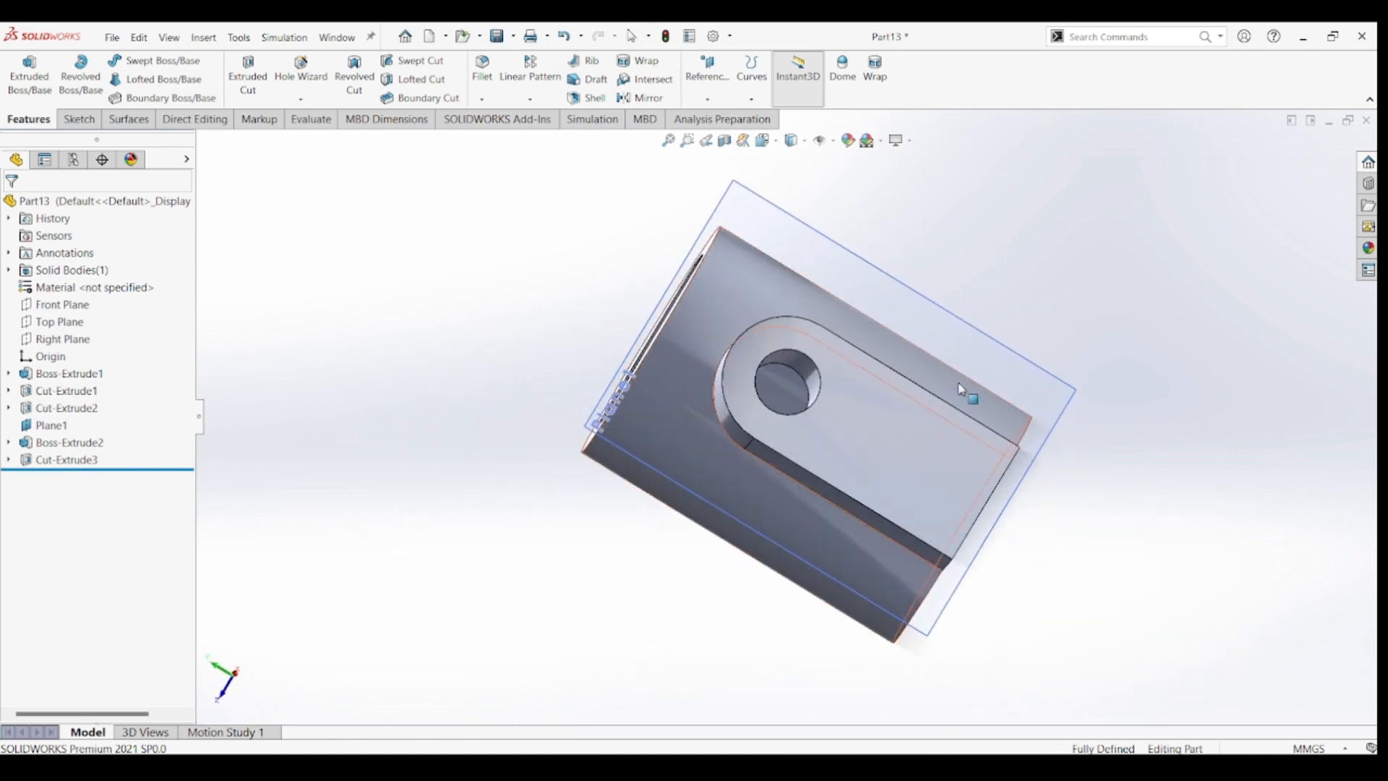
click(822, 237)
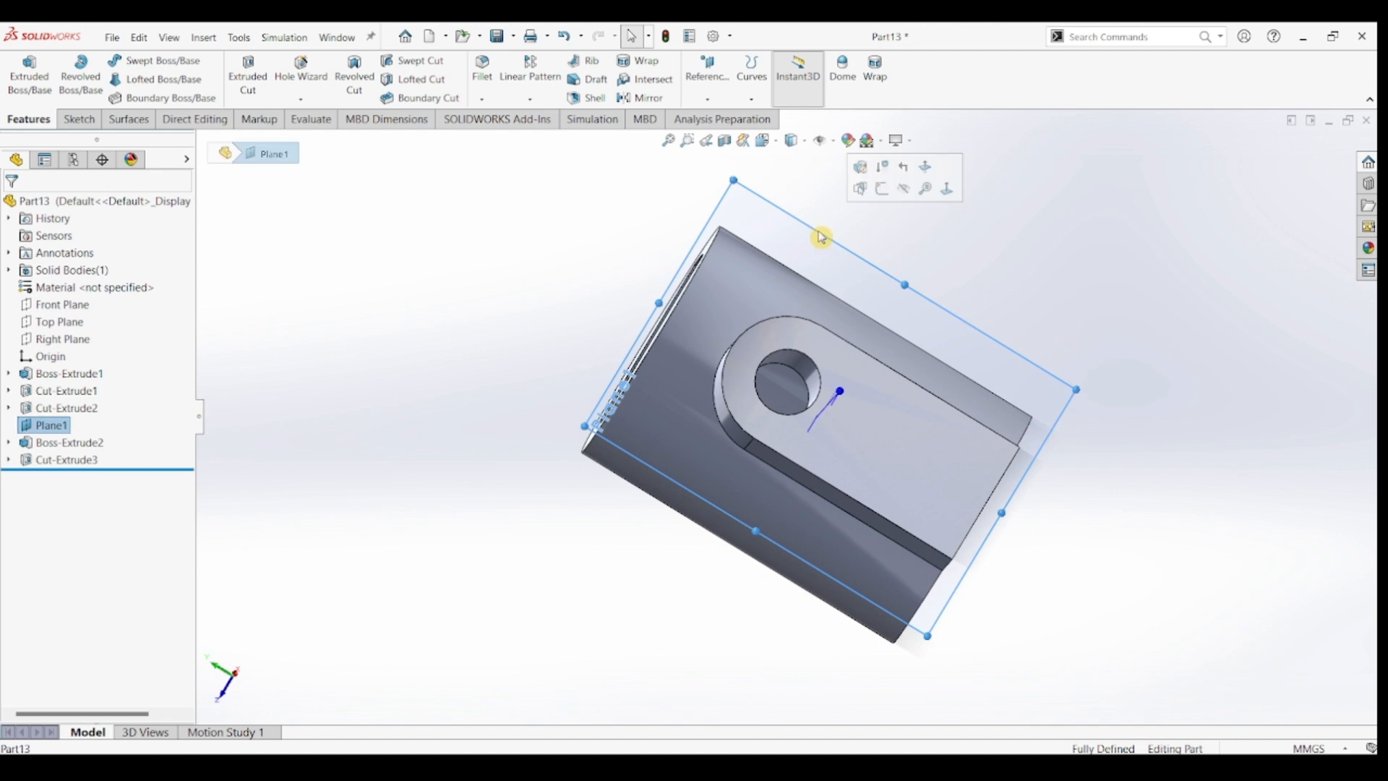
click(903, 190)
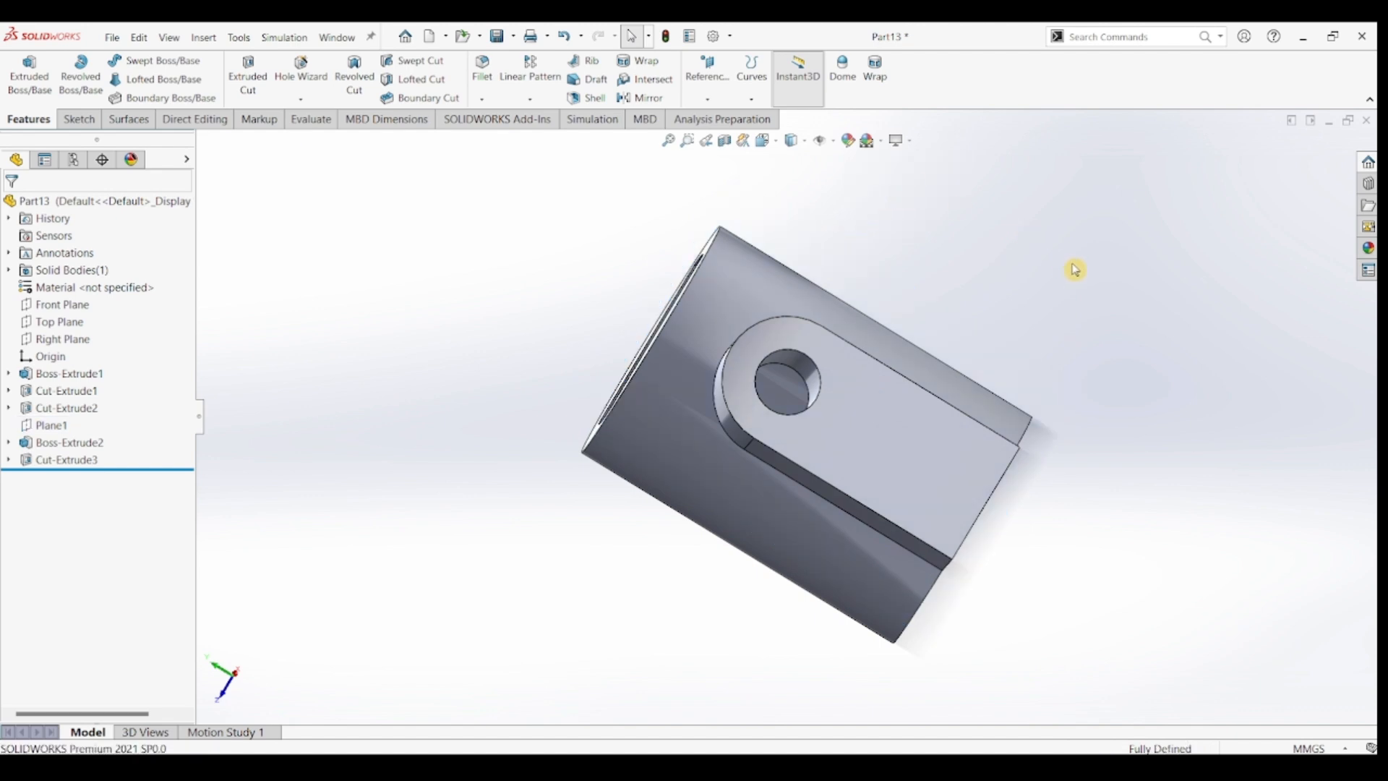
key(ctrl+7)
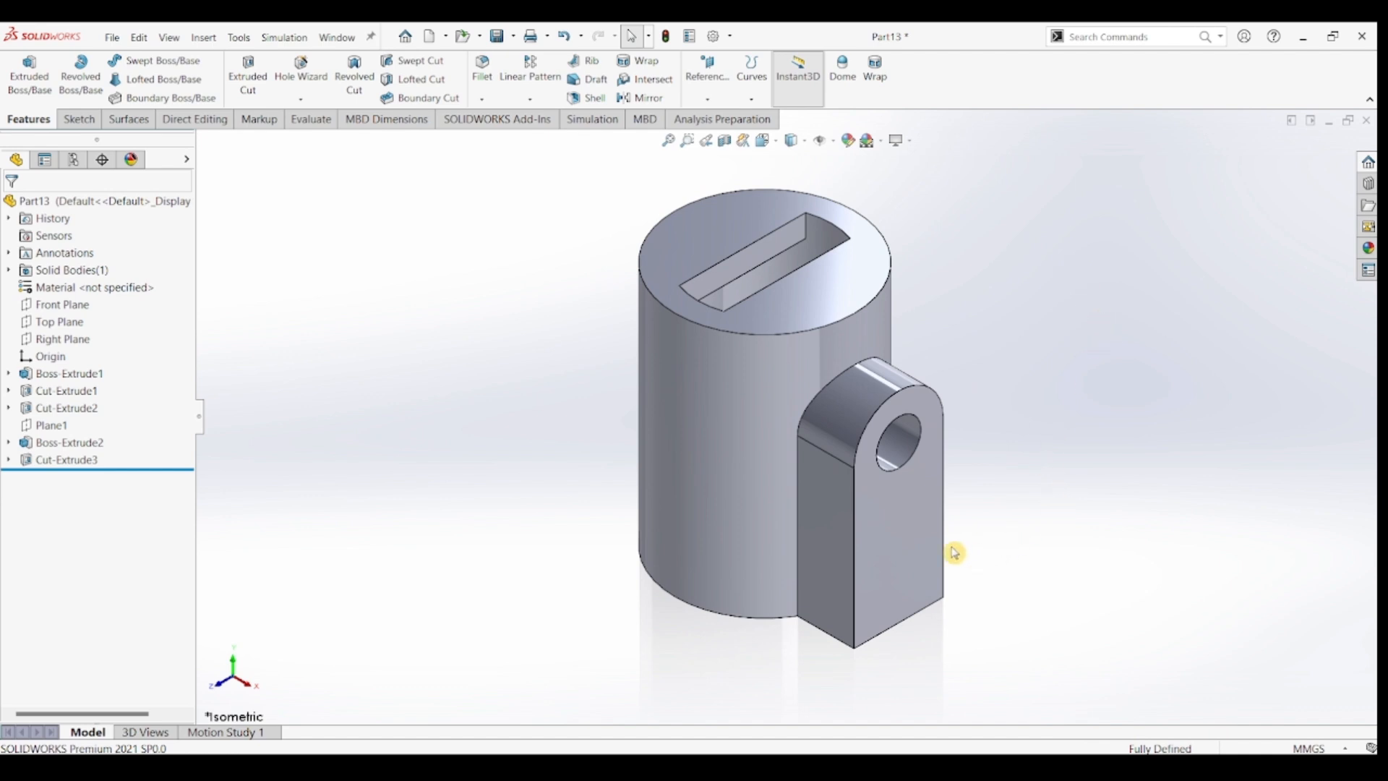
- Check the Part37 drawing and sketch two concentric circles, about 19 mm and 33 mm in diameter, on the Right Plane about 77 mm left of the origin
key(alt+Tab)
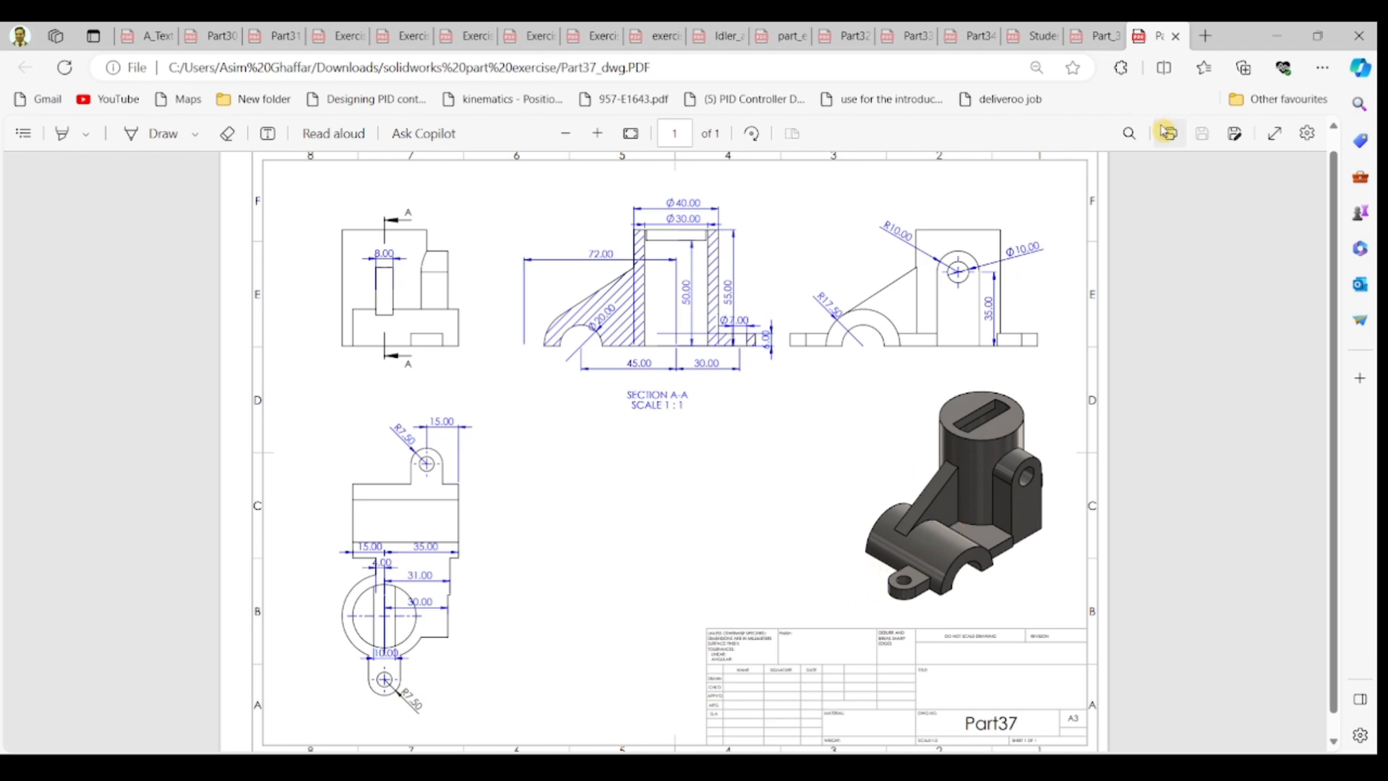
click(1277, 35)
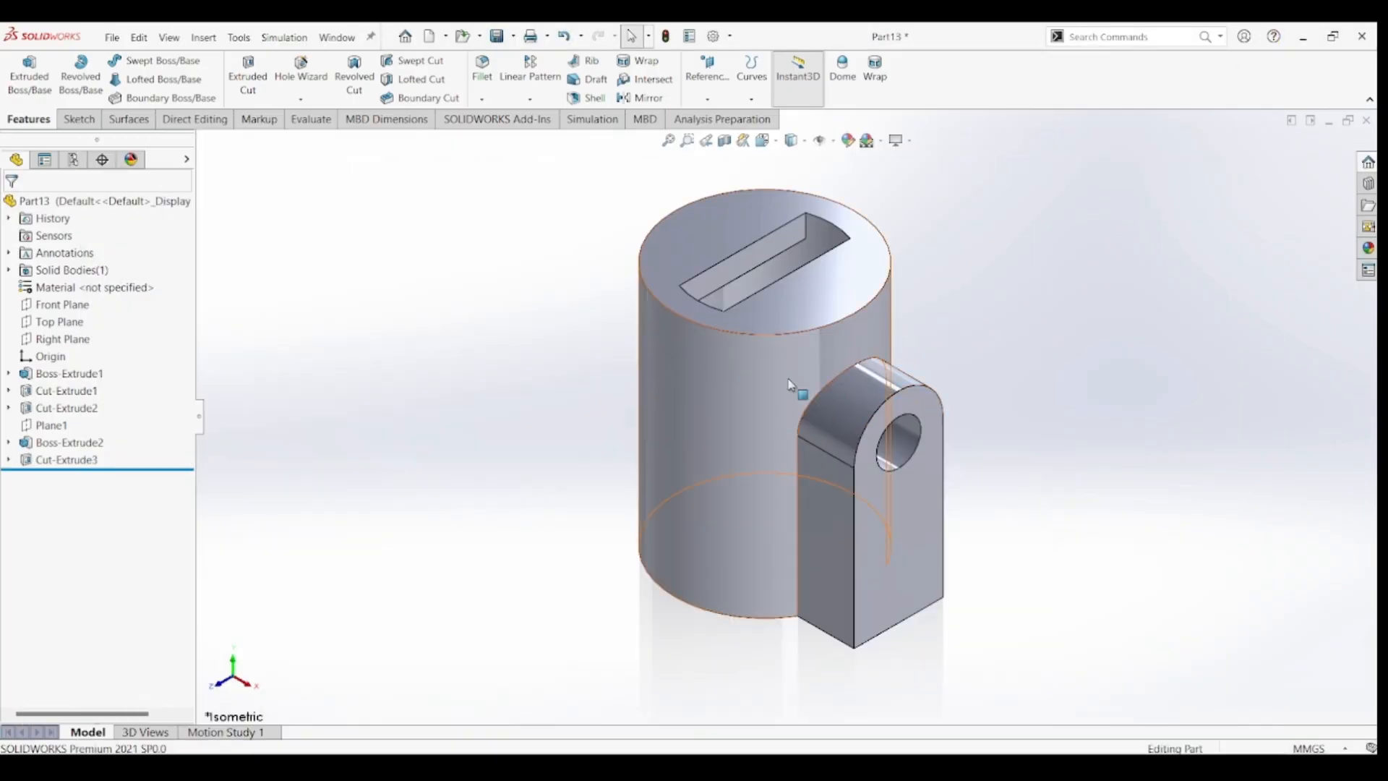
click(61, 339)
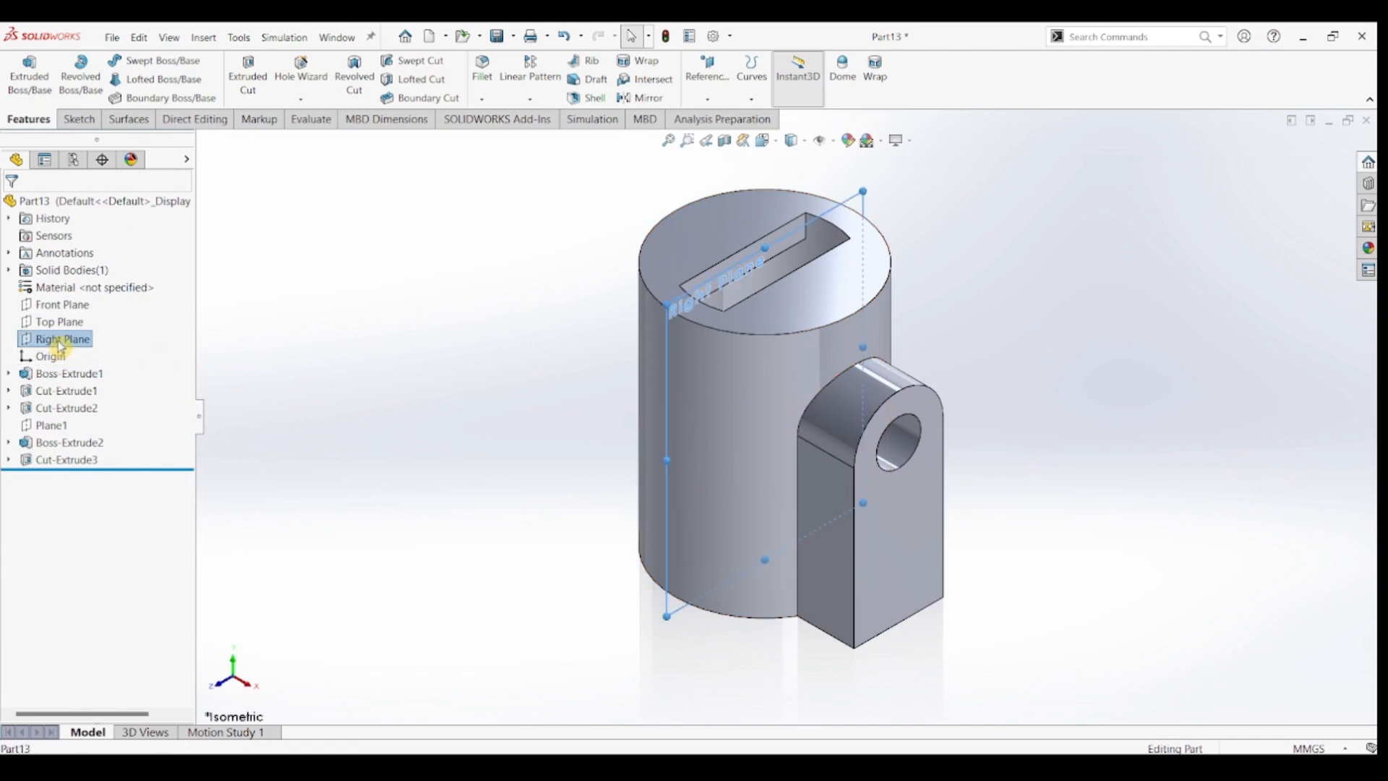
click(79, 119)
click(22, 69)
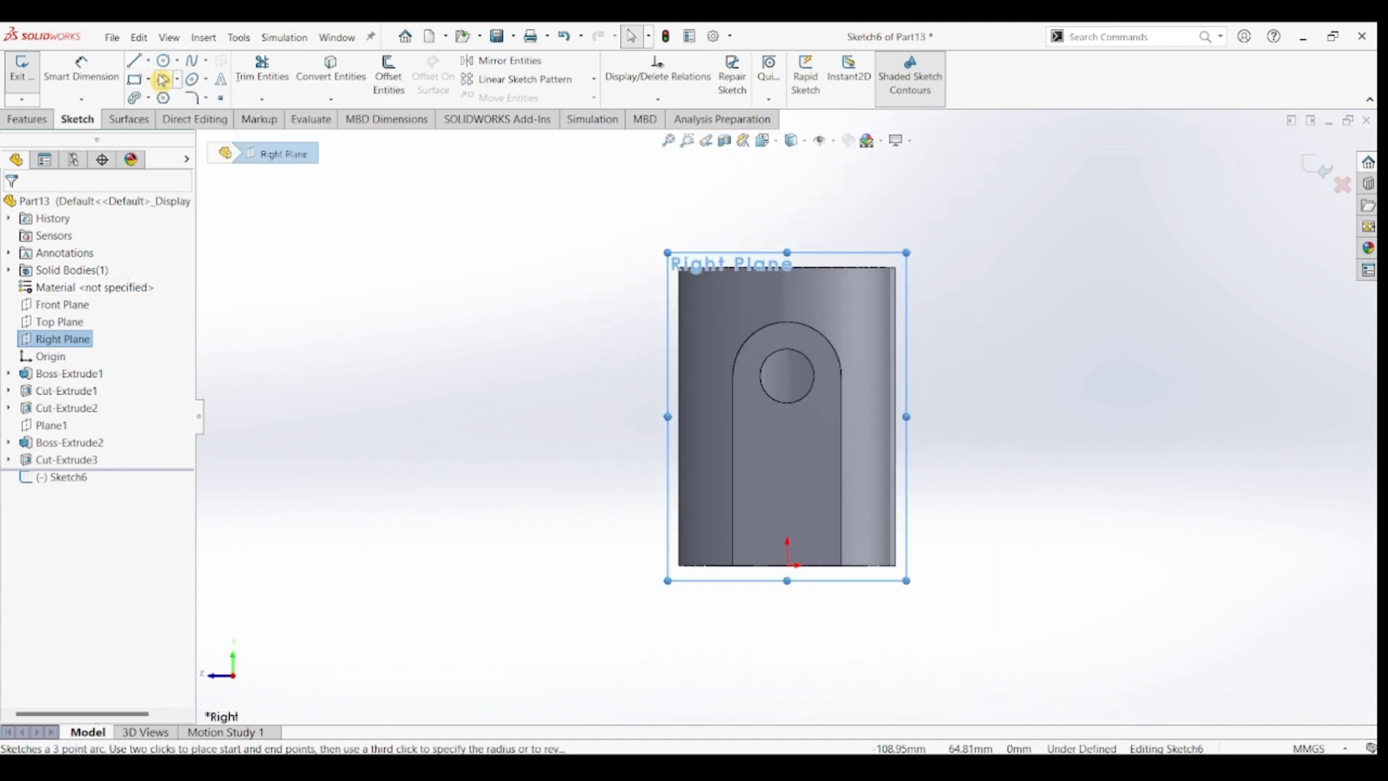
click(172, 70)
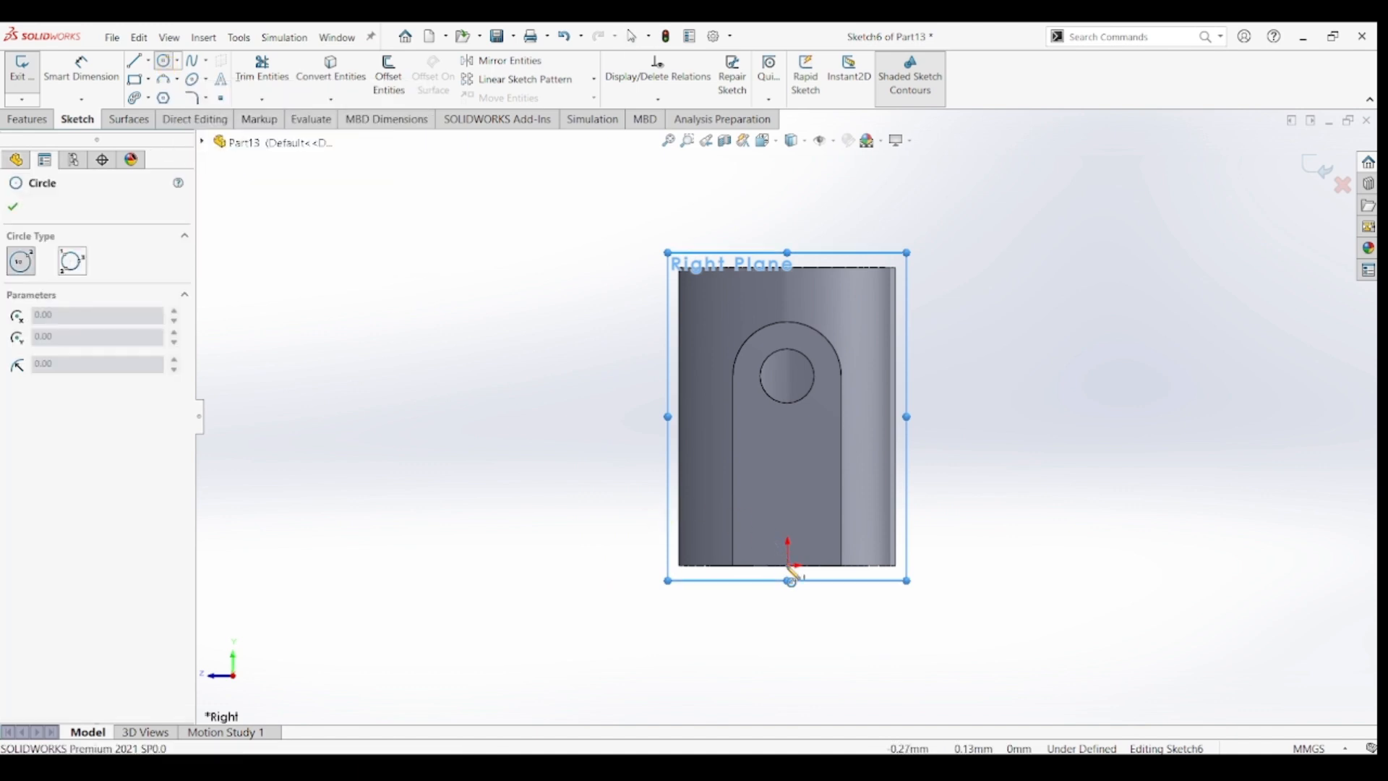
click(370, 566)
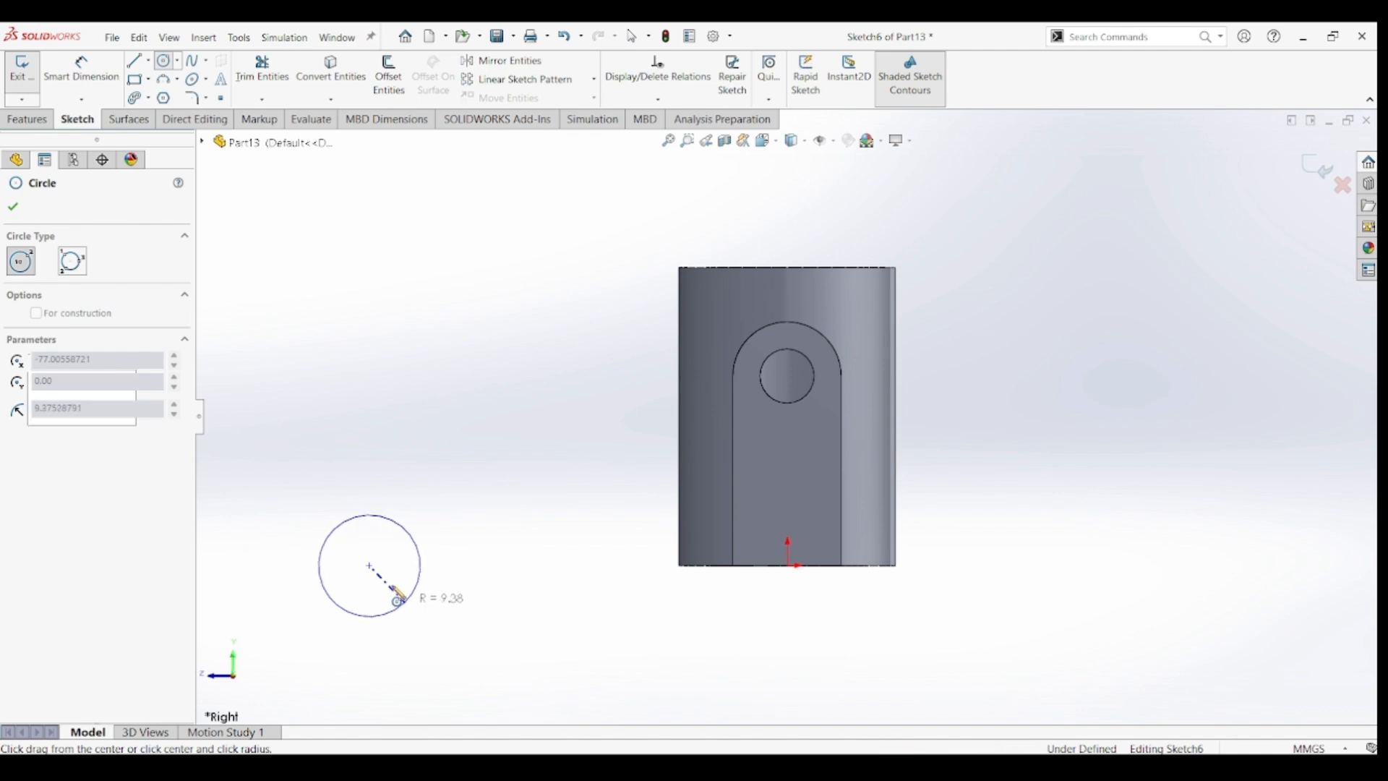
click(418, 579)
click(370, 566)
click(424, 637)
- Dimension the inner circle's diameter as 20 mm and the outer circle's diameter as 35 mm
click(86, 78)
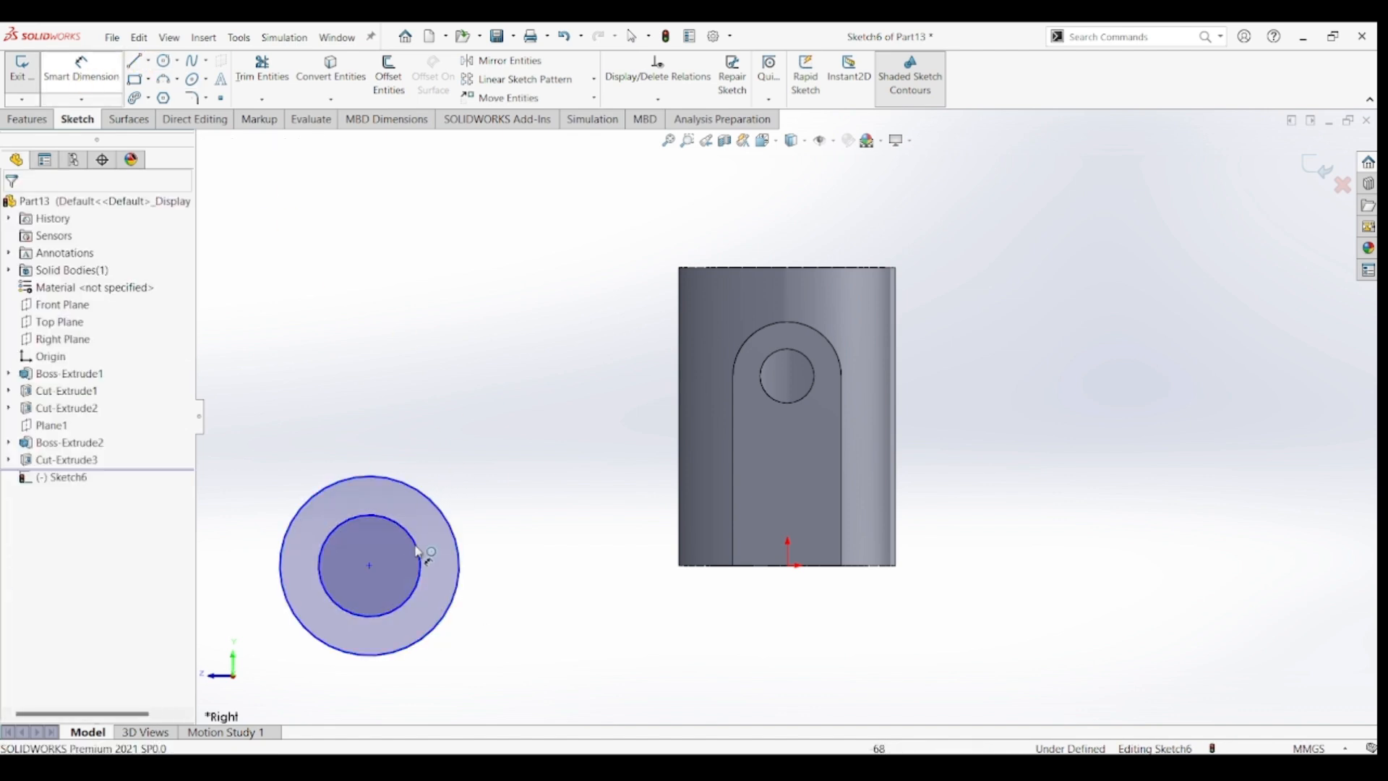
click(519, 549)
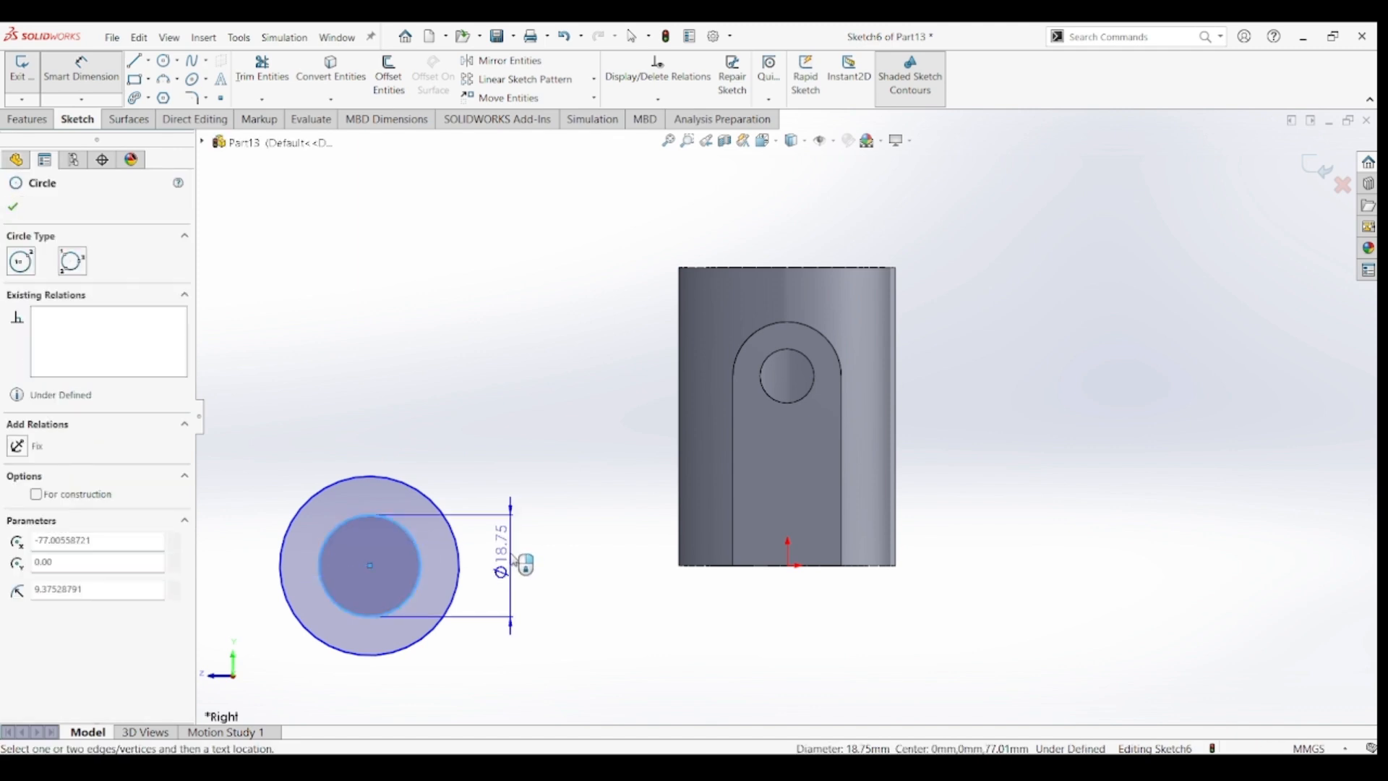
click(588, 574)
text(20)
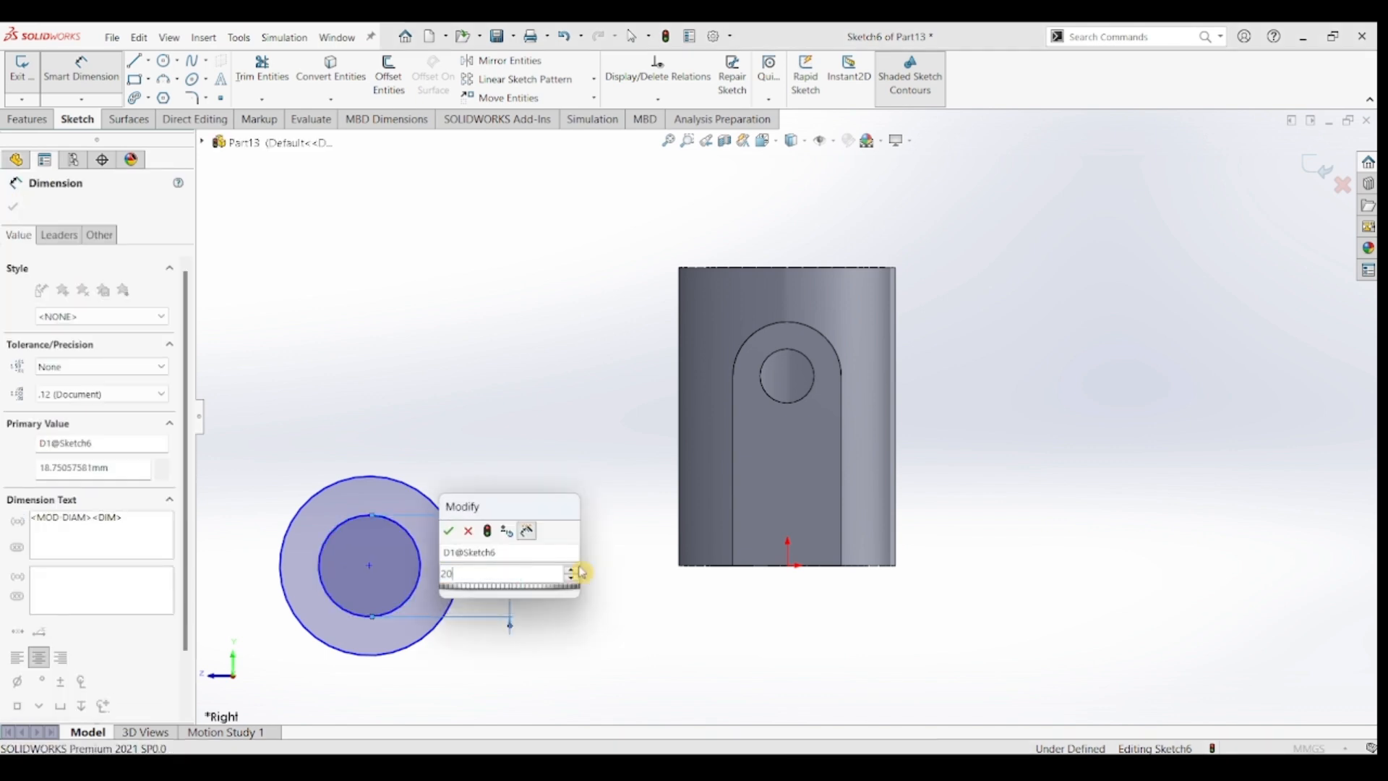
key(Return)
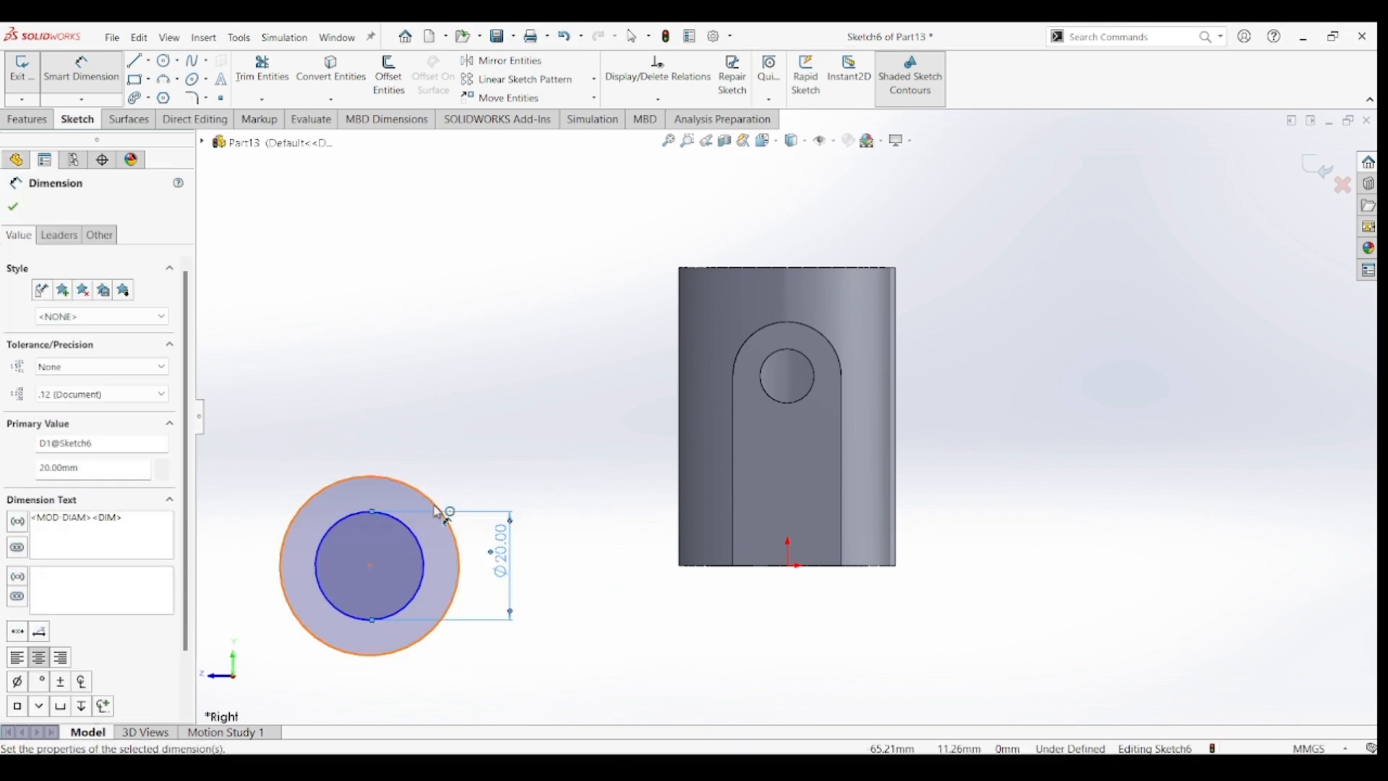
click(447, 513)
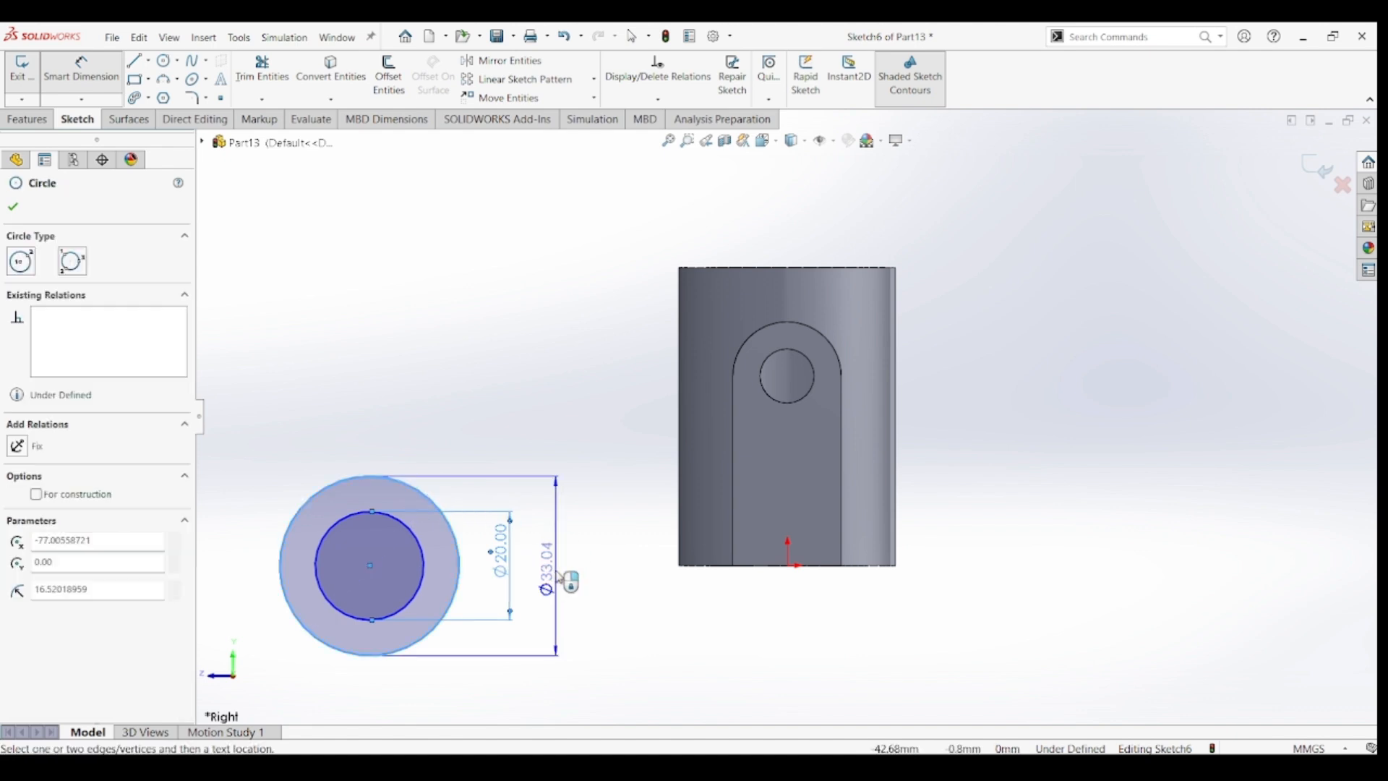
click(558, 573)
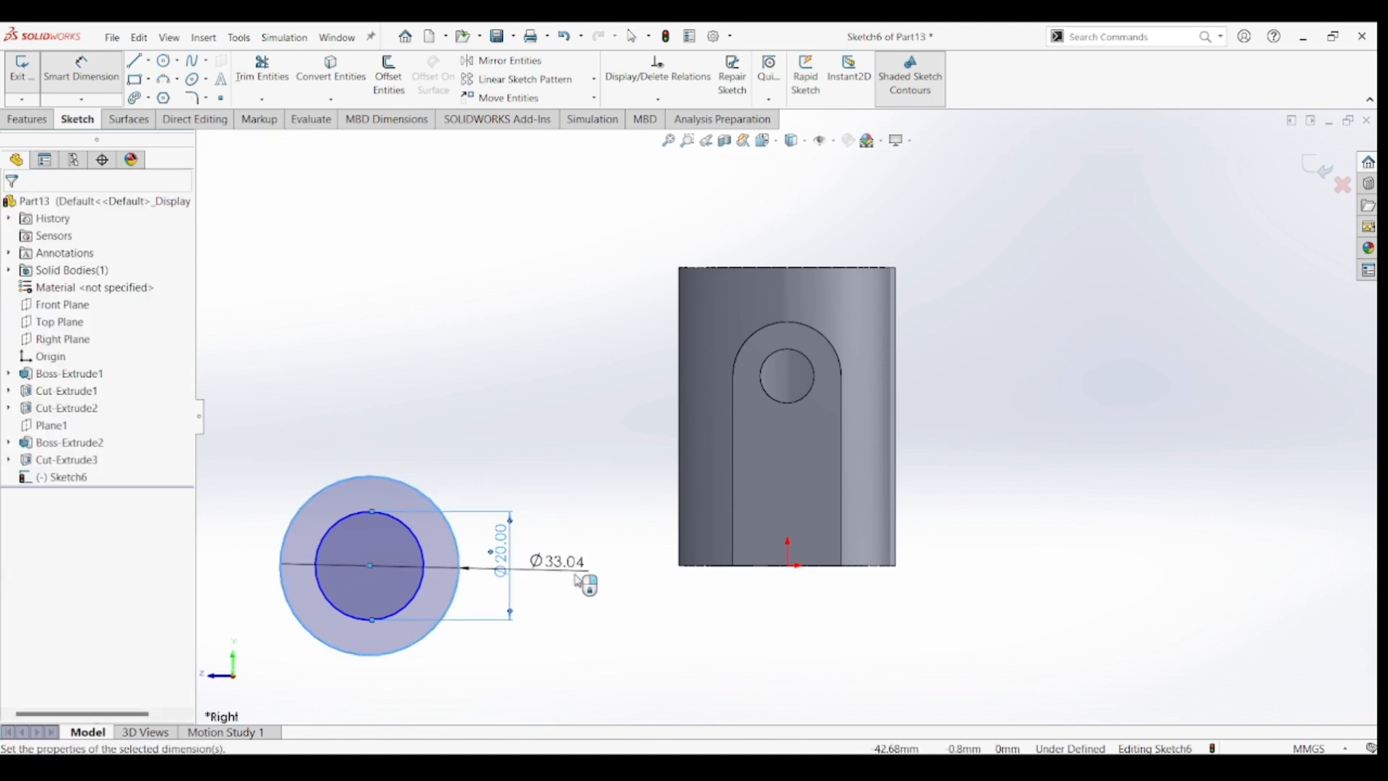
text(35)
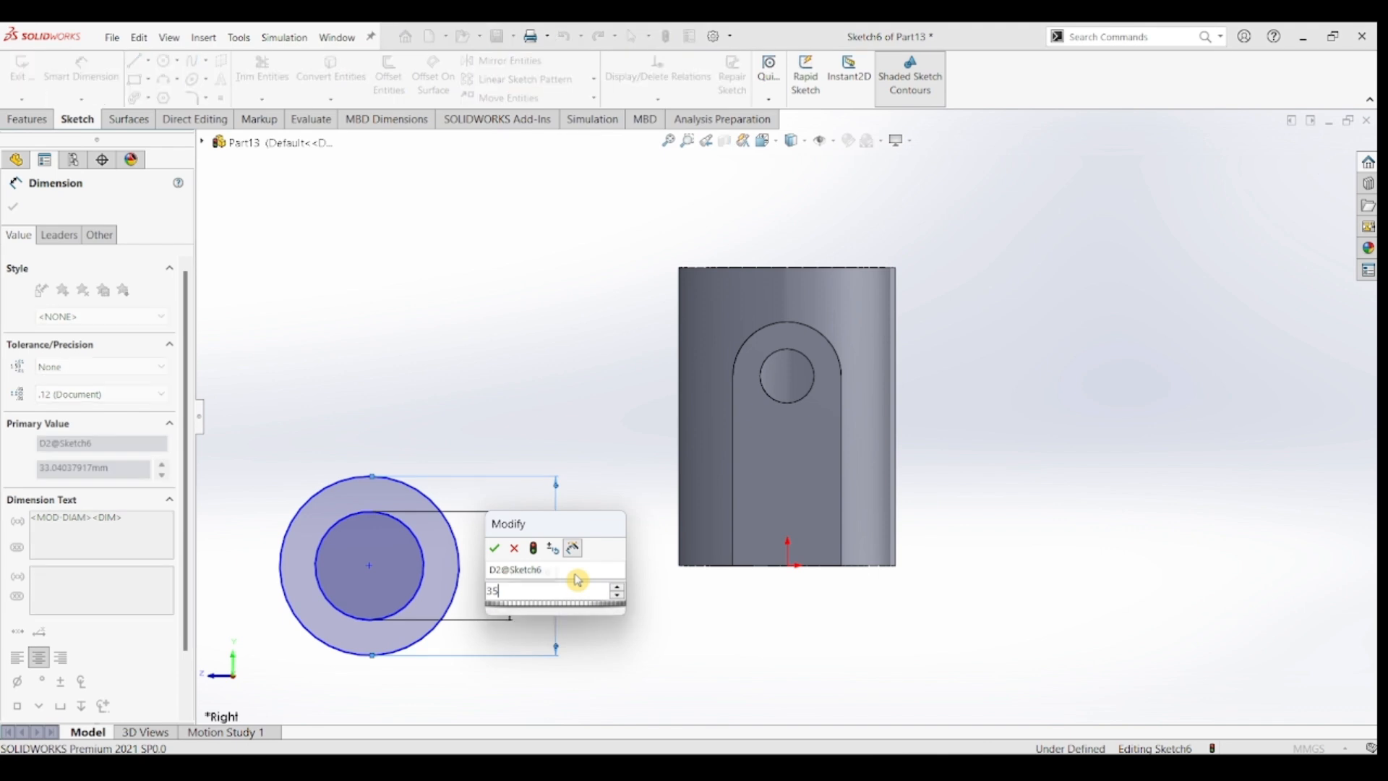
key(Escape)
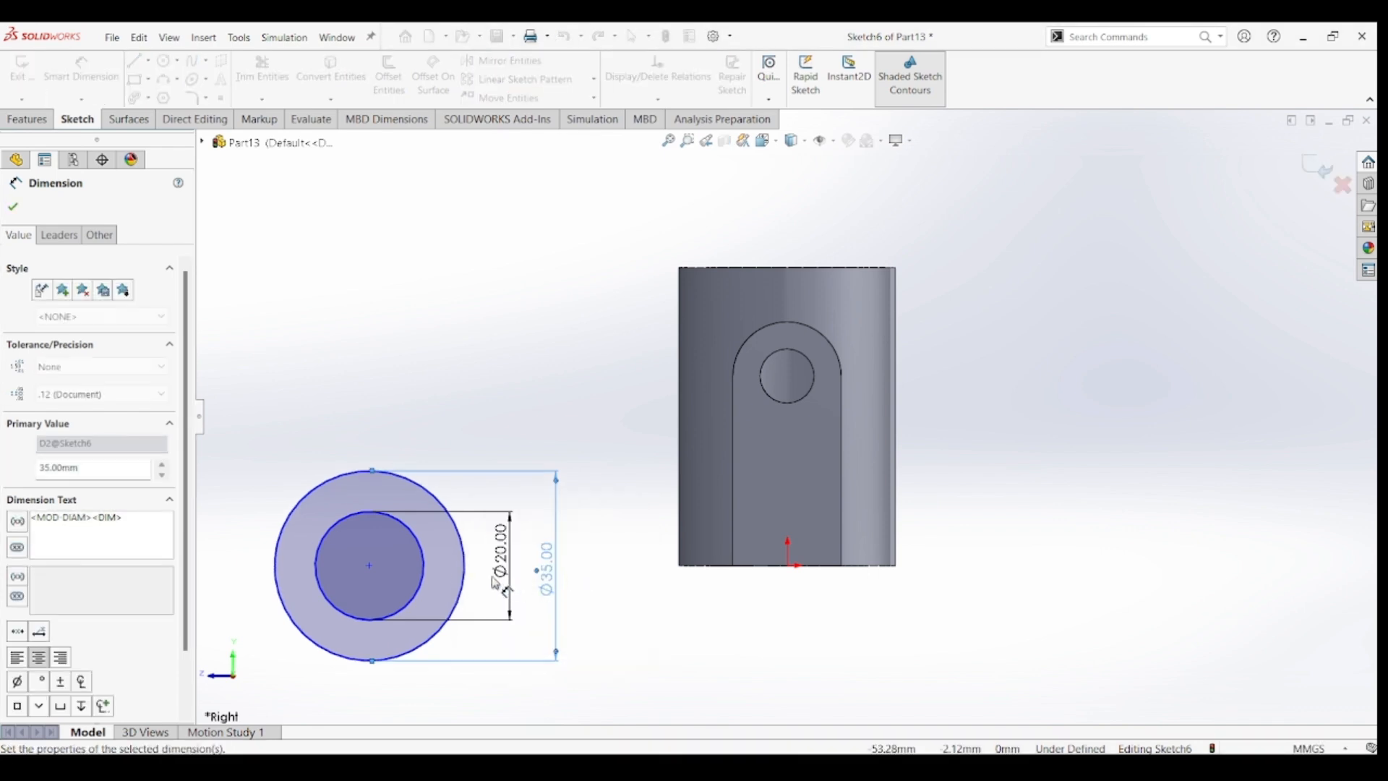
key(Escape)
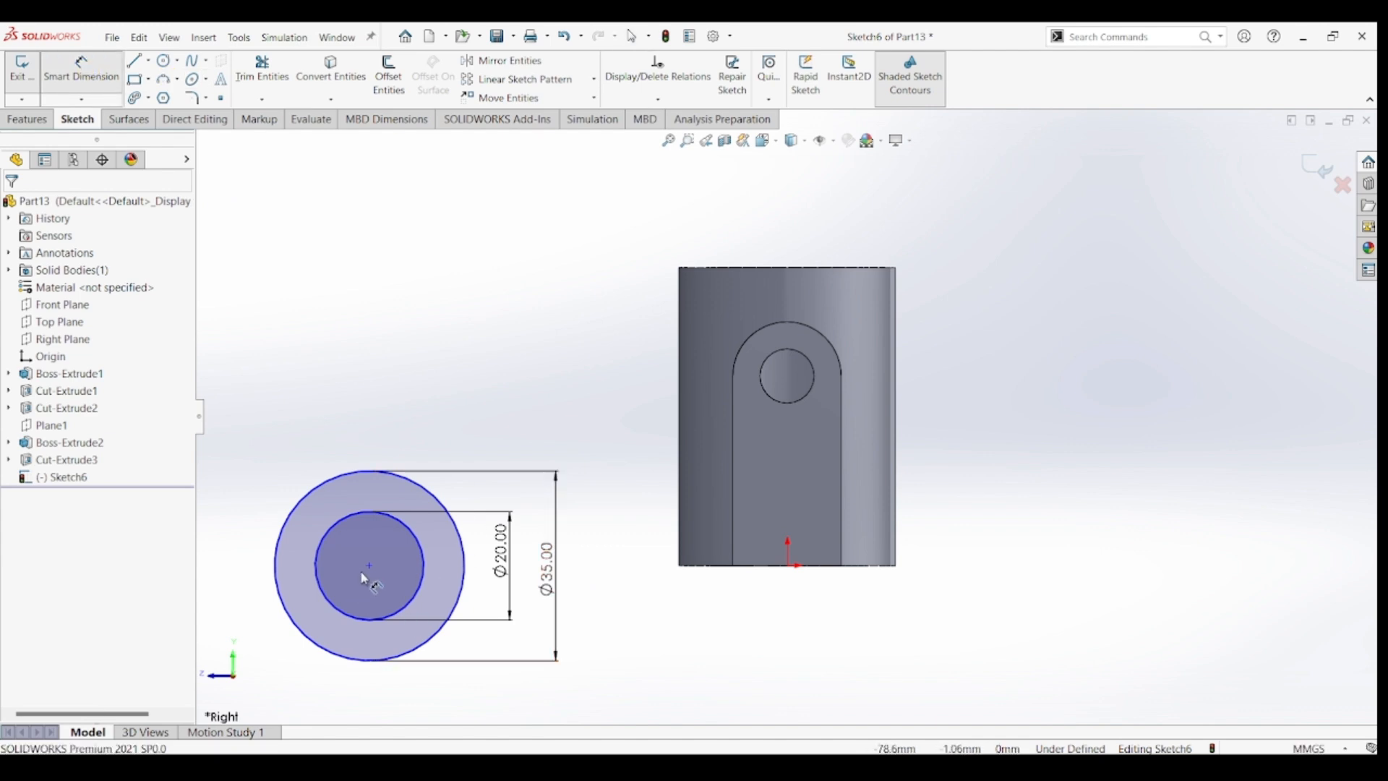
- Dimension the circles' centre 45 mm from the origin and add a Horizontal relation between the two points
click(789, 571)
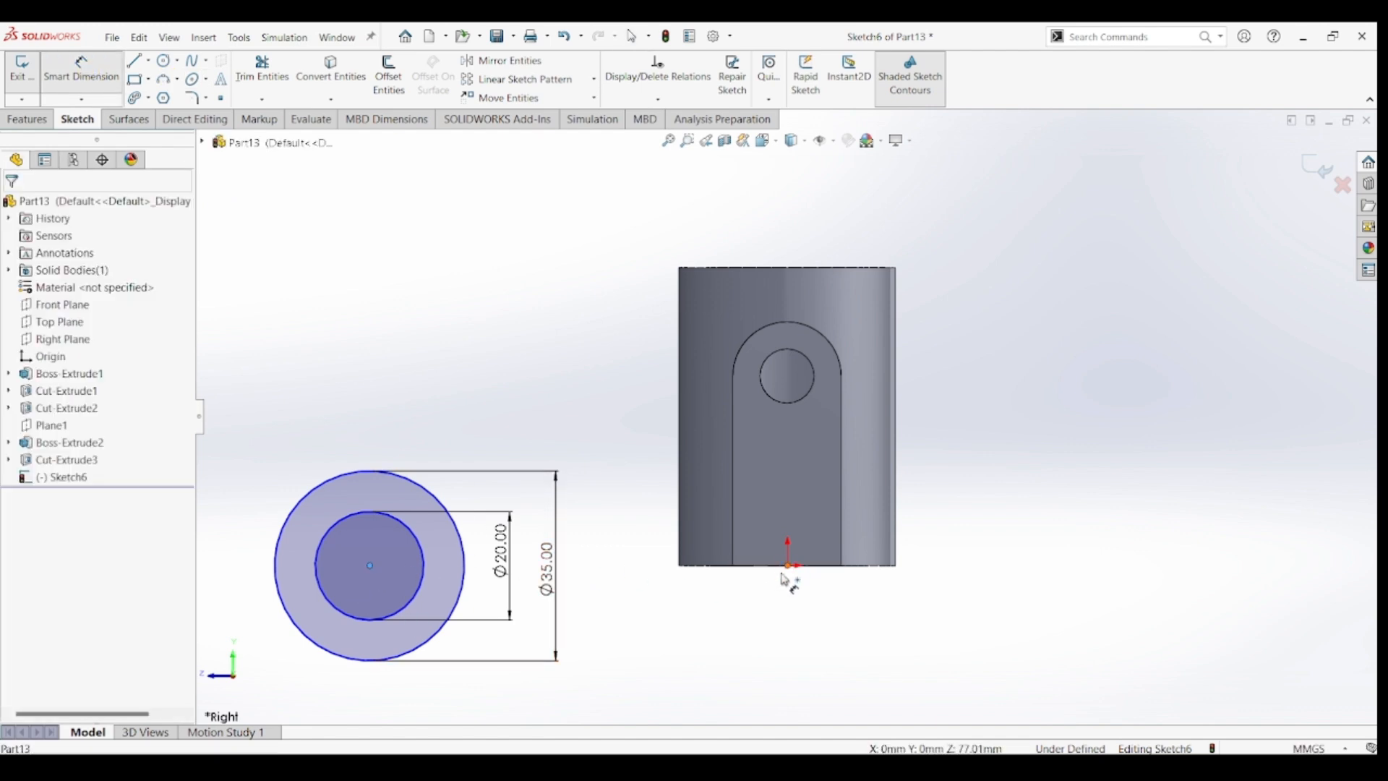
click(578, 711)
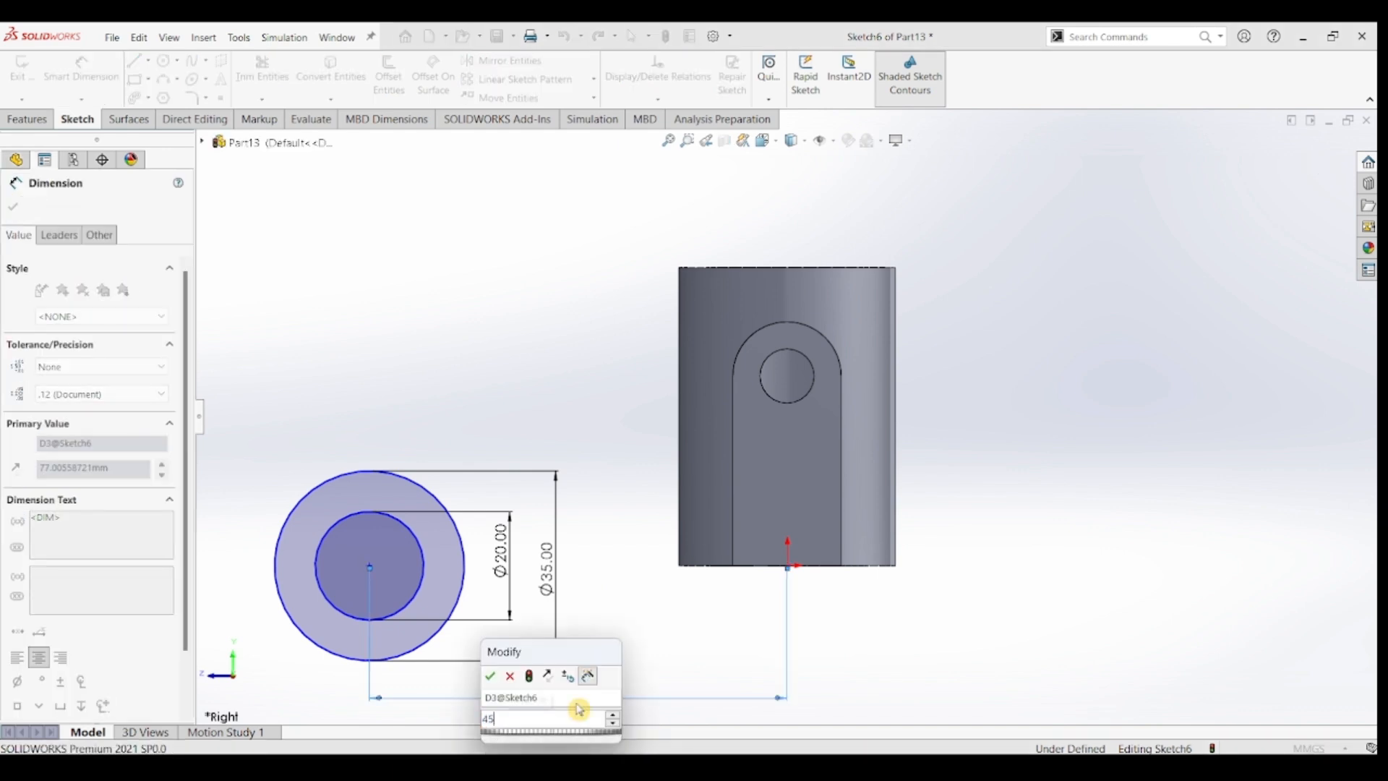
key(Return)
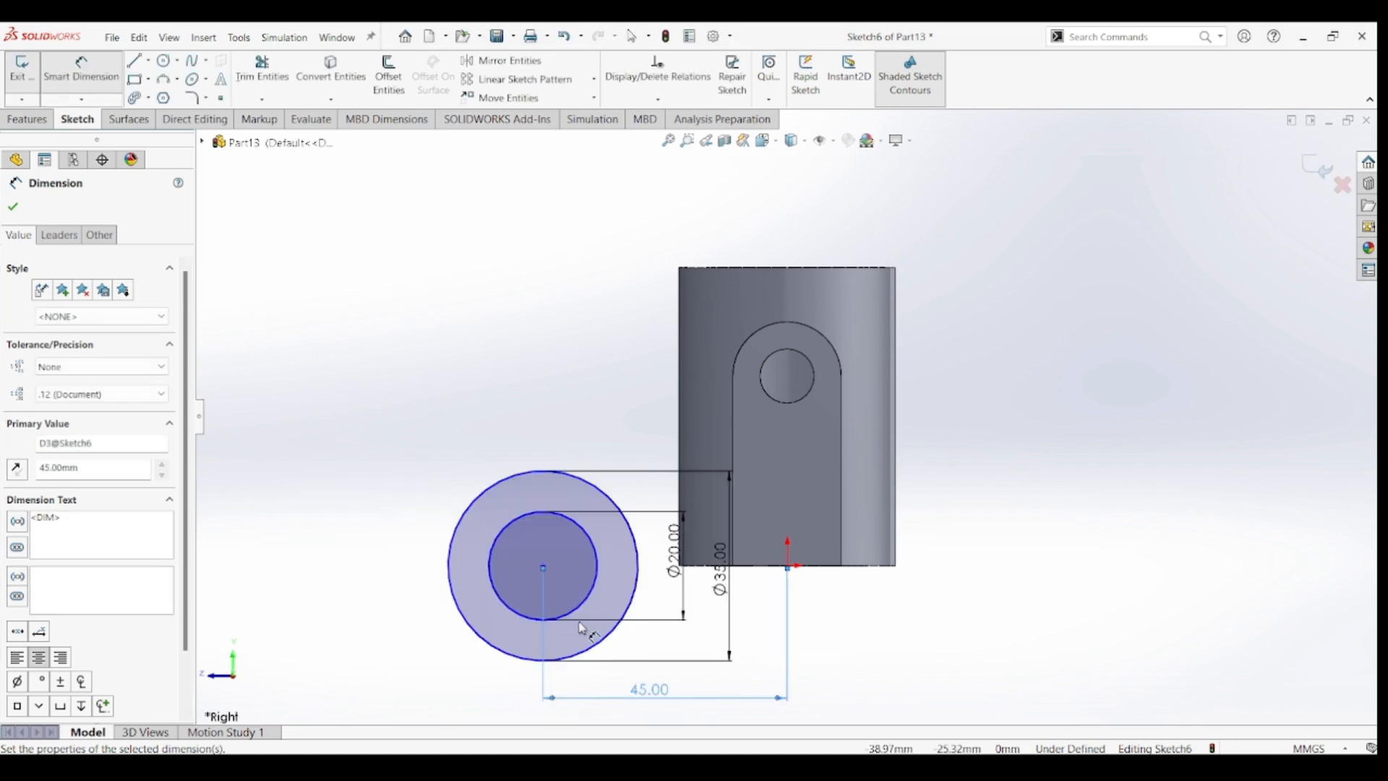
key(Escape)
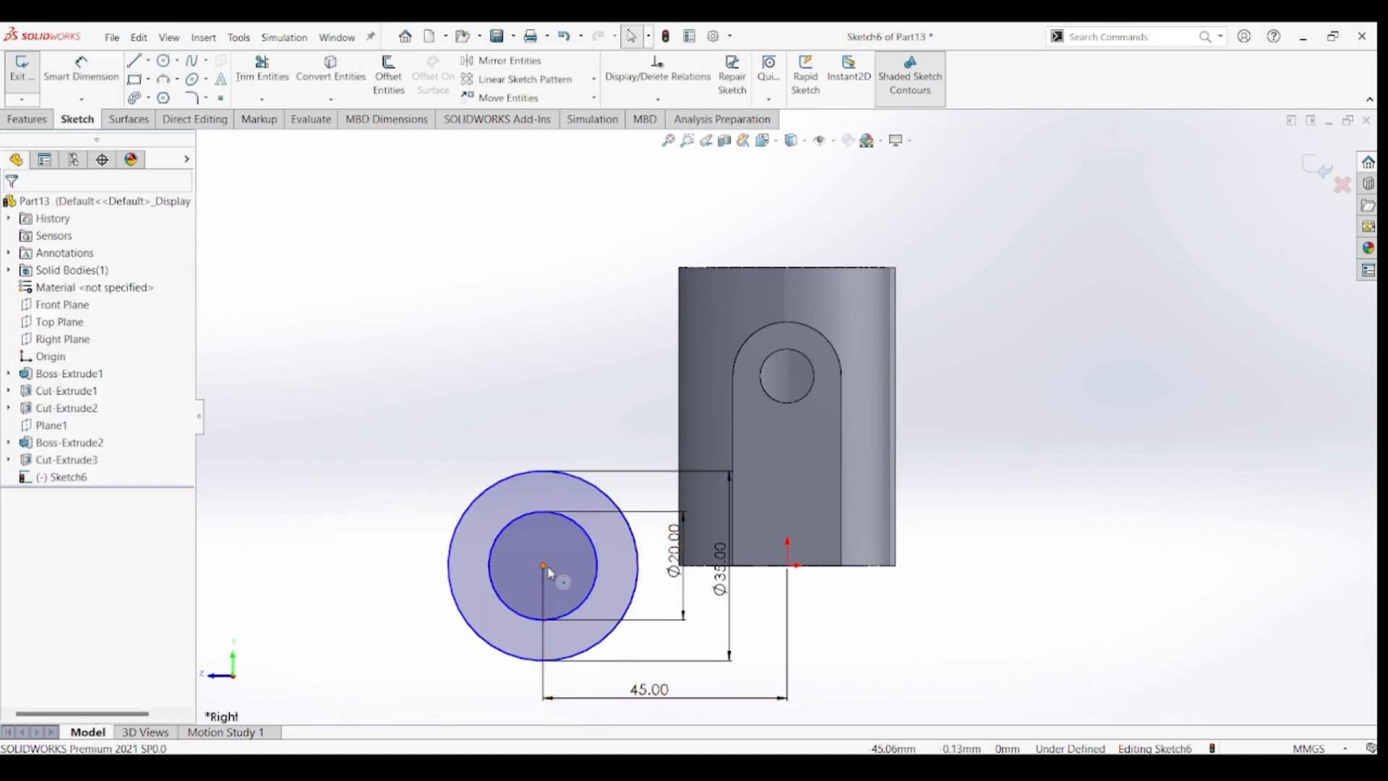
click(543, 566)
ctrl+click(789, 566)
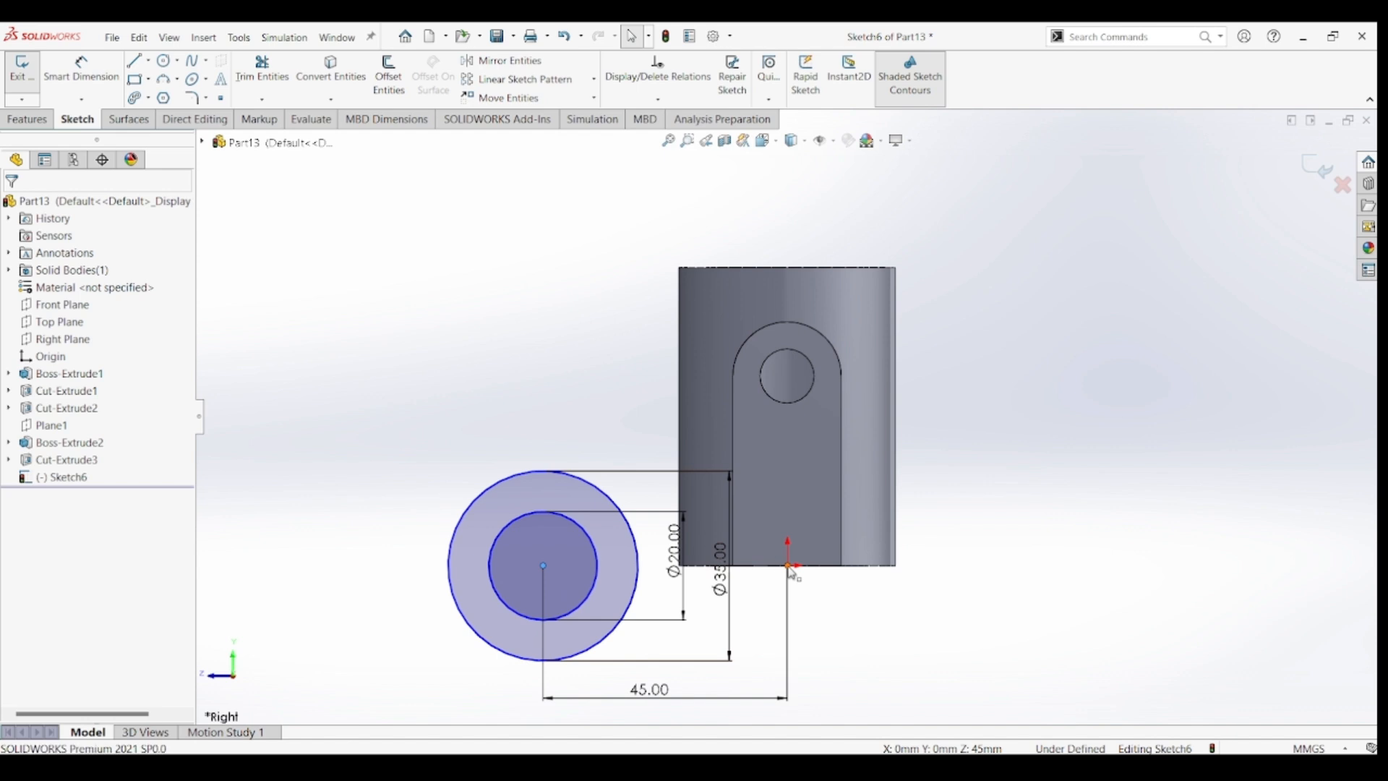
click(833, 509)
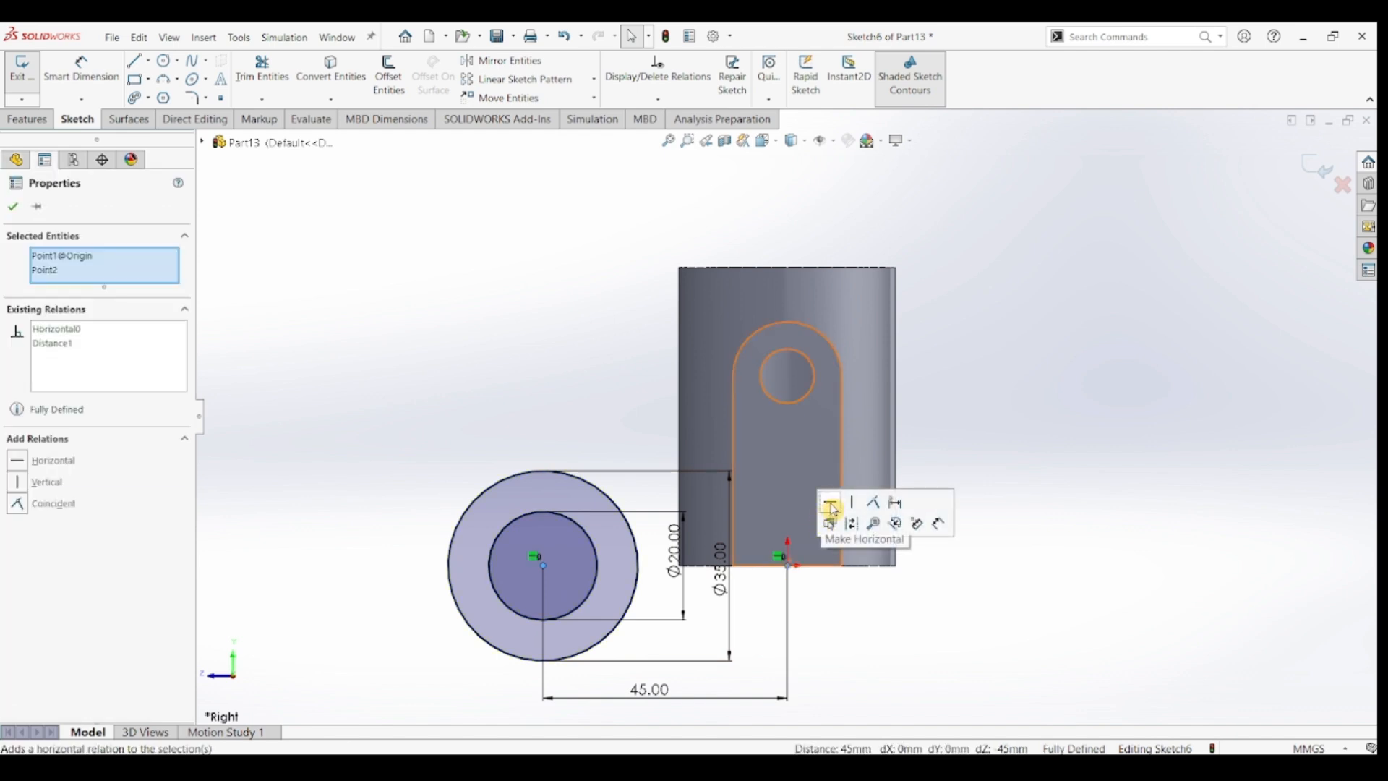
click(899, 591)
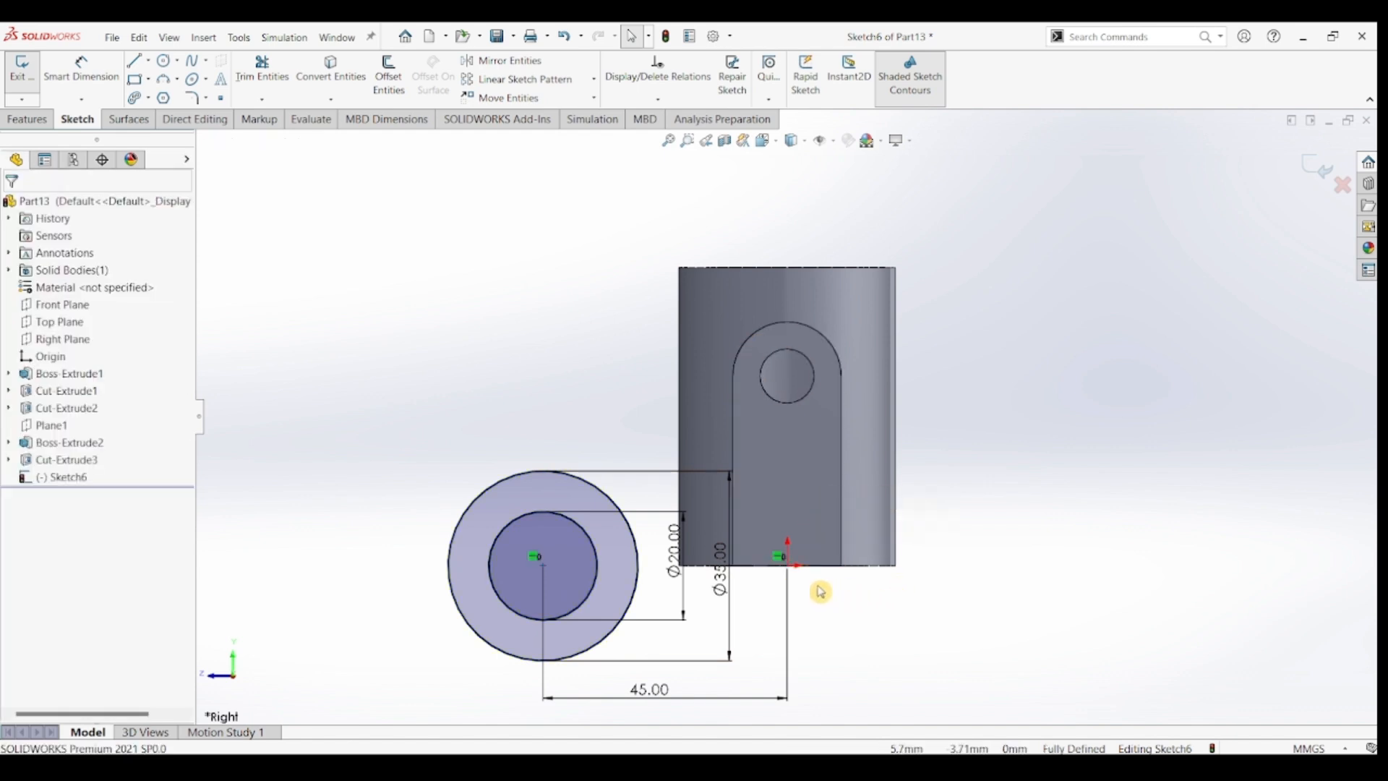
- Sketch a closed rectangular strip about 31 mm long and 7 mm high from the origin into the ring between the circles
click(135, 64)
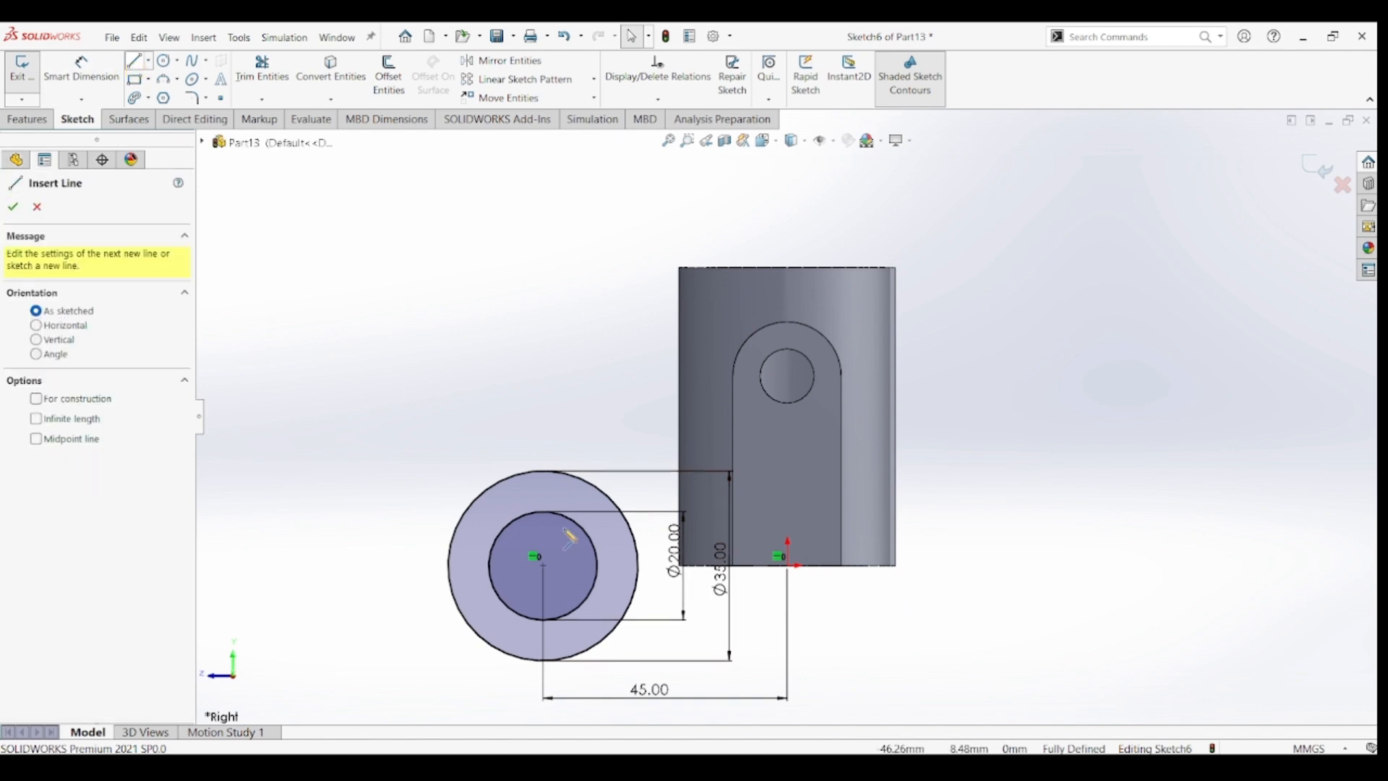
click(793, 566)
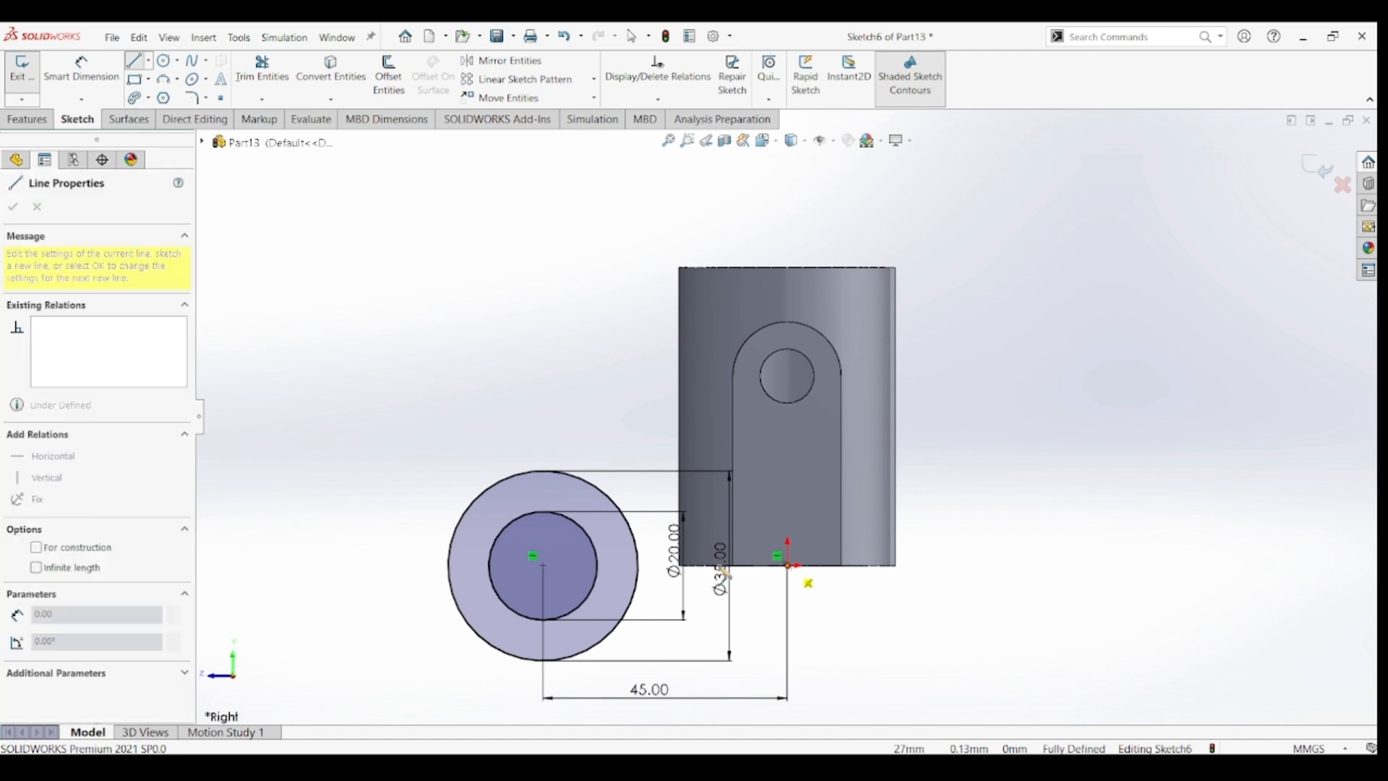
click(619, 566)
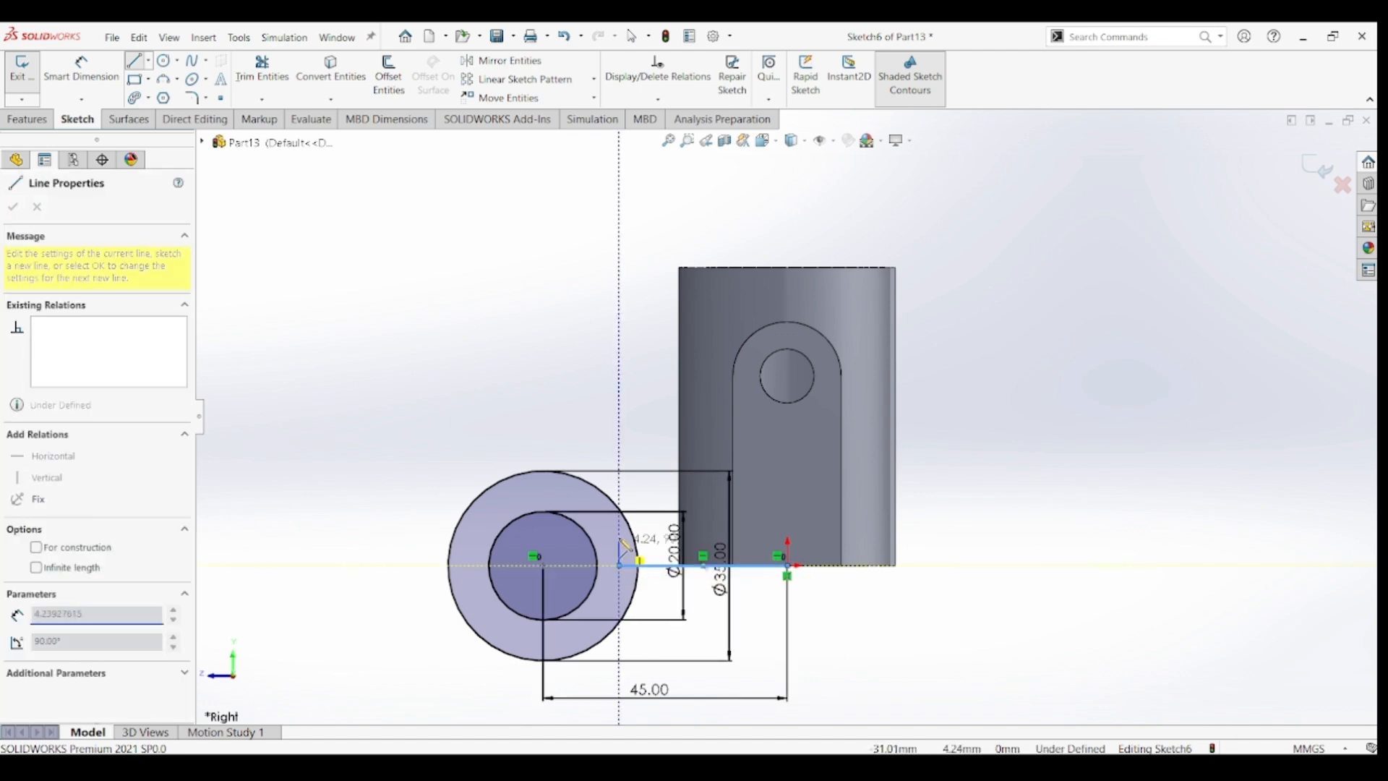
click(620, 529)
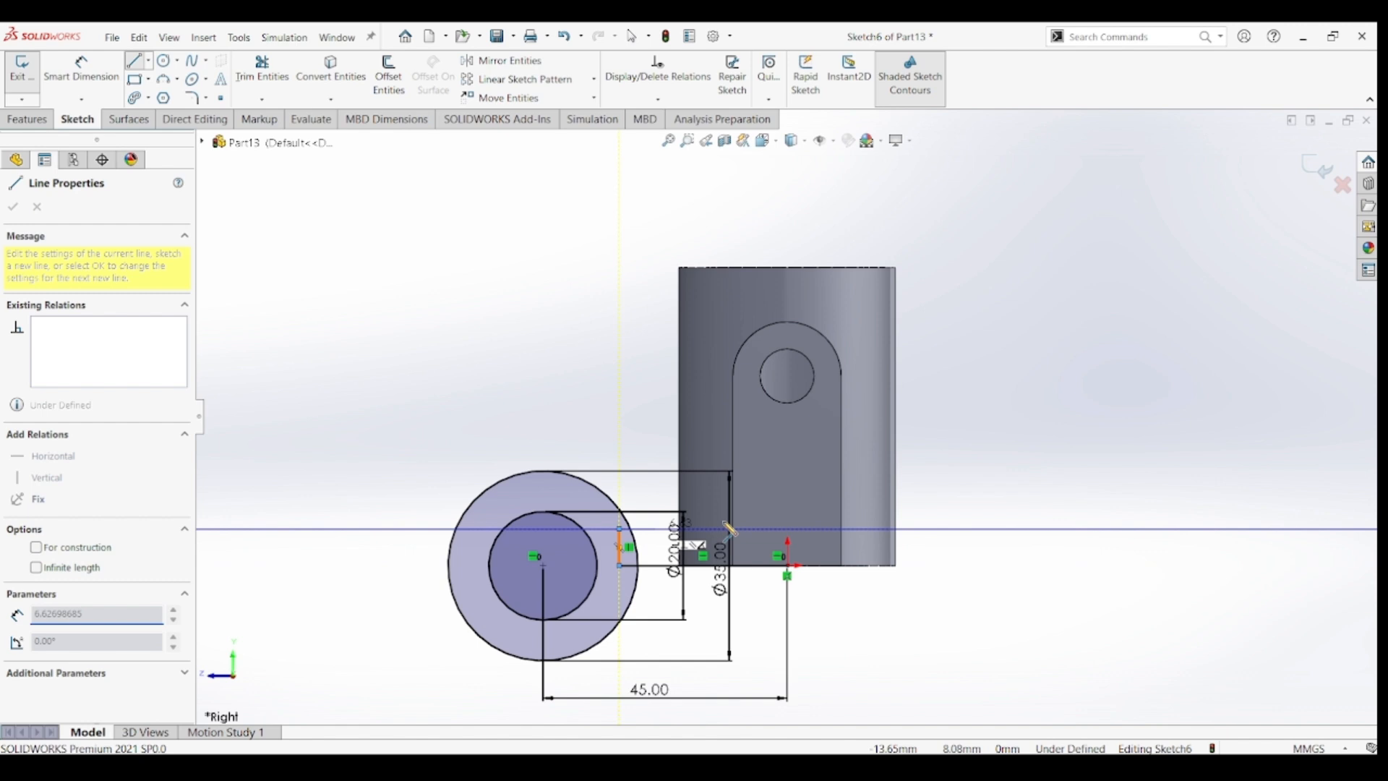
click(788, 529)
click(787, 566)
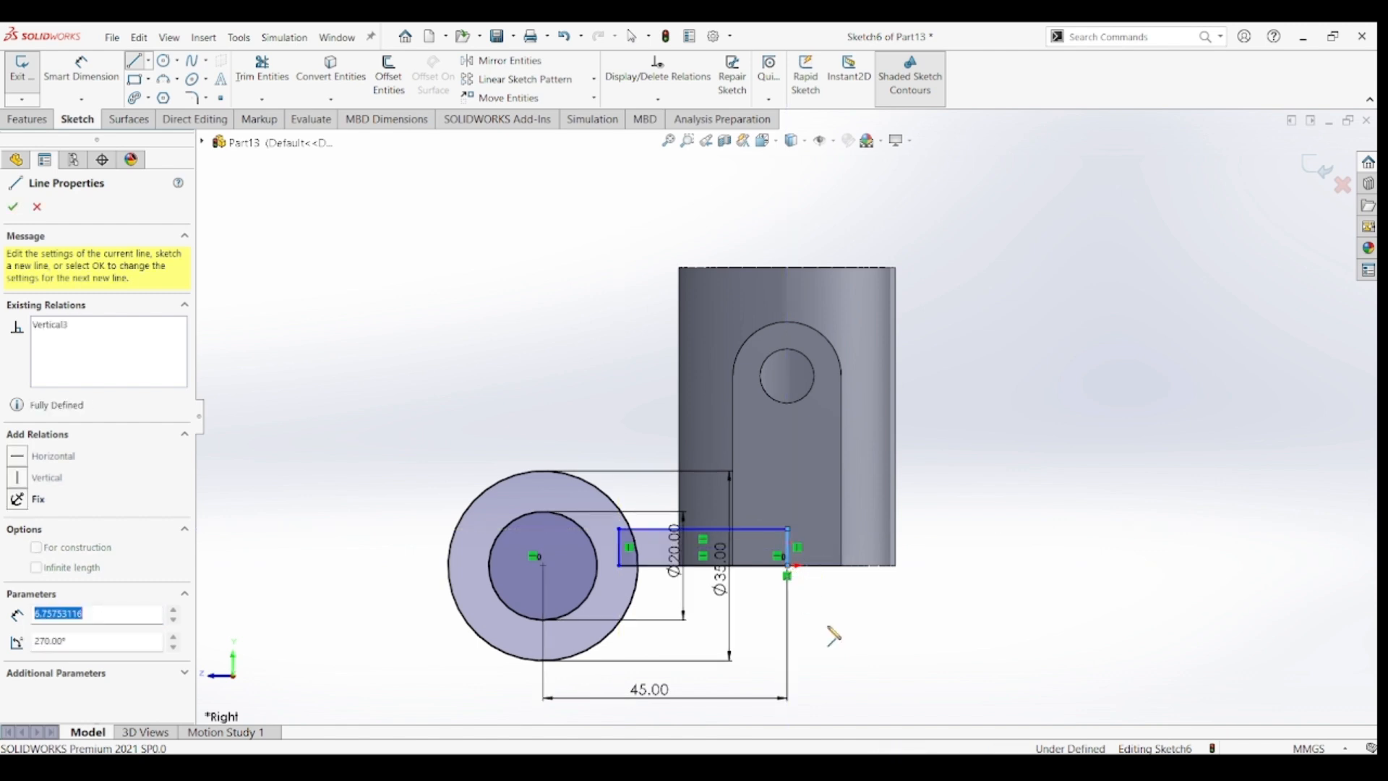
key(Escape)
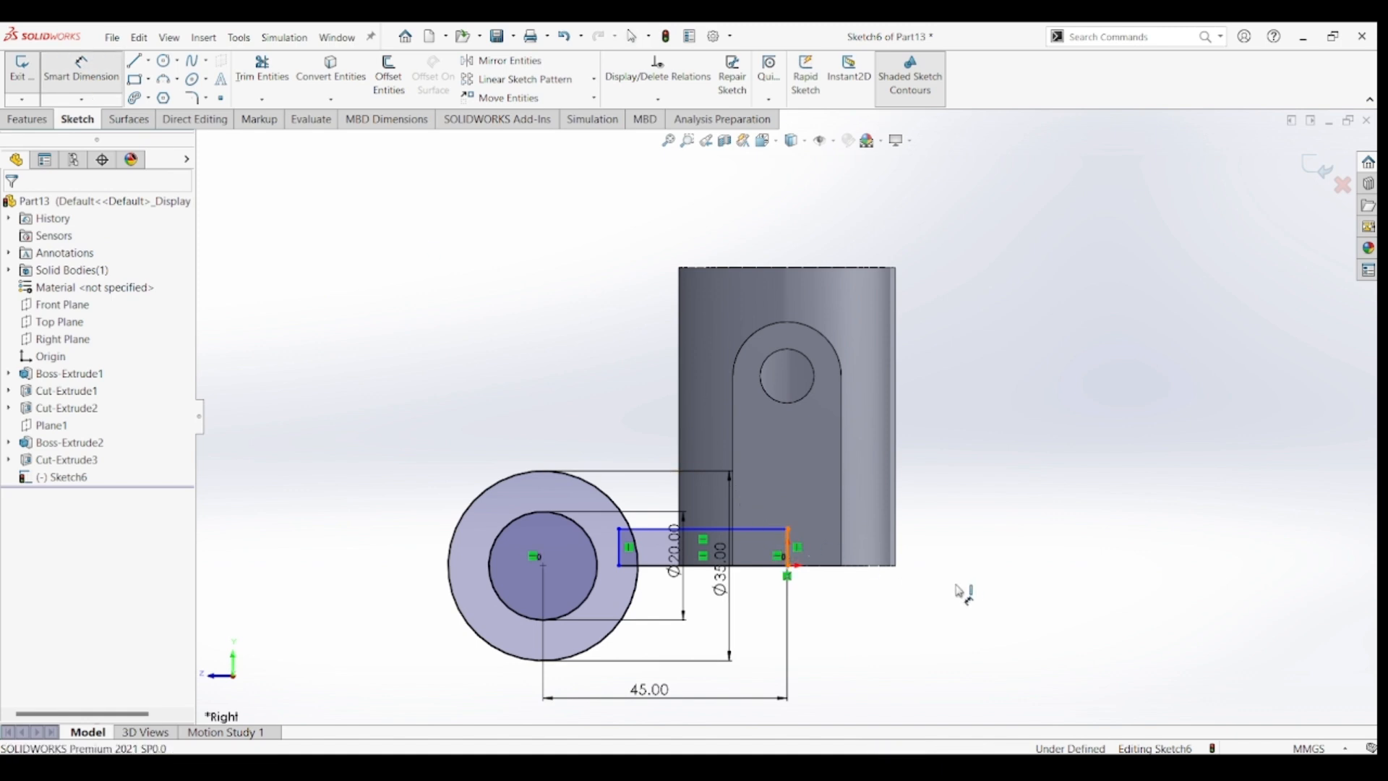
- Dimension the strip's height as 6 mm and trim away its portion inside the outer circle
click(953, 557)
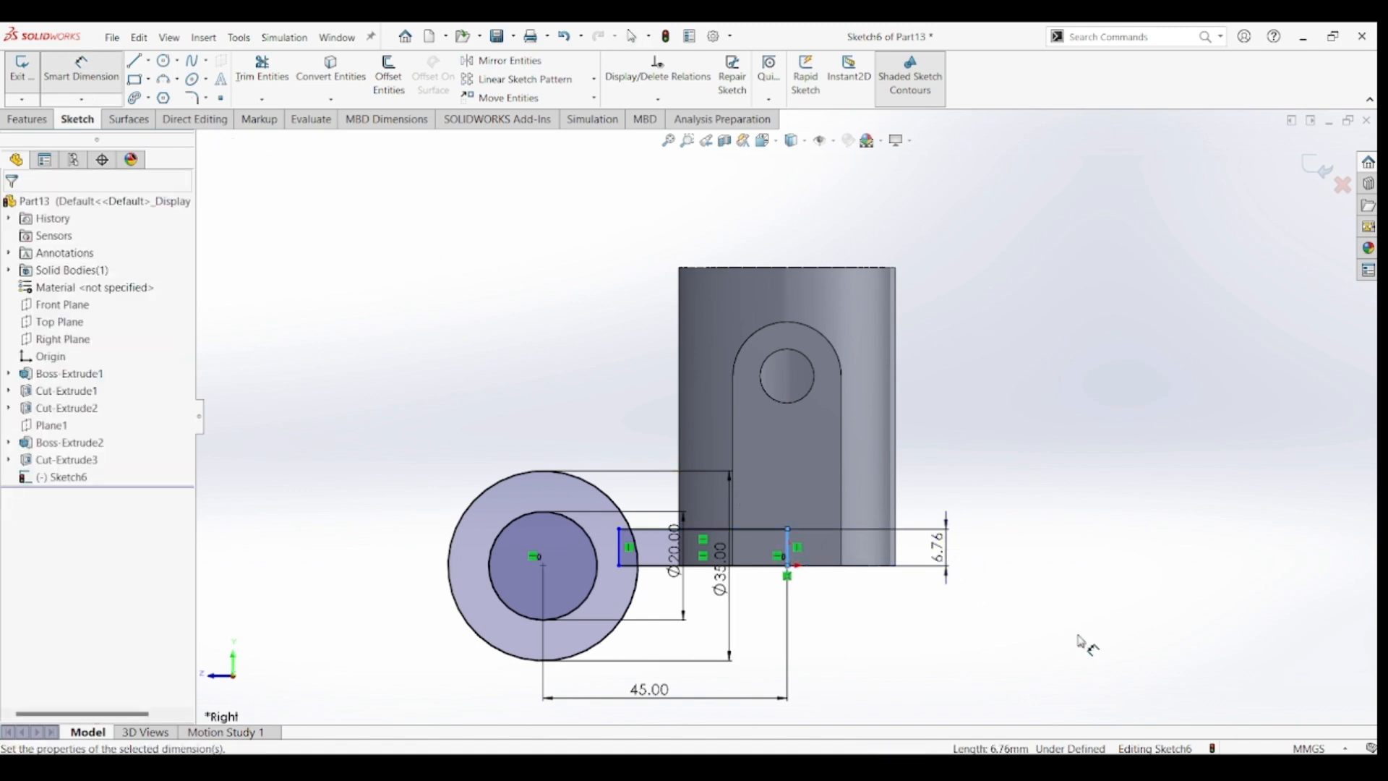
key(Return)
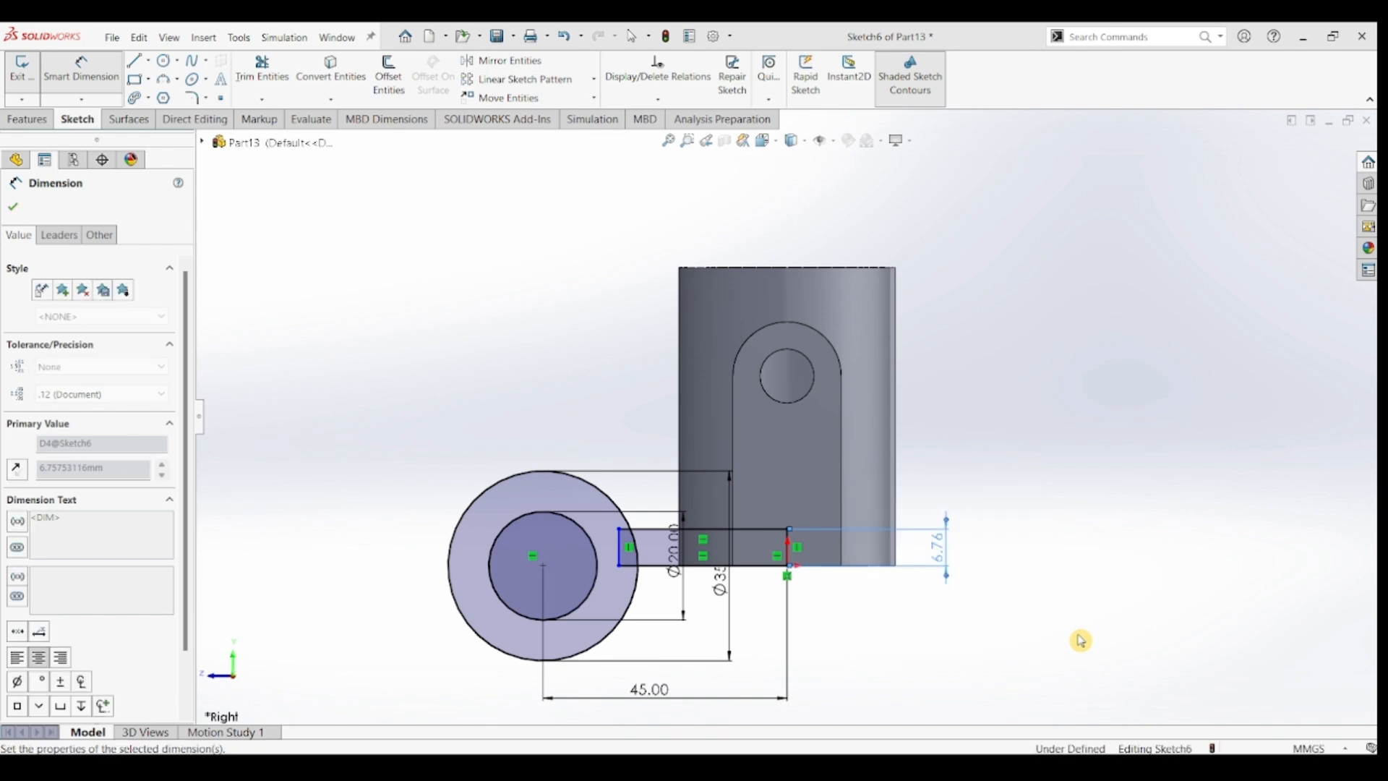
click(410, 337)
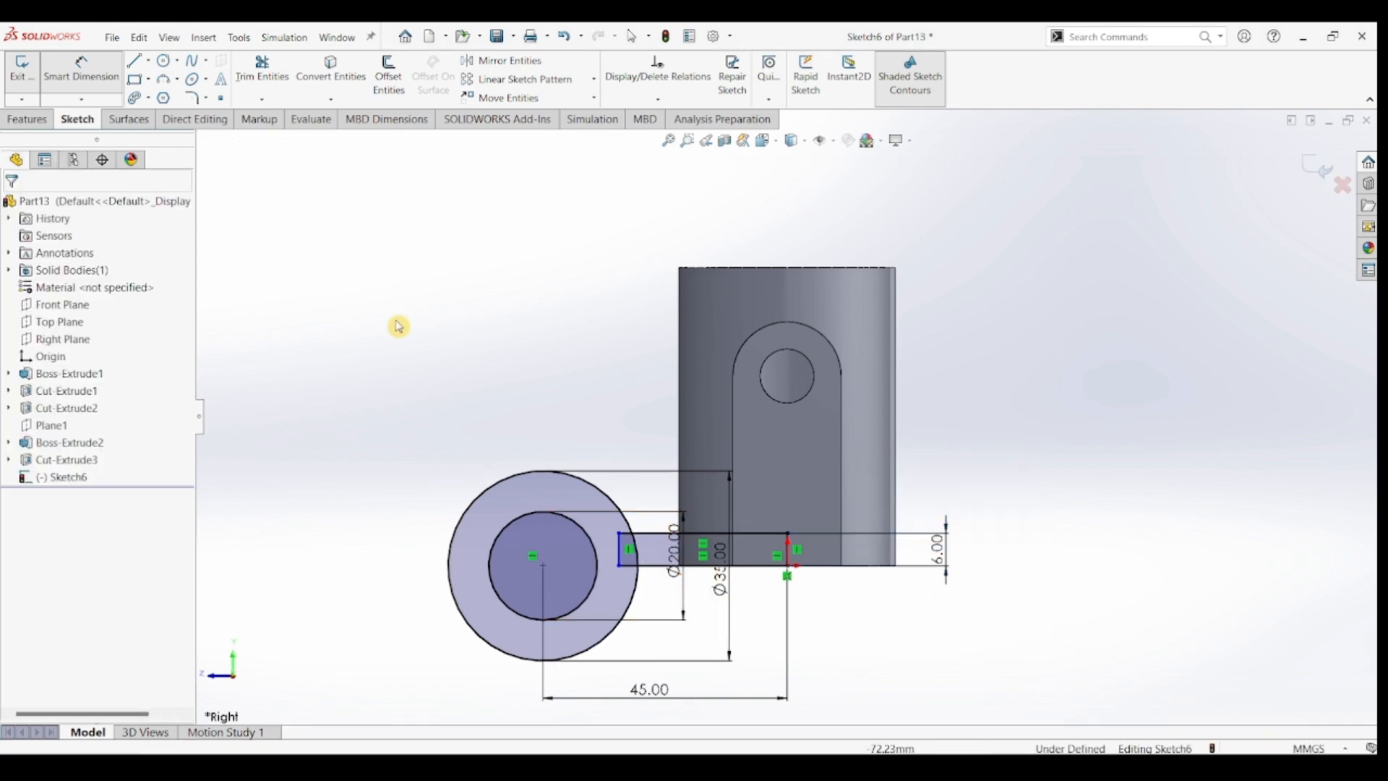
click(262, 69)
mouse_move(620, 587)
mouse_down()
mouse_move(628, 559)
mouse_move(614, 601)
mouse_up()
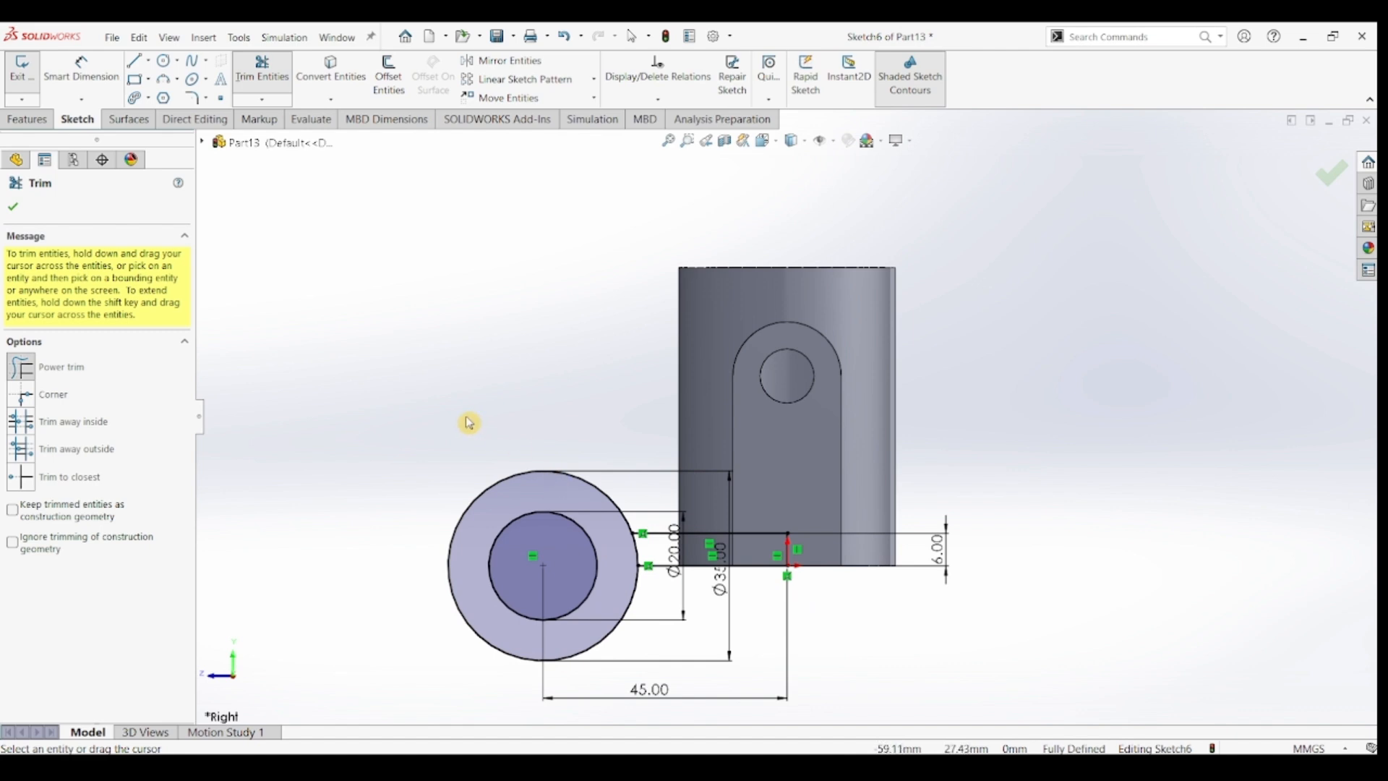
click(28, 123)
click(29, 74)
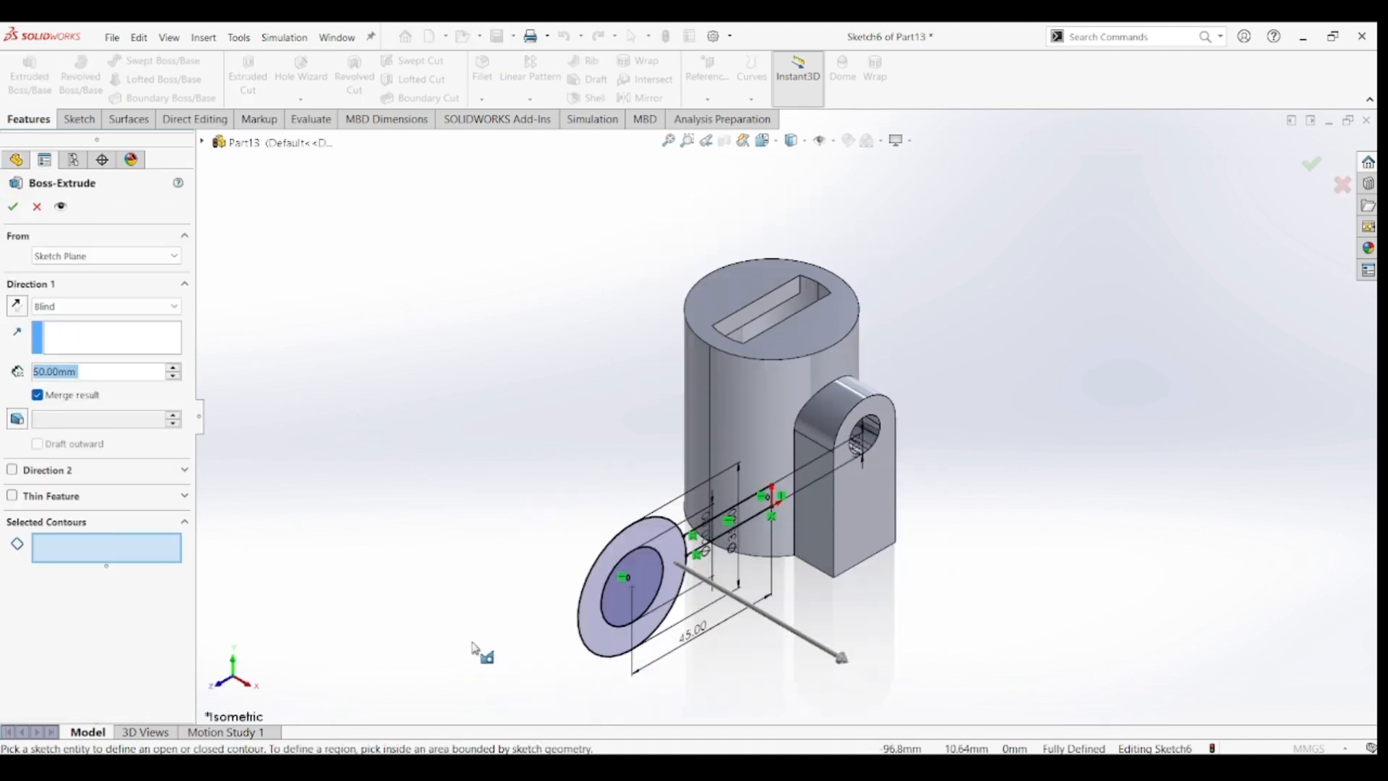
click(13, 207)
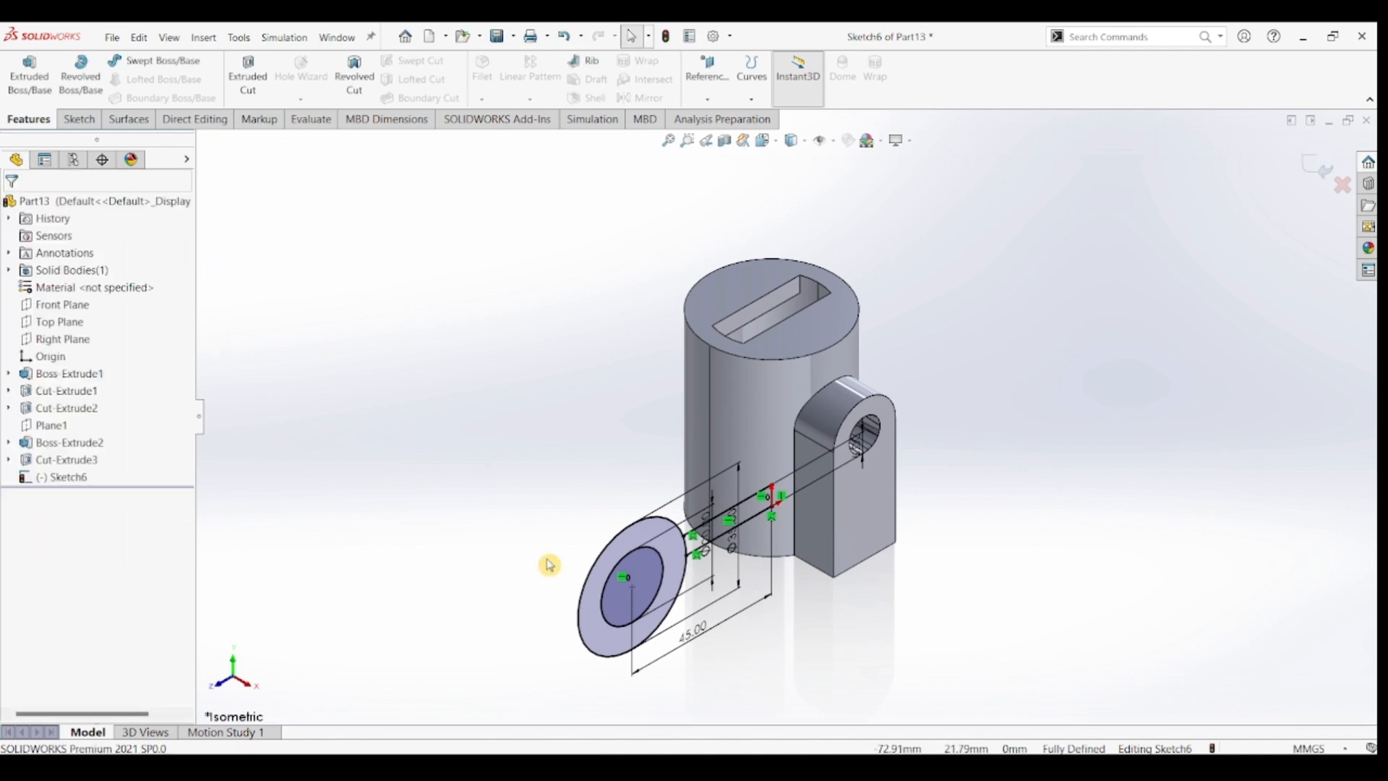
- Draw a horizontal line across both circles through their centre, from the strip's lower corner to the far side of the outer circle
click(79, 118)
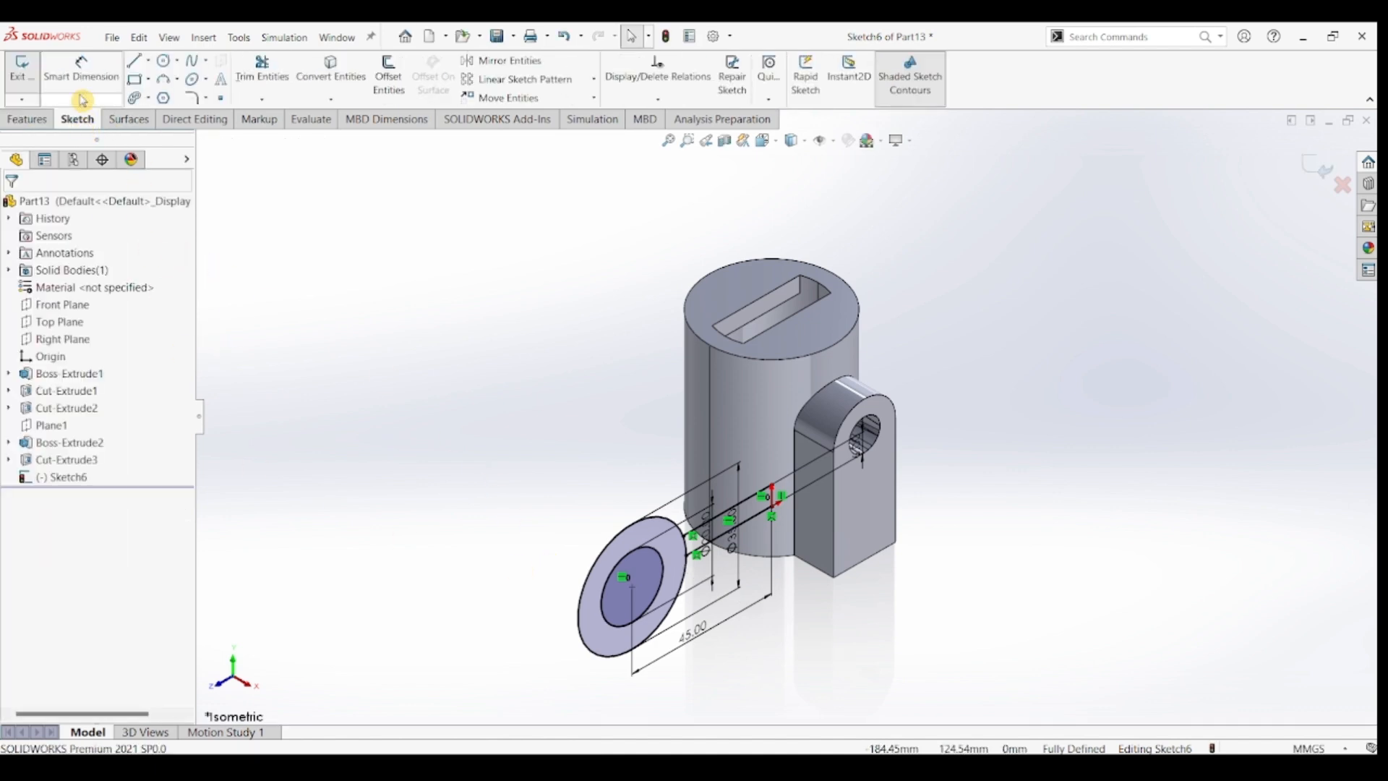
click(685, 555)
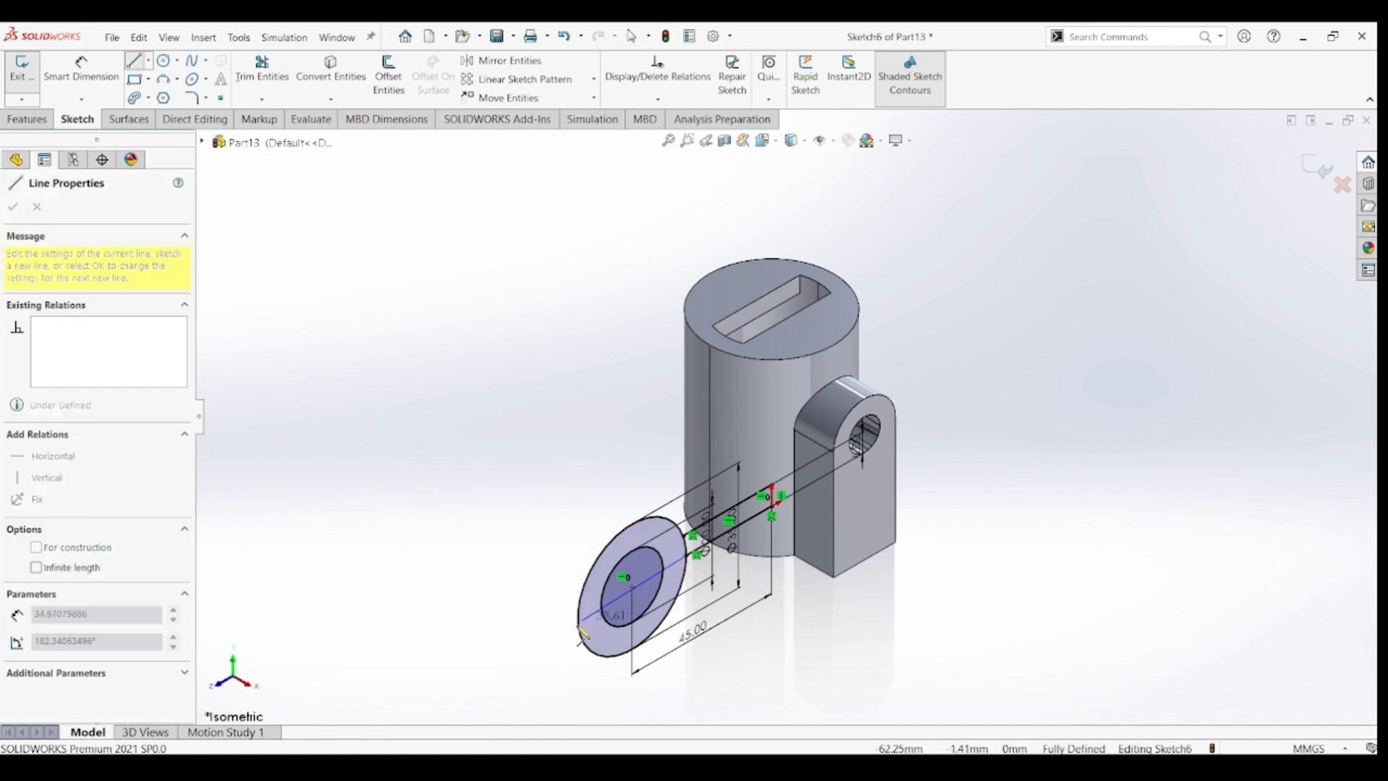
click(581, 610)
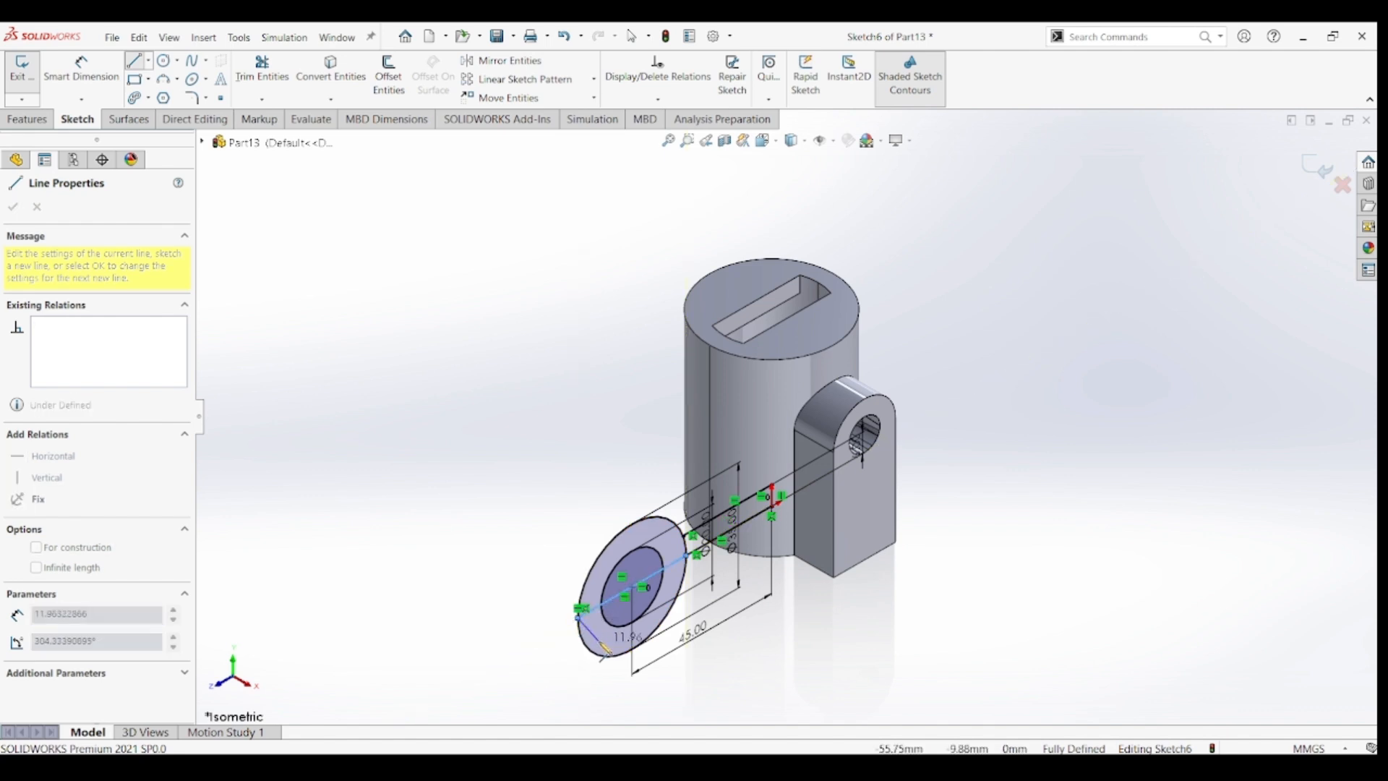
key(Escape)
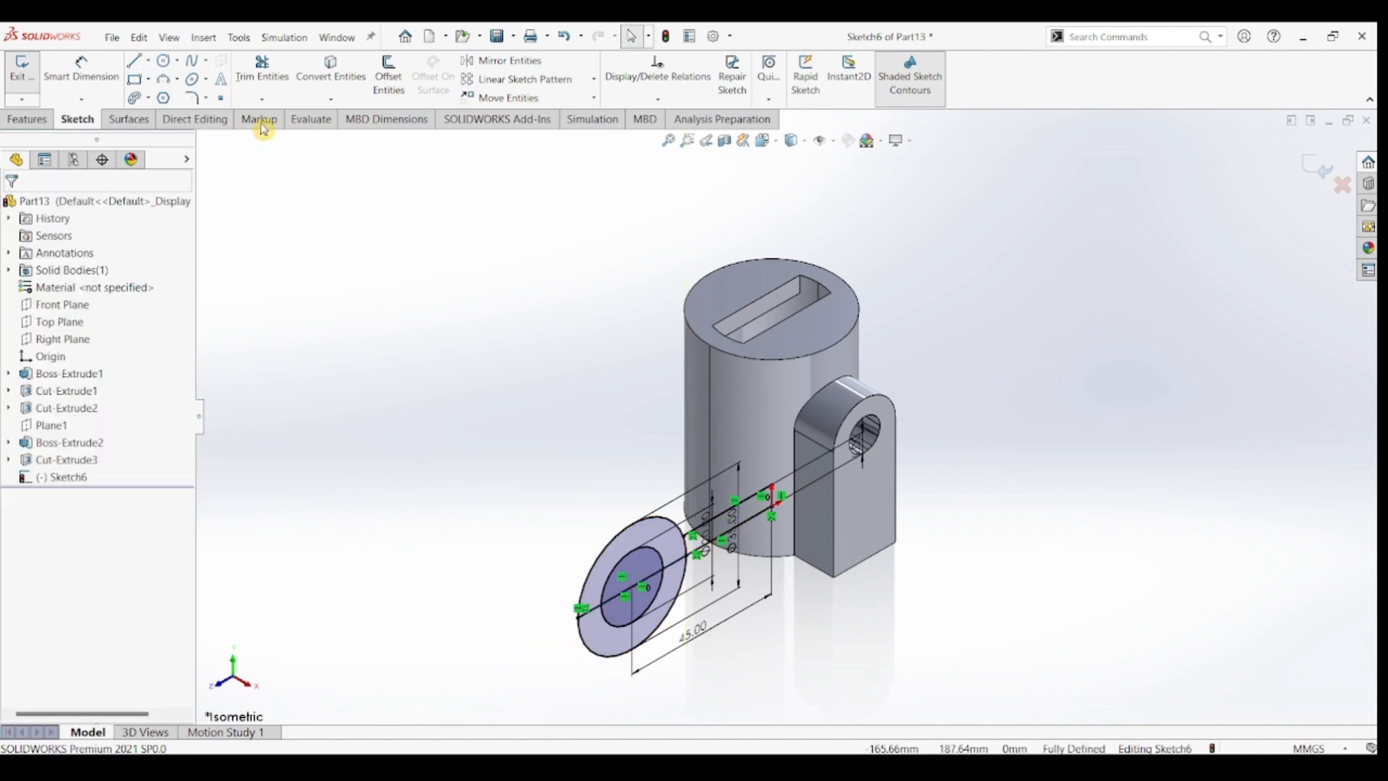
- Trim away the lower halves of both circles and the line inside the inner circle, leaving a half-ring profile
click(263, 78)
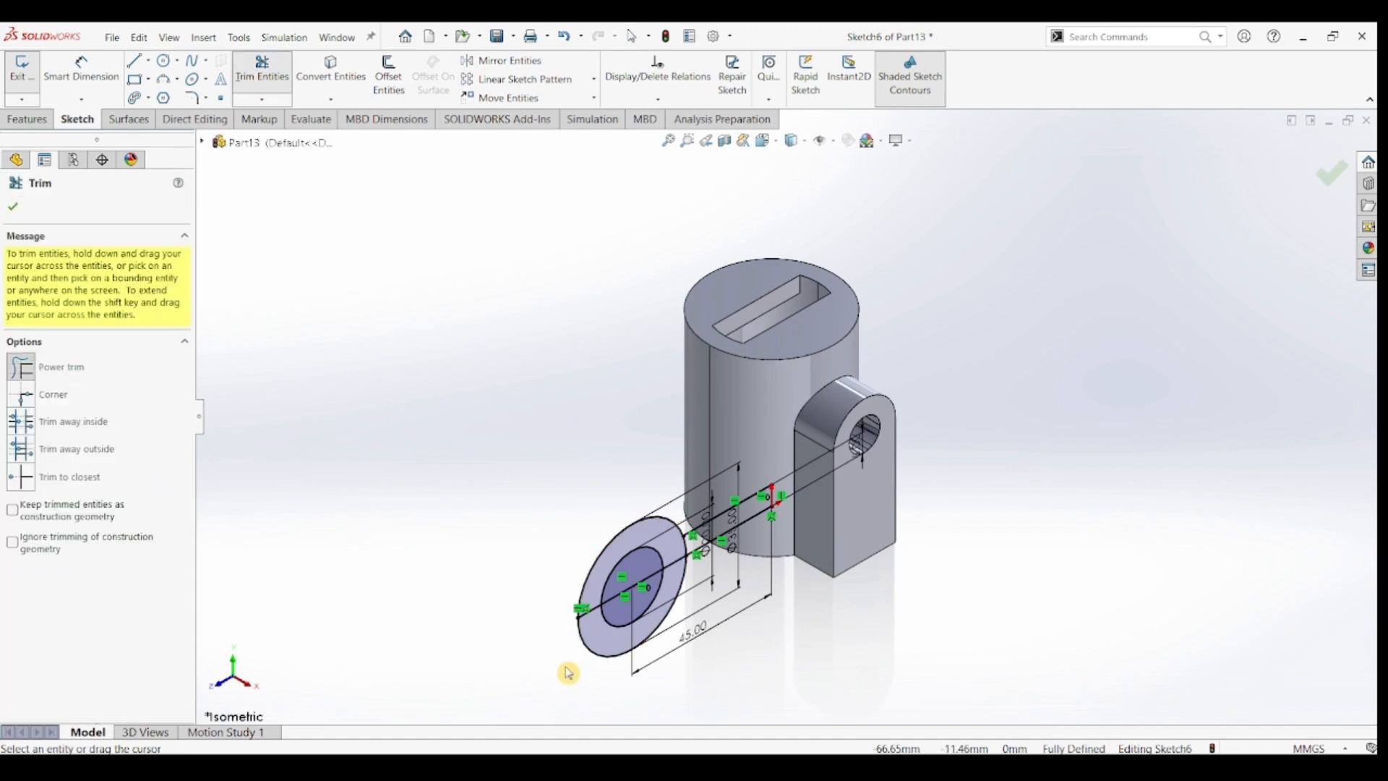
drag(568, 673, 630, 609)
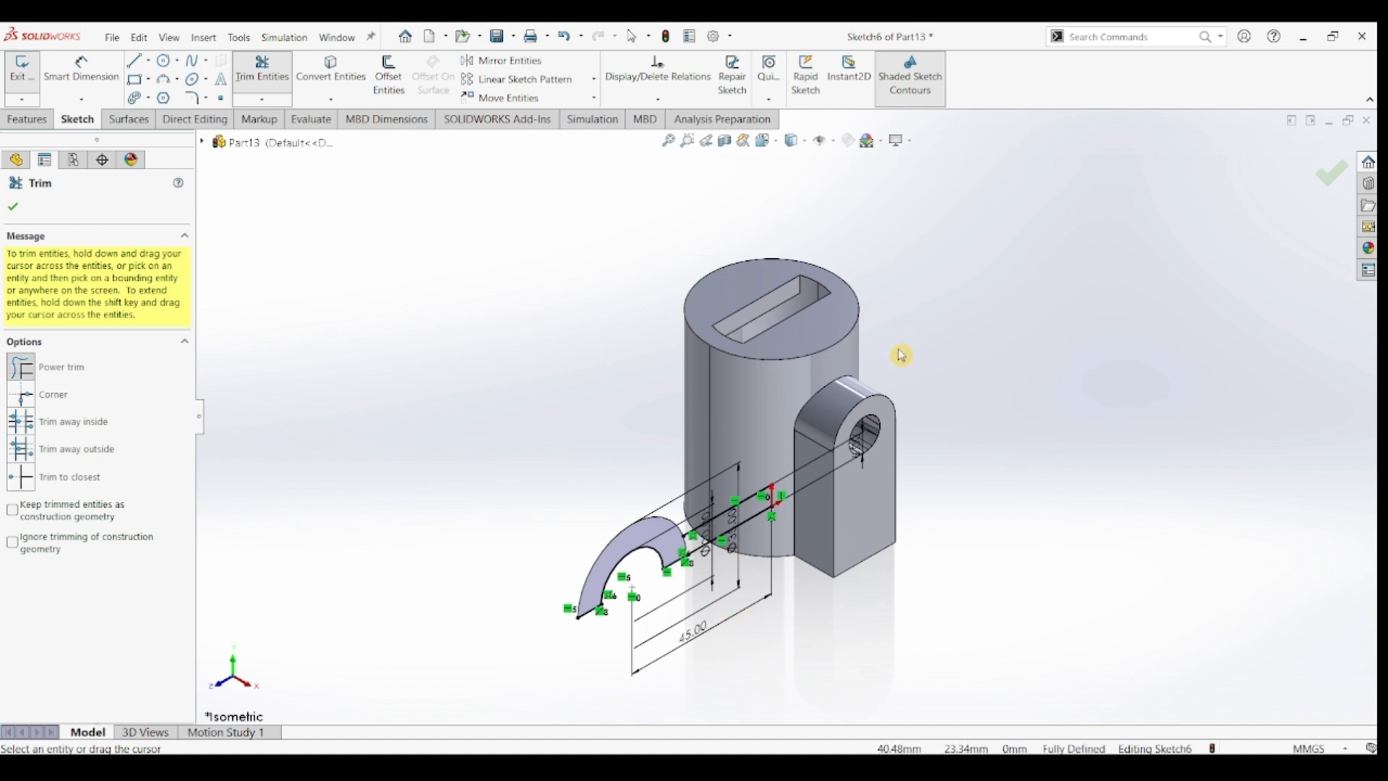
click(12, 207)
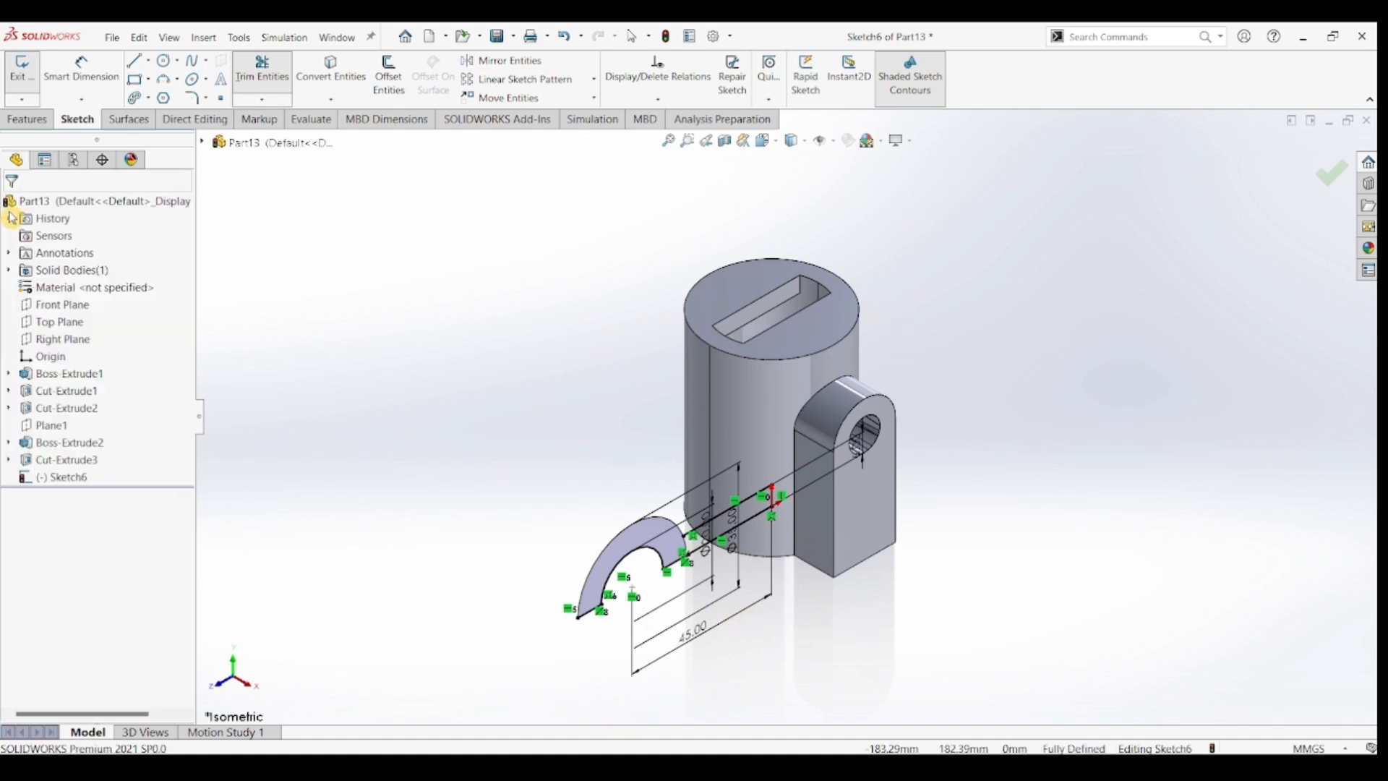
- Start a Boss-Extrude of the half-ring contour only, with a blind depth of 35 mm in Direction 1
click(29, 120)
click(33, 77)
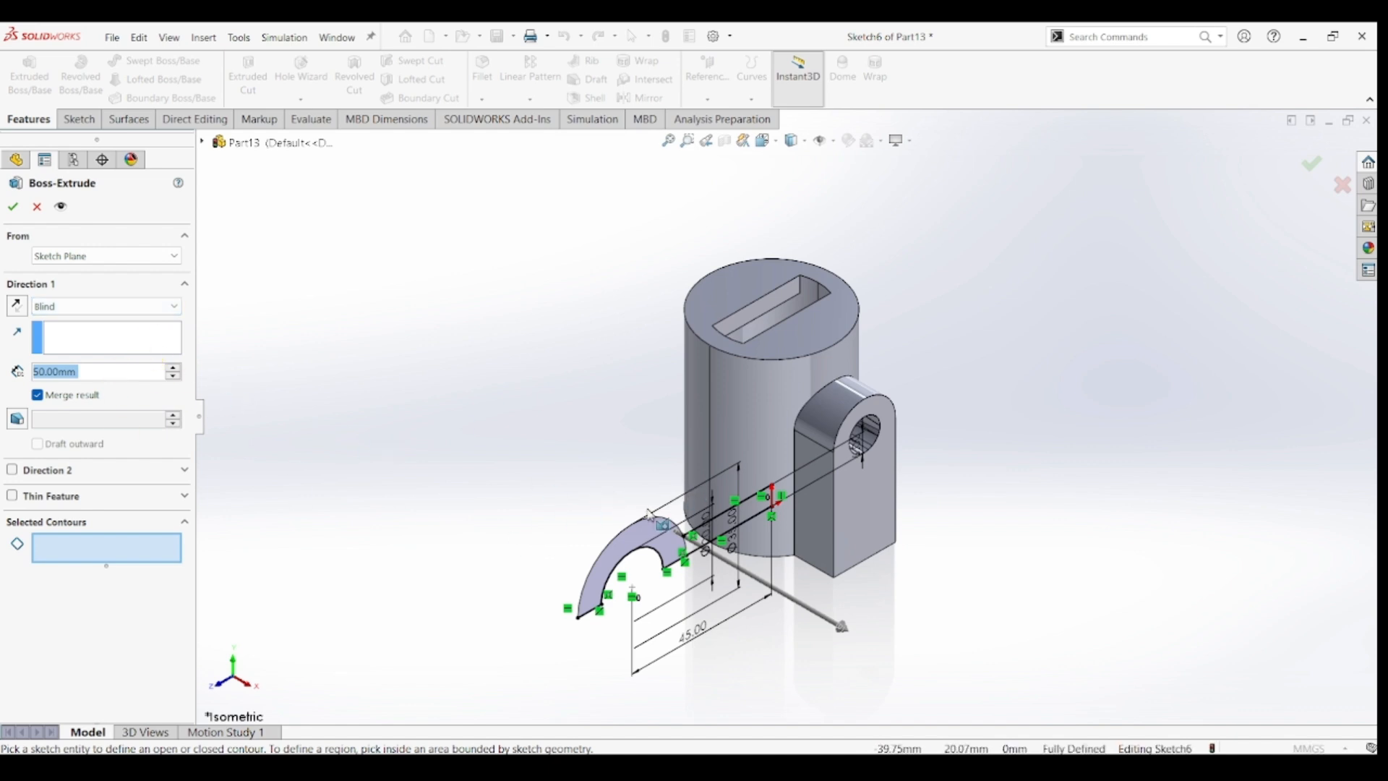
click(650, 535)
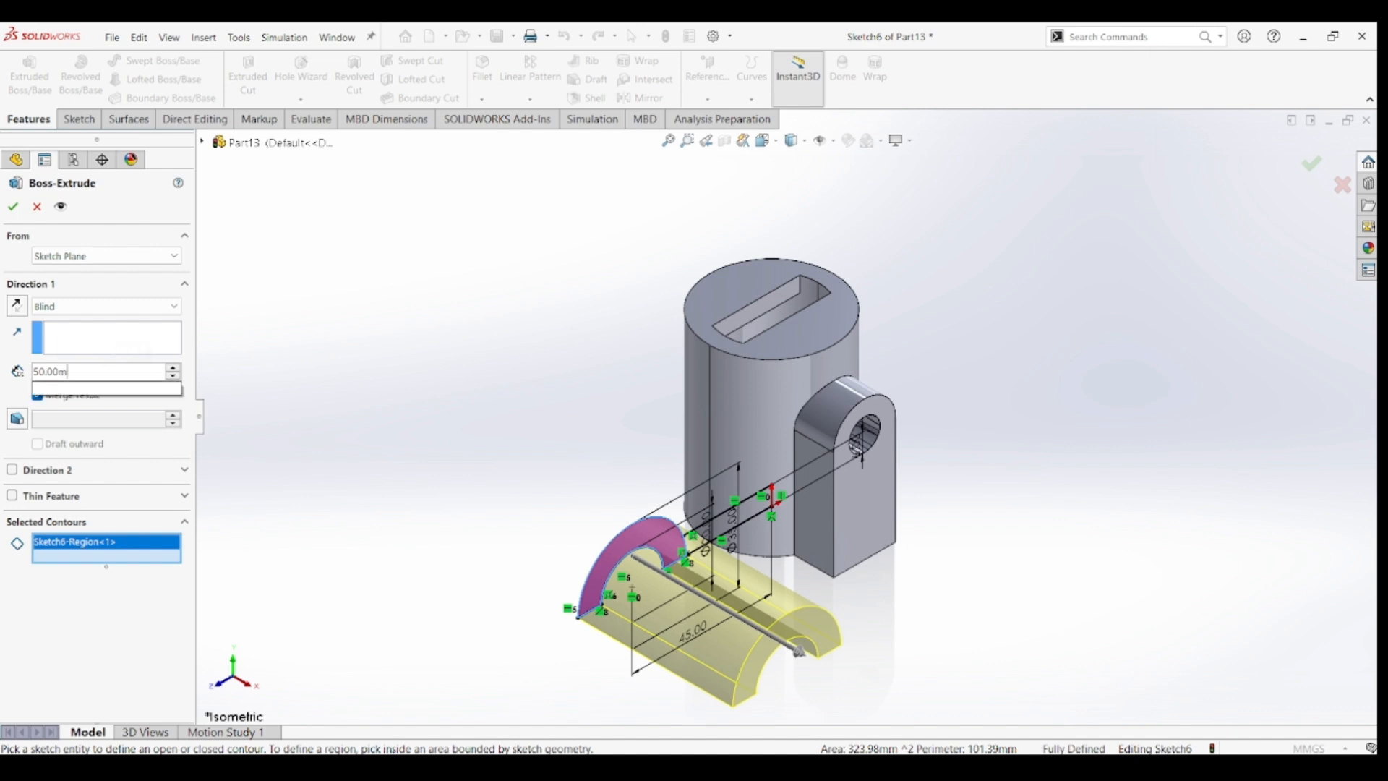
key(BackSpace)
key(BackSpace)
key(BackSpace)
key(BackSpace)
key(BackSpace)
key(BackSpace)
text(35)
key(Return)
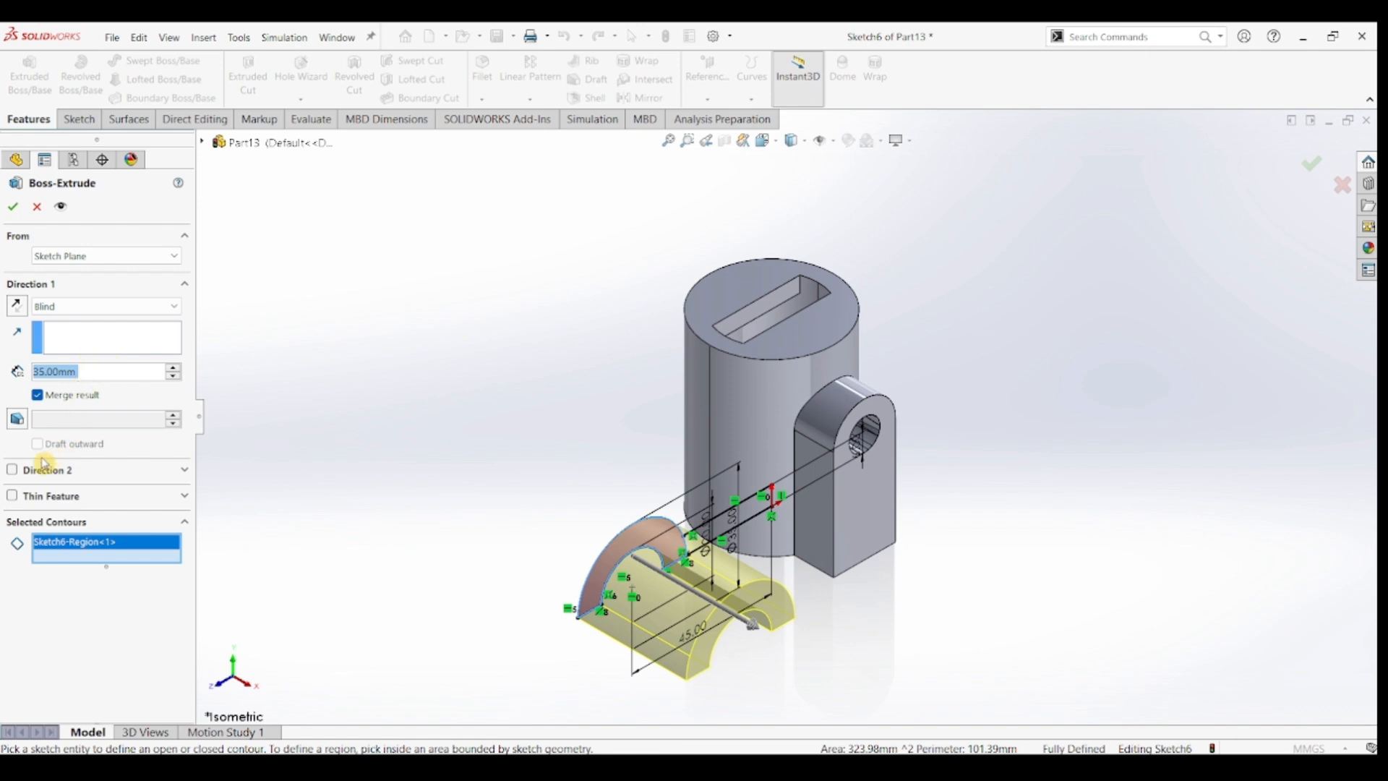
- Add a second blind direction of 15 mm to the half-ring extrusion and complete it
click(12, 470)
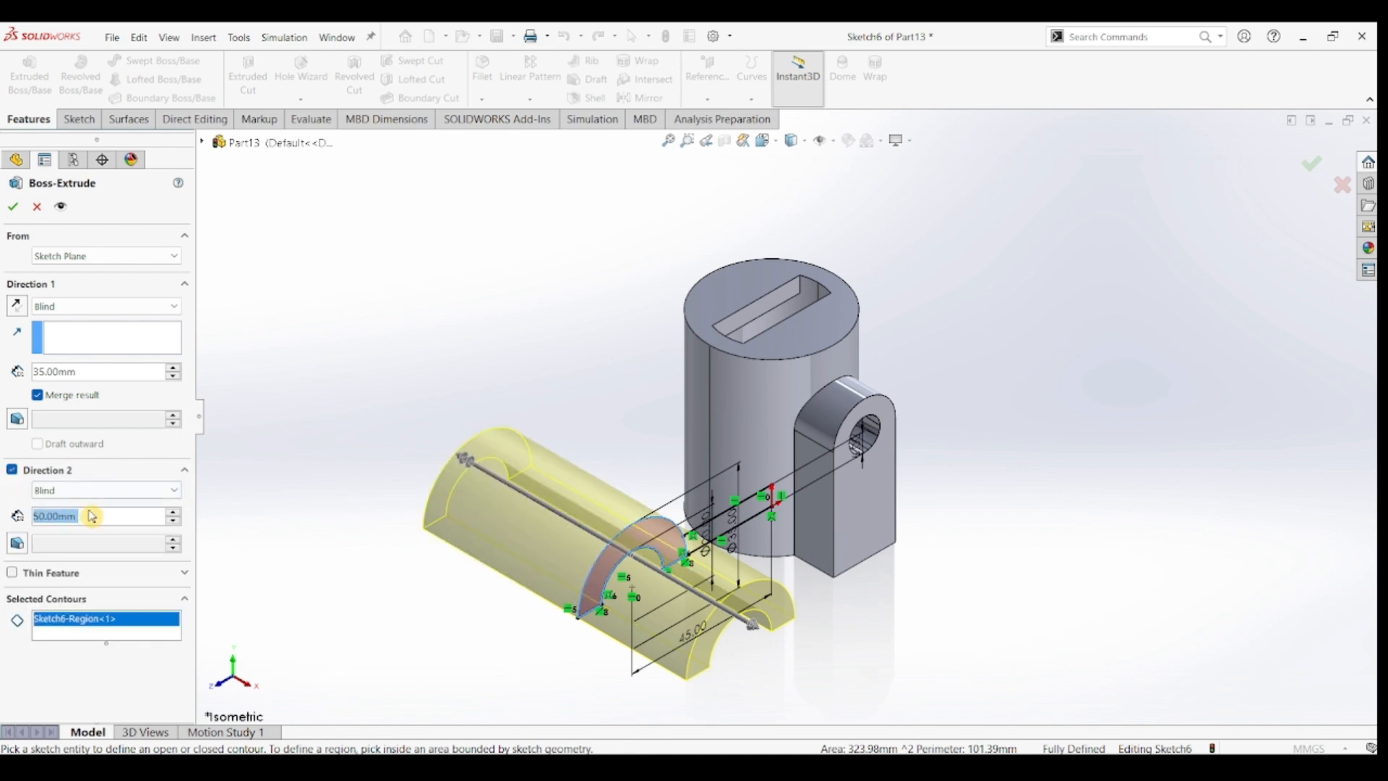
text(15)
key(Return)
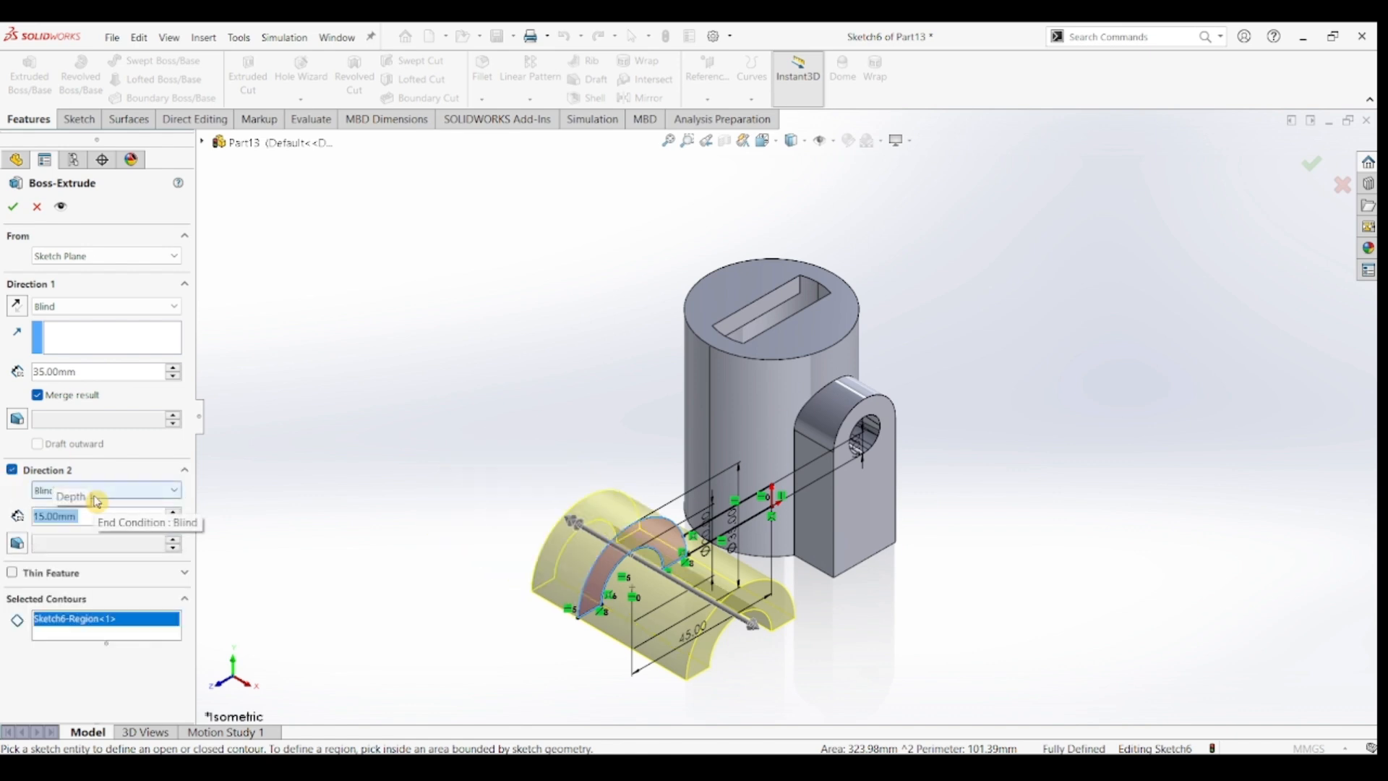
click(16, 210)
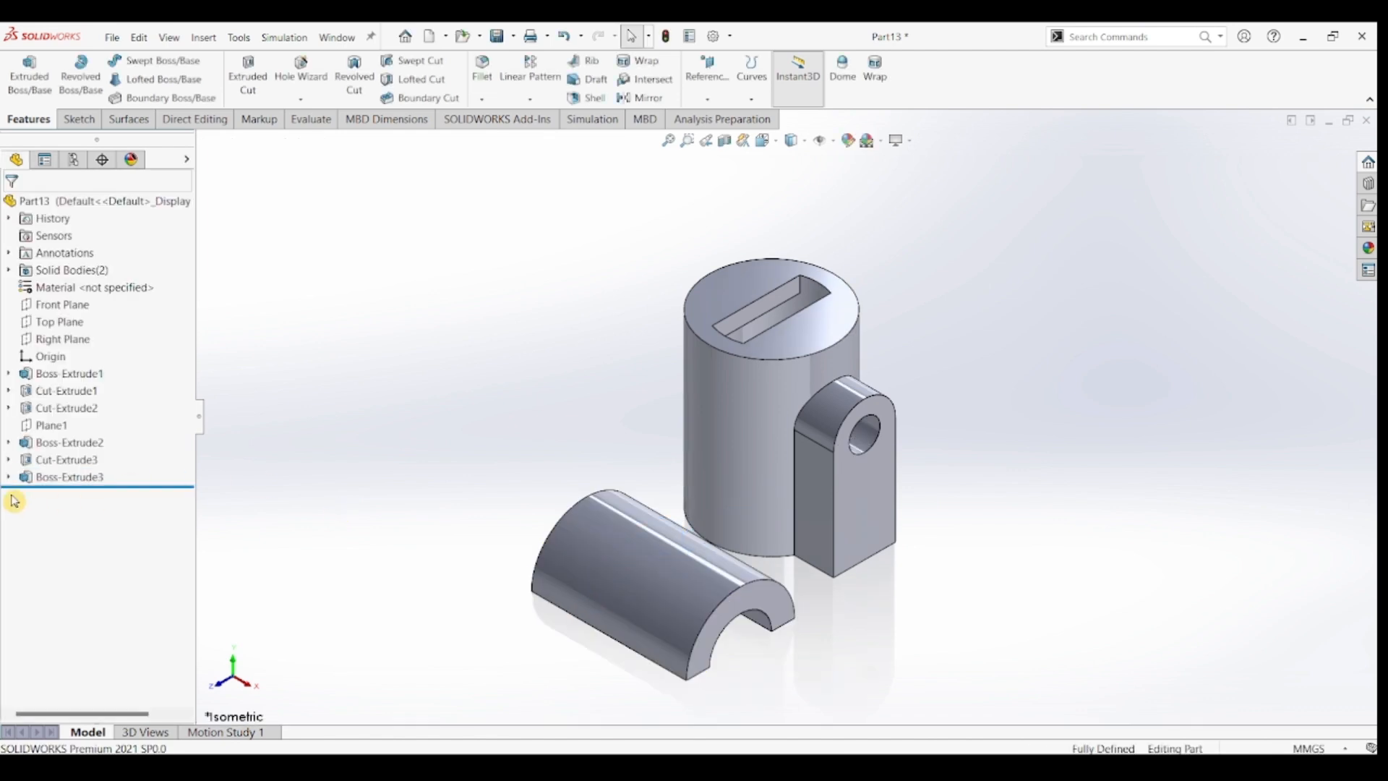
- Extrude the strip contour of Sketch6 as a merged boss, 31 mm blind in Direction 1 and 4 mm in Direction 2
click(9, 479)
click(70, 499)
click(75, 452)
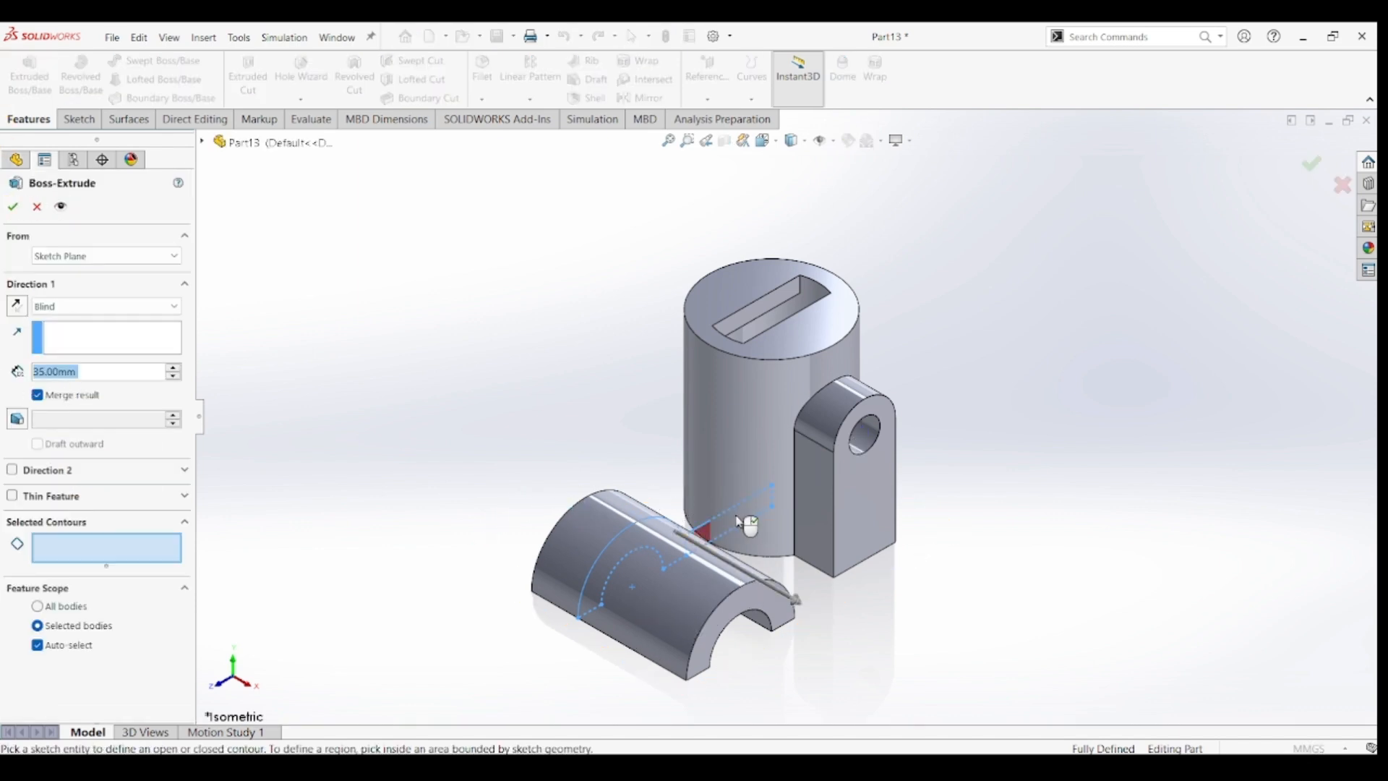
click(721, 527)
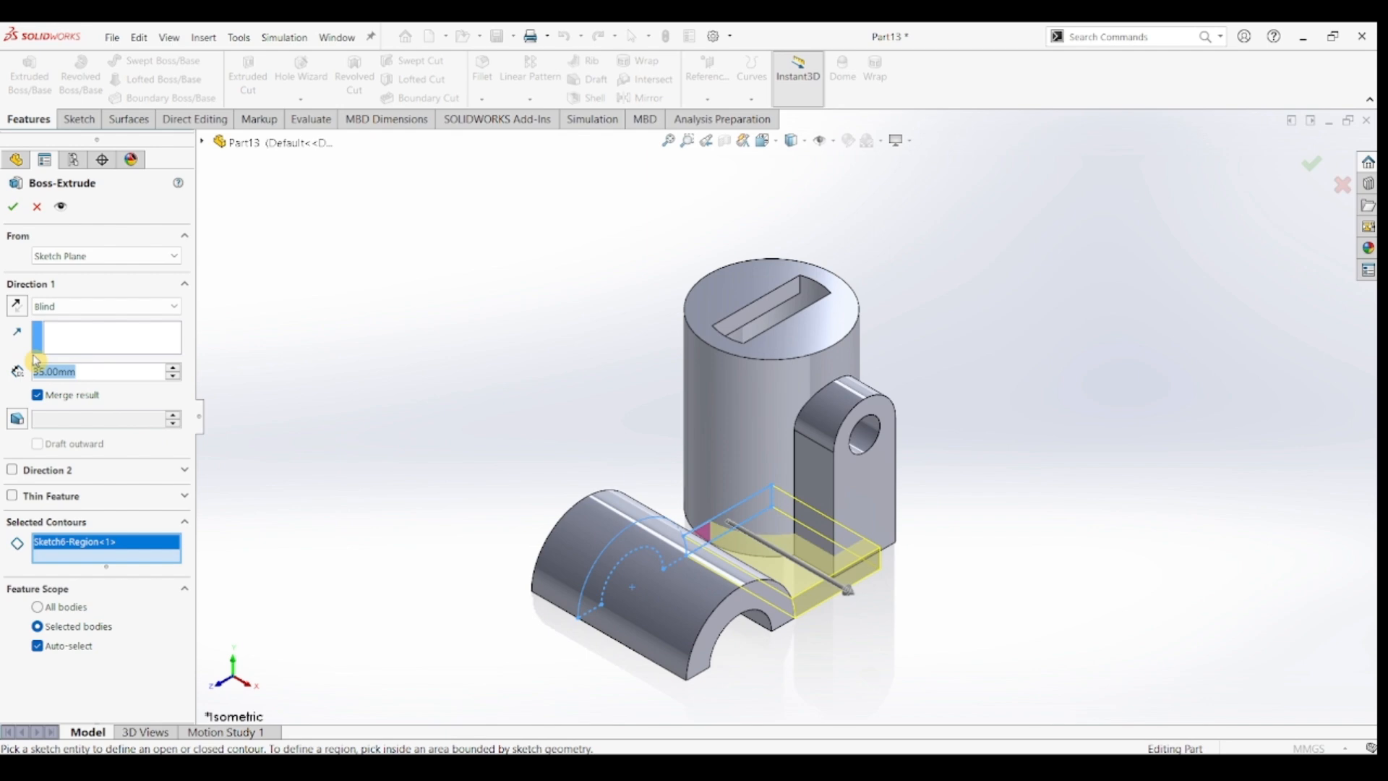
text(31)
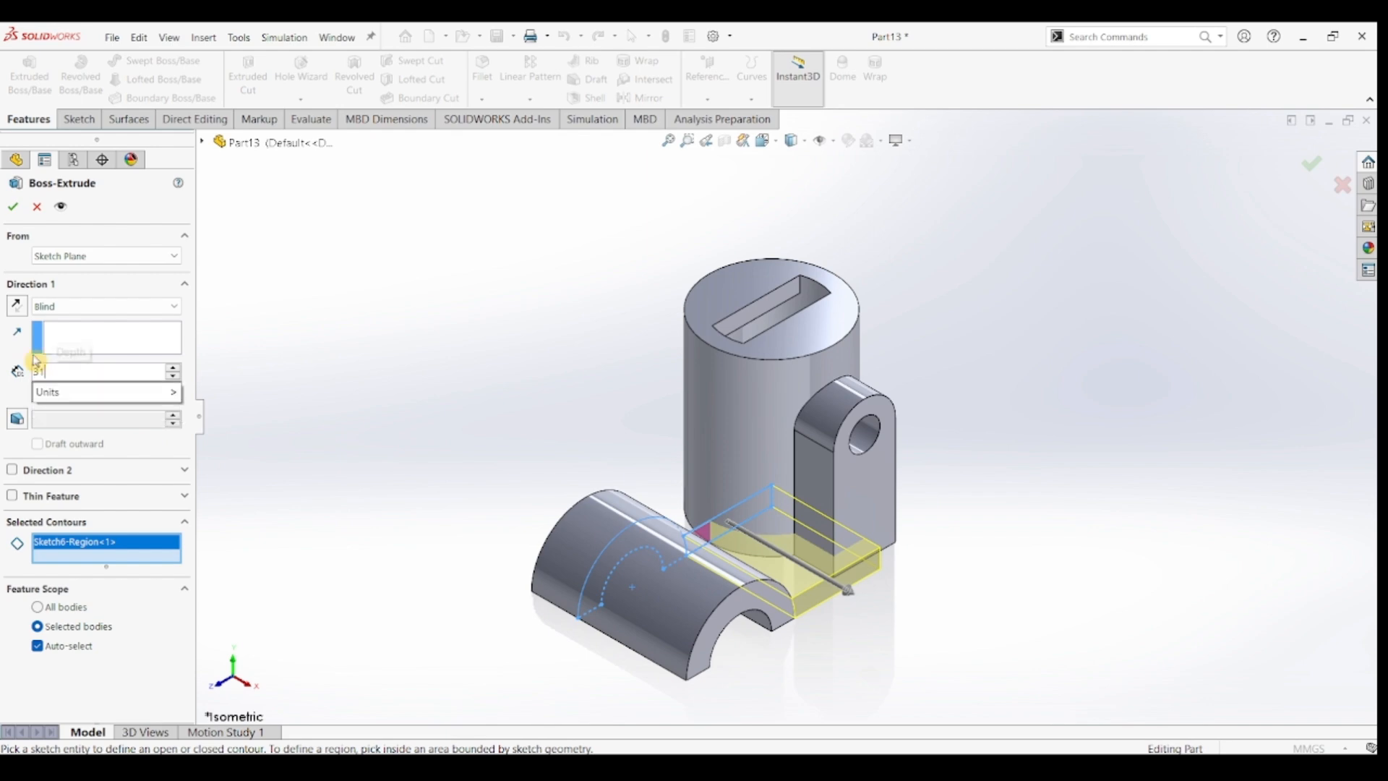
key(Return)
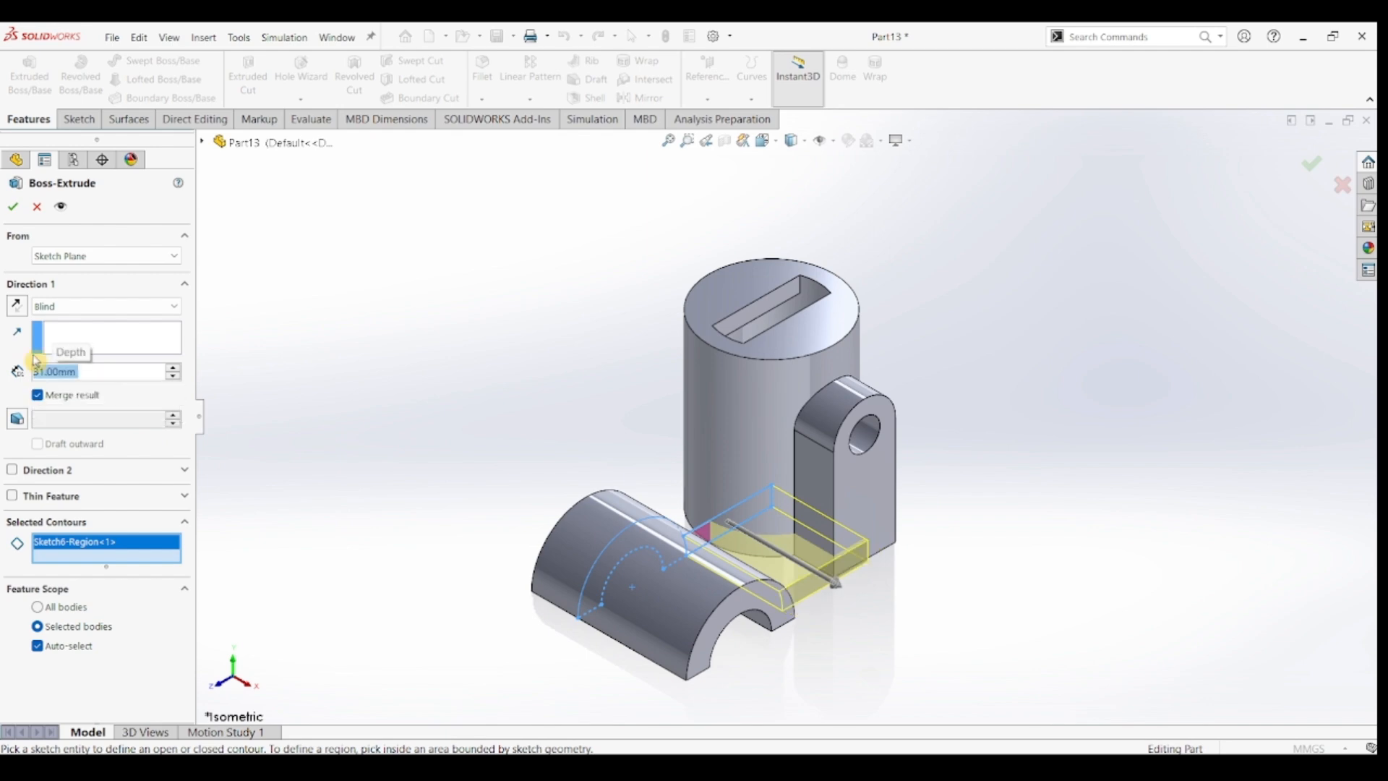
click(15, 472)
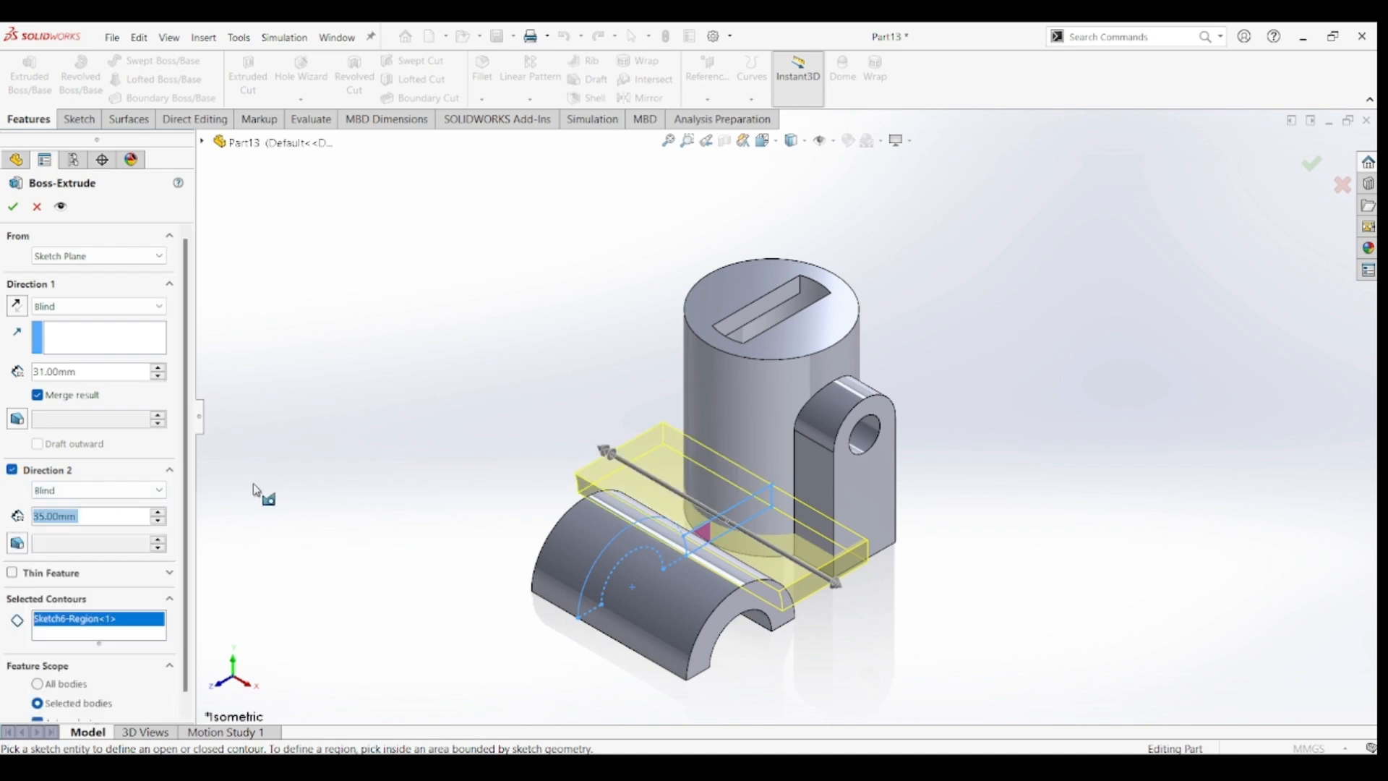
text(4)
key(Return)
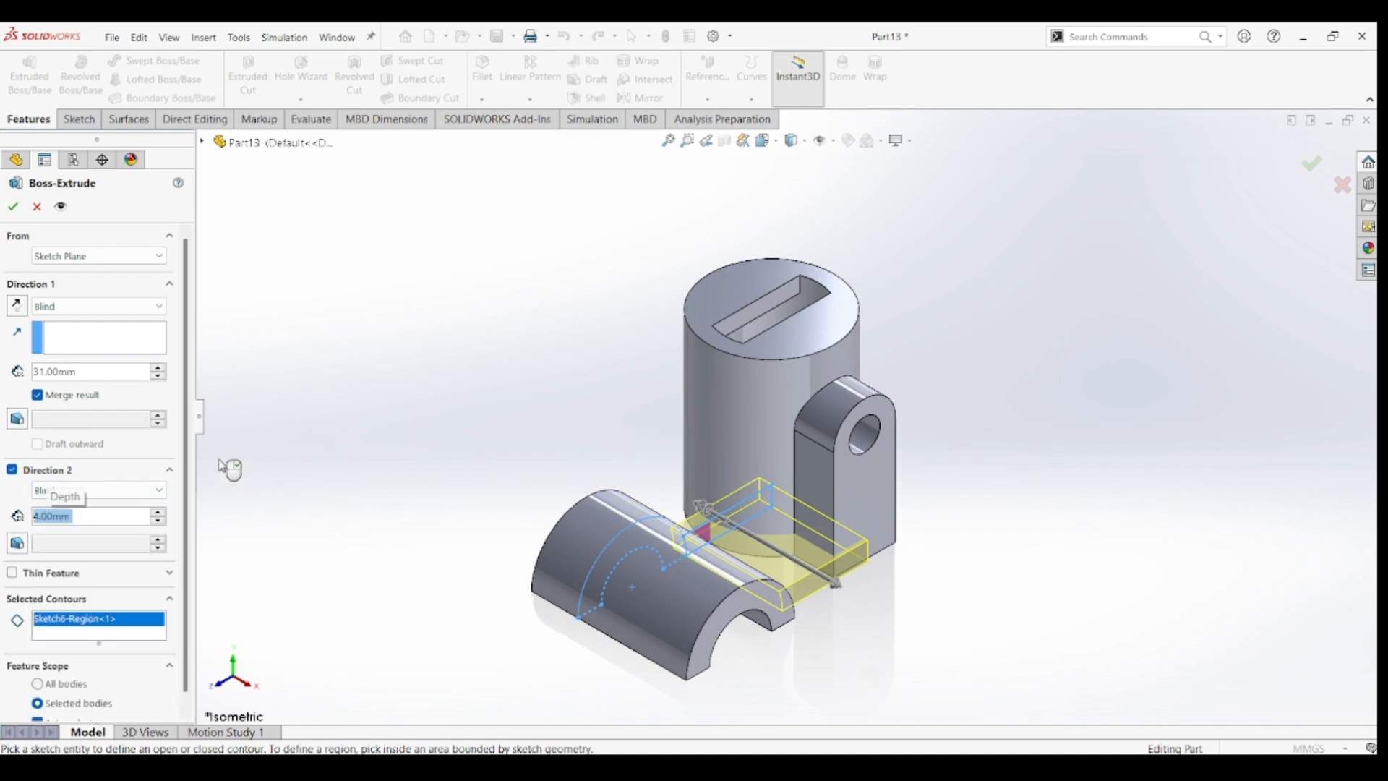
click(12, 206)
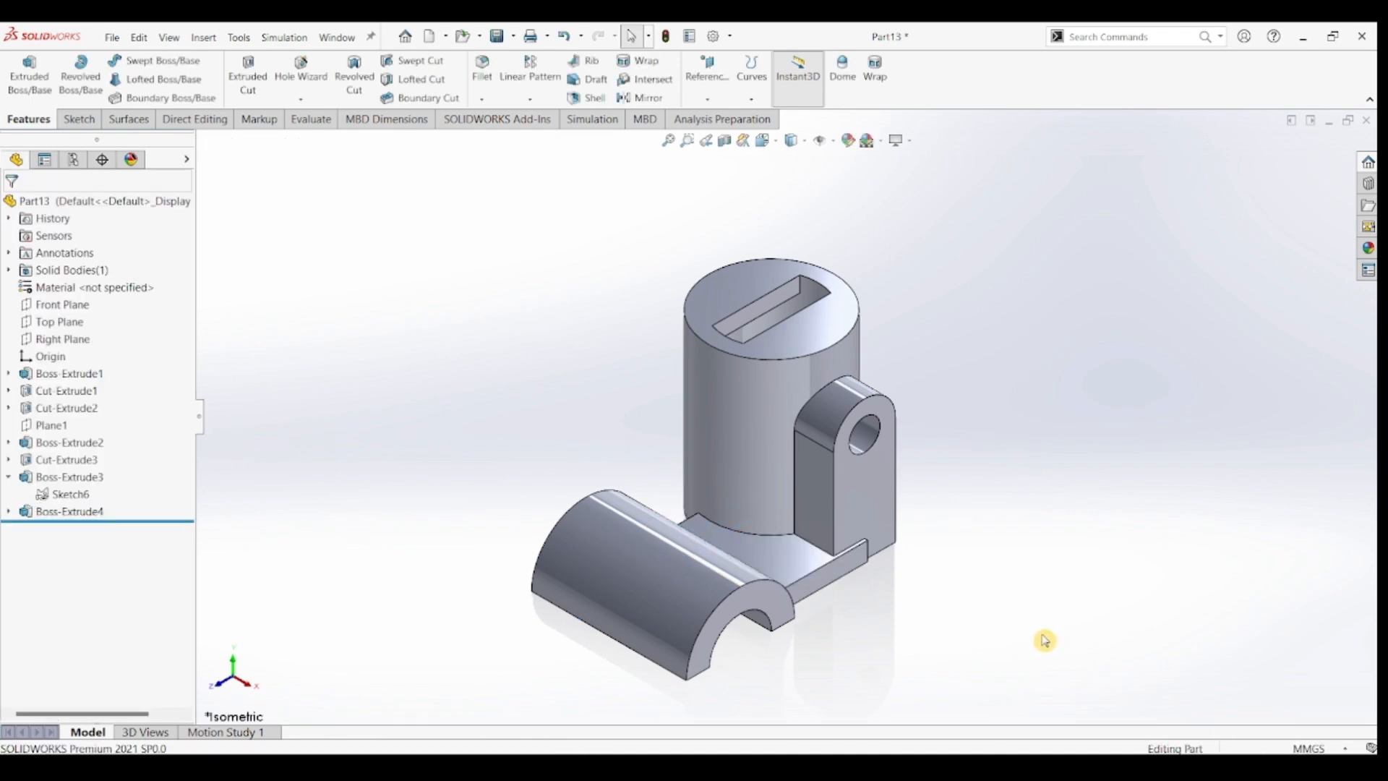
- Edit the connecting strip's extrusion and set its Direction 1 depth to 30 mm
middle_drag(1045, 640, 247, 545)
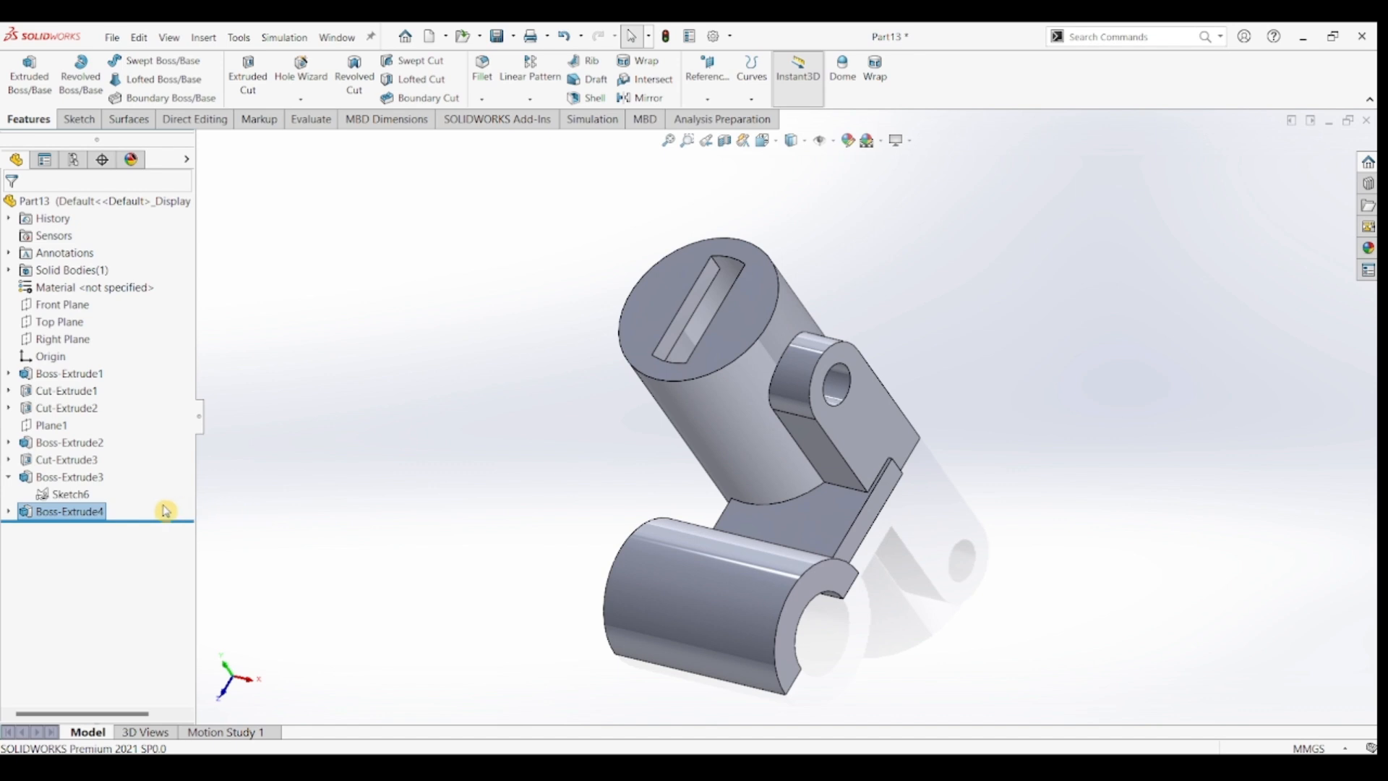
click(85, 512)
click(86, 511)
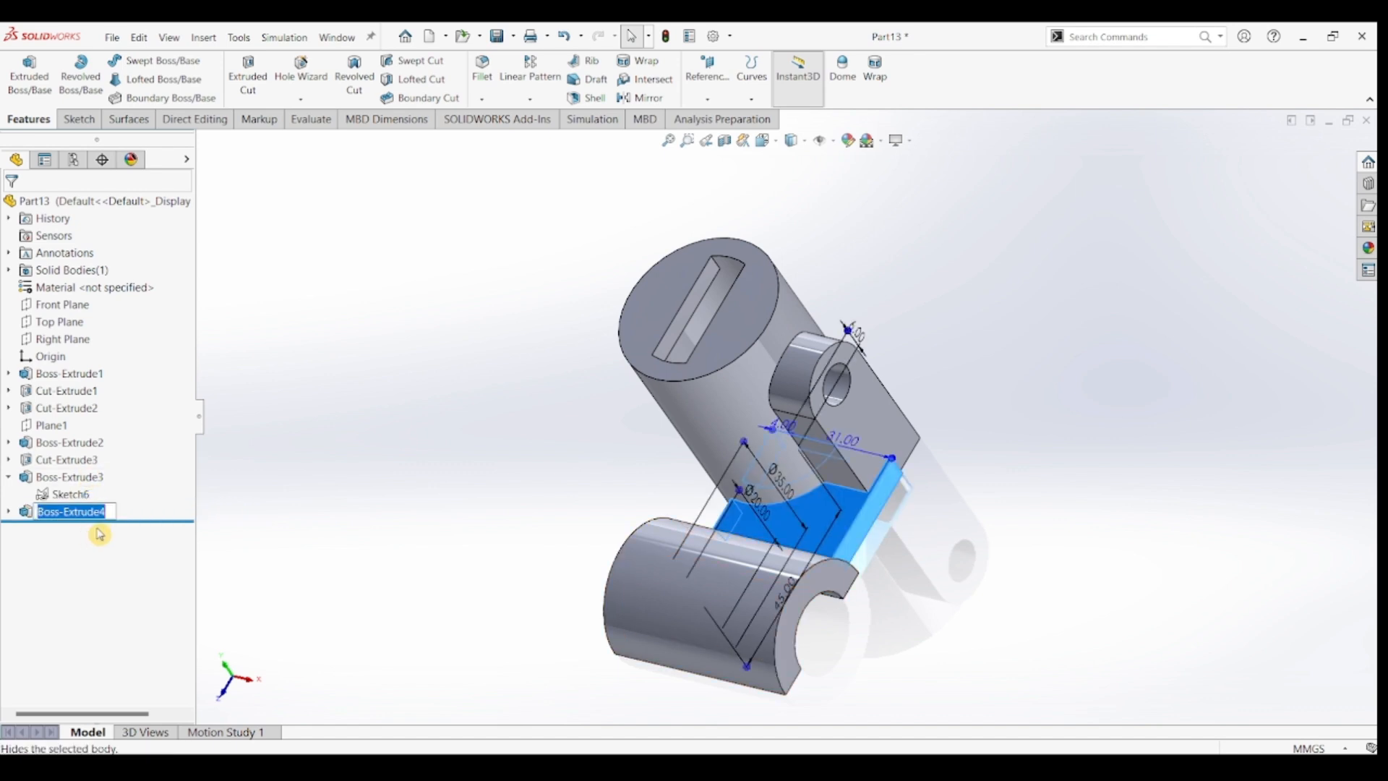
click(228, 515)
click(102, 512)
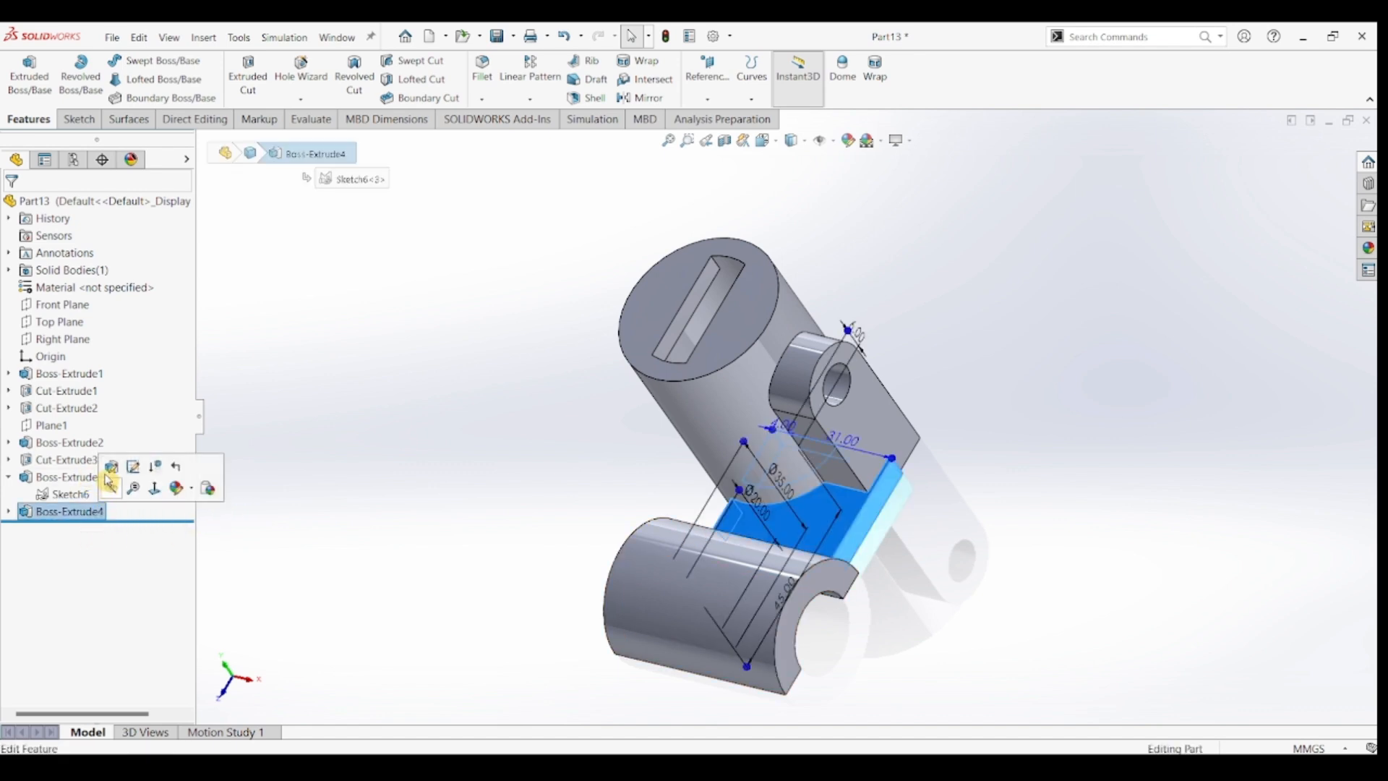
click(112, 470)
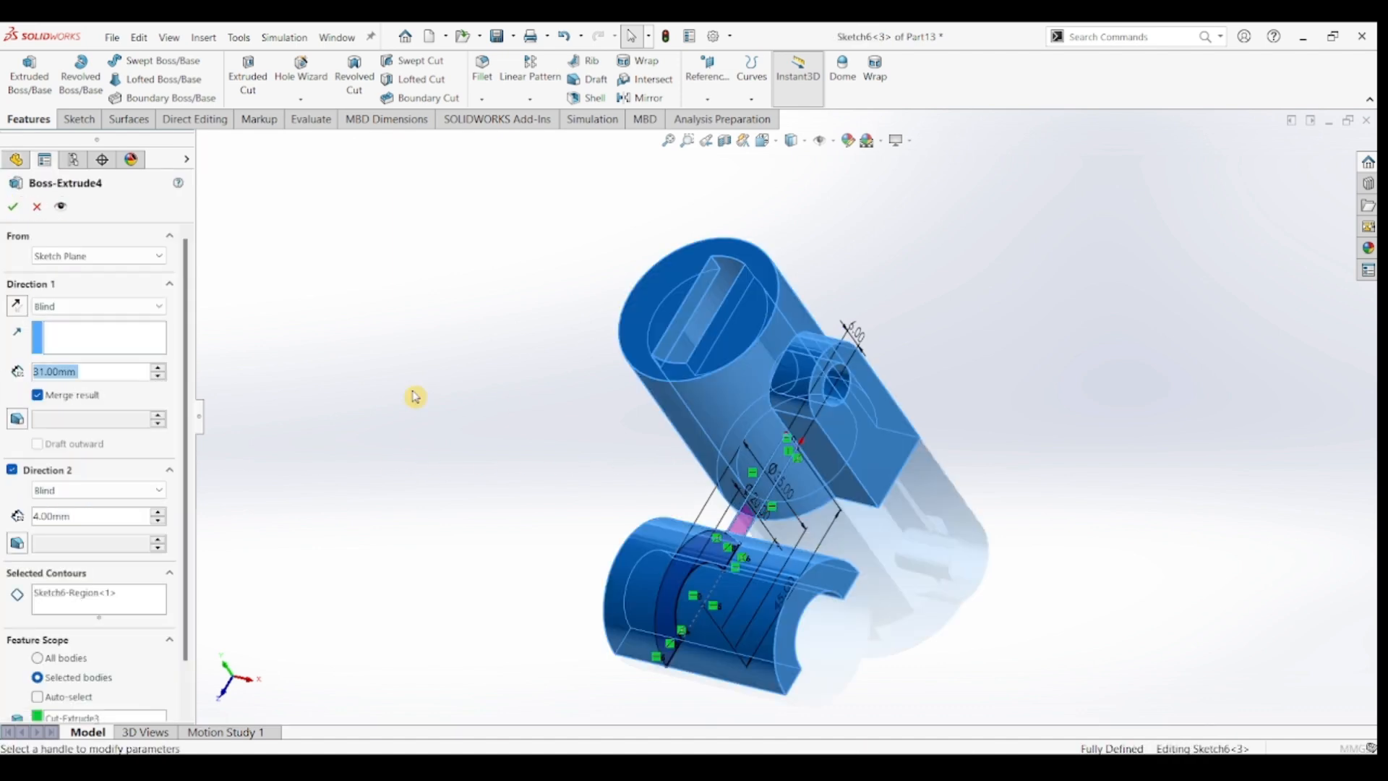
text(30)
key(Return)
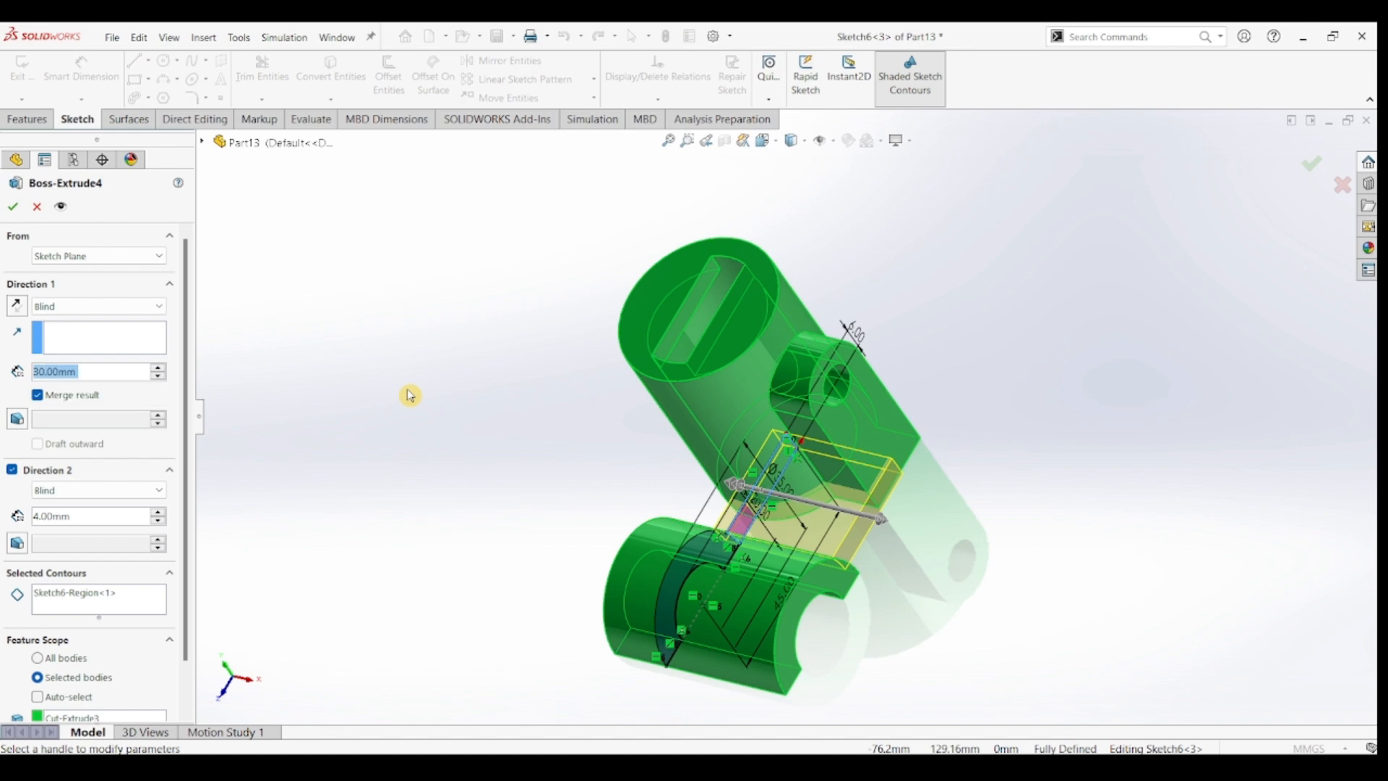
click(14, 210)
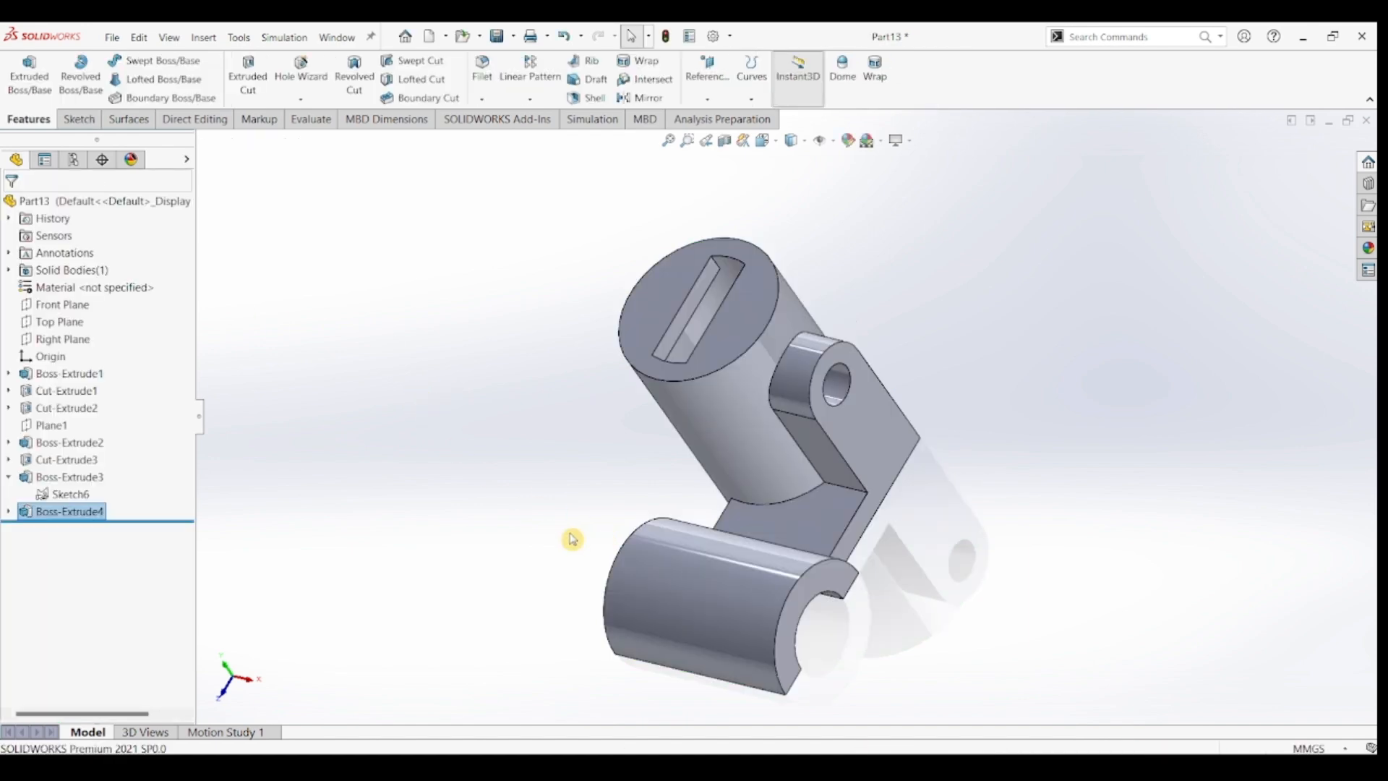
- Edit the half-ring clamp's extrusion and set its Direction 1 depth to 34 mm
click(67, 477)
click(77, 460)
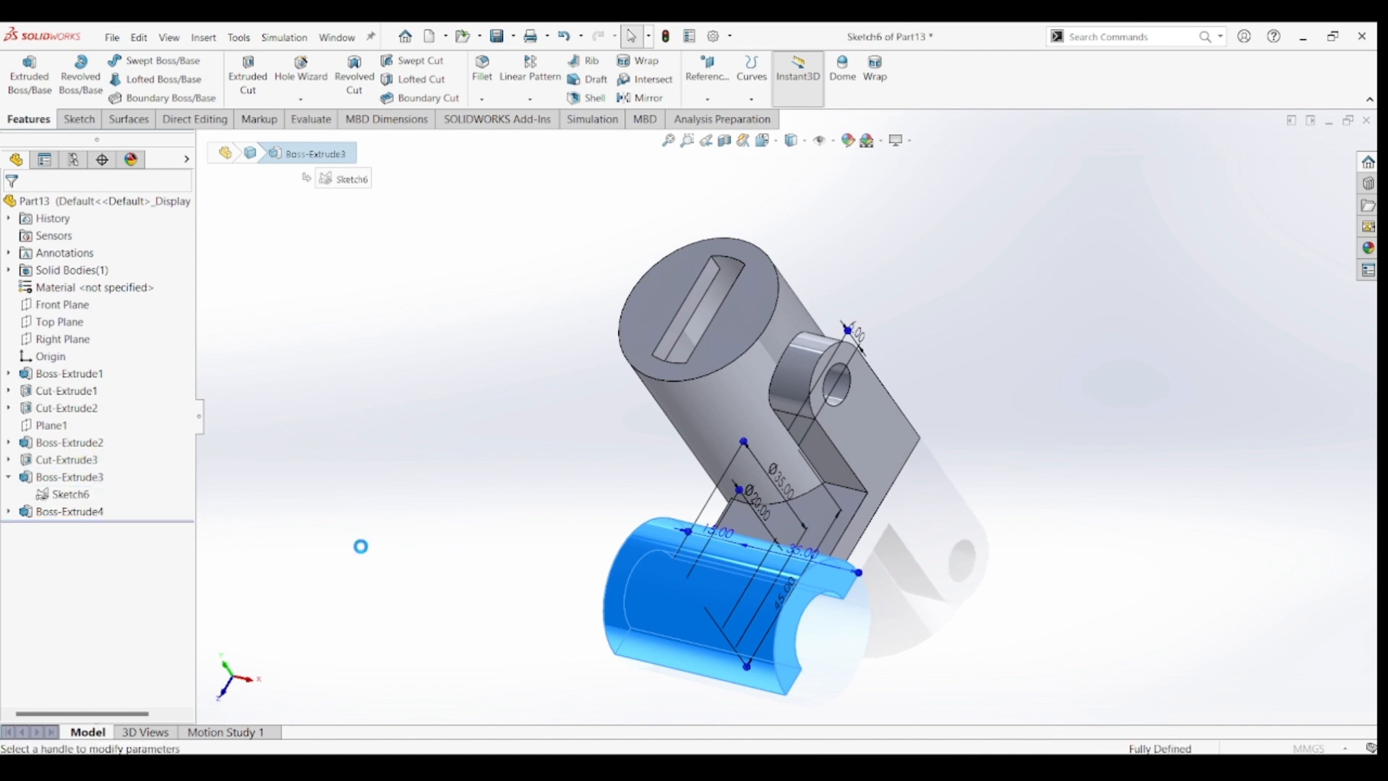
text(34)
key(Return)
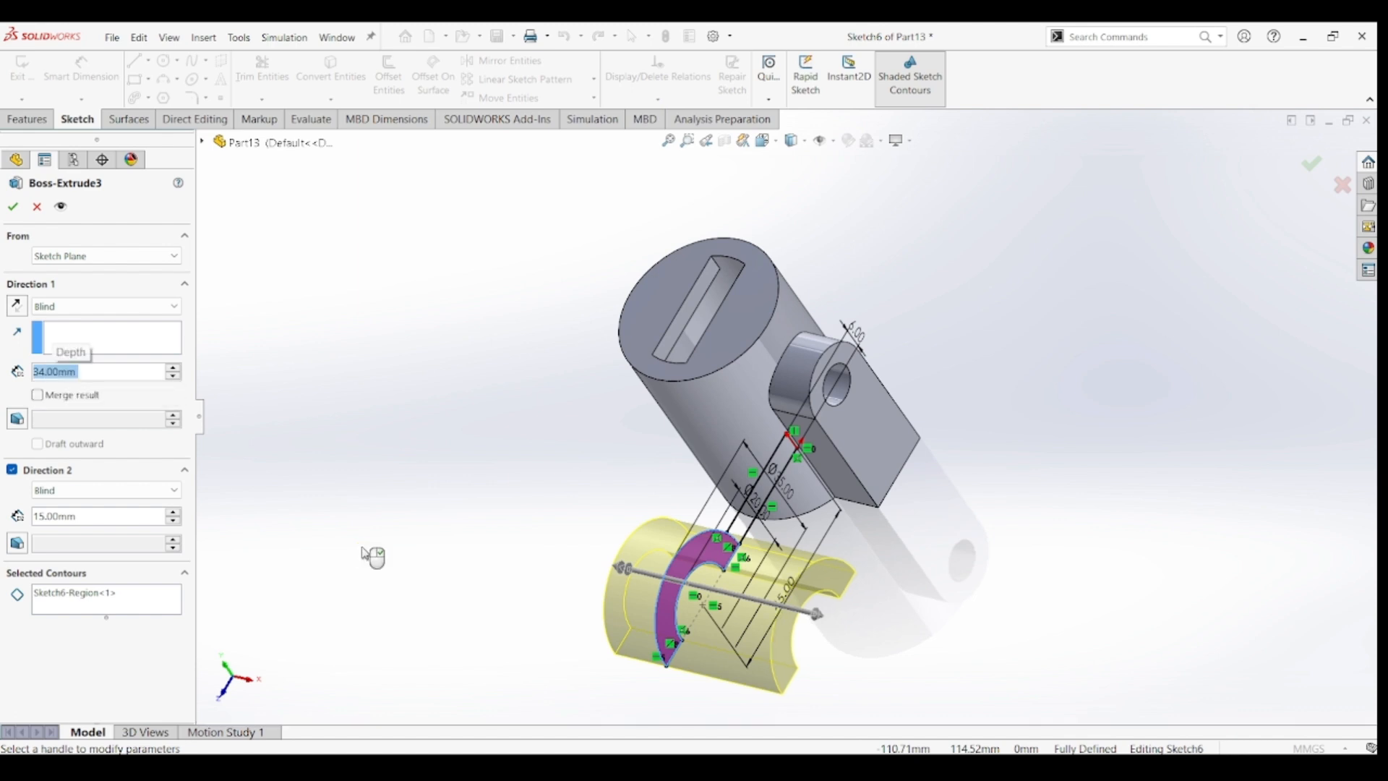
click(13, 206)
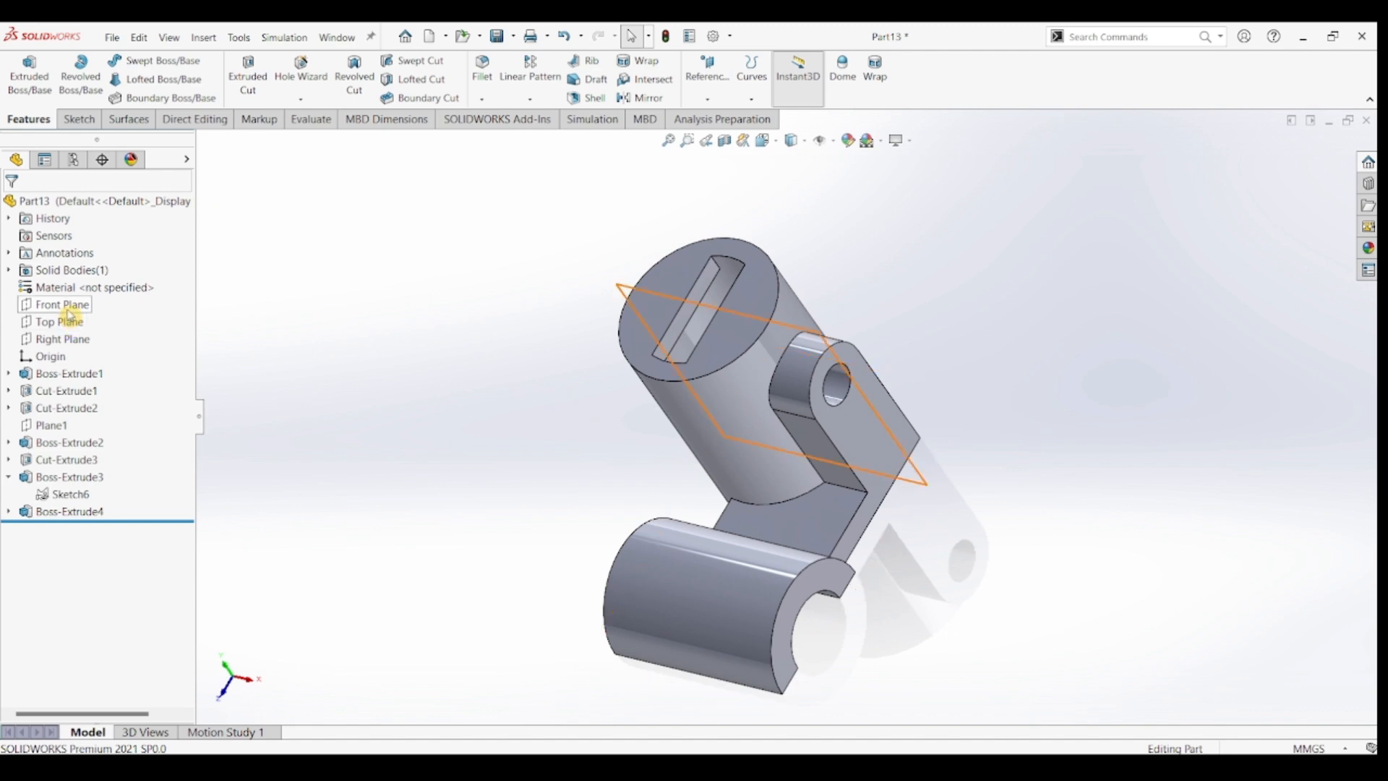
- On the Right Plane, sketch a sloping line about 41 mm long from the half-ring's outer arc to the cylinder's side edge
click(79, 350)
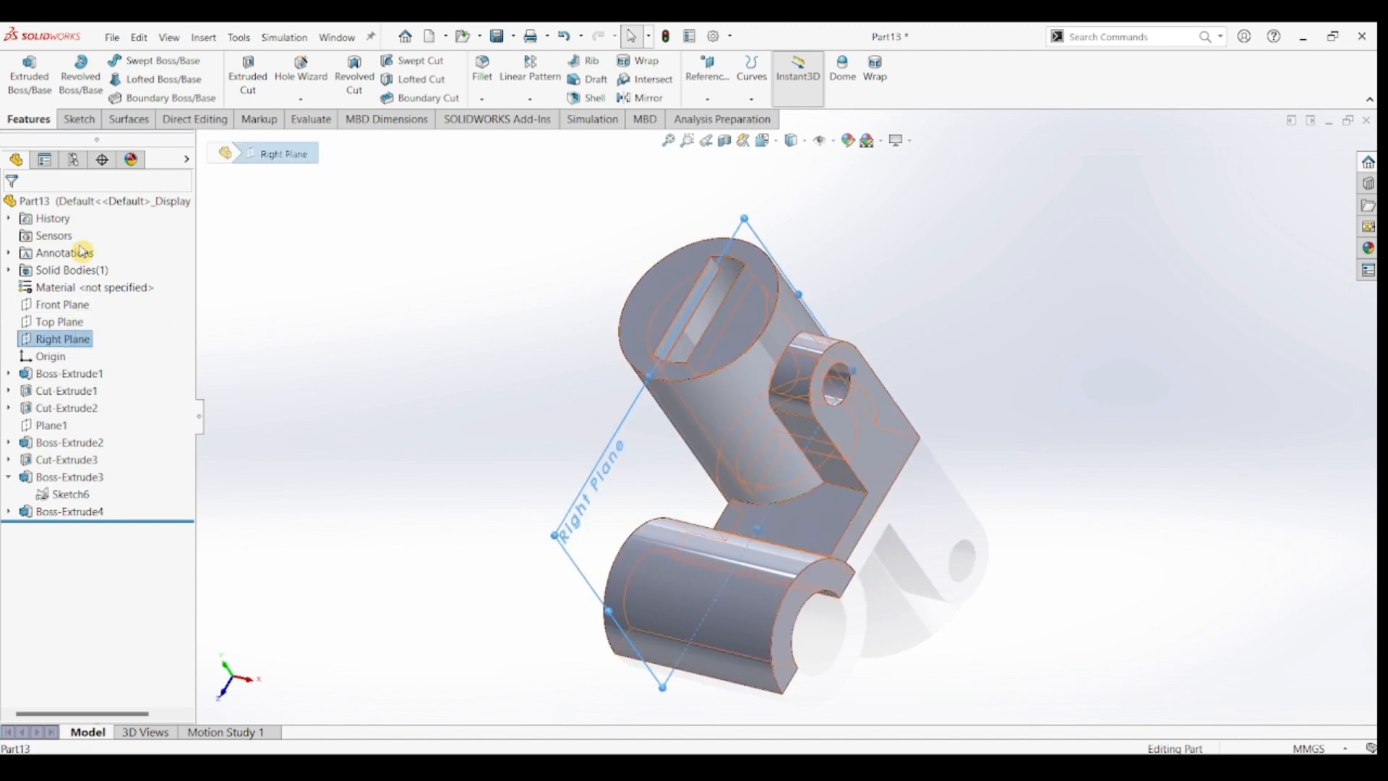
click(79, 118)
click(31, 79)
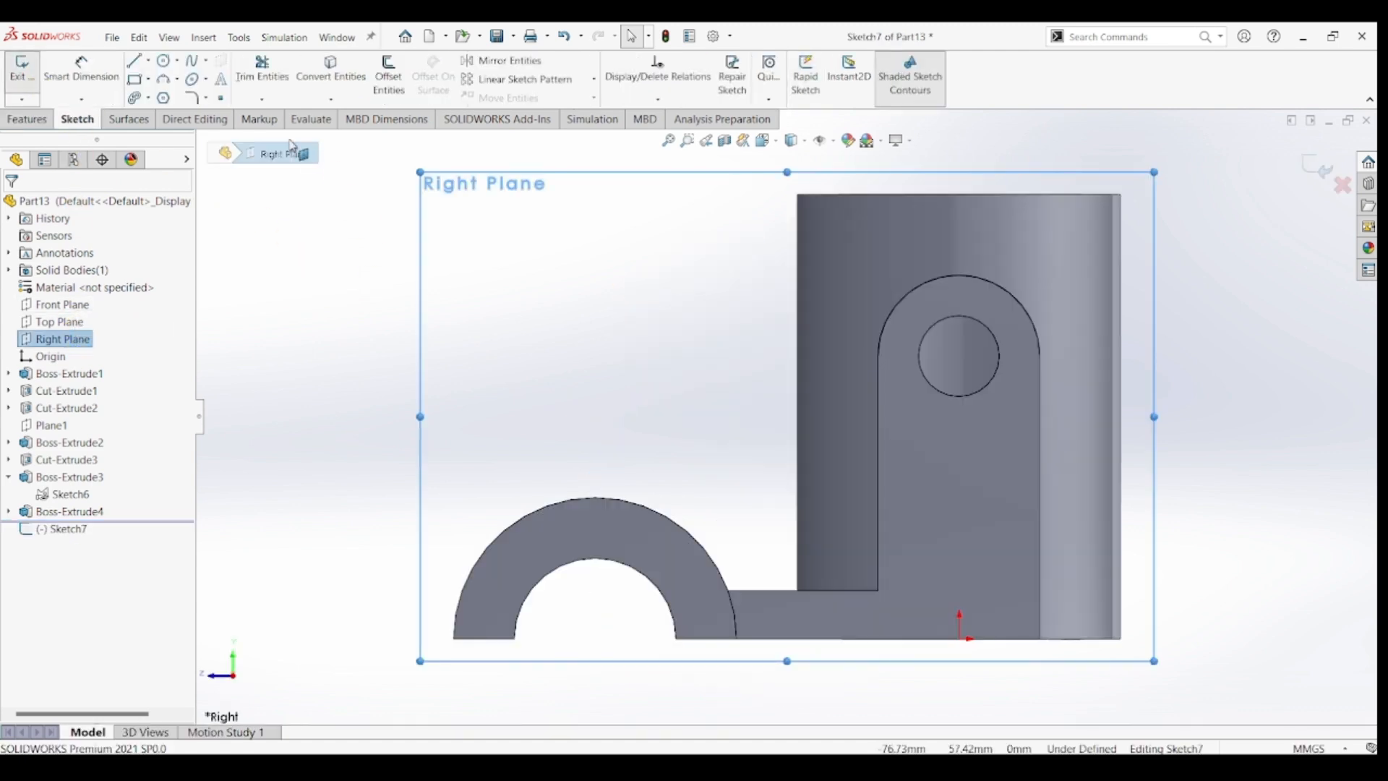
key(l)
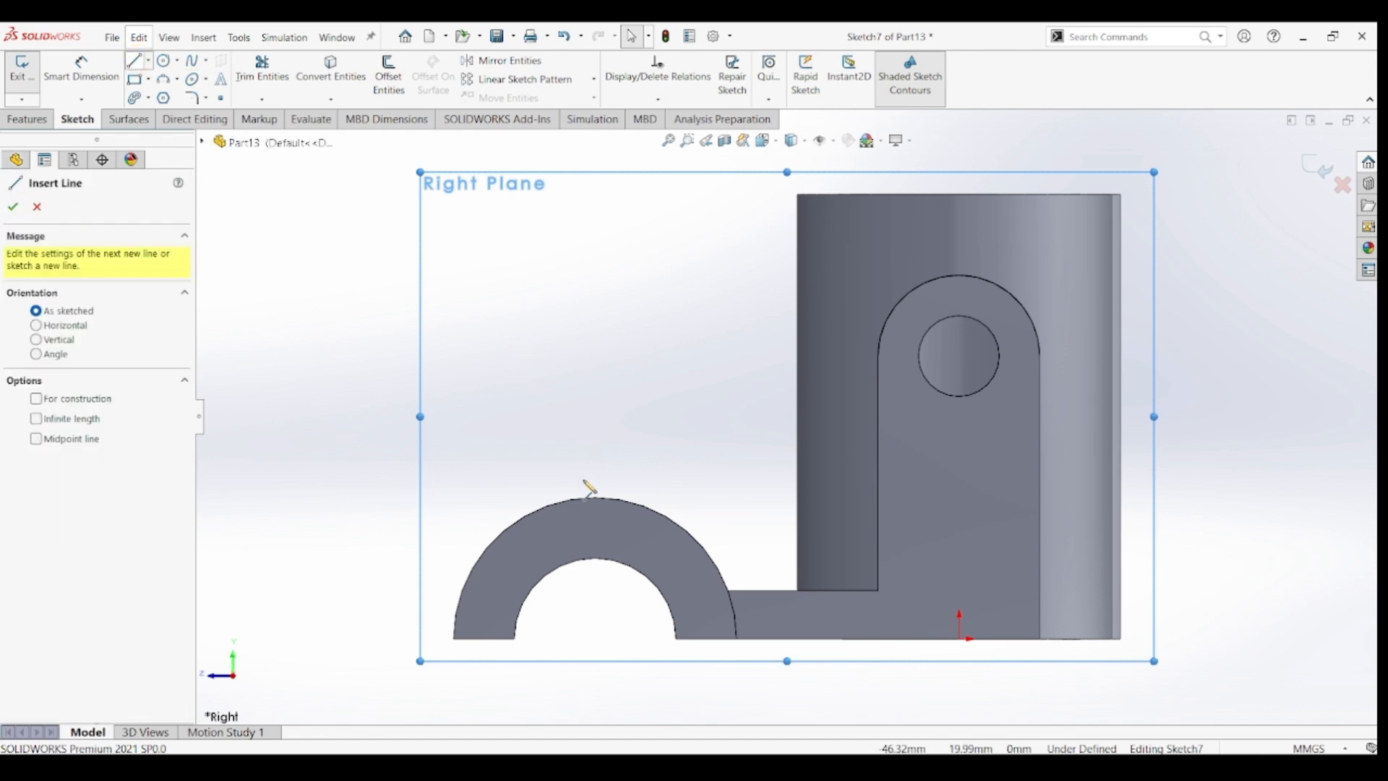
click(593, 497)
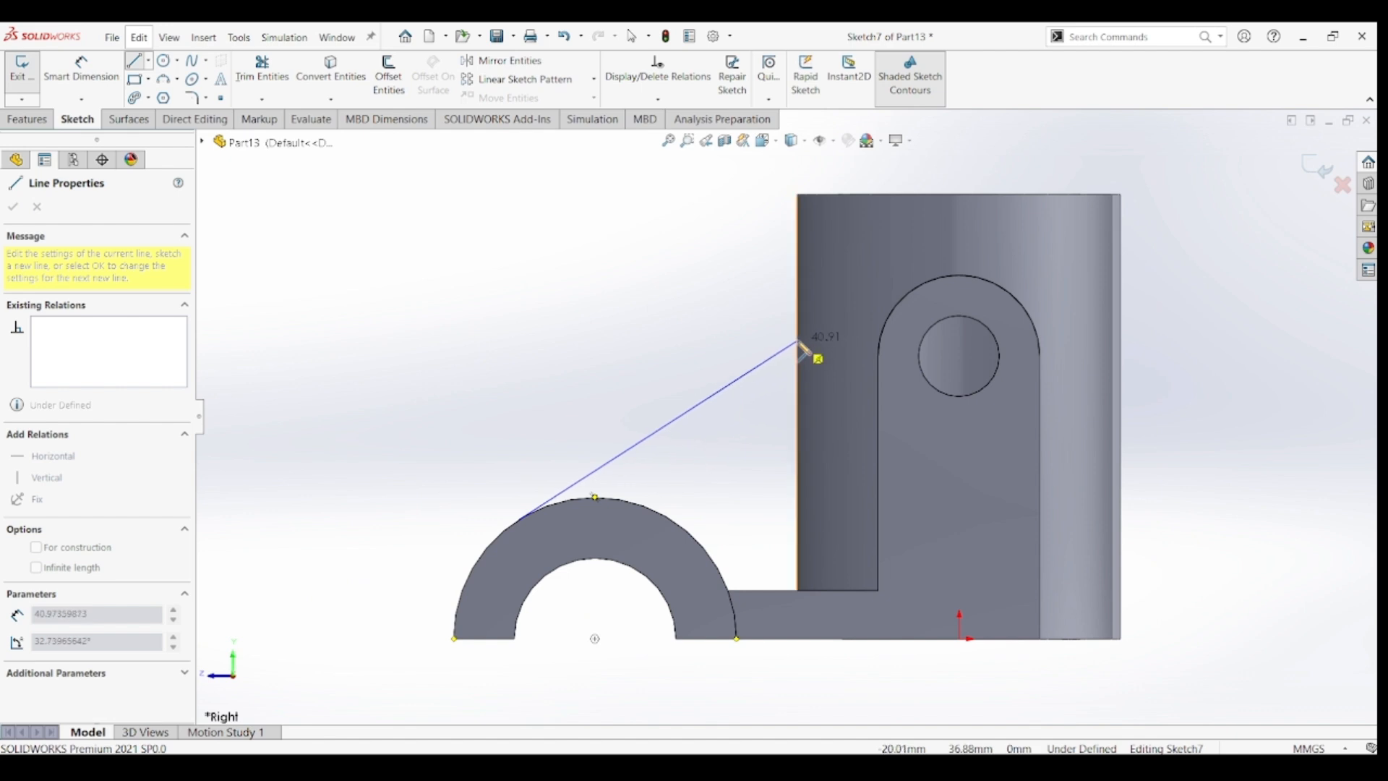
click(799, 341)
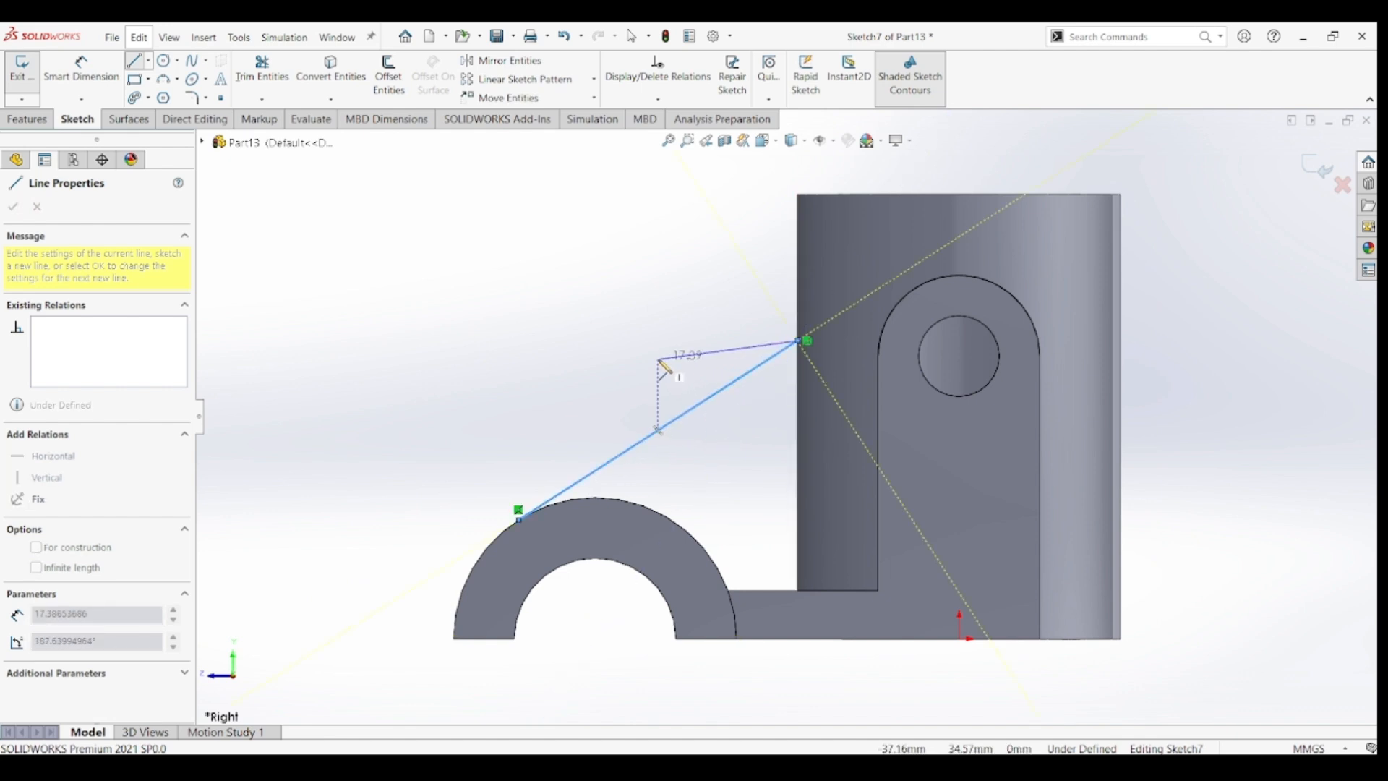
key(Escape)
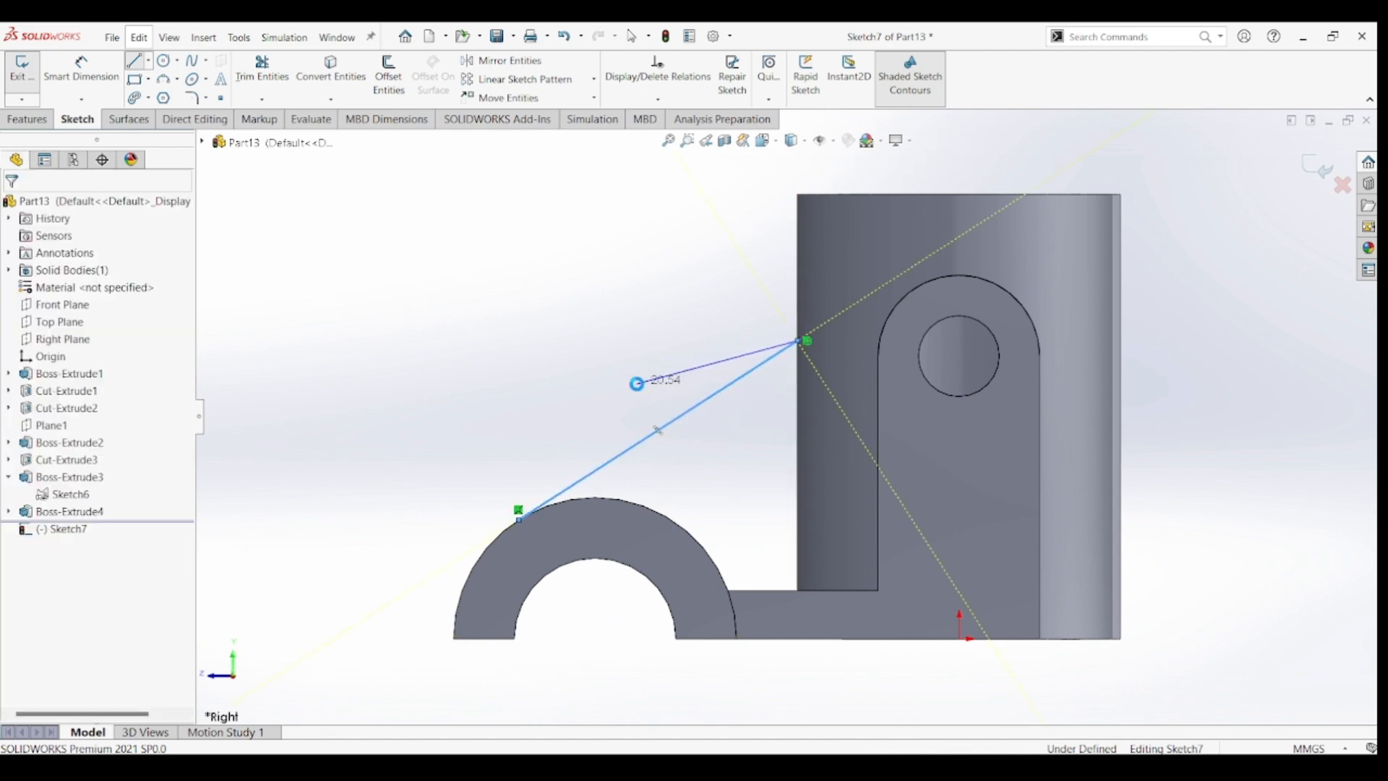
- Make the sloping line tangent to the half-ring's outer edge
click(580, 491)
ctrl+click(577, 504)
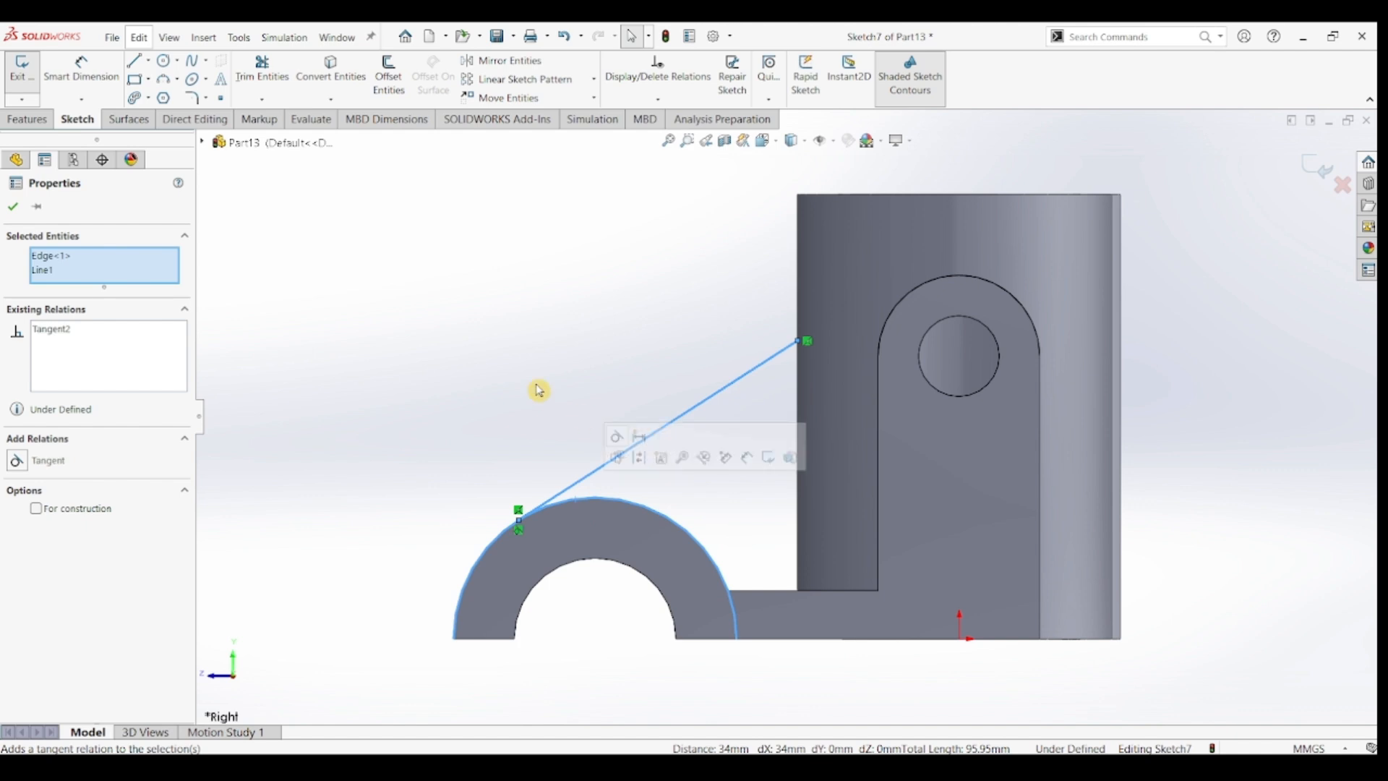
click(15, 208)
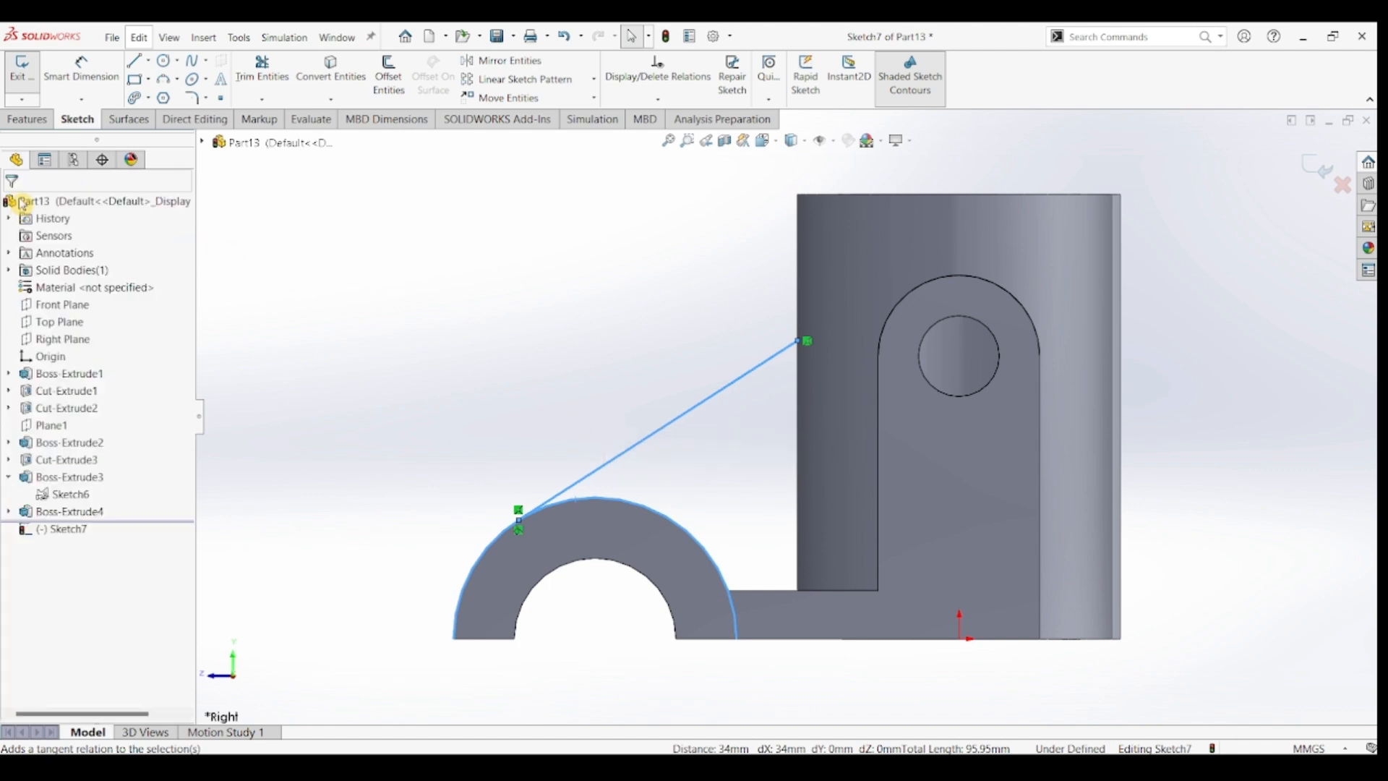
- Create a rib from the sloping line, 8 mm thick on both sides
click(28, 119)
click(572, 63)
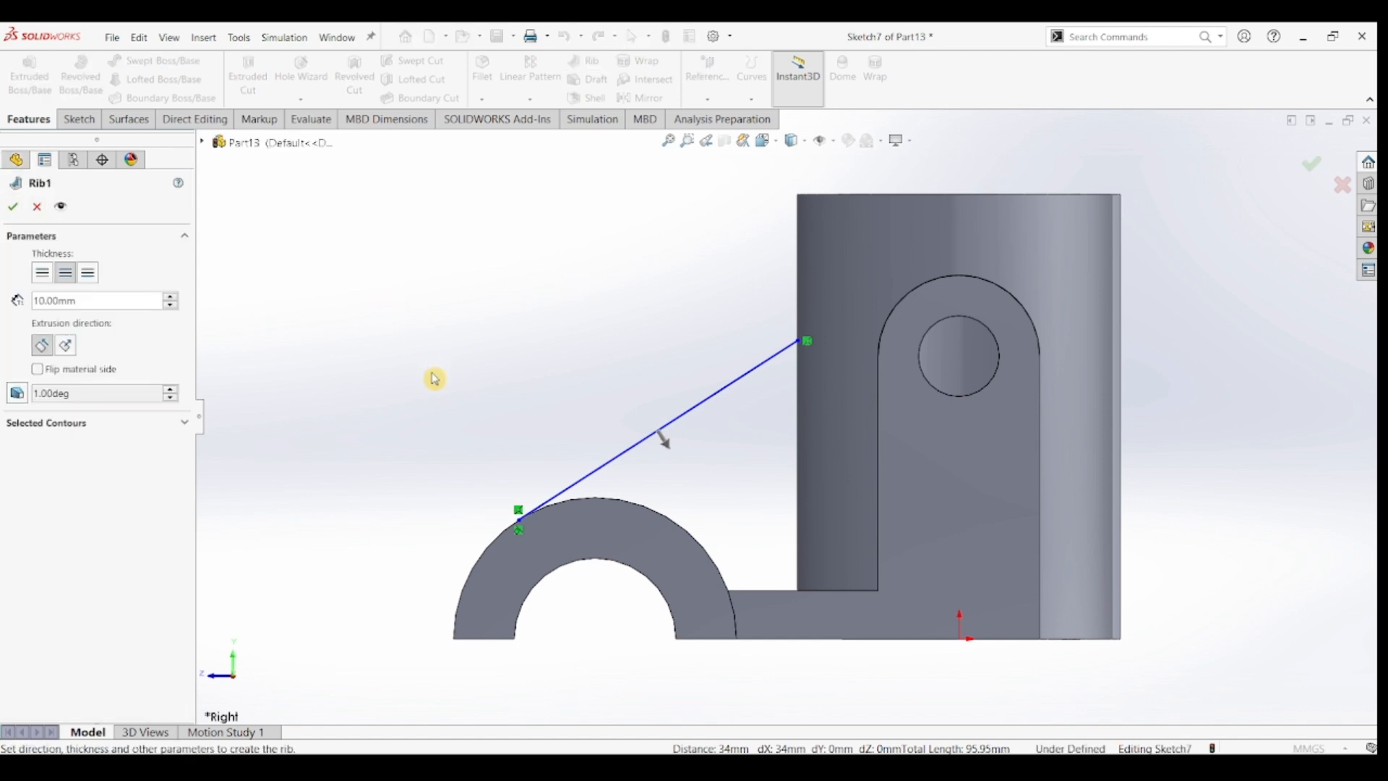
text(8.)
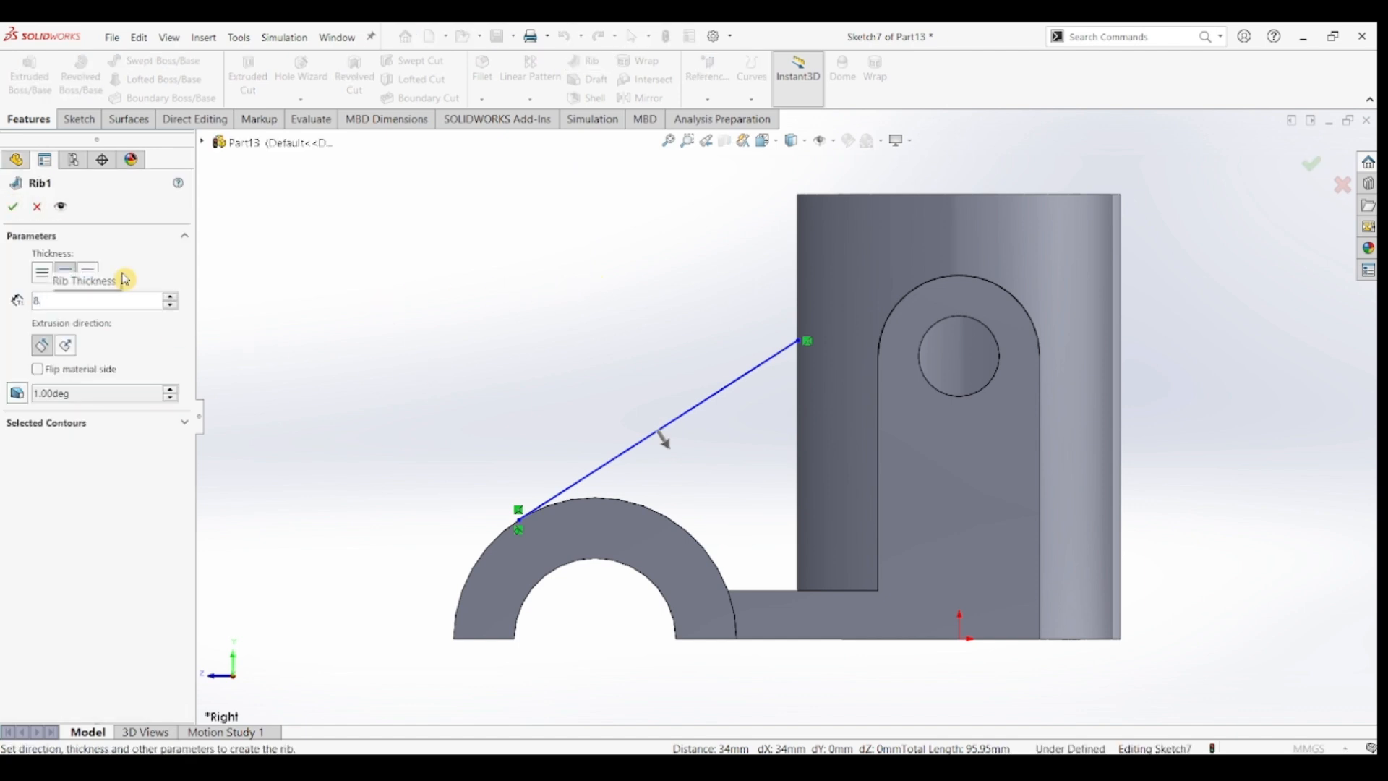
key(Return)
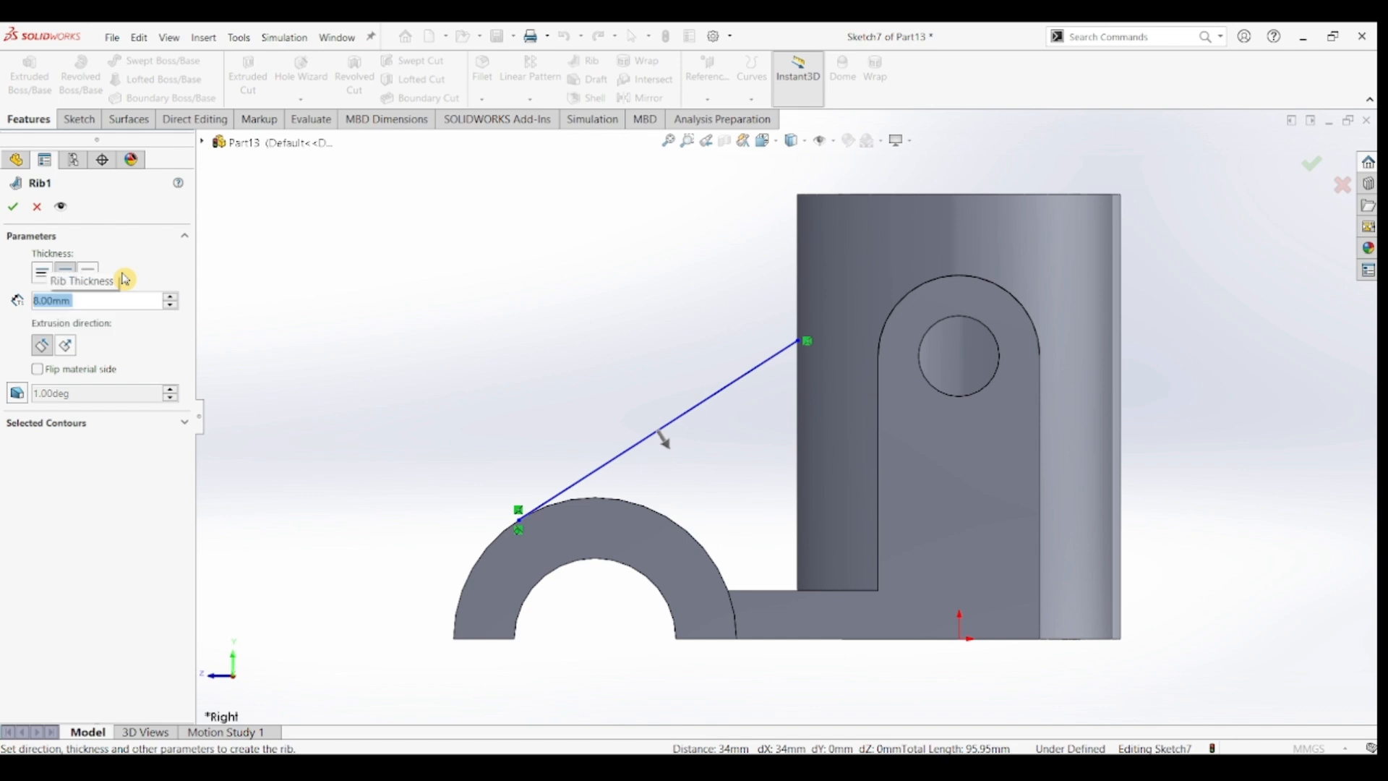
middle_drag(420, 315, 462, 354)
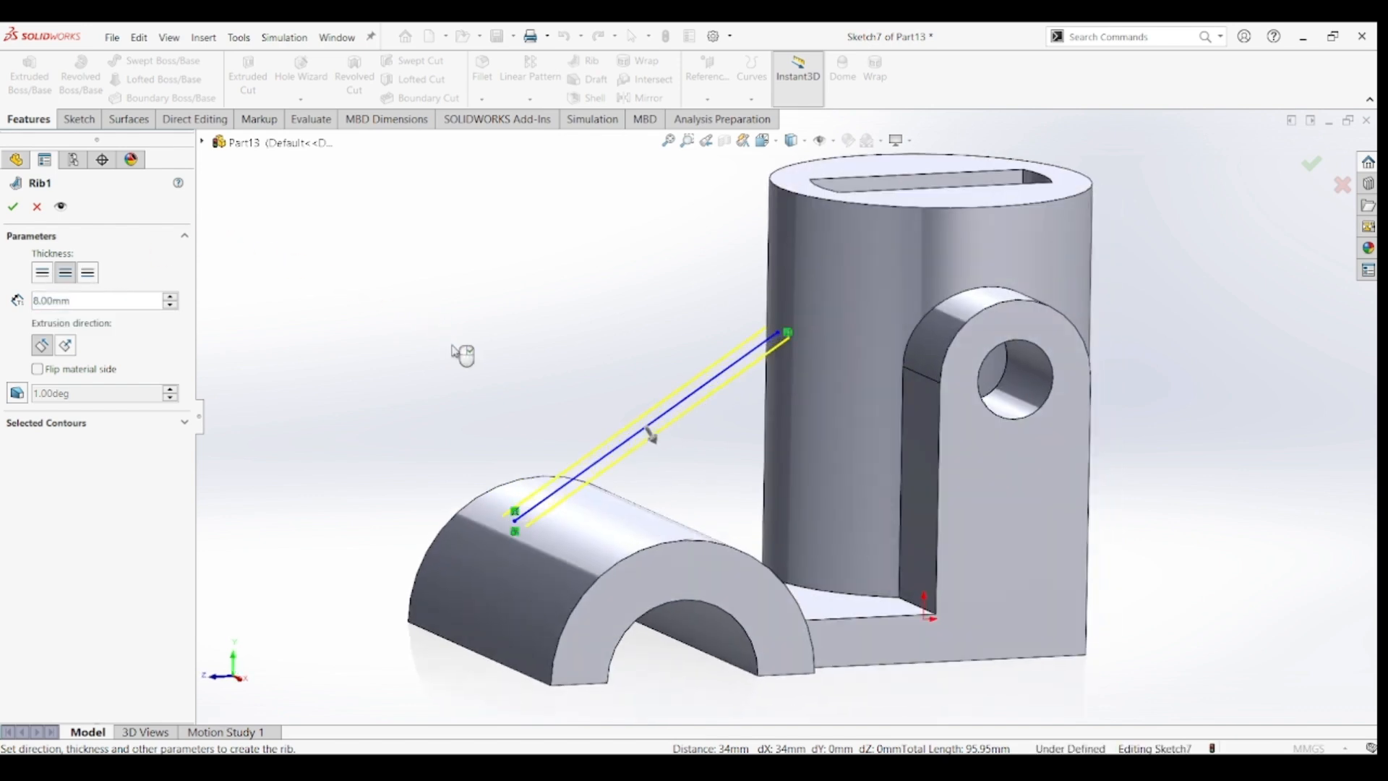
click(16, 210)
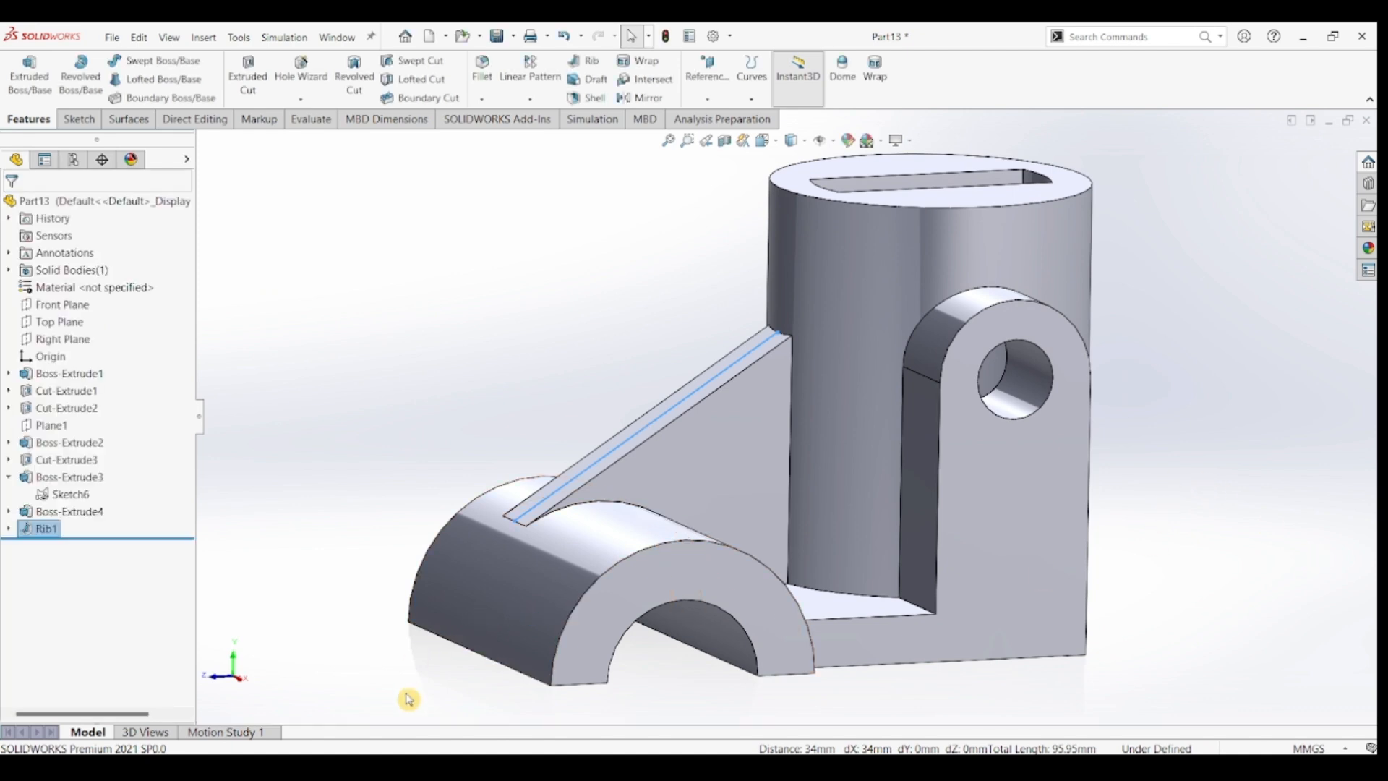
- Delete and patch the three faces of the connecting strip that protrude inside the cylinder's bore
click(1185, 539)
middle_drag(1149, 619, 891, 562)
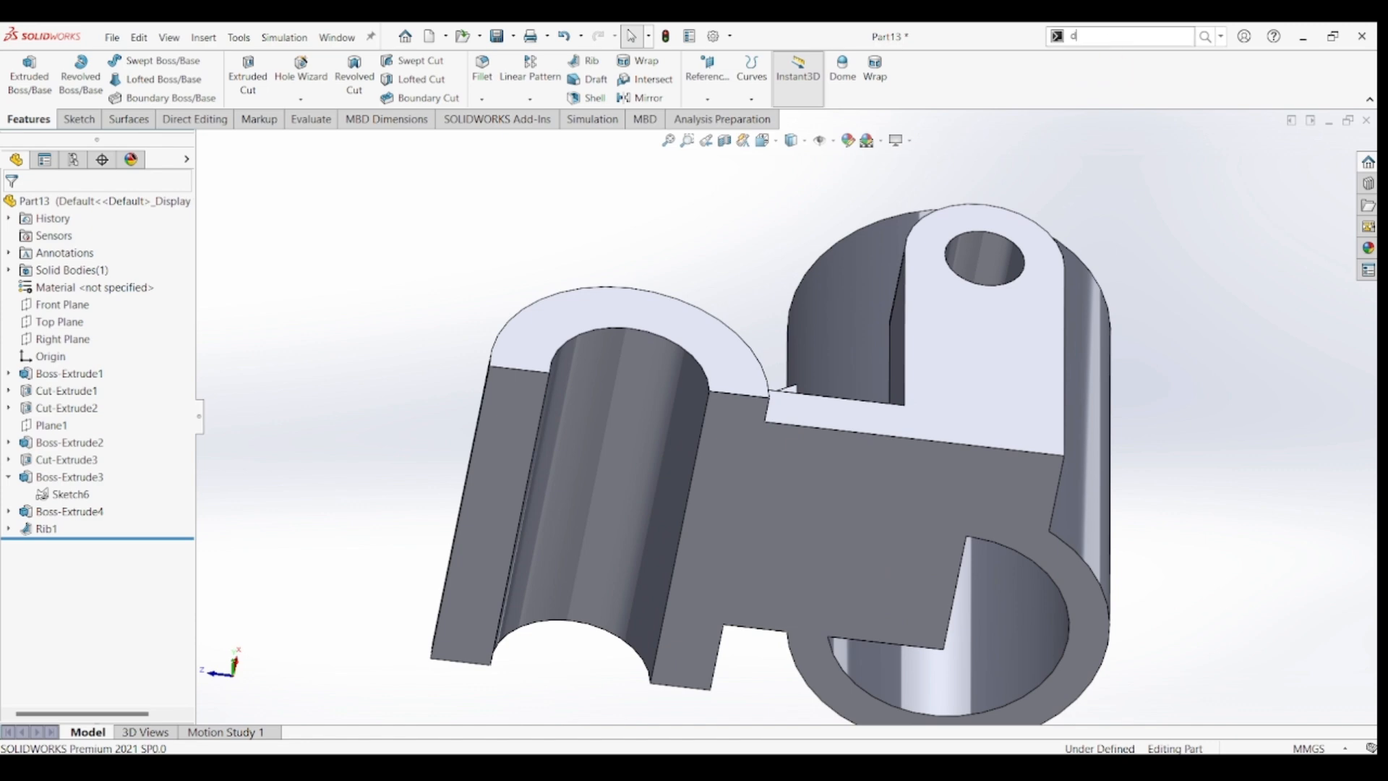
text(el)
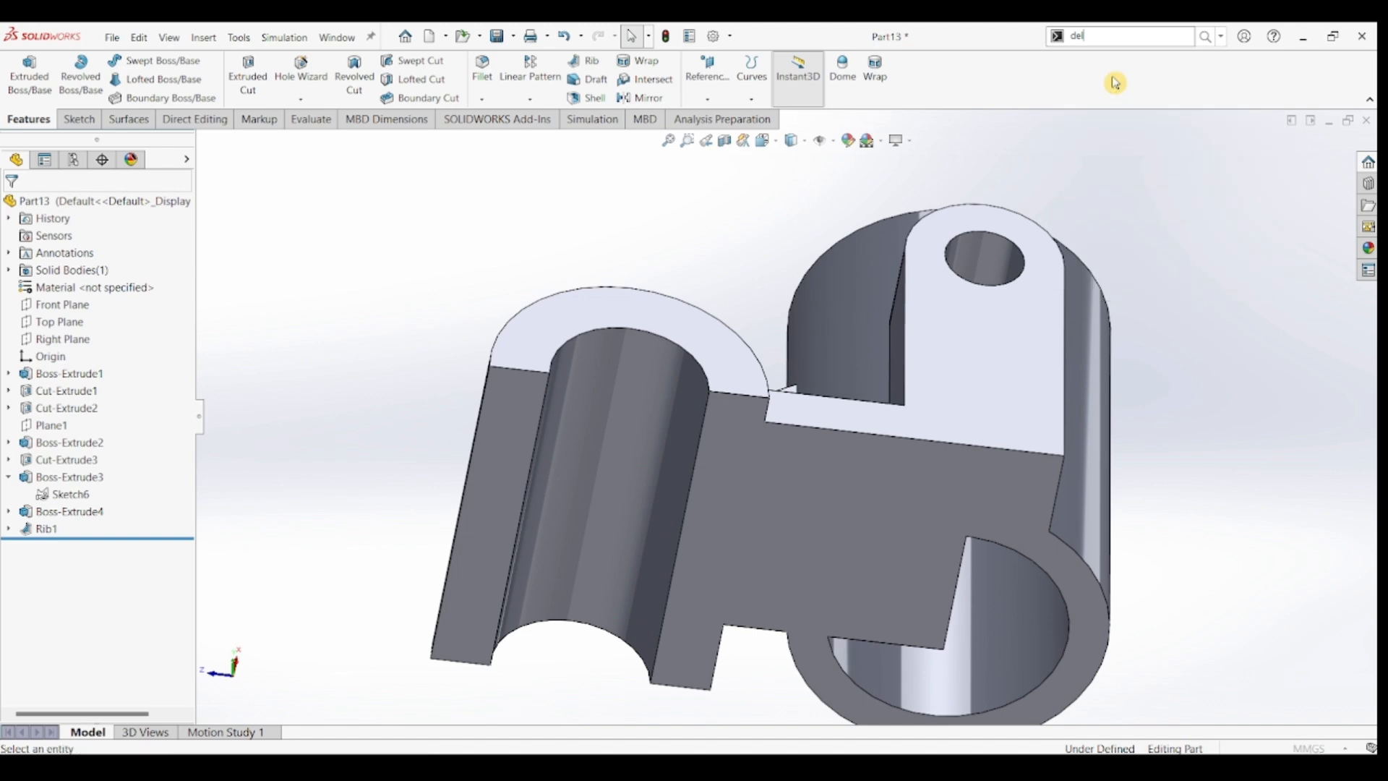
key(Return)
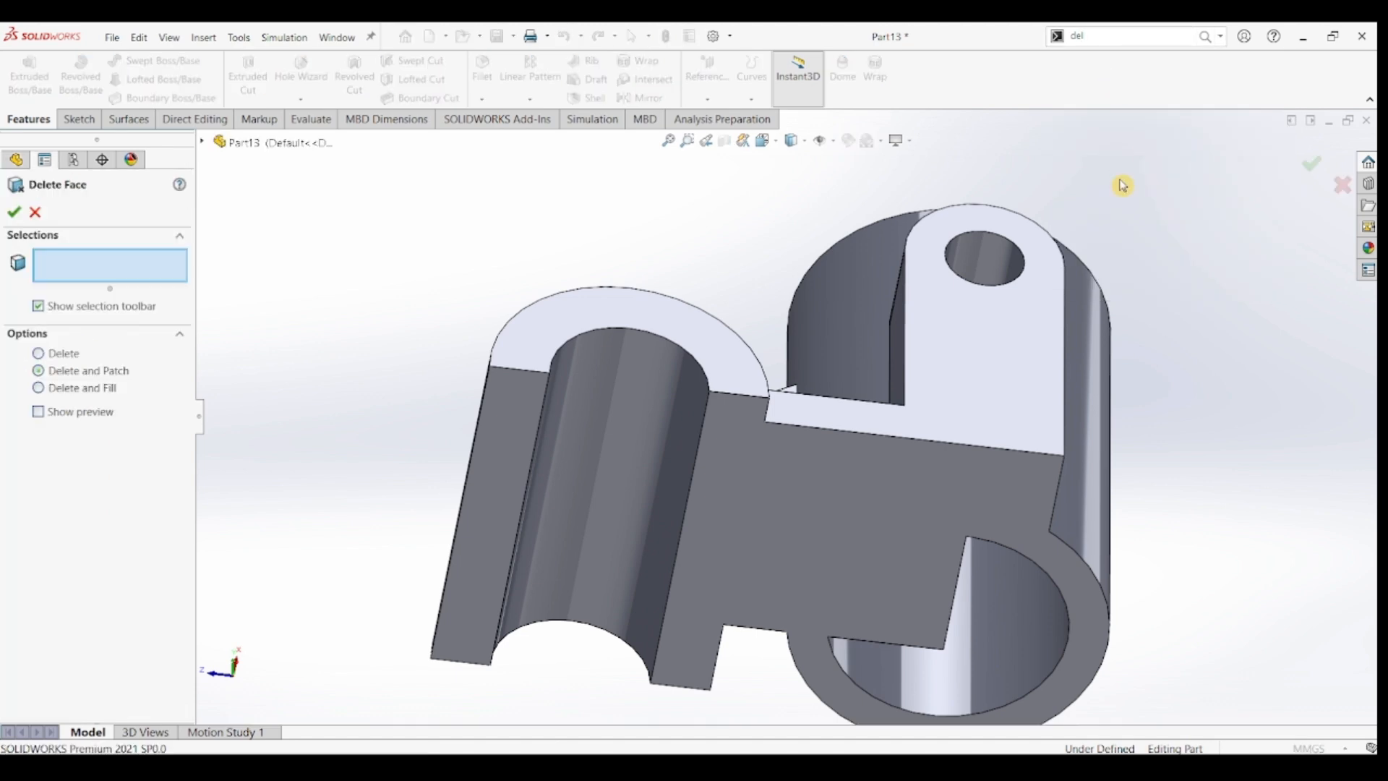
middle_drag(979, 605, 927, 563)
click(885, 575)
middle_drag(917, 629, 932, 441)
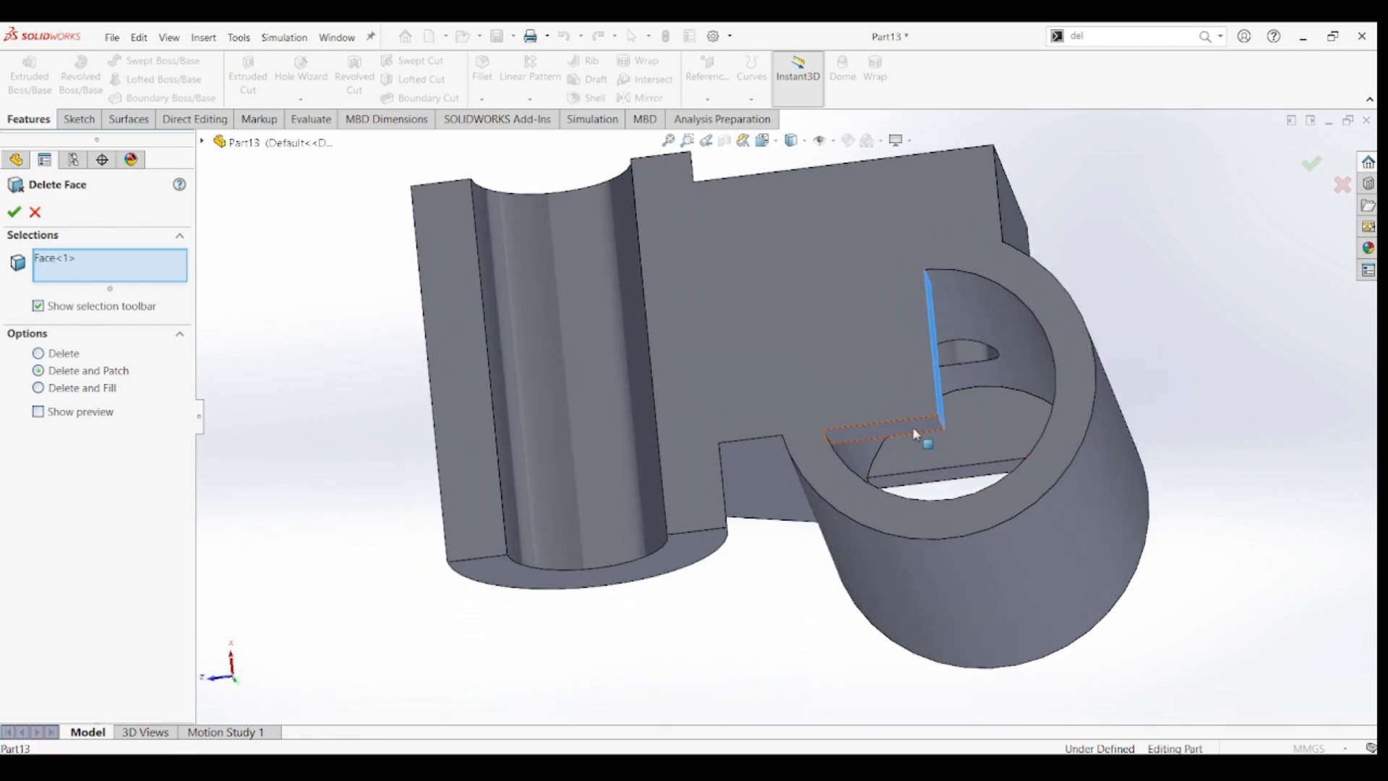
click(912, 427)
middle_drag(998, 320, 764, 643)
click(776, 553)
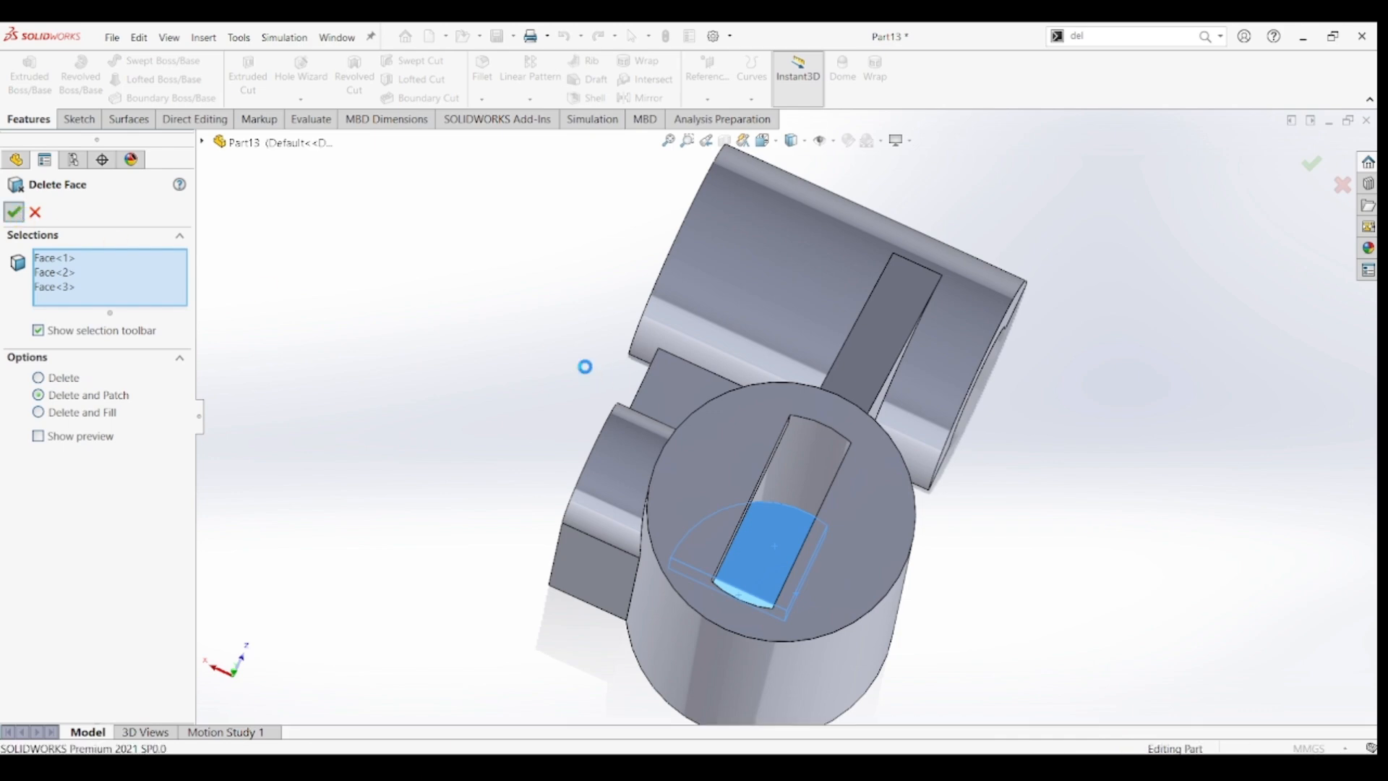
middle_drag(532, 440, 671, 609)
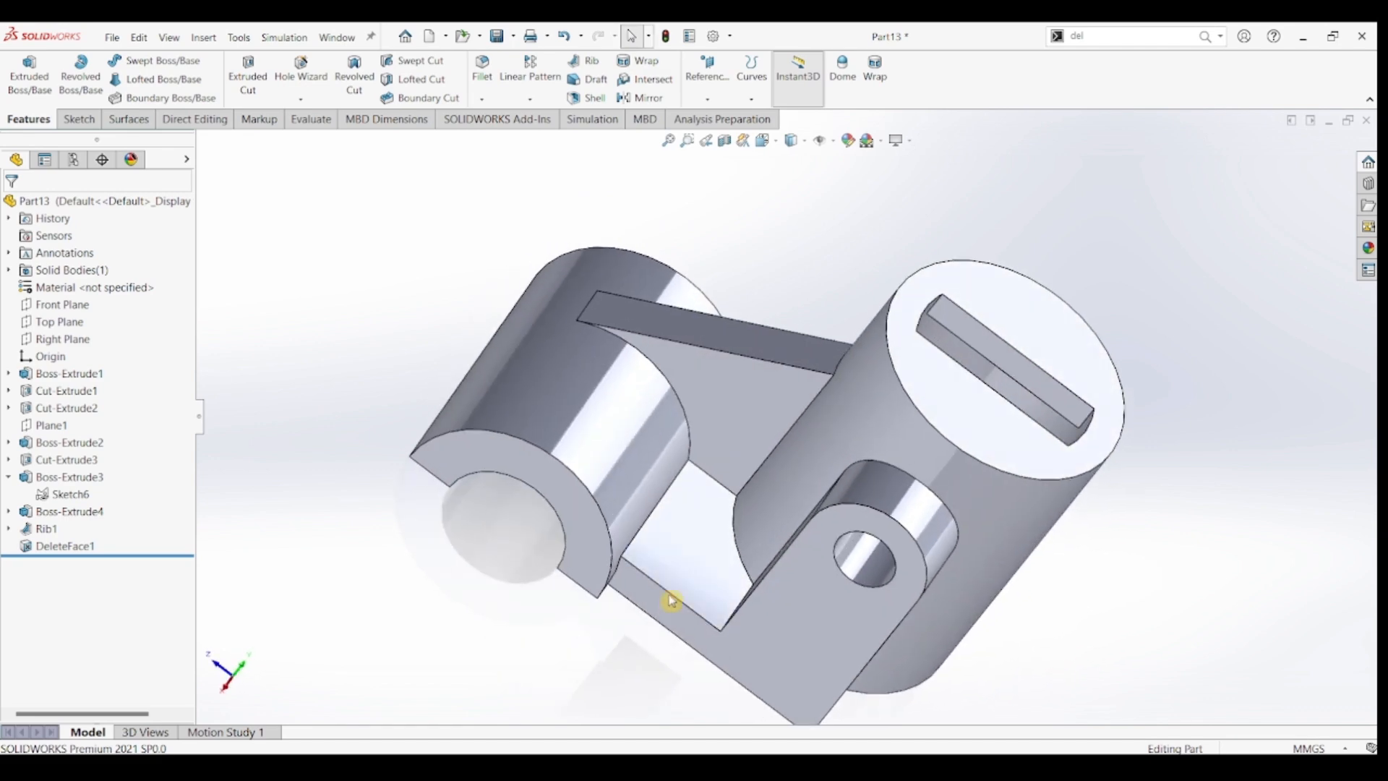
- On the Top Plane, sketch a round-ended tab outline about 12 mm wide with straight sides about 8 mm long at the half-ring's outer edge
click(58, 327)
click(78, 119)
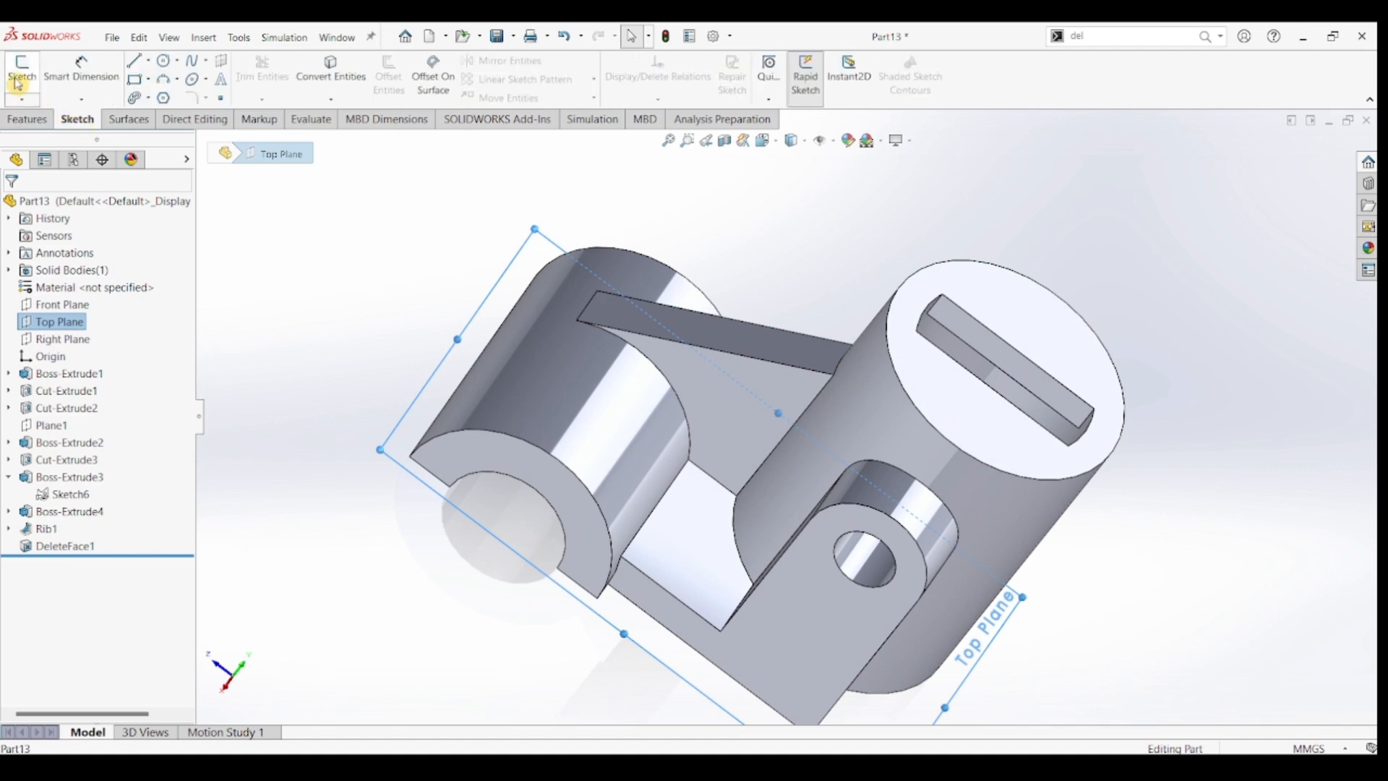
click(16, 76)
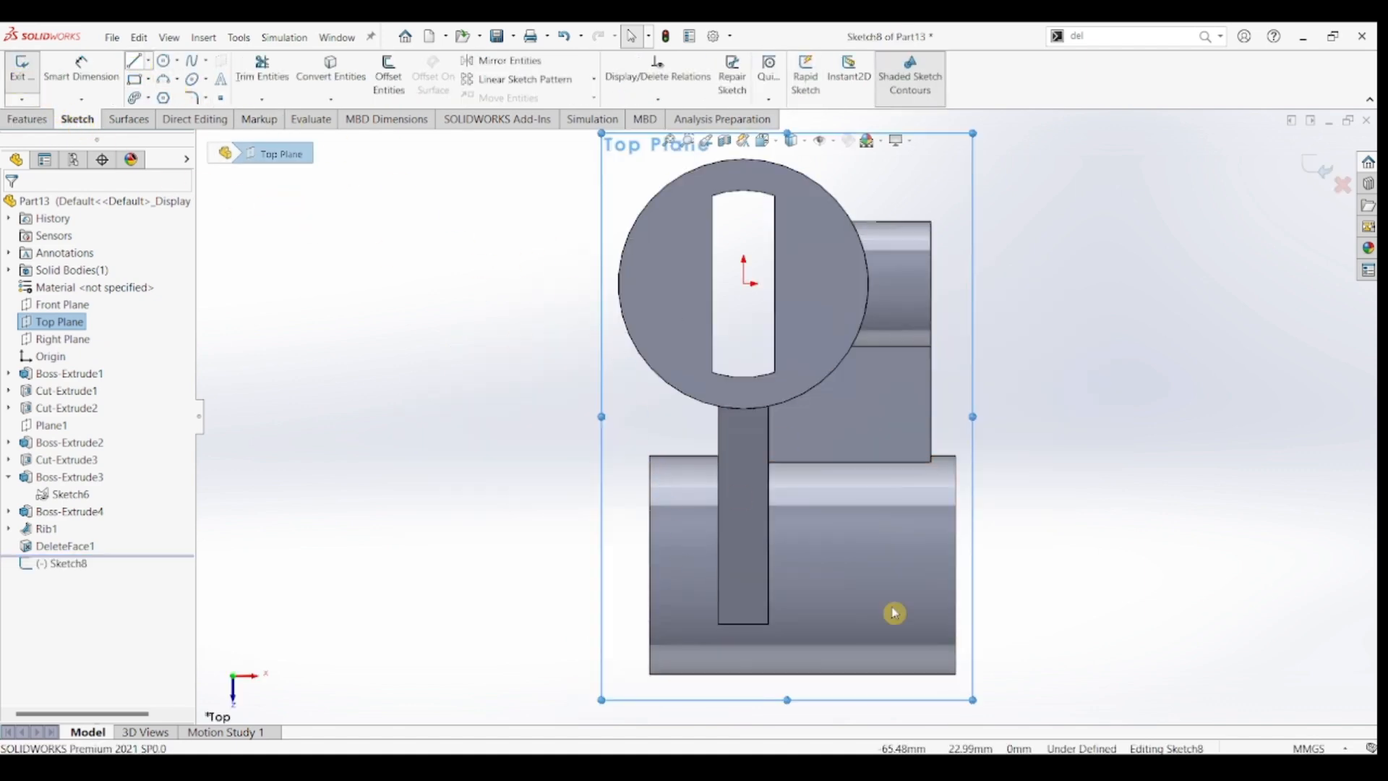
click(883, 669)
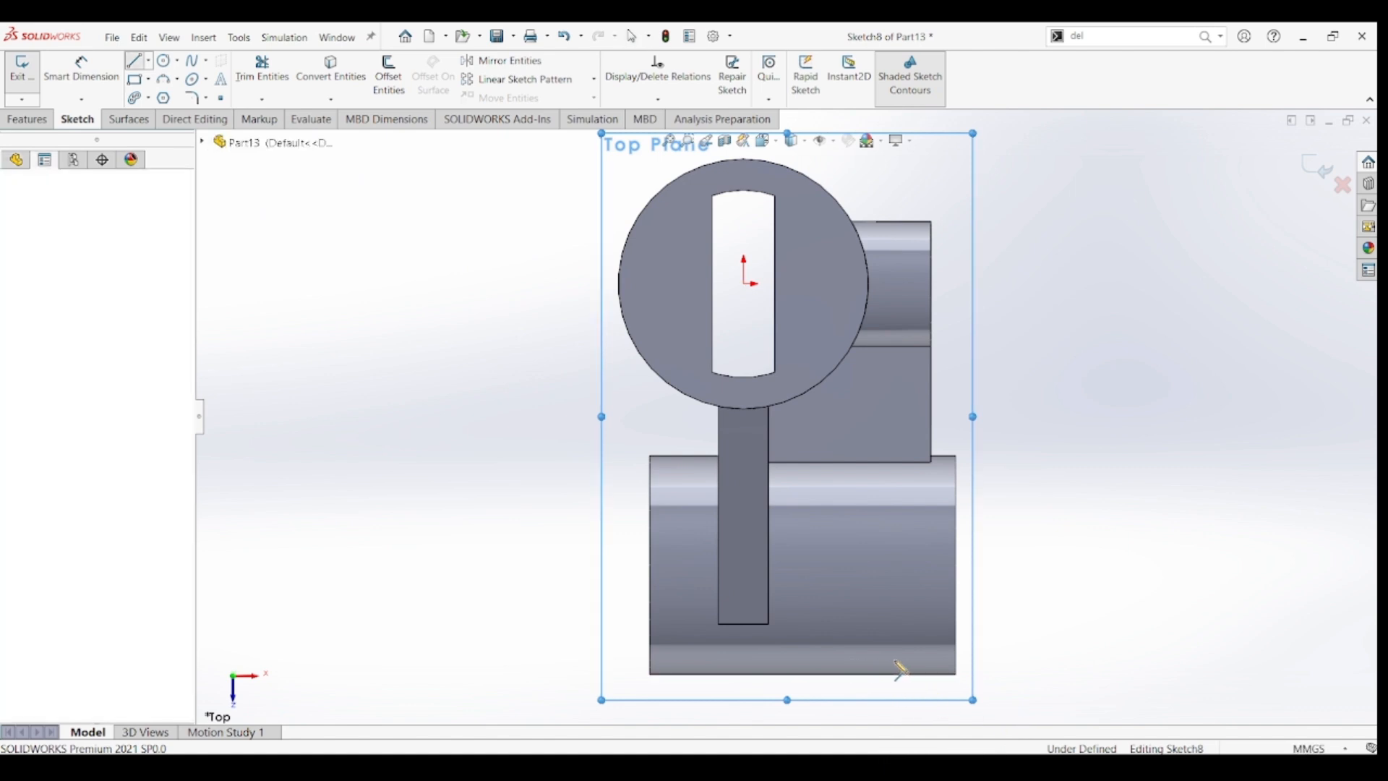
click(931, 659)
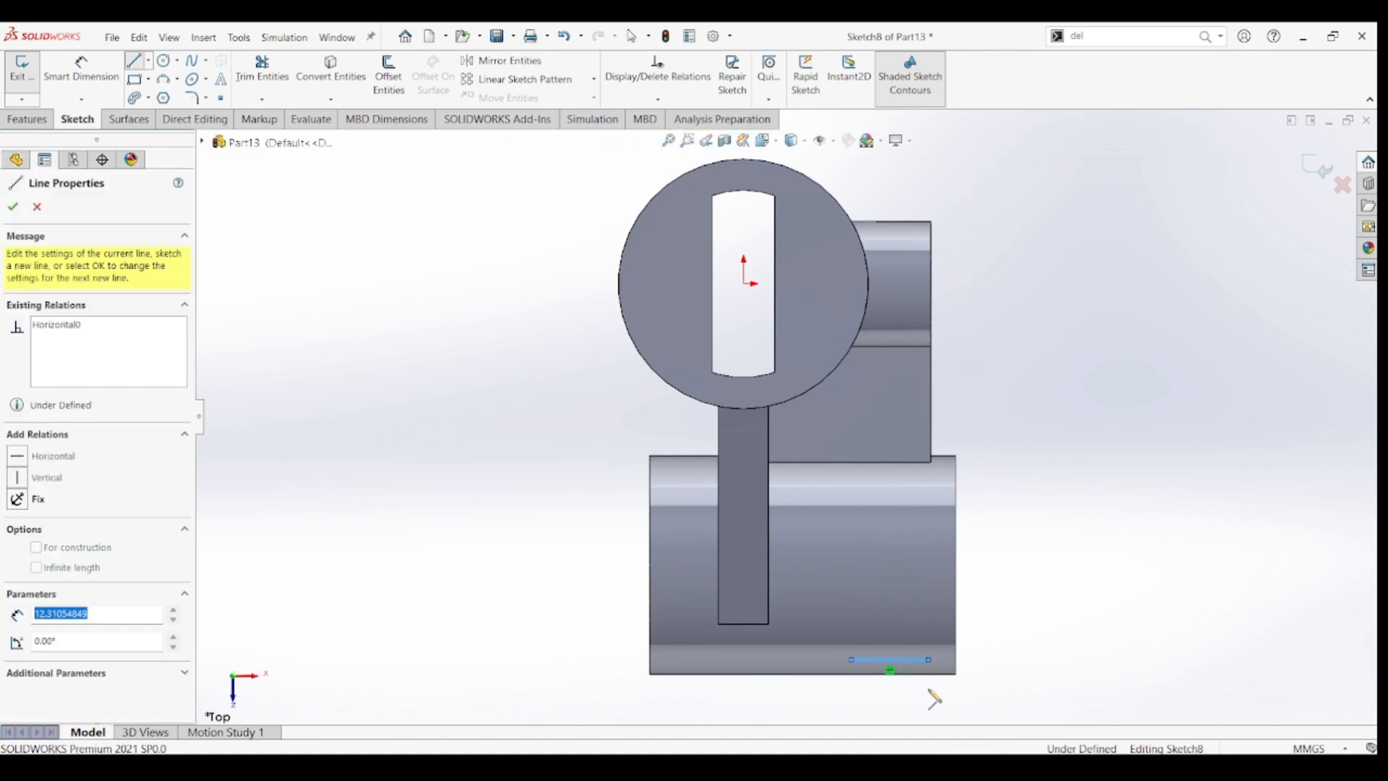
key(z)
click(886, 620)
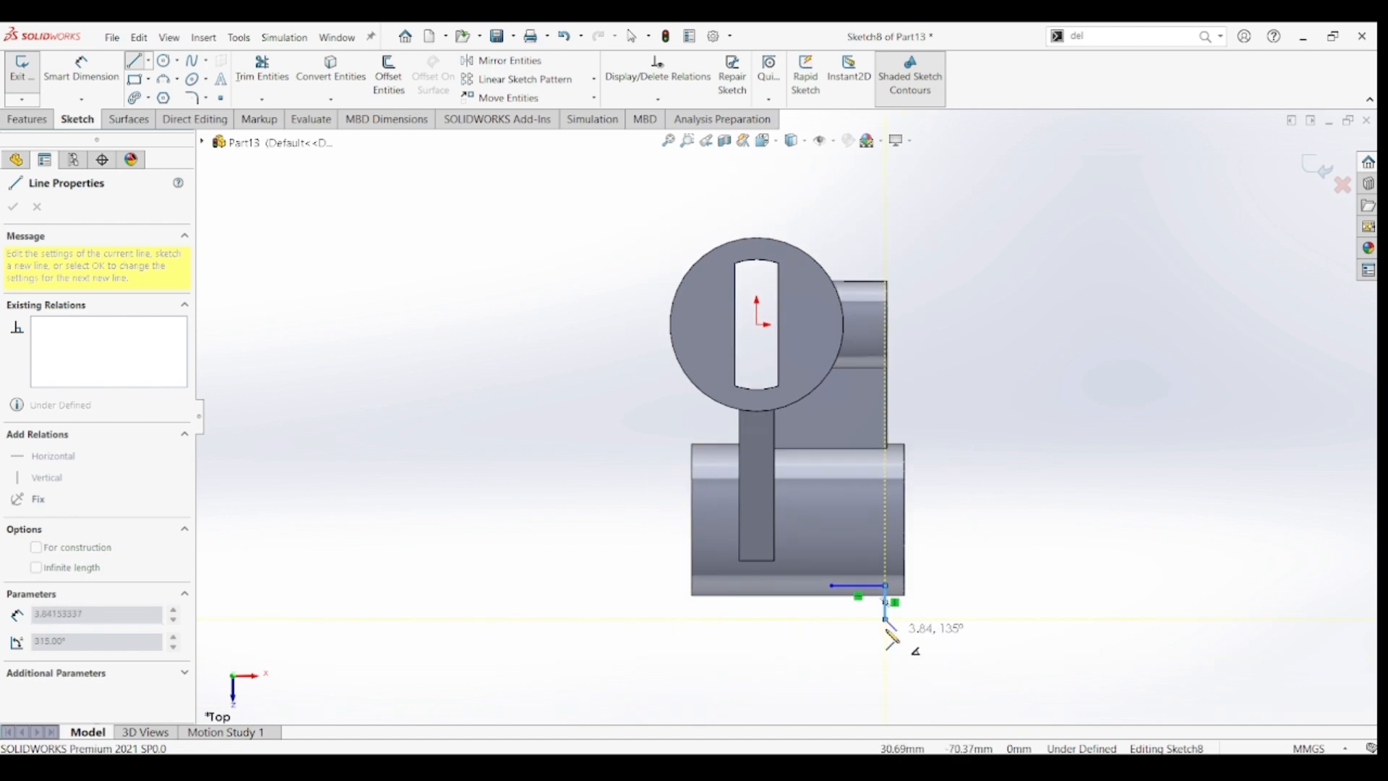
key(Escape)
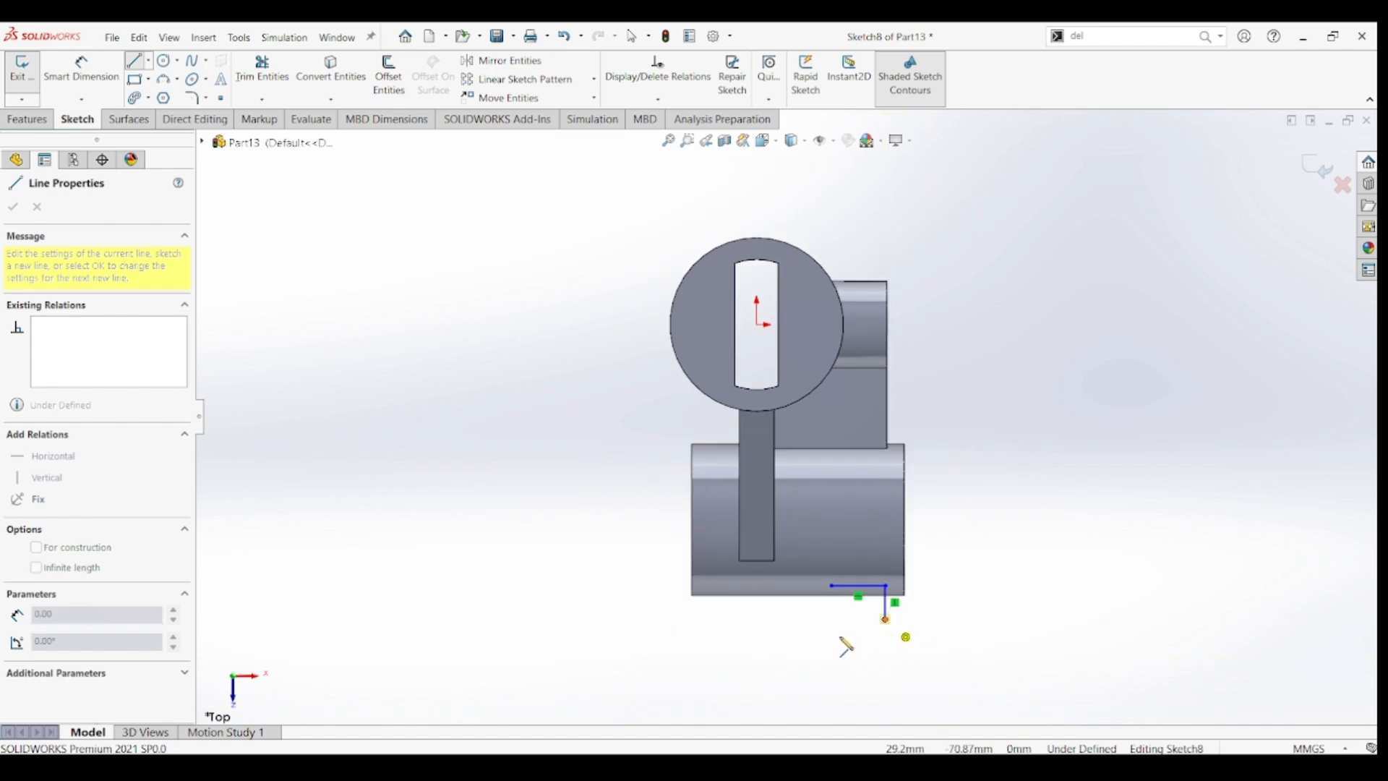
click(832, 618)
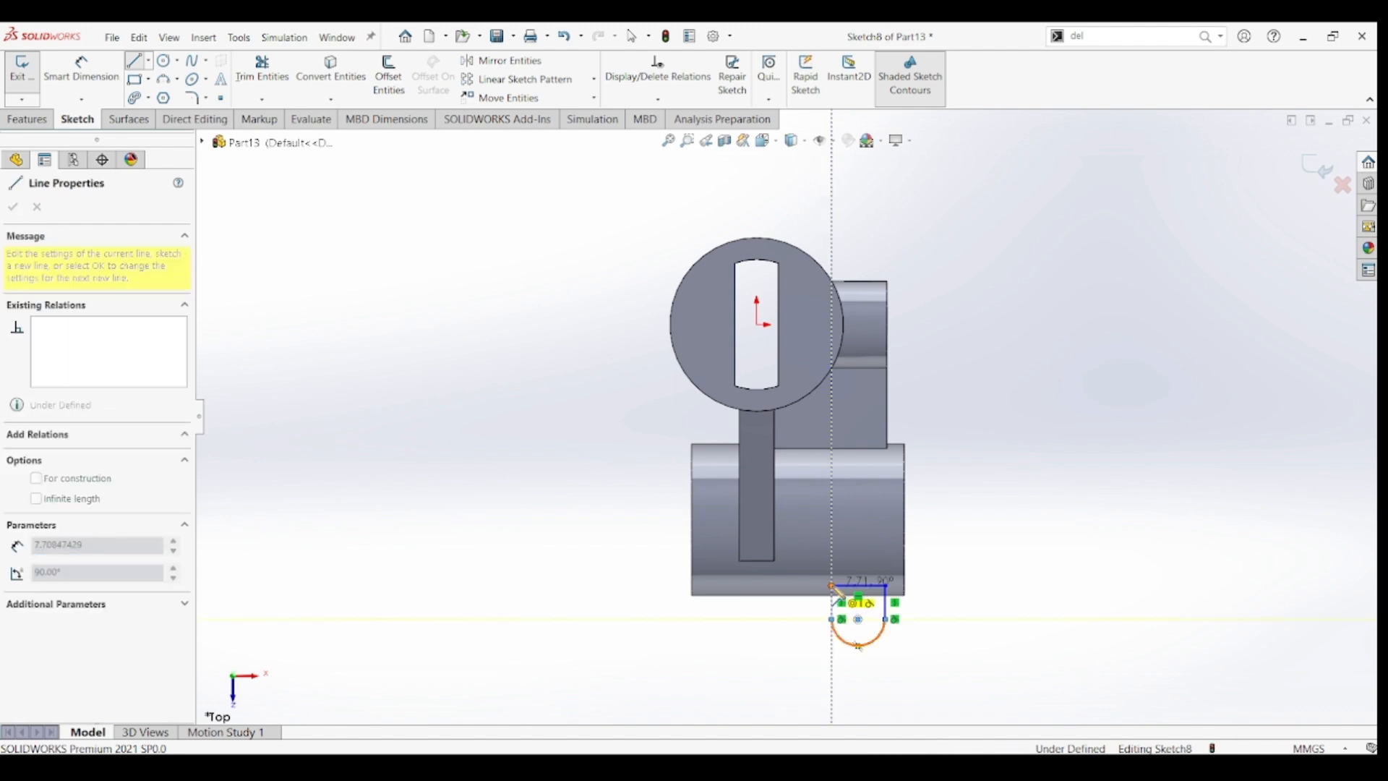
click(833, 586)
key(Escape)
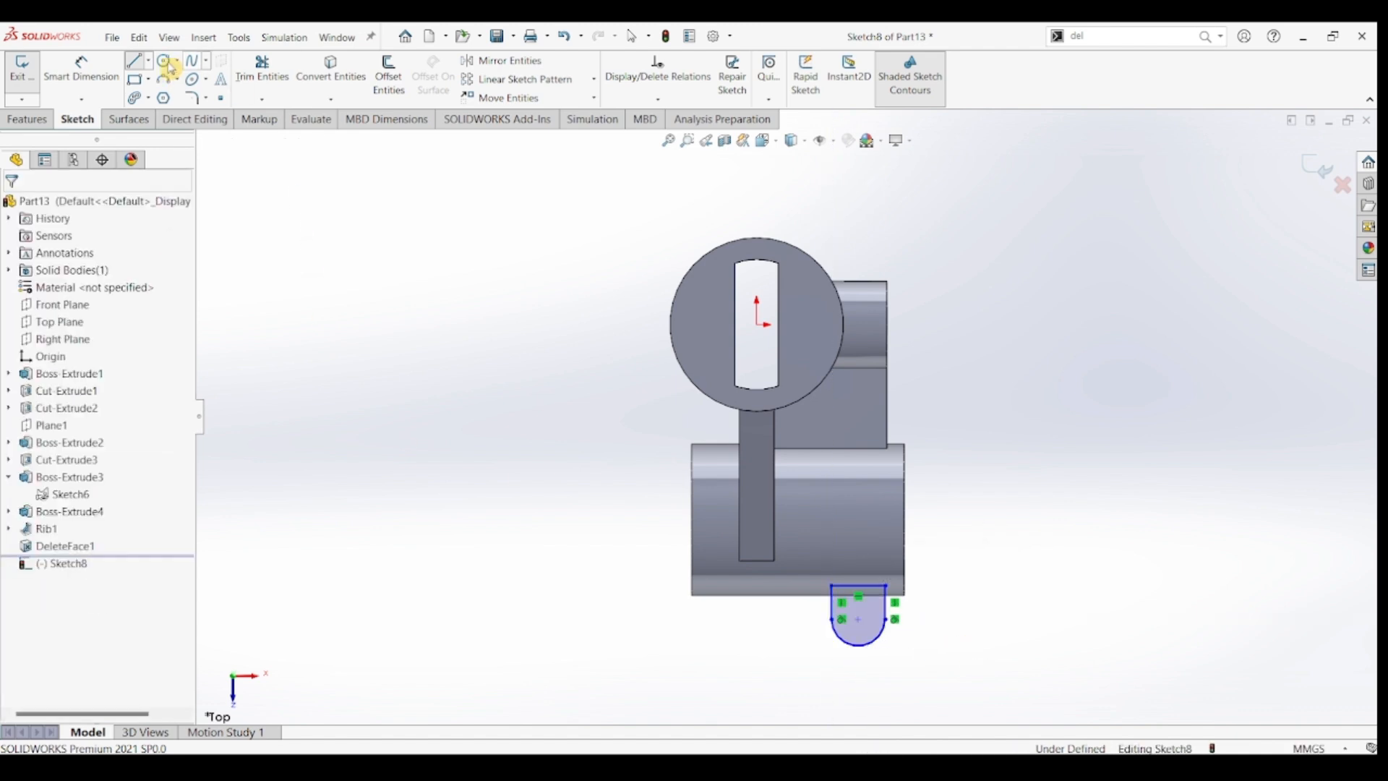
- Sketch a circle about 5 mm in diameter concentric with the tab's rounded end
click(165, 61)
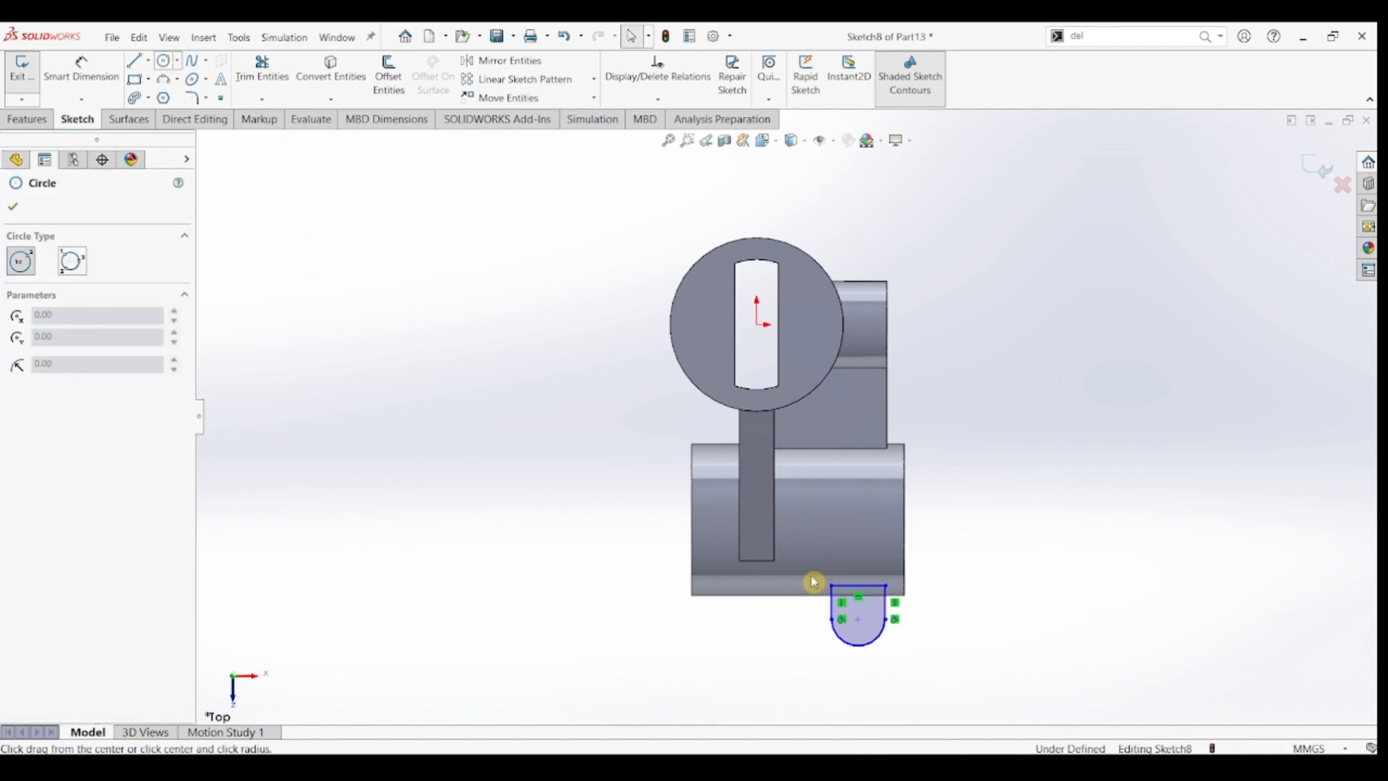
click(858, 619)
click(863, 629)
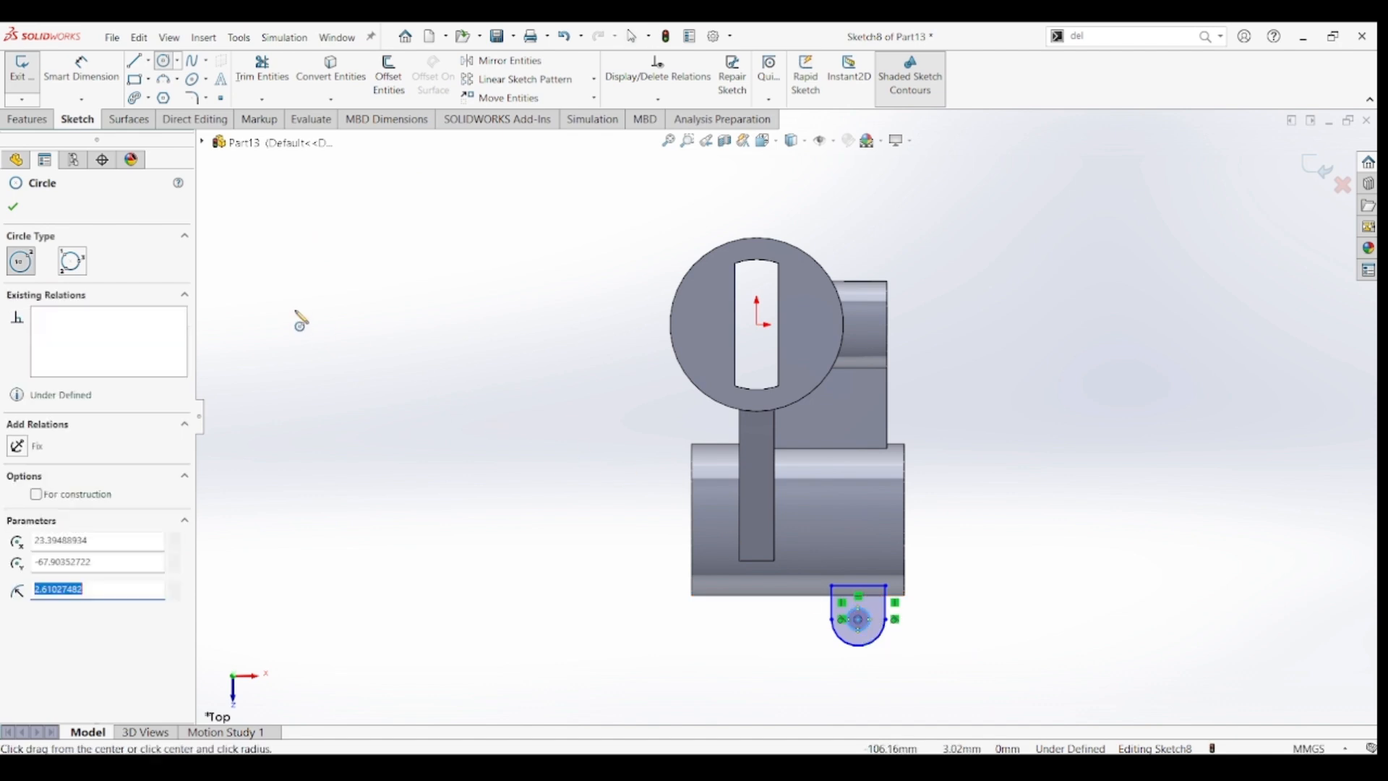
key(Escape)
- Dimension the tab's rounded end with a radius of 7.5 mm
click(81, 68)
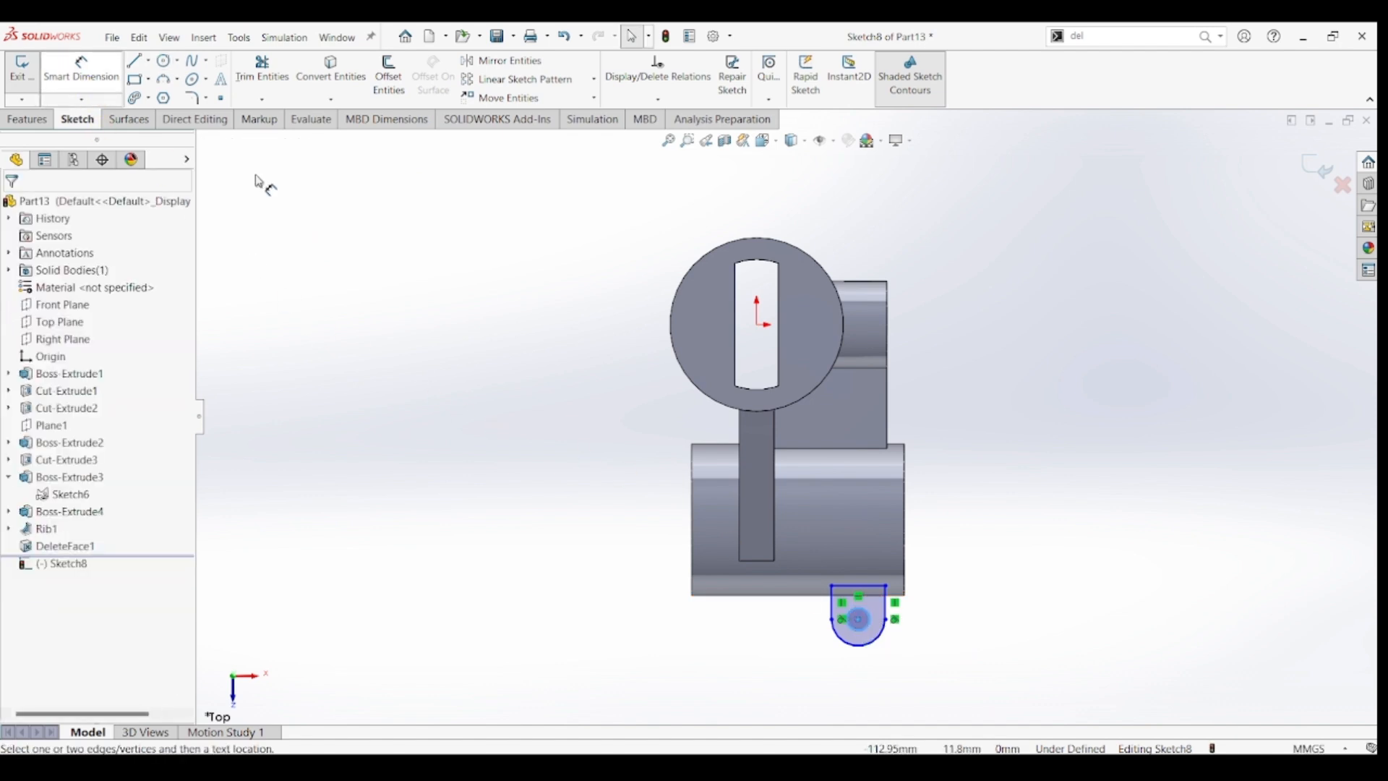
click(882, 642)
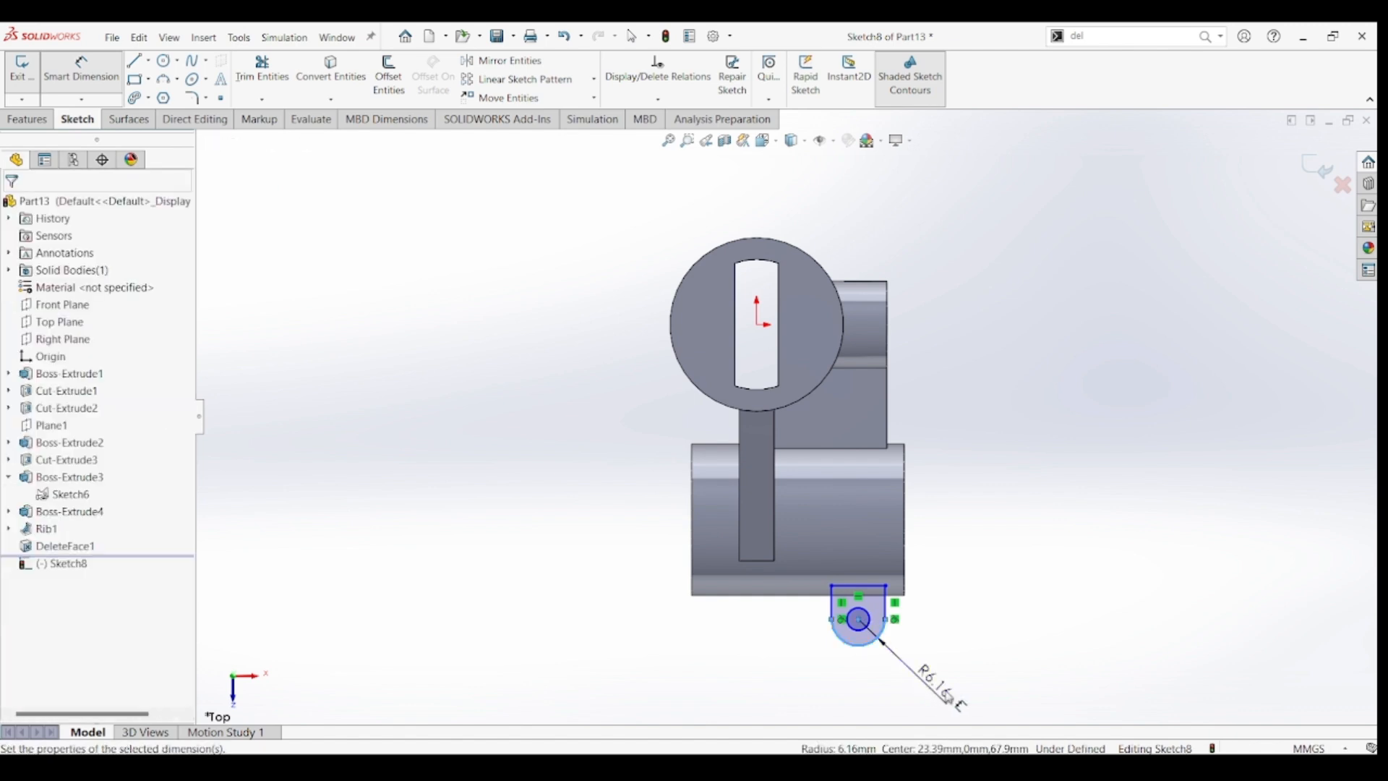
click(947, 696)
text(7.5)
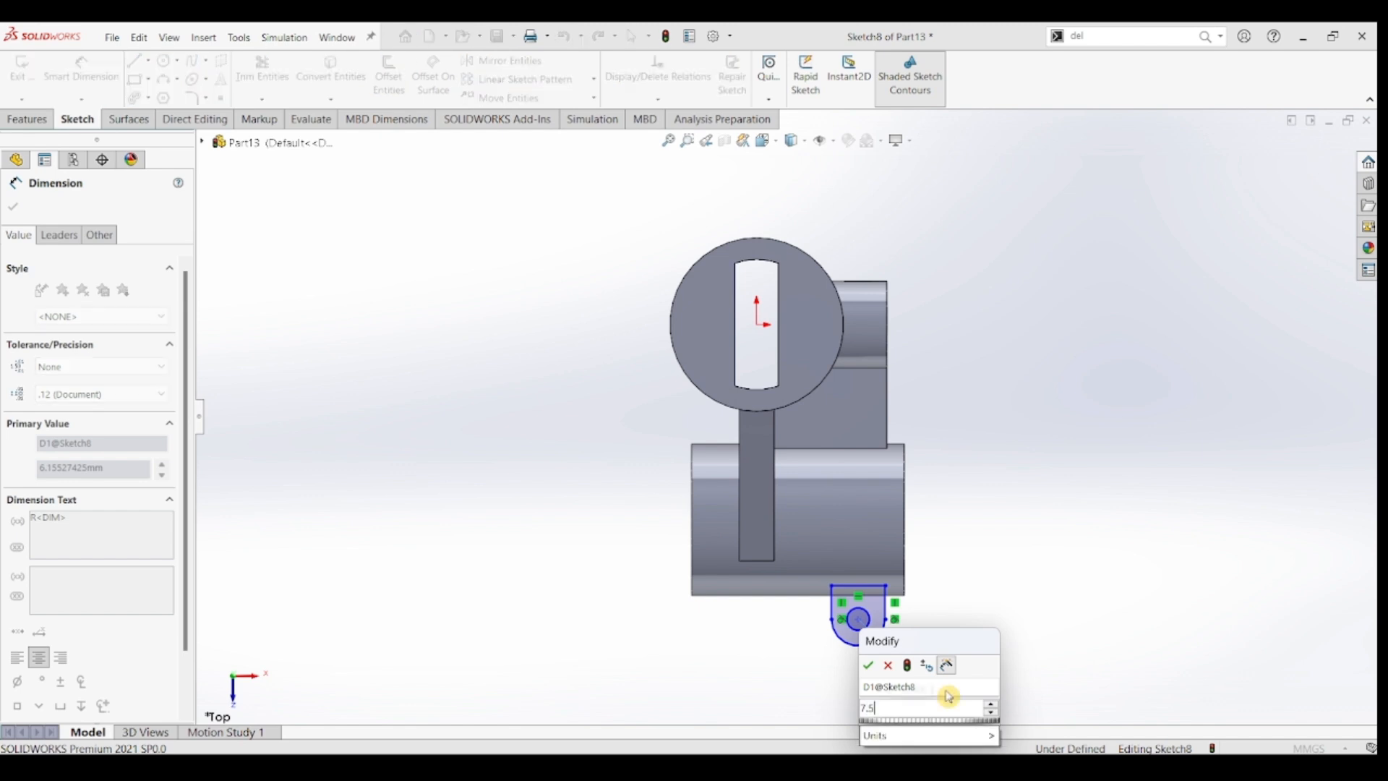
key(Return)
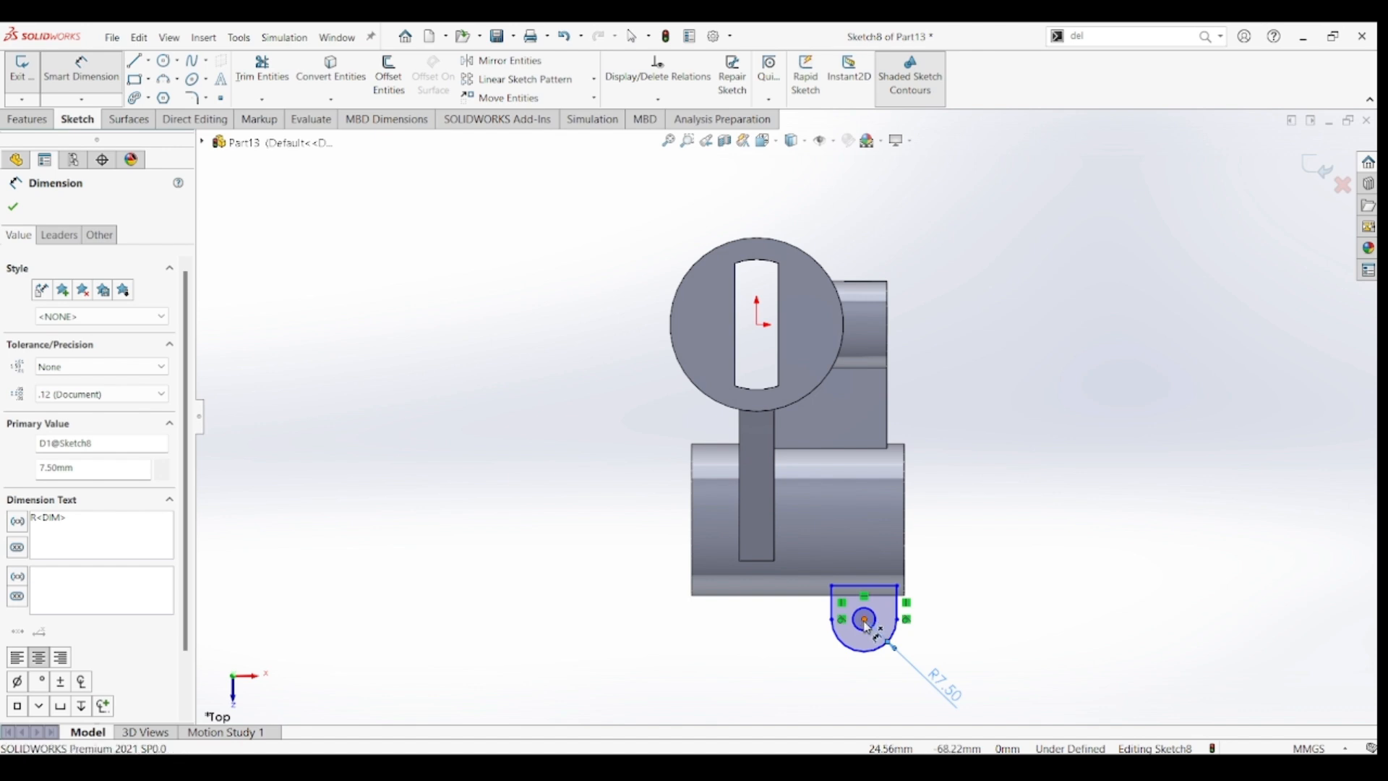
- Dimension the hole centre 15 mm from the half-ring's nearer end edge
click(865, 620)
click(905, 571)
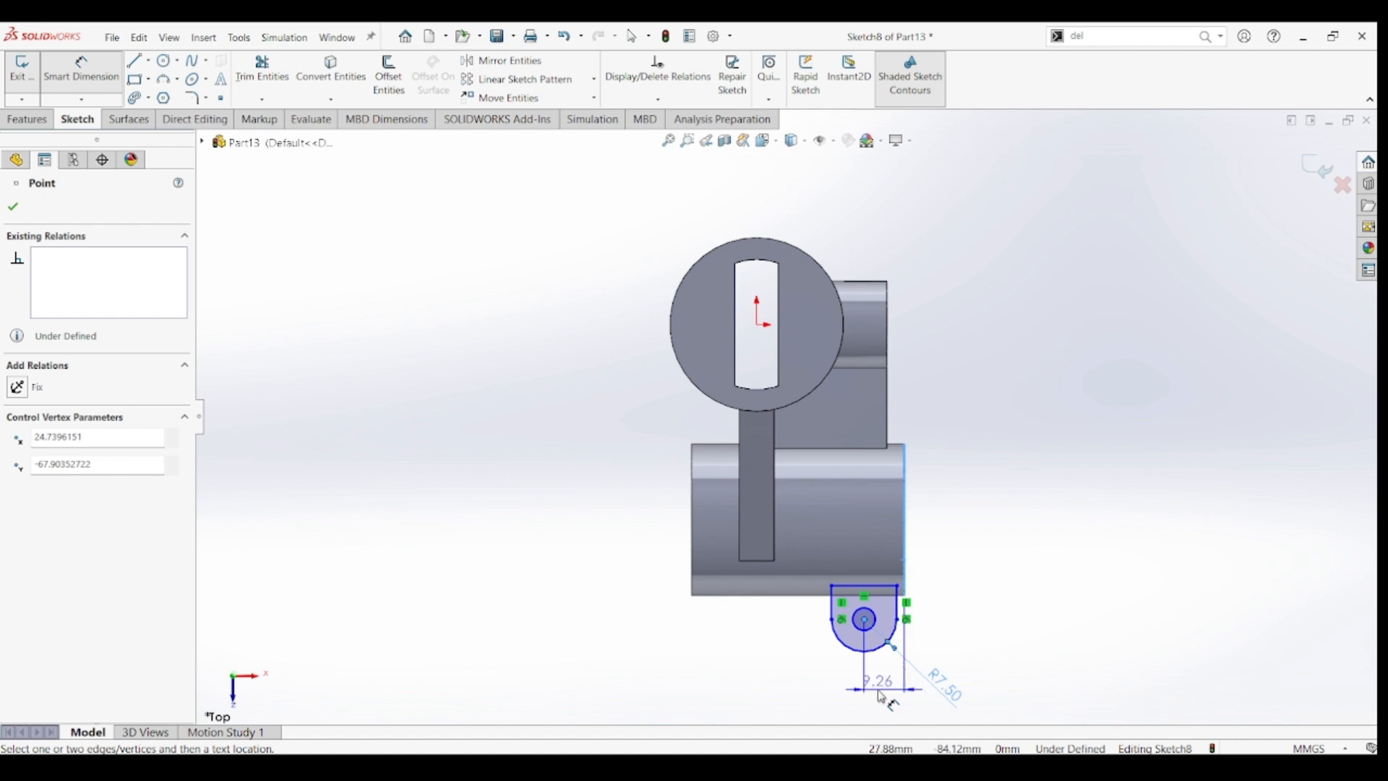
click(890, 700)
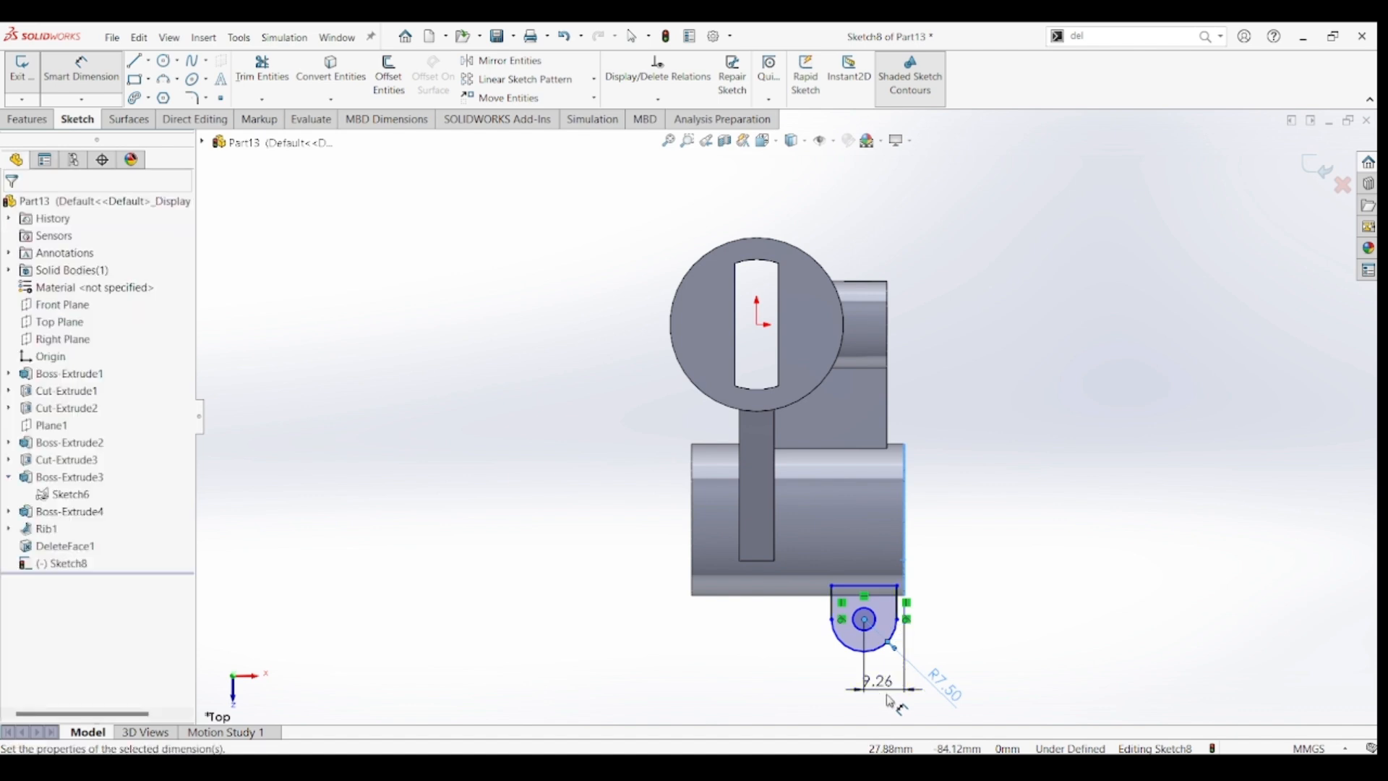
text(15)
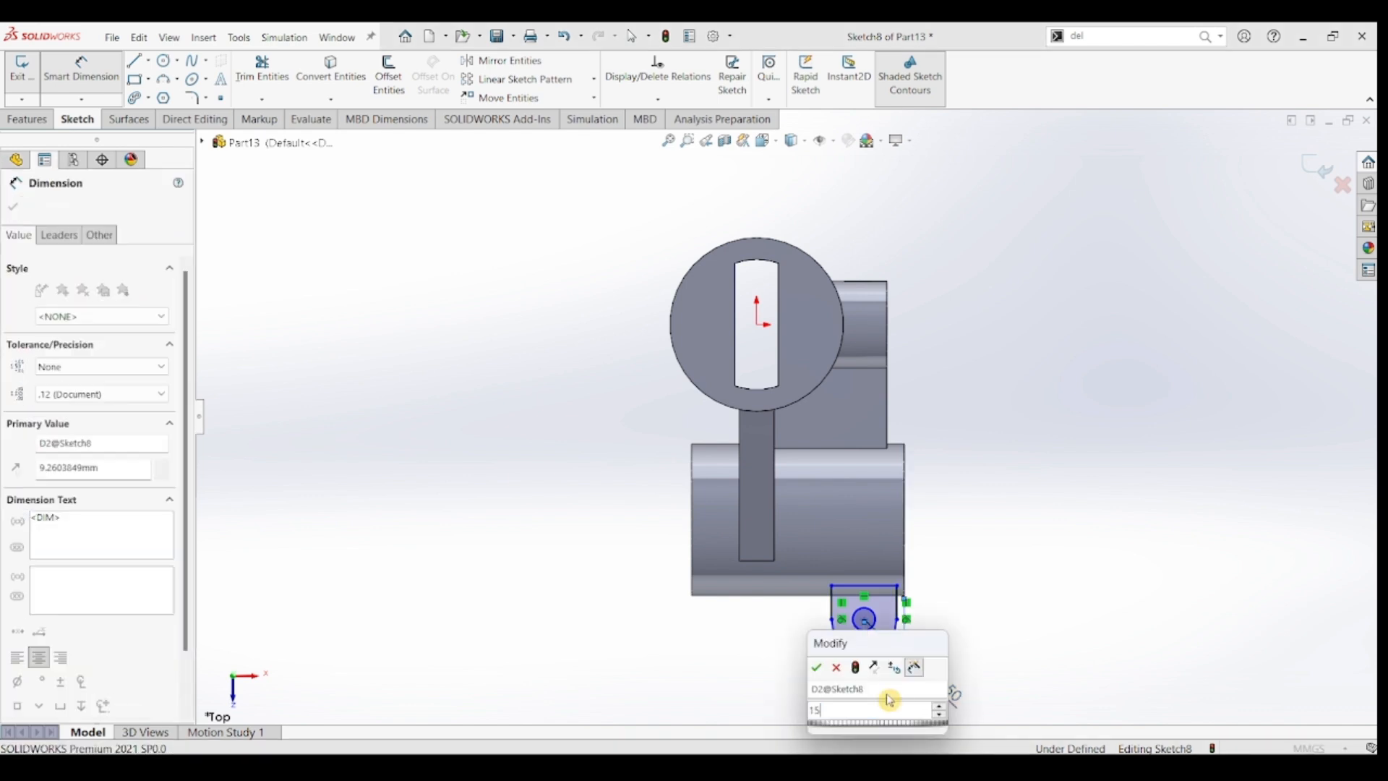
key(Return)
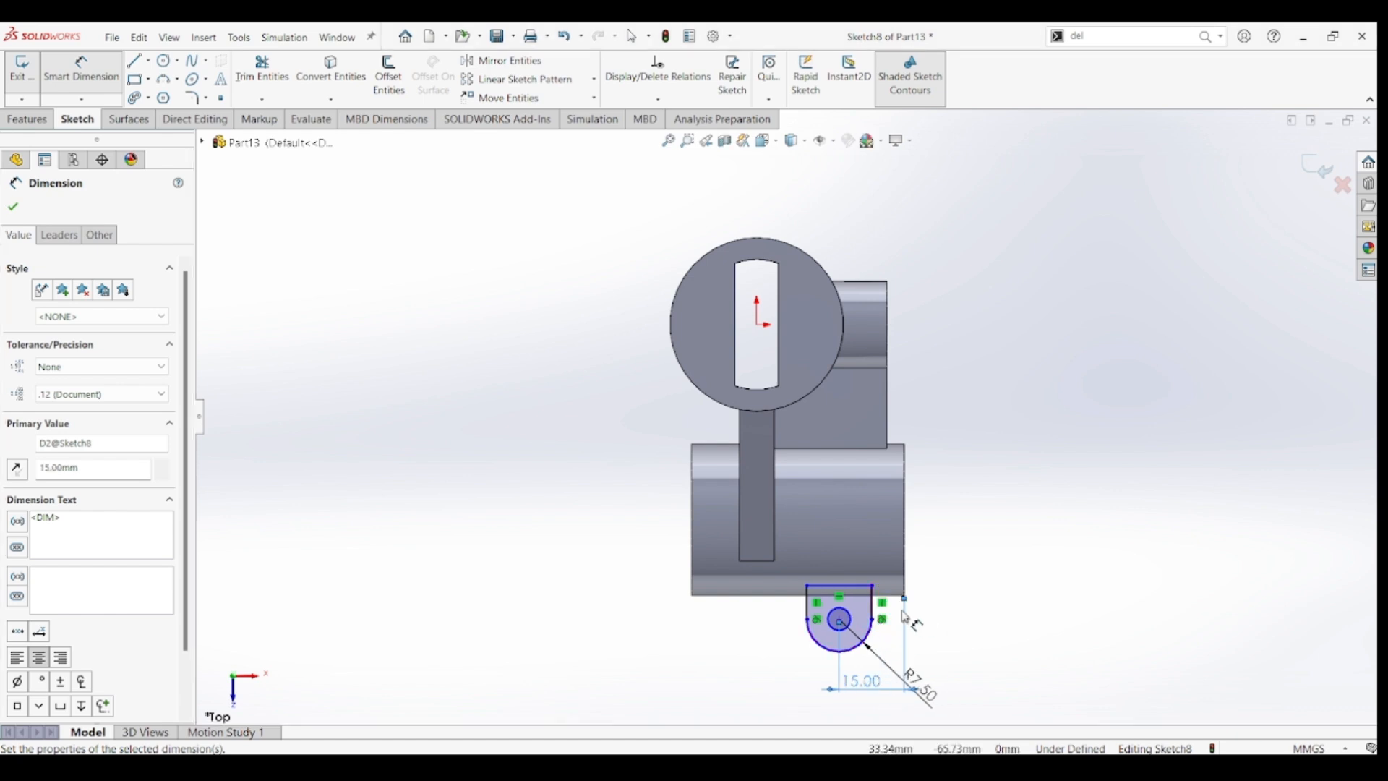
- Dimension the hole centre 72 mm vertically from the origin and extend the tab's straight edge back into the half-ring
click(758, 323)
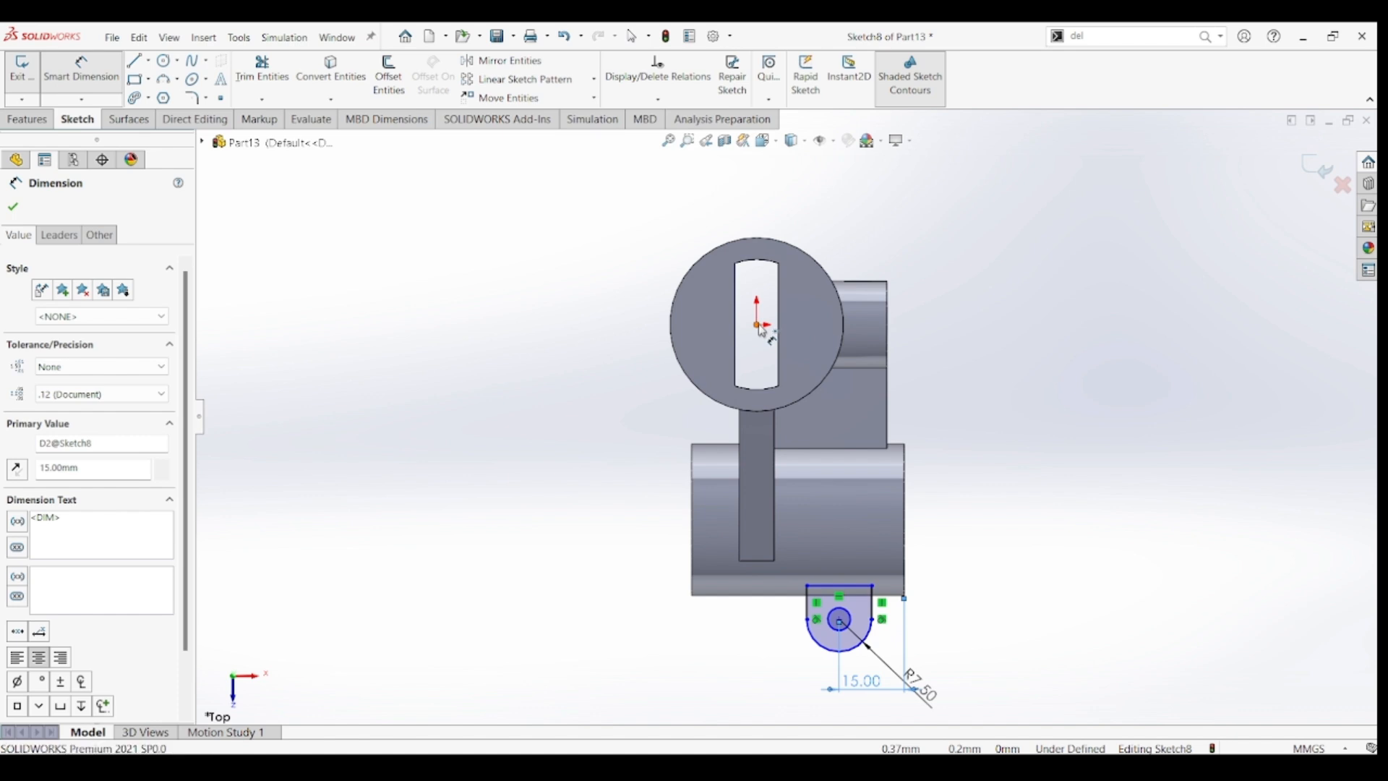
click(840, 619)
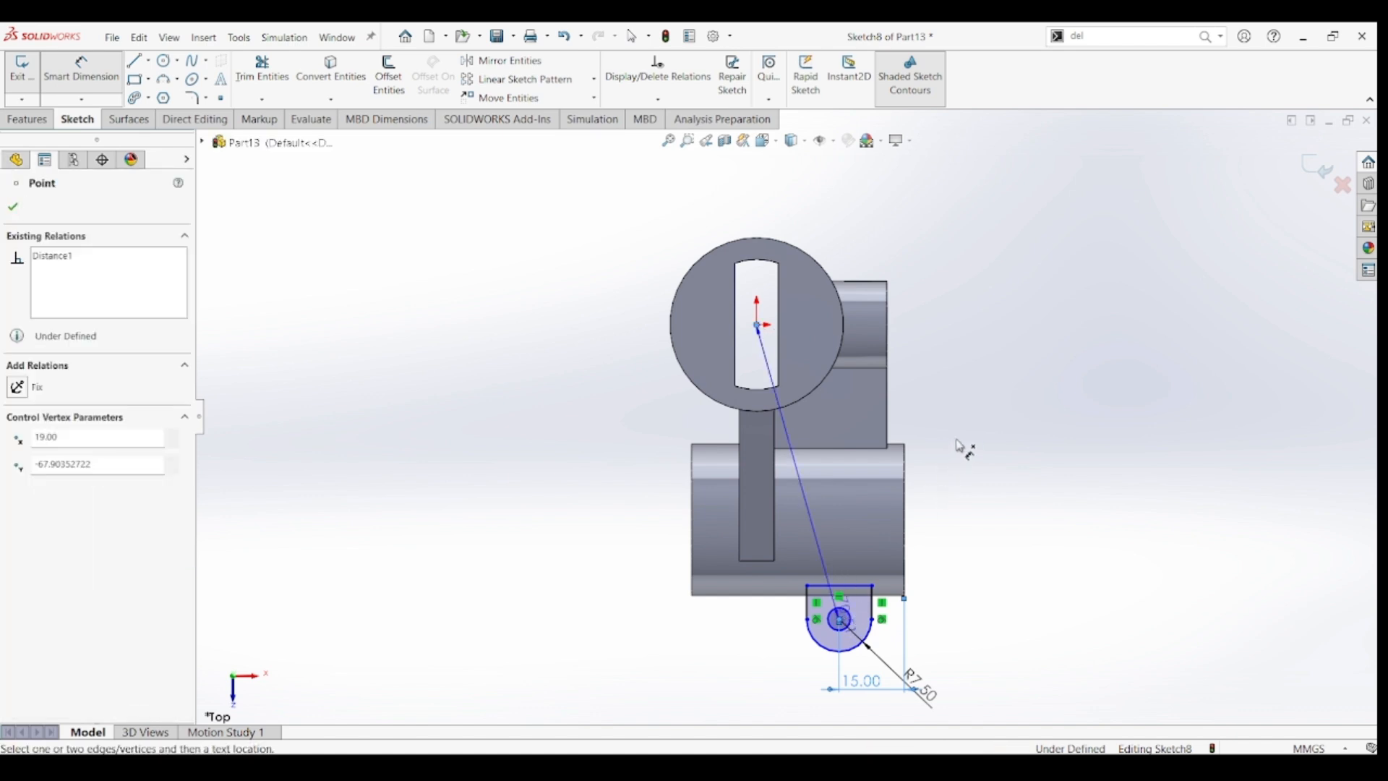
click(972, 440)
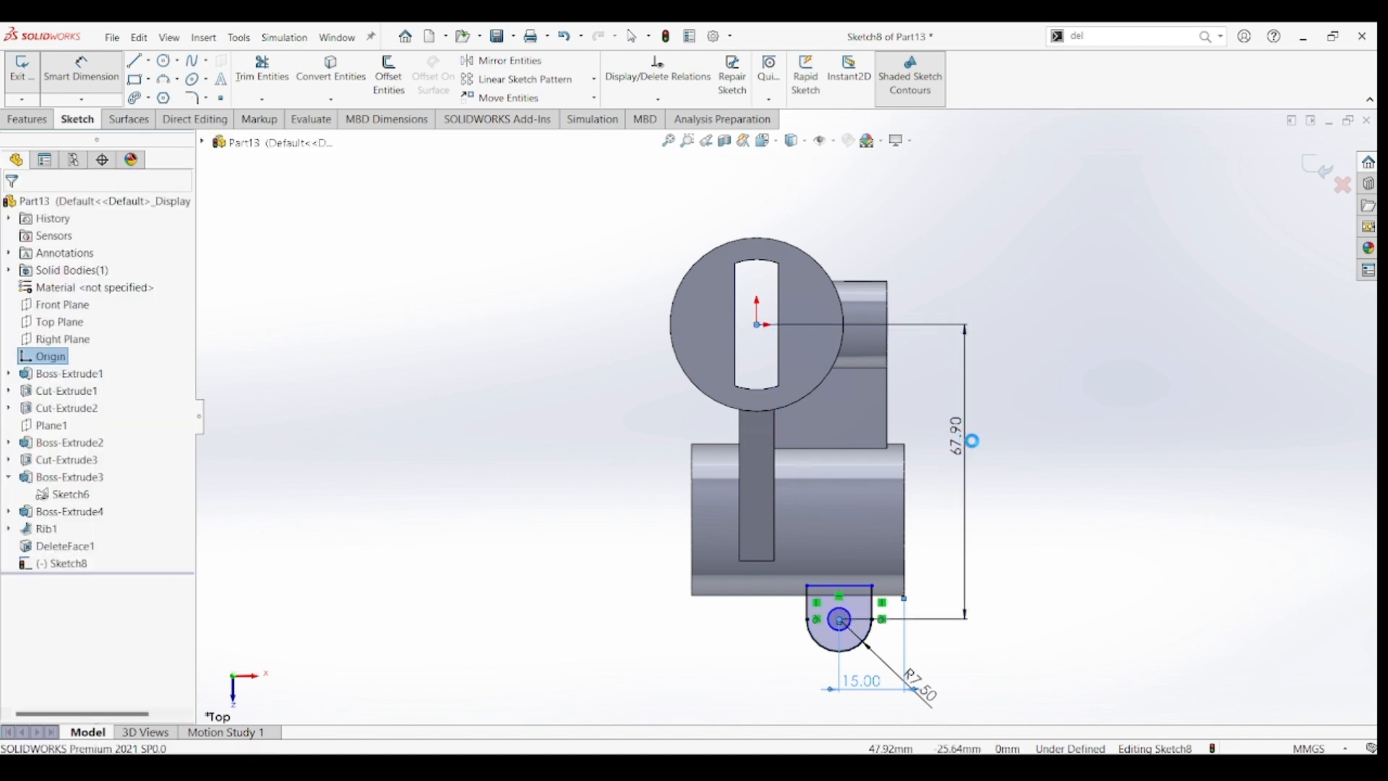
text(72)
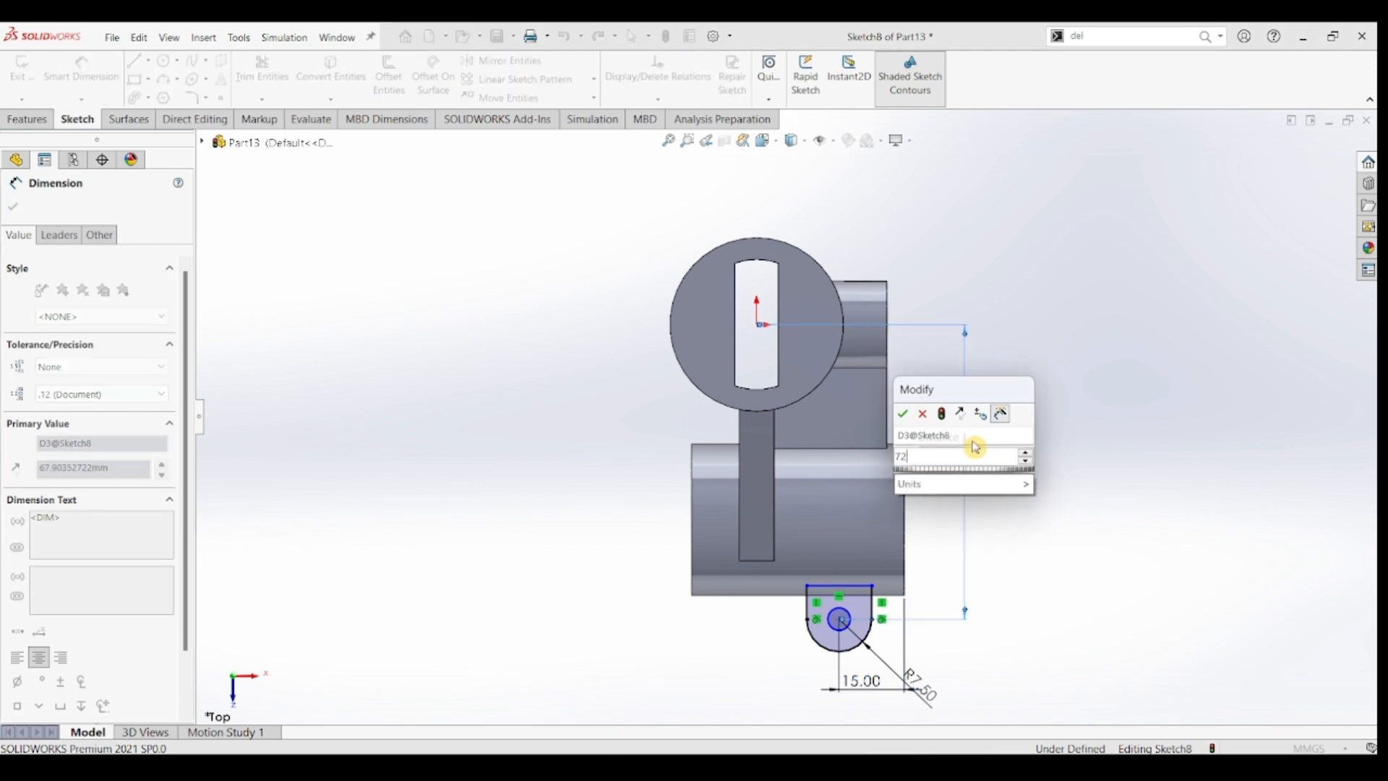
key(Return)
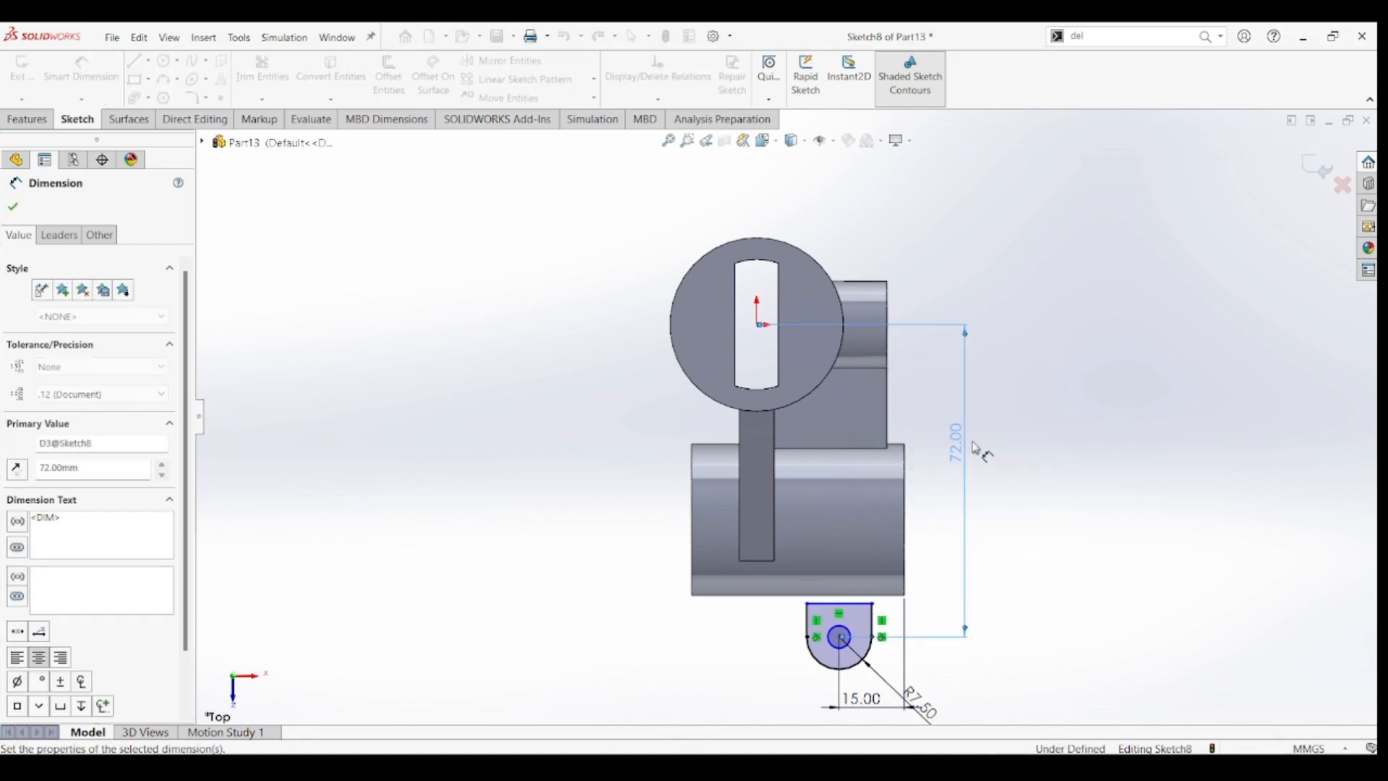
key(Escape)
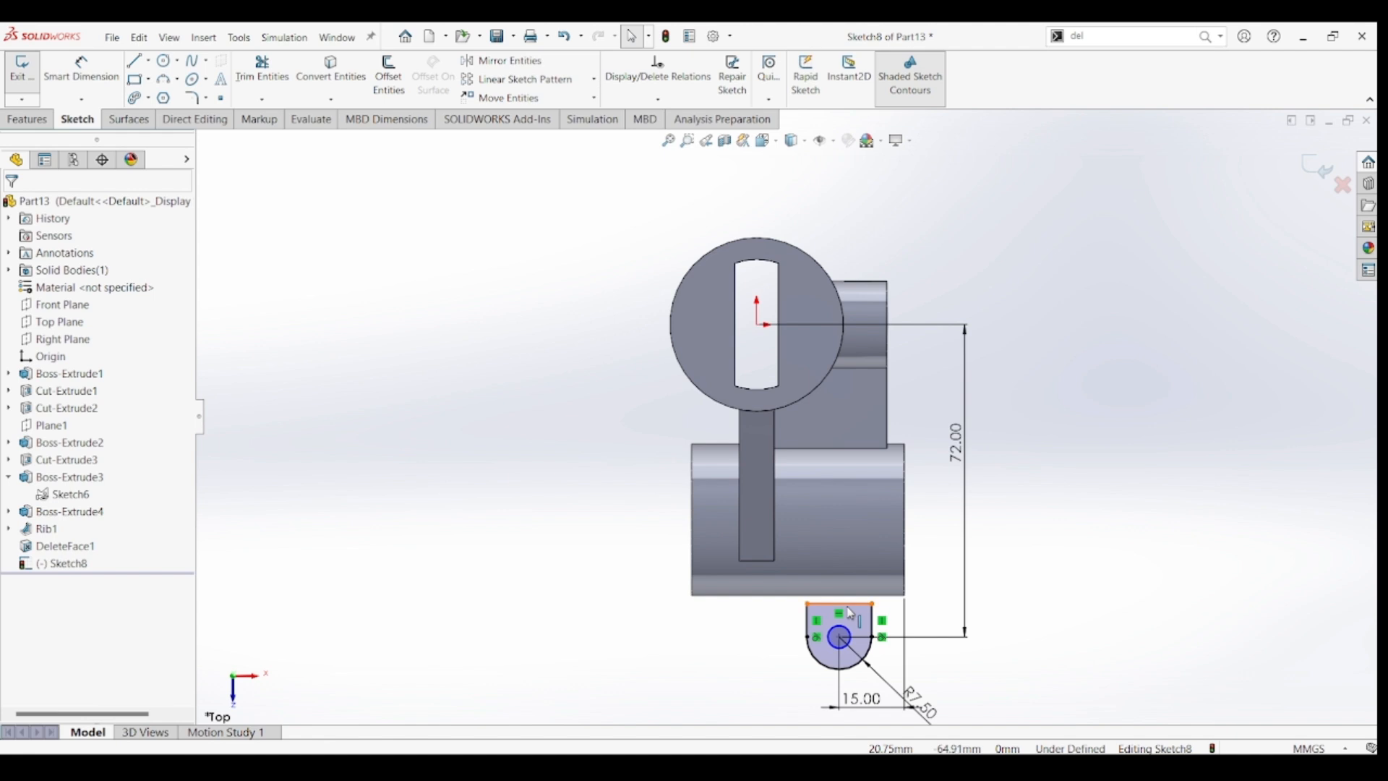
drag(852, 607, 850, 586)
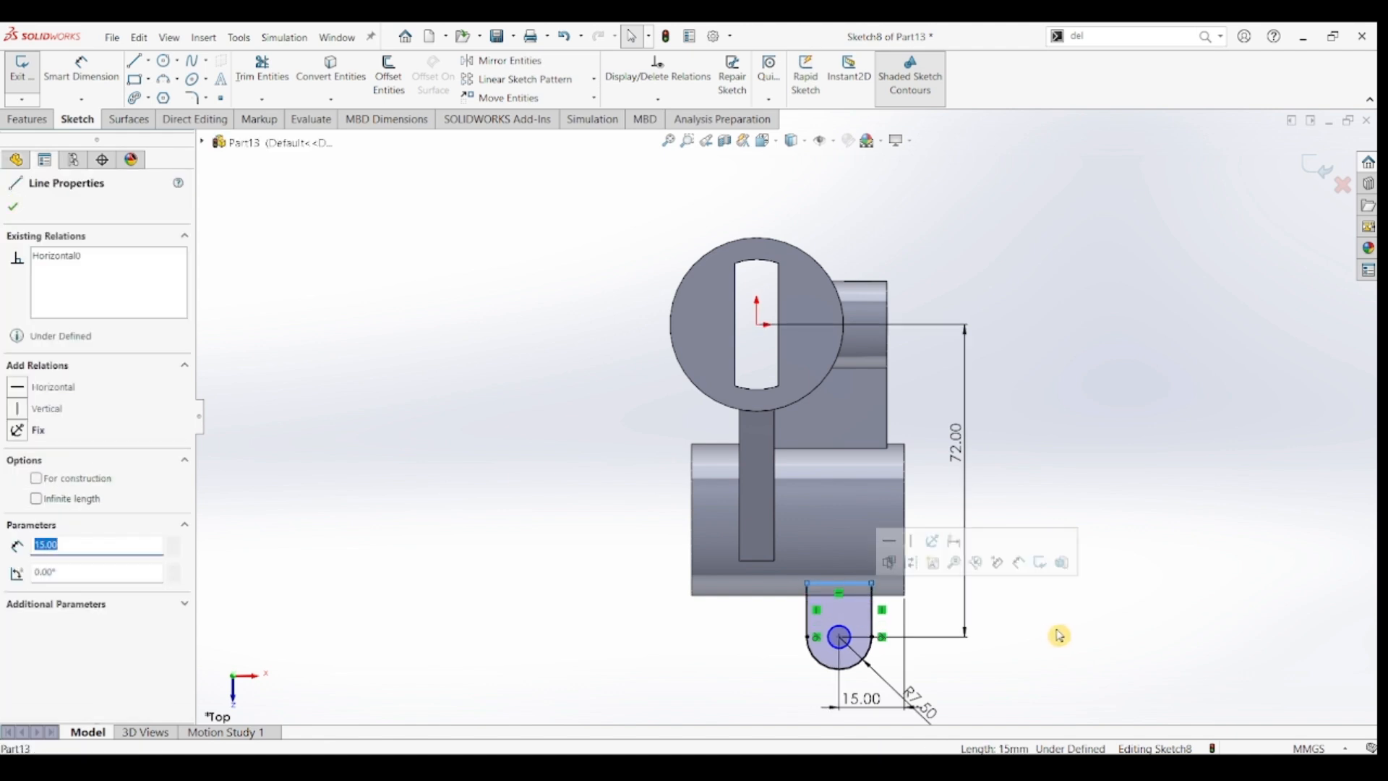
- Dimension the tab's hole with a diameter of 7 mm
click(81, 69)
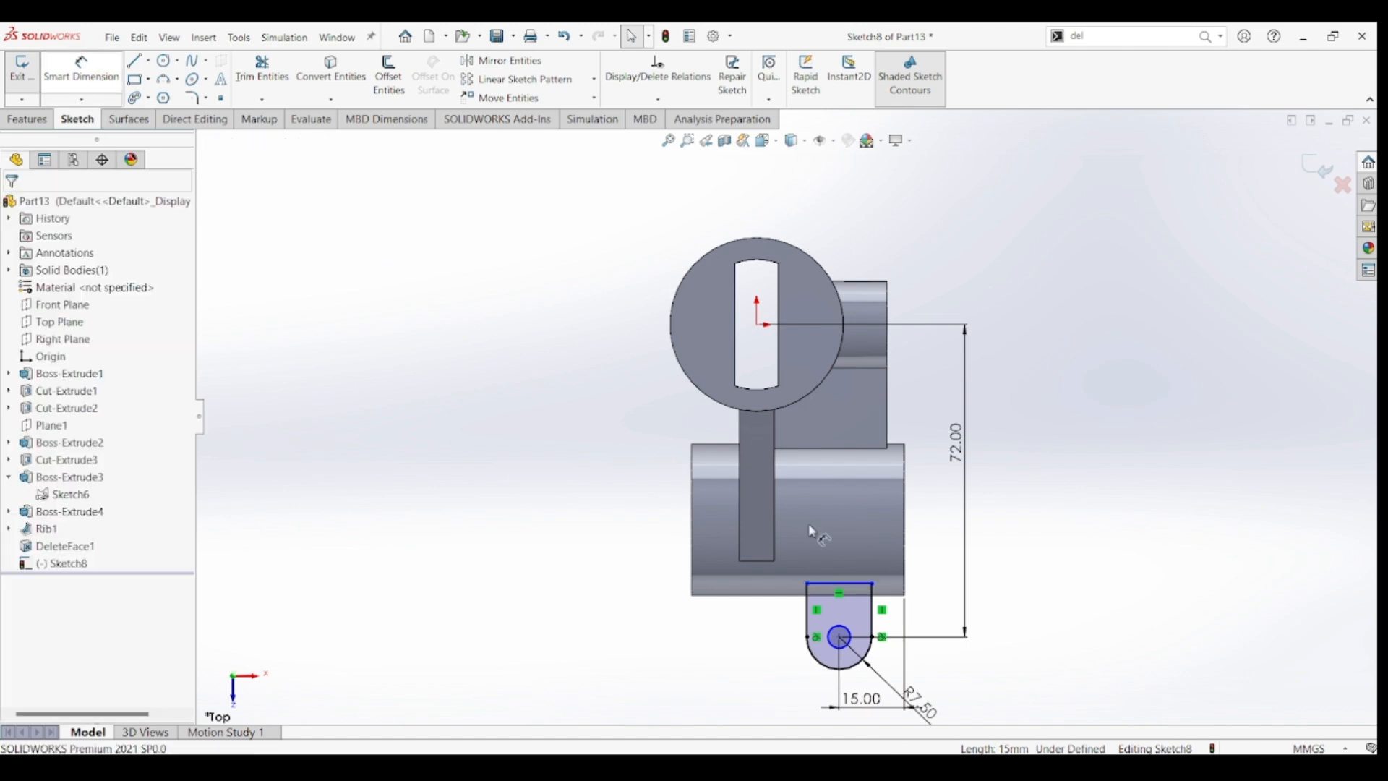
click(890, 638)
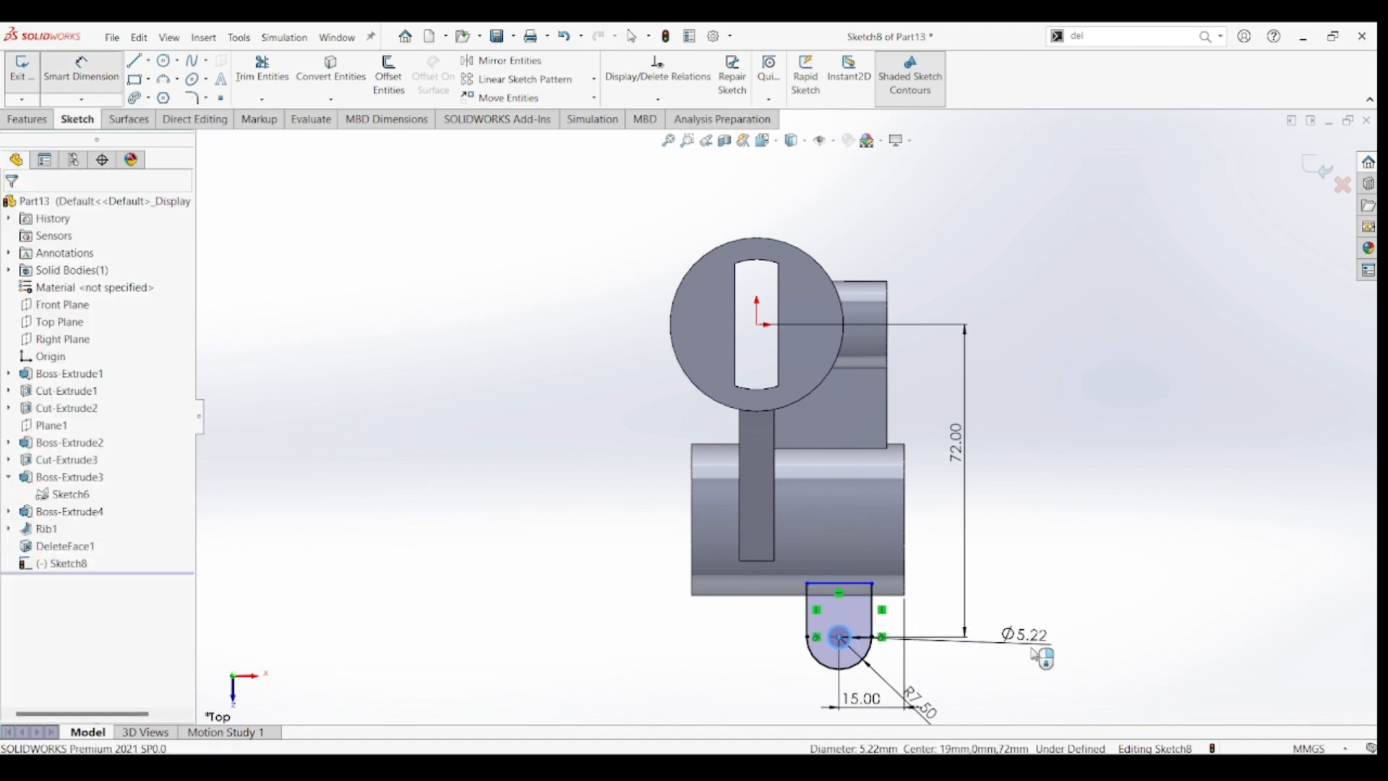
click(1043, 657)
text(7)
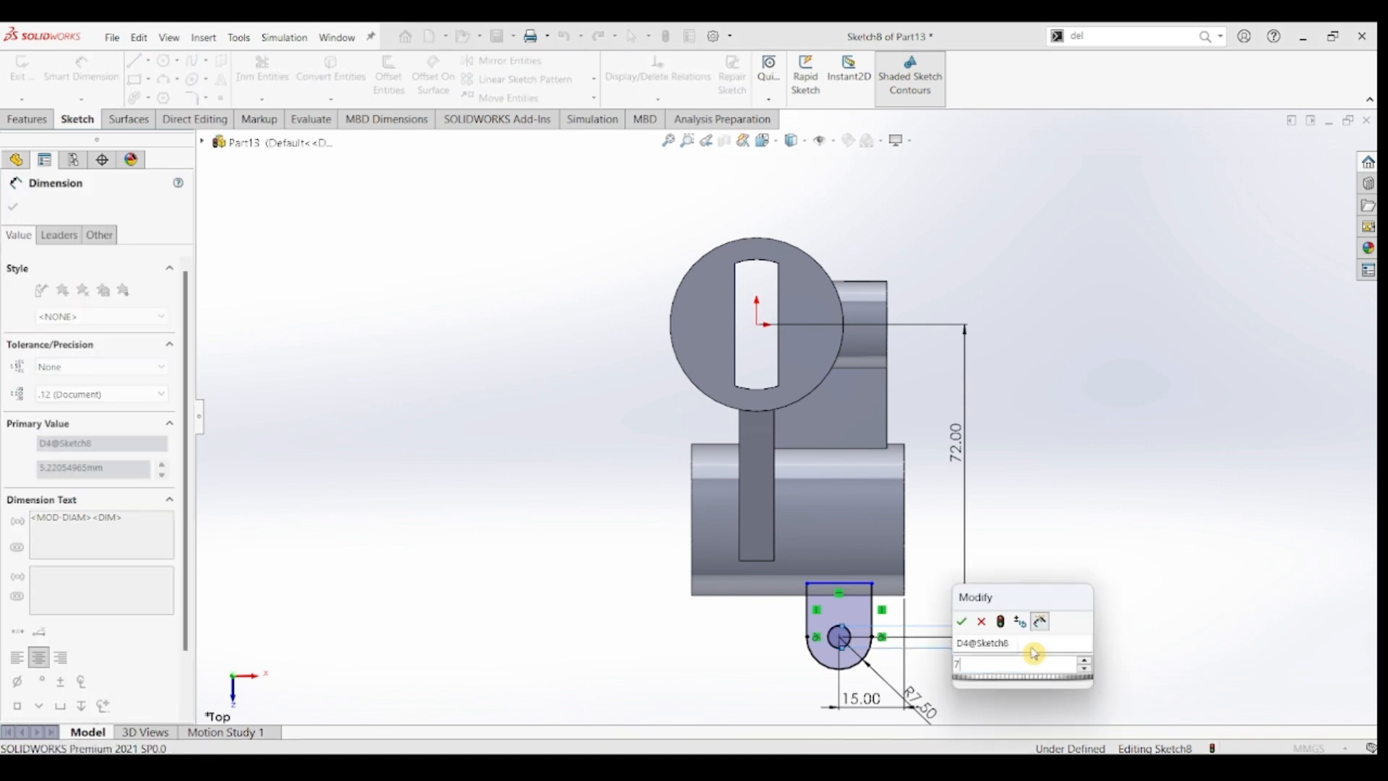
key(Escape)
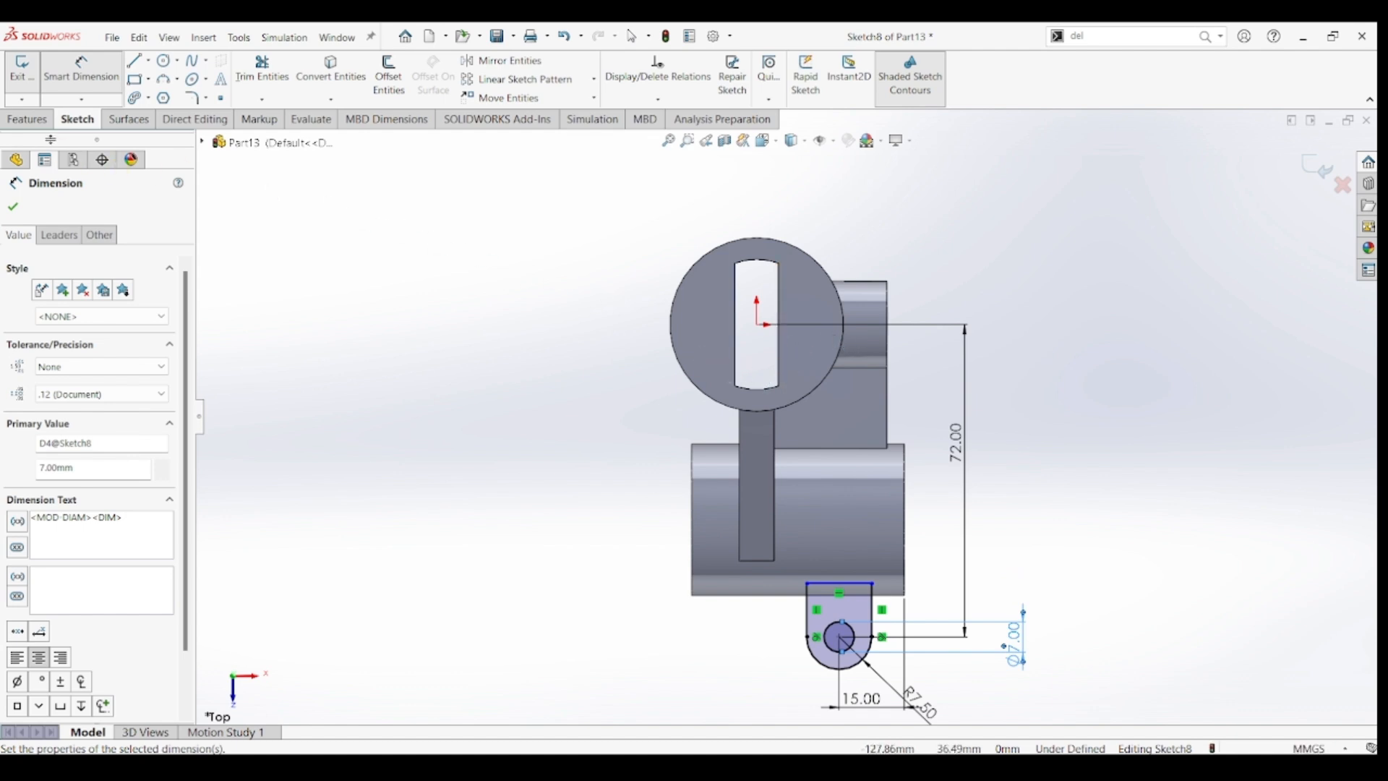
- Extrude the tab profile as a blind boss 6 mm deep, merged with the part
click(25, 126)
click(29, 76)
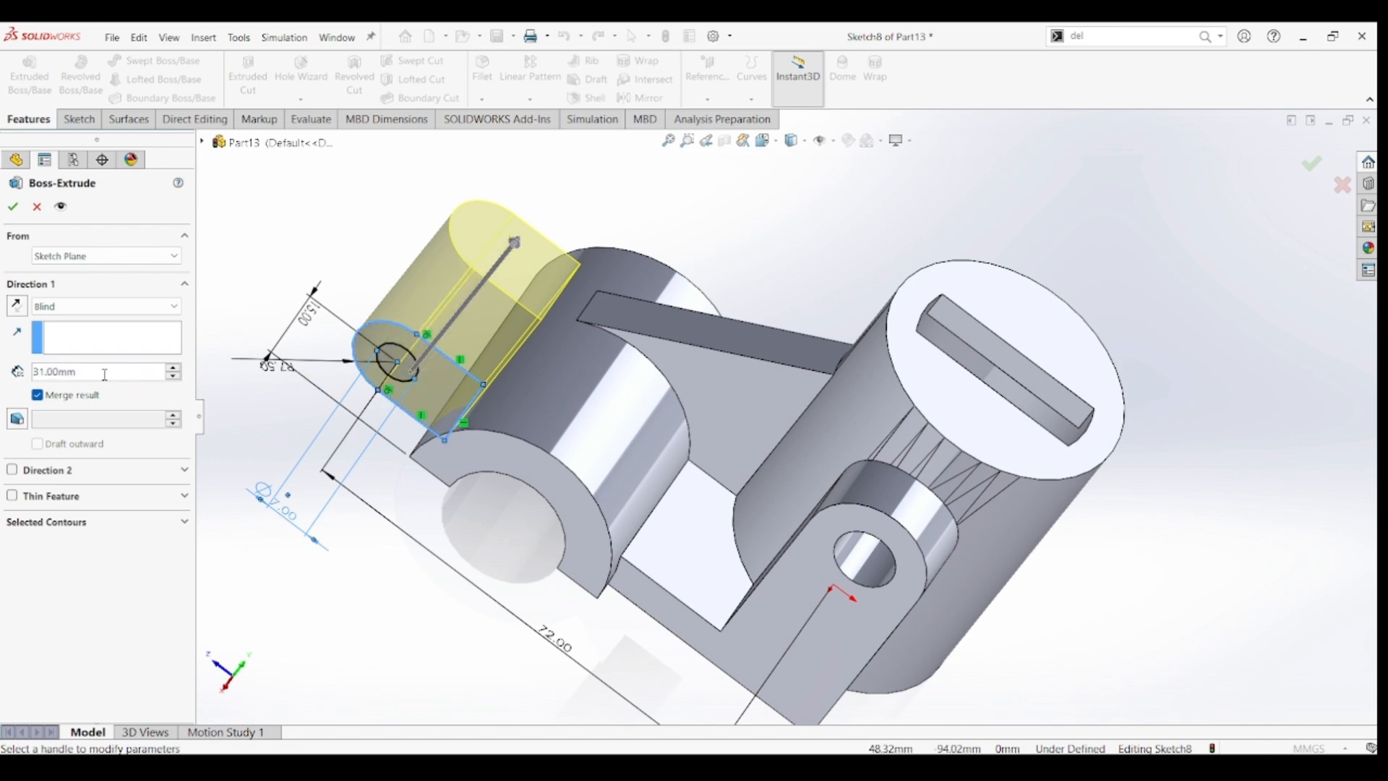
text(6)
key(Return)
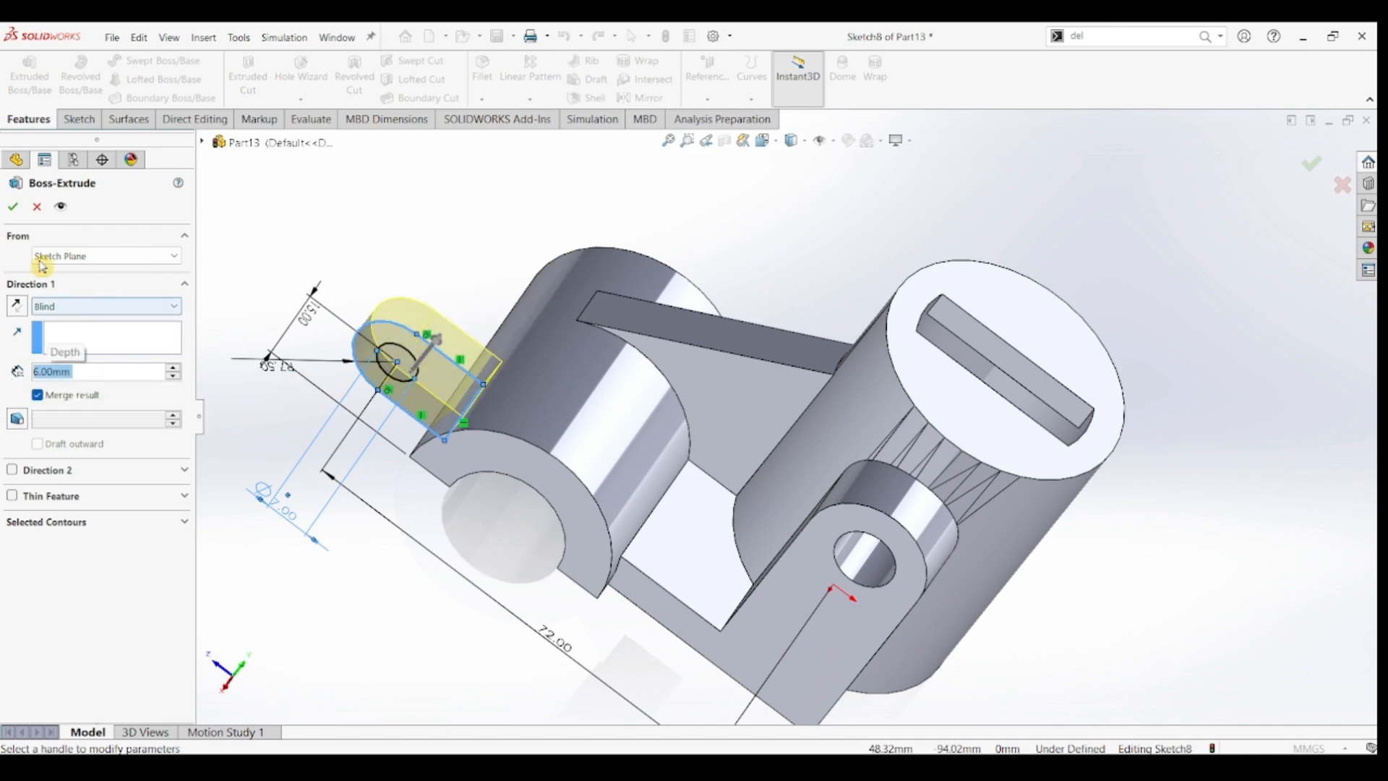
click(24, 209)
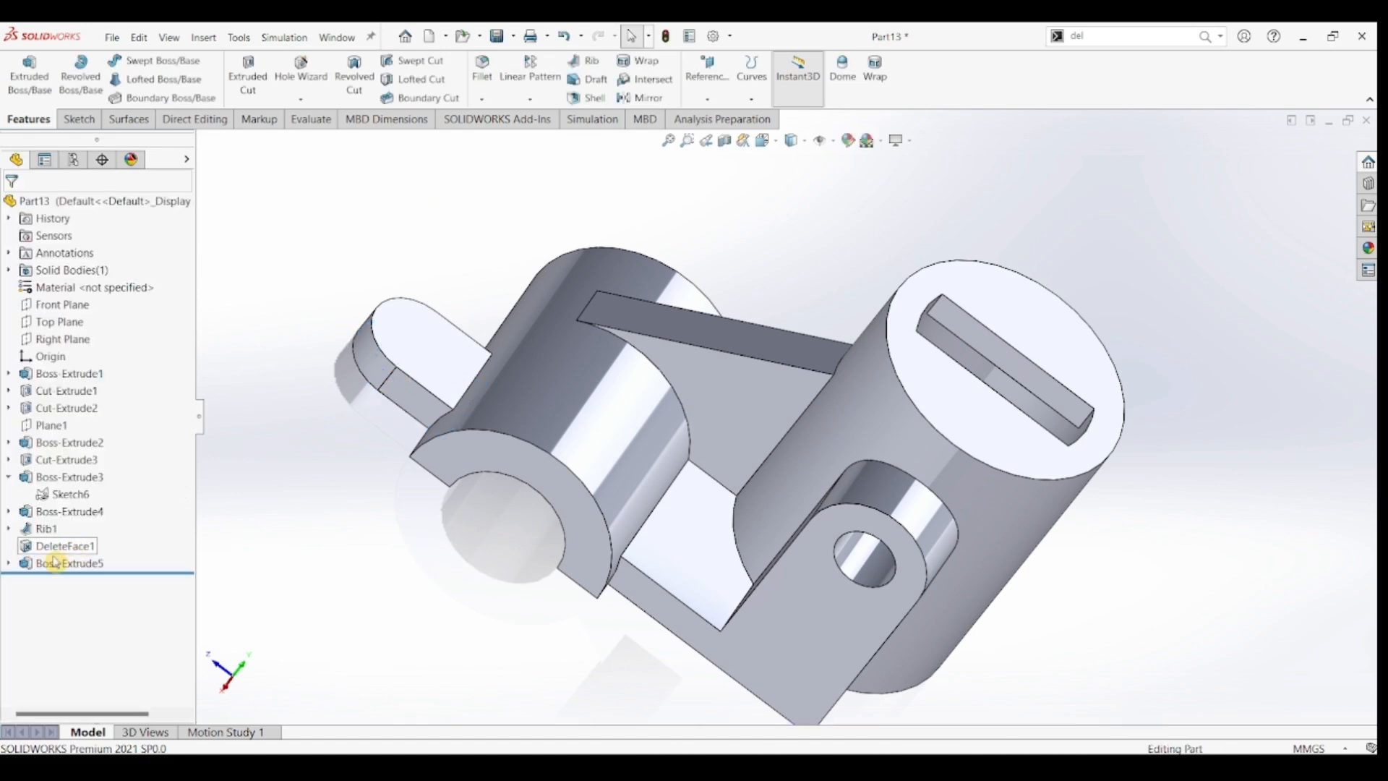
- Edit the half-ring tab's extrusion, replacing its selected contour with the tab region around the hole so the hole stays open
click(56, 566)
click(80, 541)
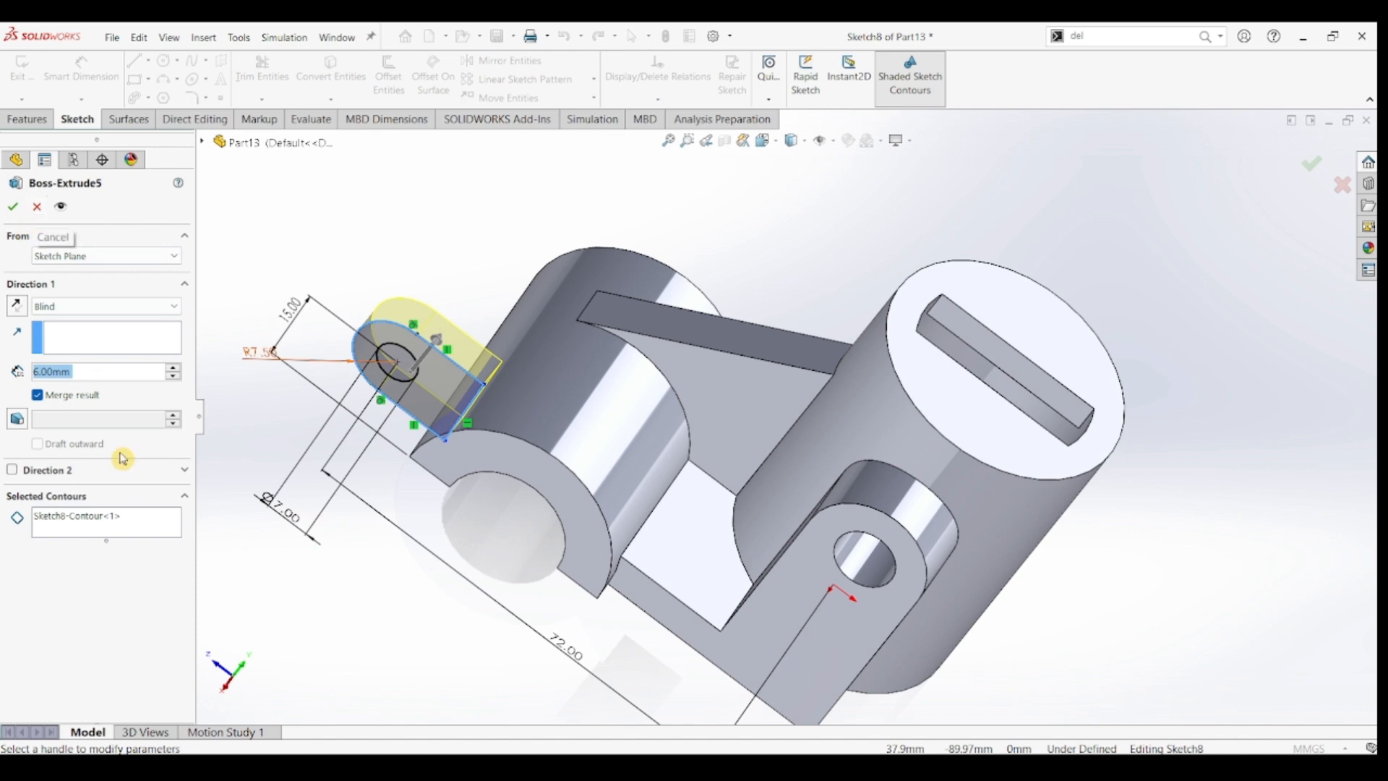
click(119, 519)
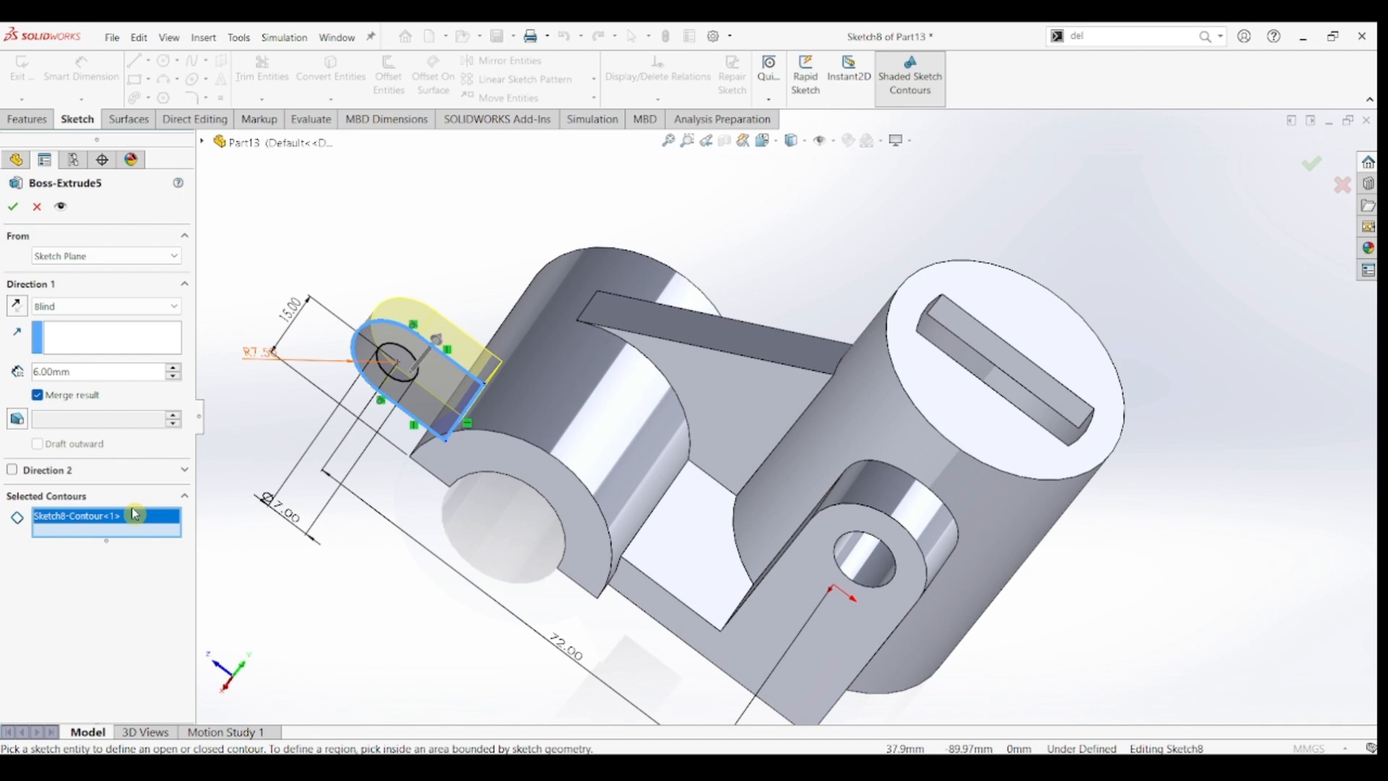
key(Delete)
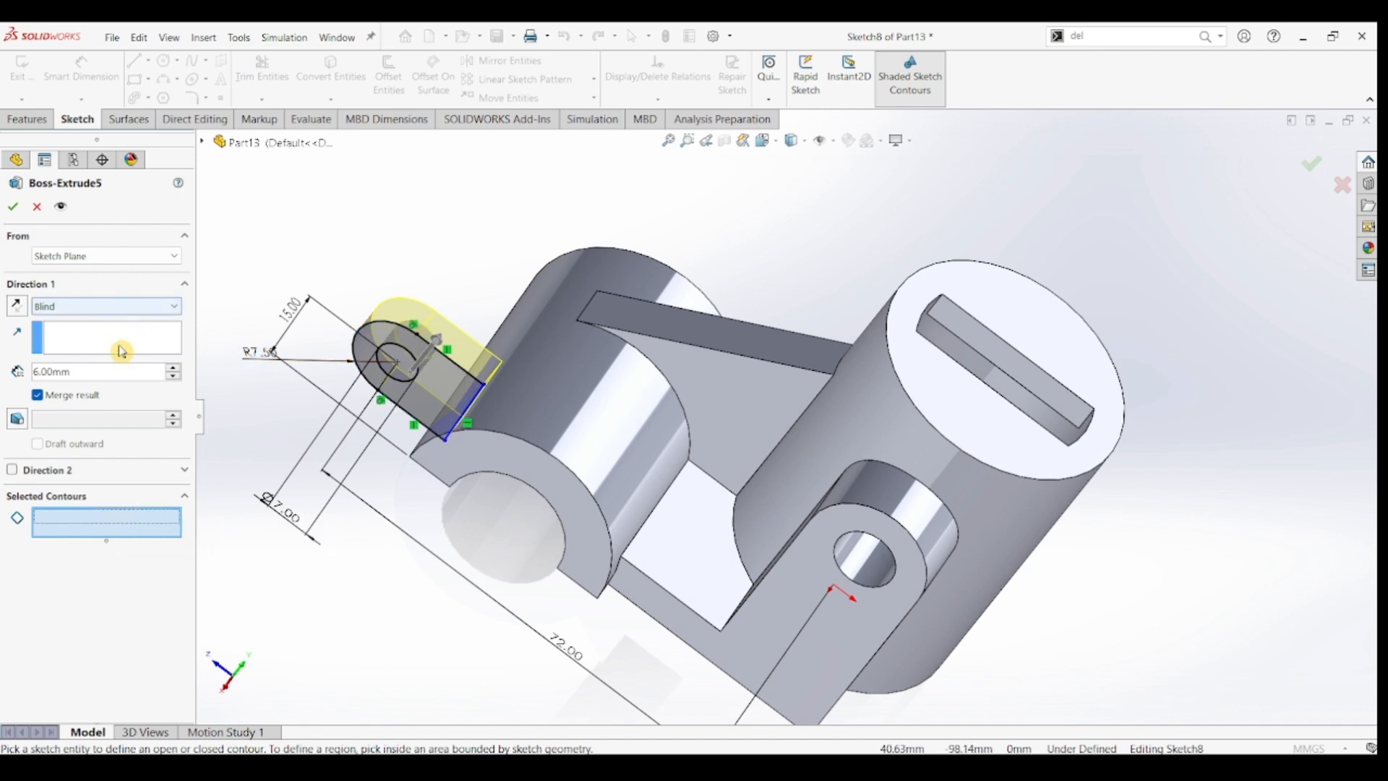
click(176, 379)
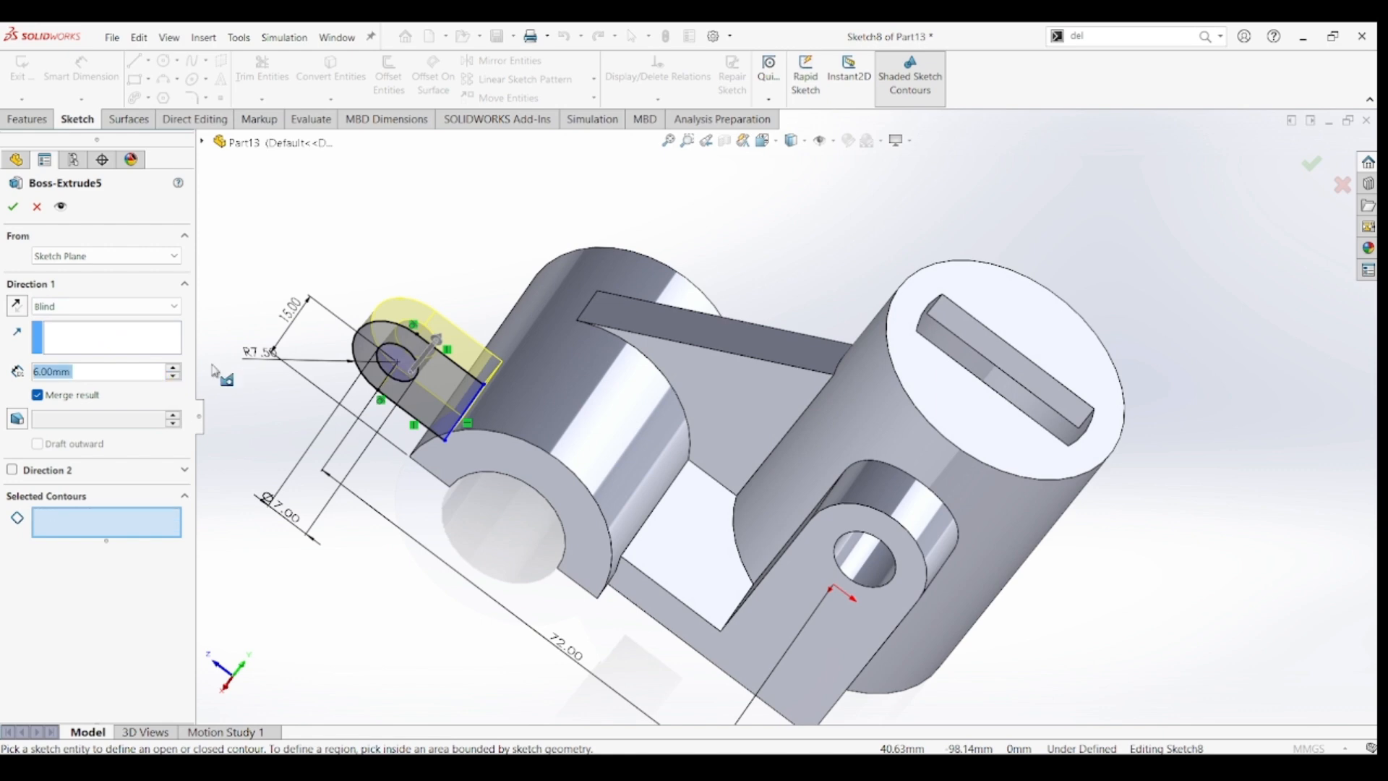
click(428, 398)
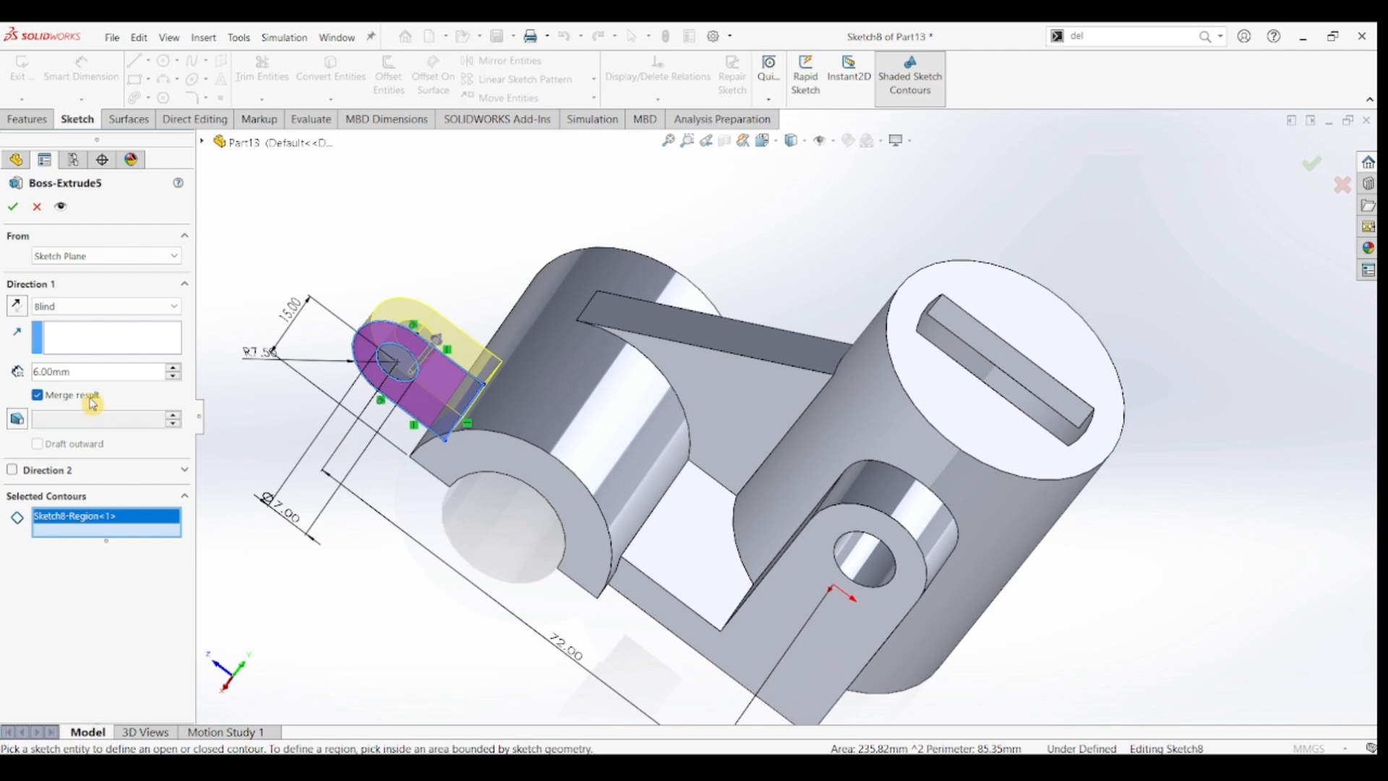
click(16, 210)
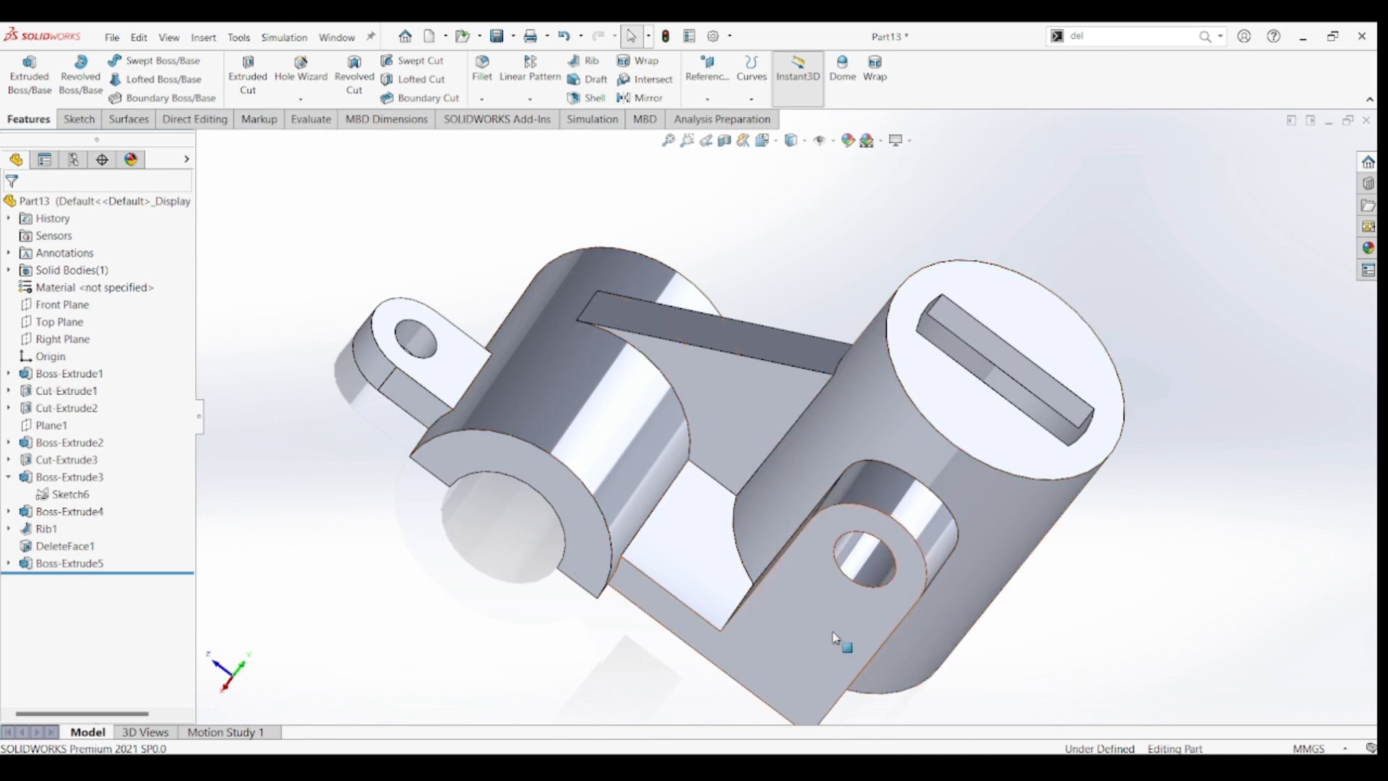
click(68, 331)
click(79, 304)
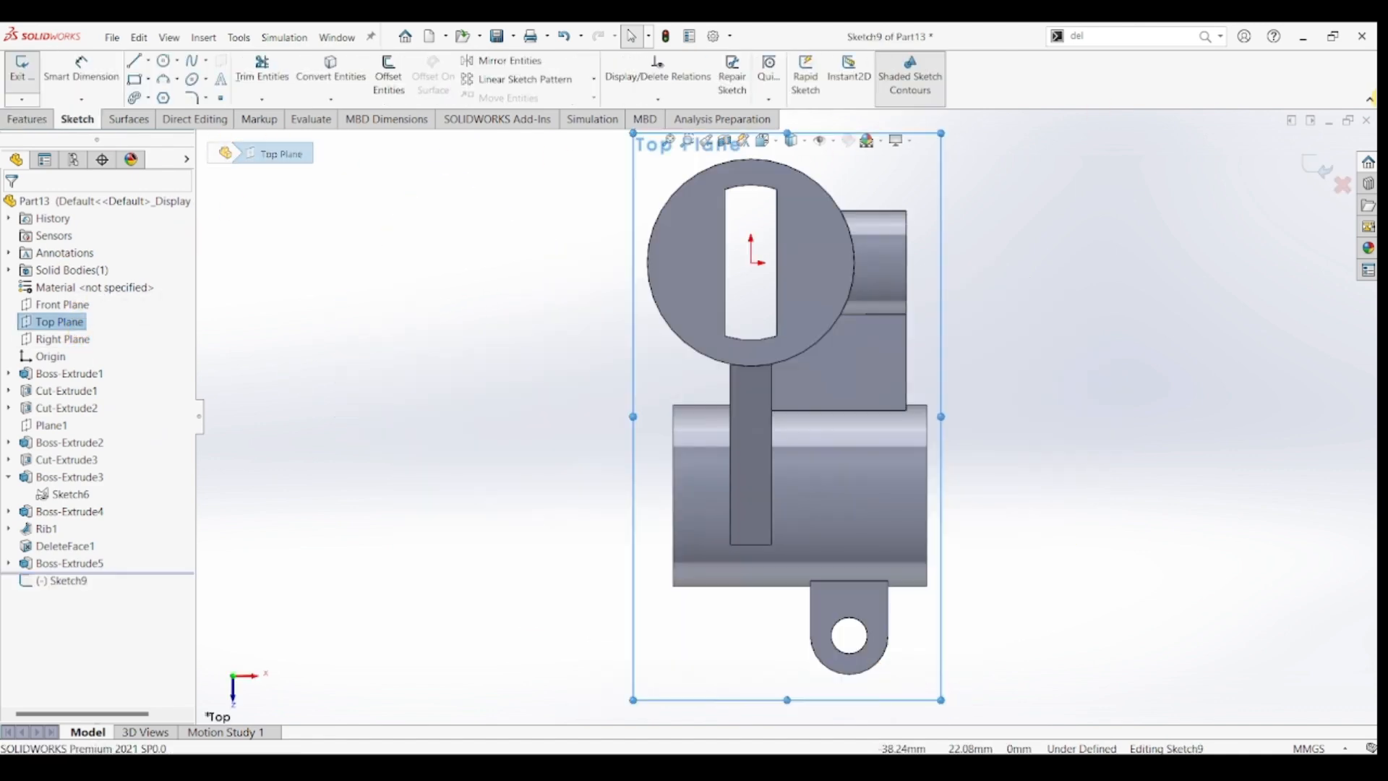
click(1343, 188)
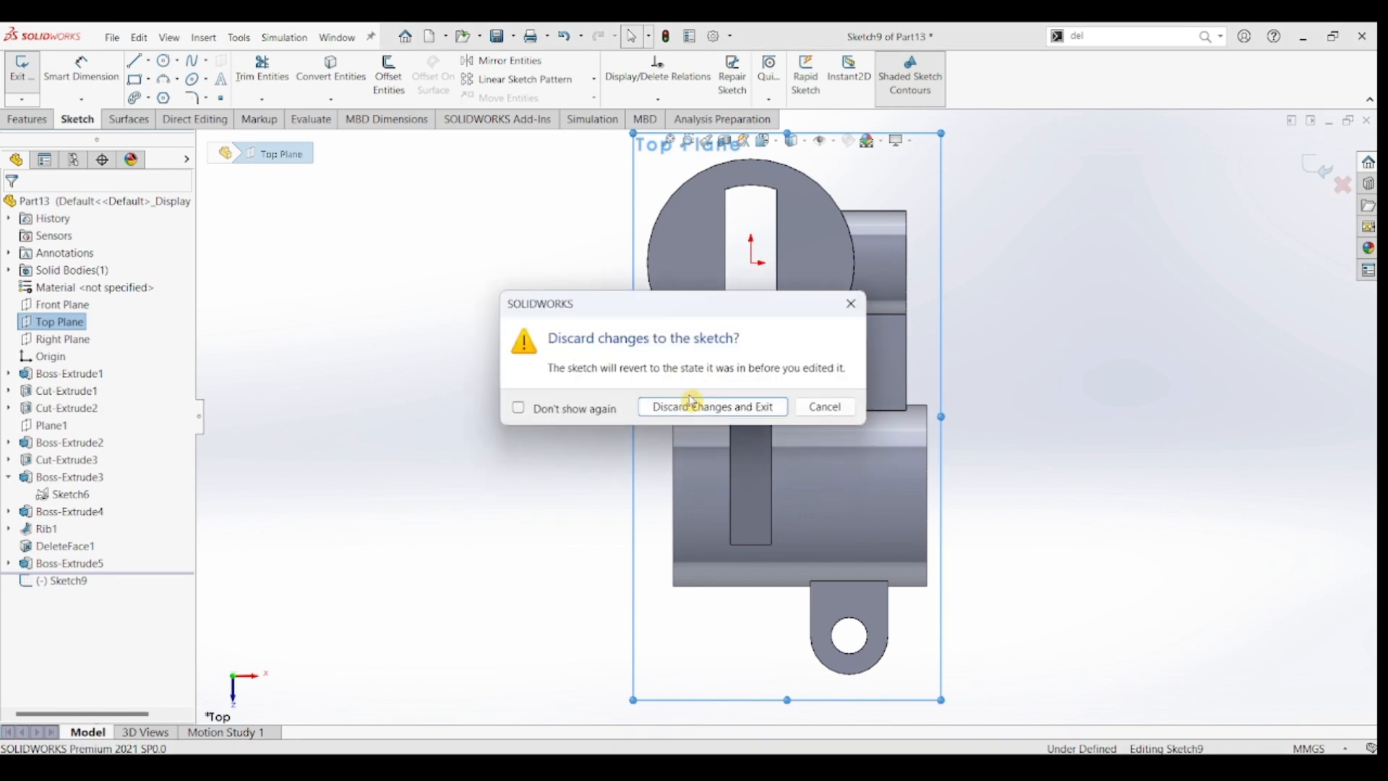
click(692, 407)
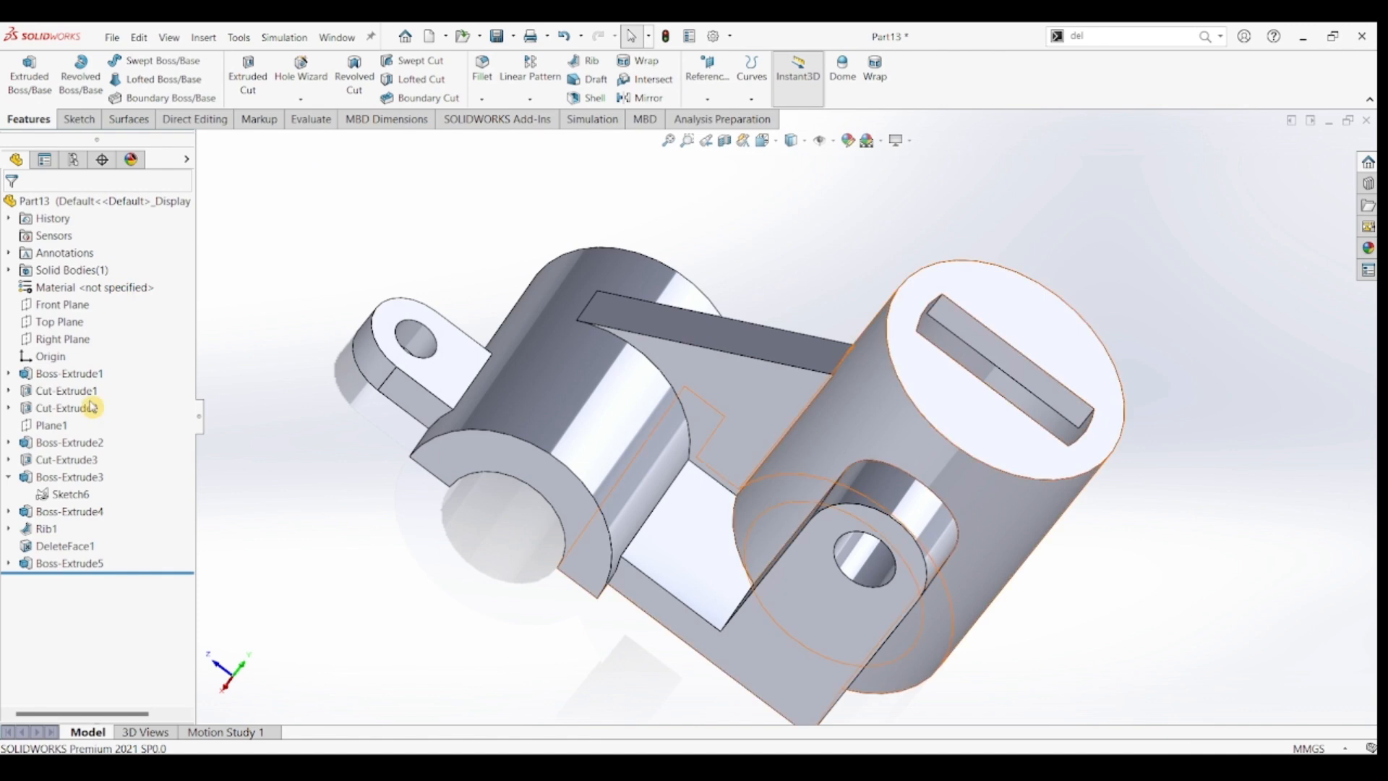
- Sketch on the Top Plane a round-ended tab outline about 13 mm wide with straight sides about 11.5 mm long, overlapping the cylinder's edge opposite the half-ring
click(61, 322)
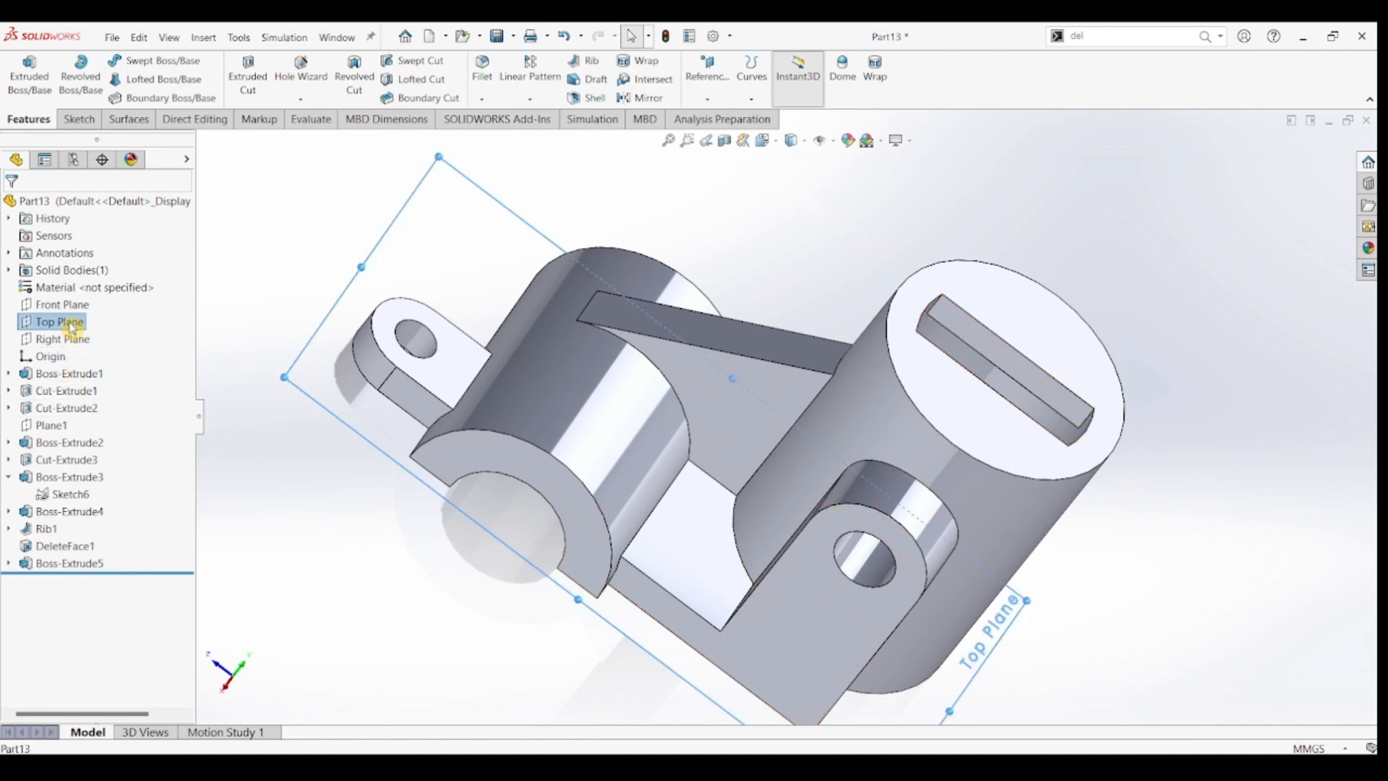
click(77, 121)
click(21, 67)
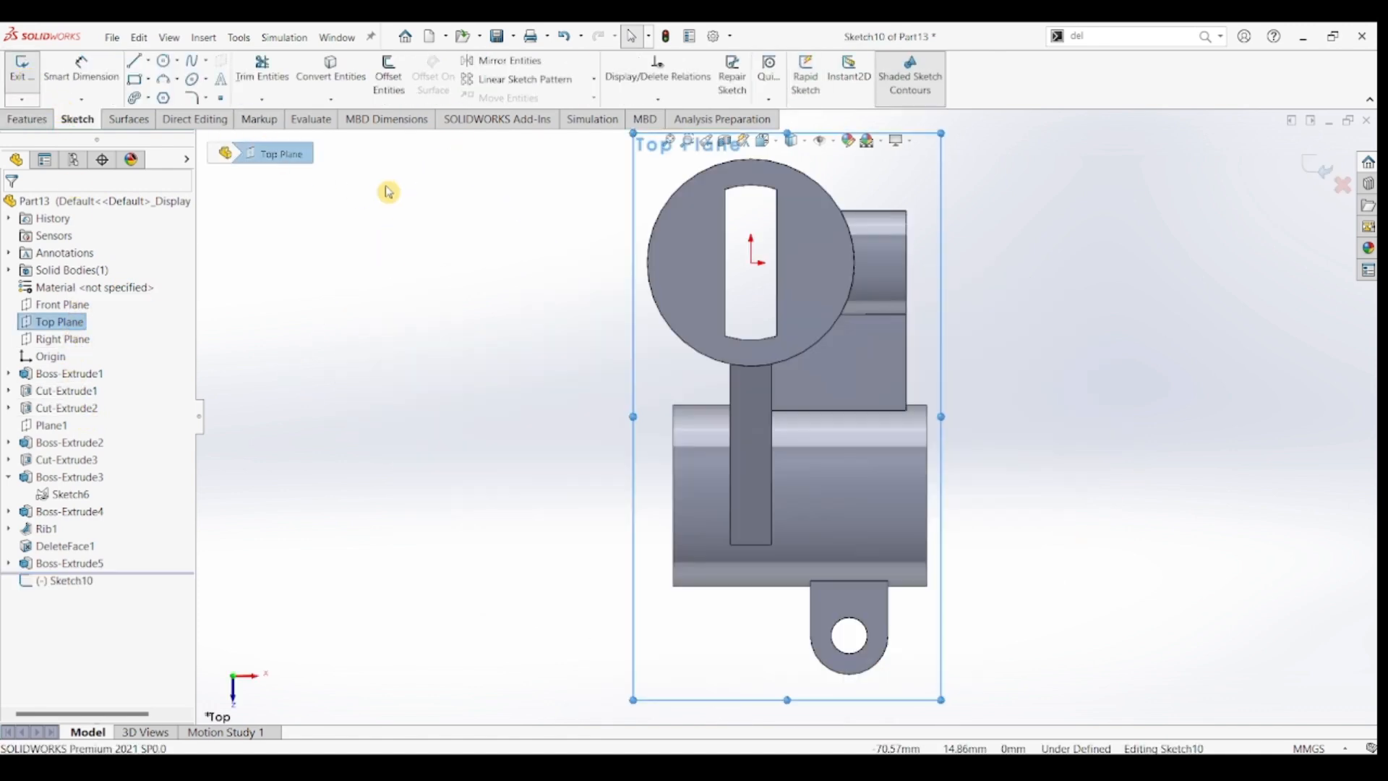
scroll(819, 214, up, 2)
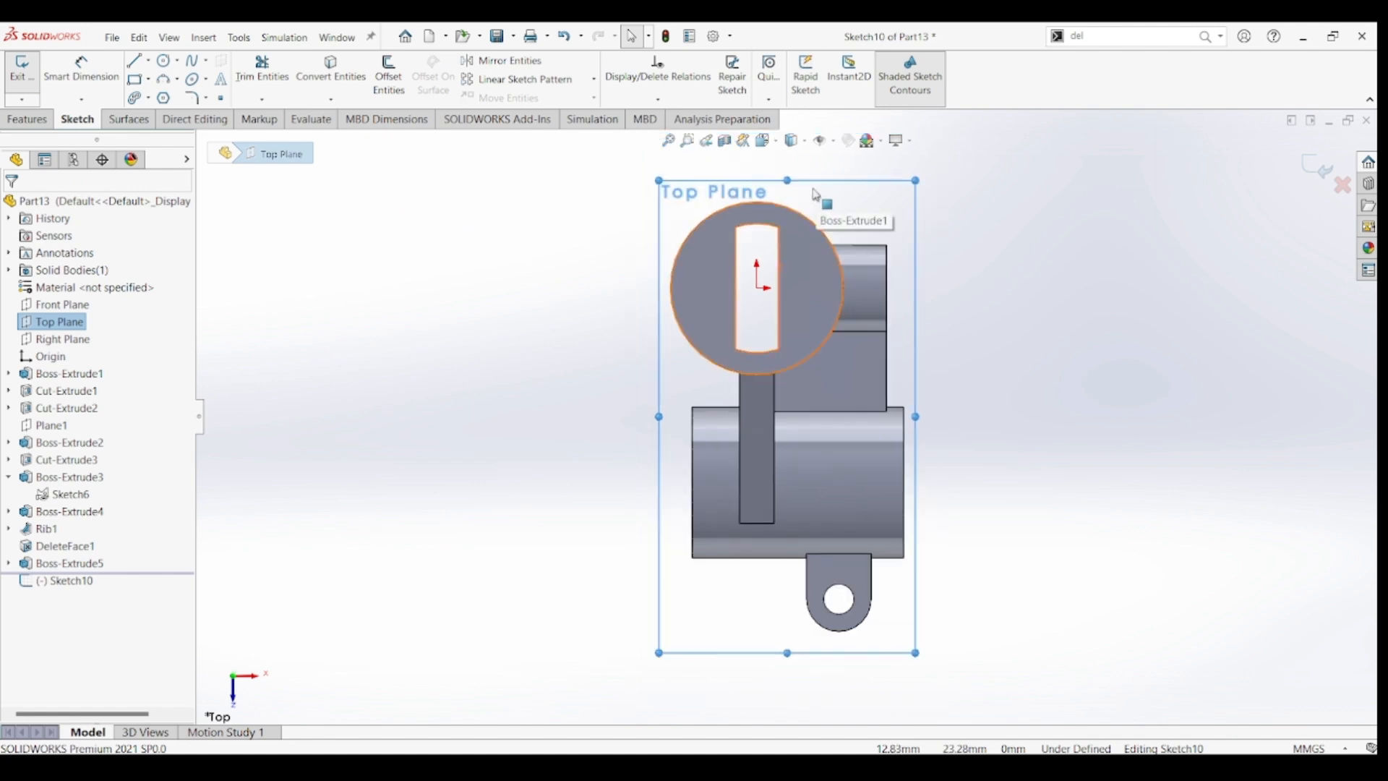
scroll(816, 194, down, 2)
scroll(781, 196, down, 2)
click(135, 60)
click(680, 274)
click(763, 286)
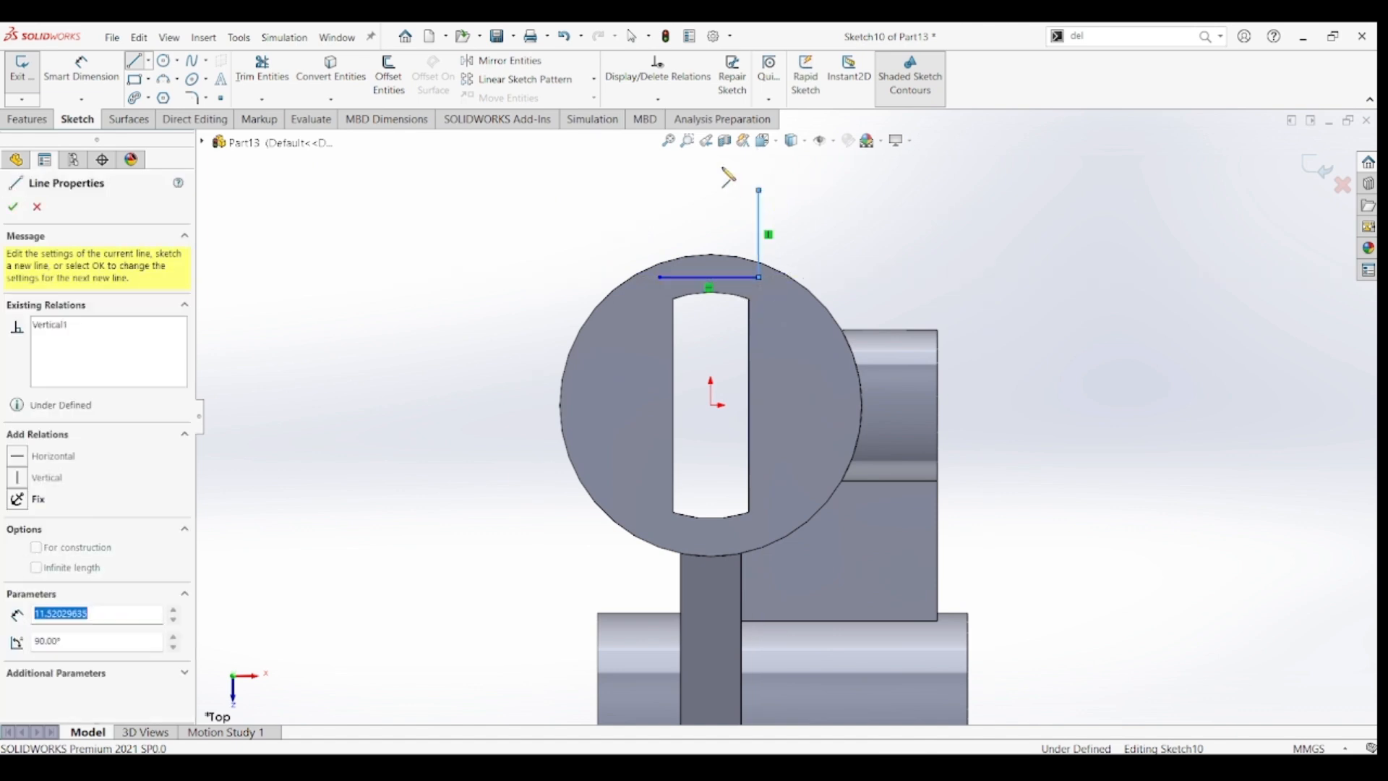
click(758, 190)
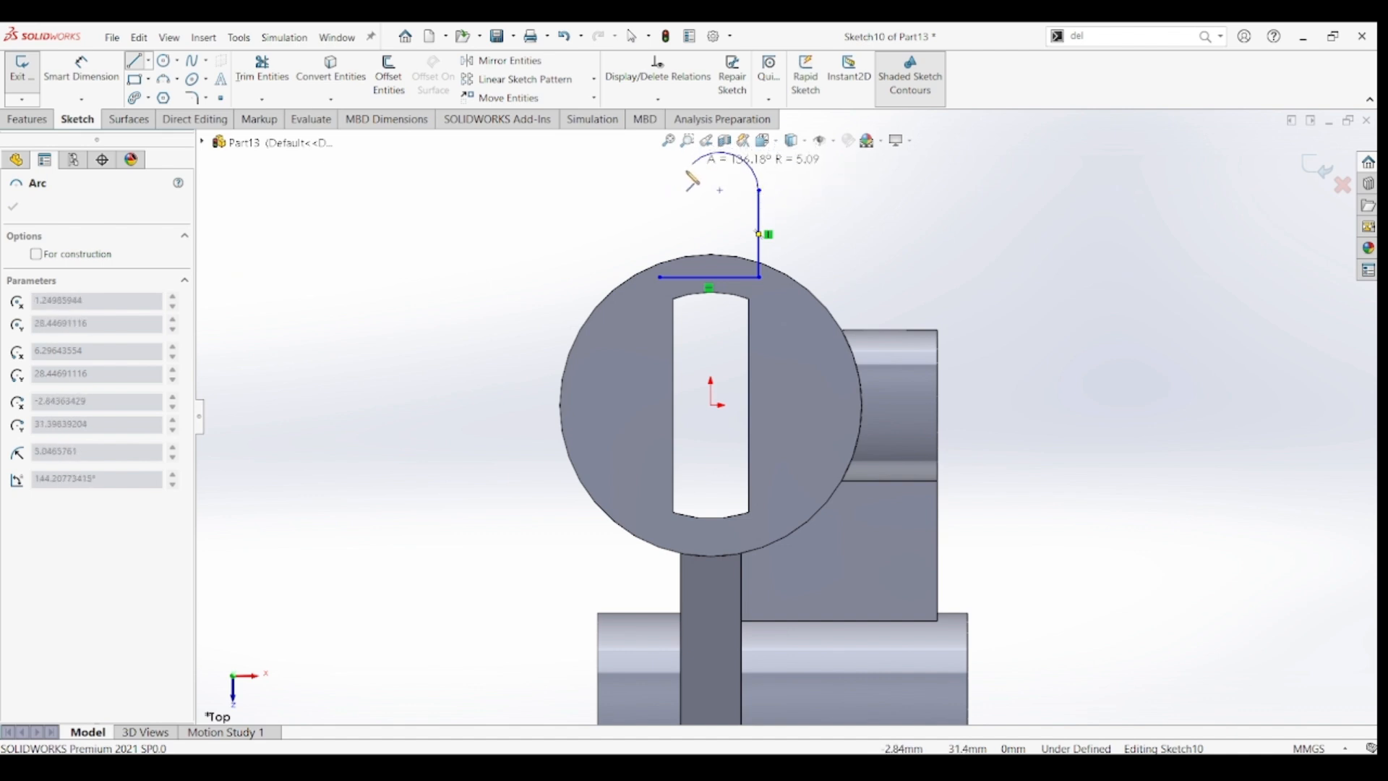
click(659, 190)
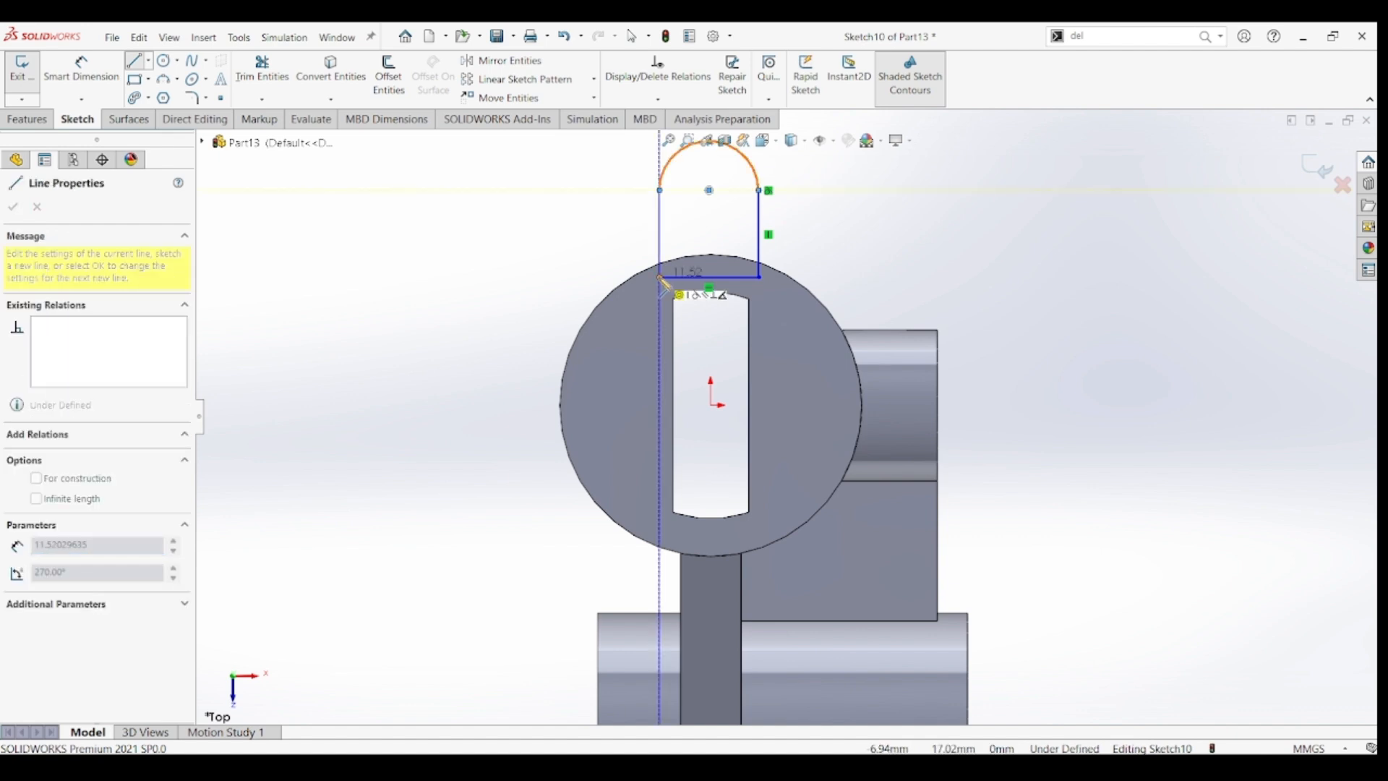
click(659, 277)
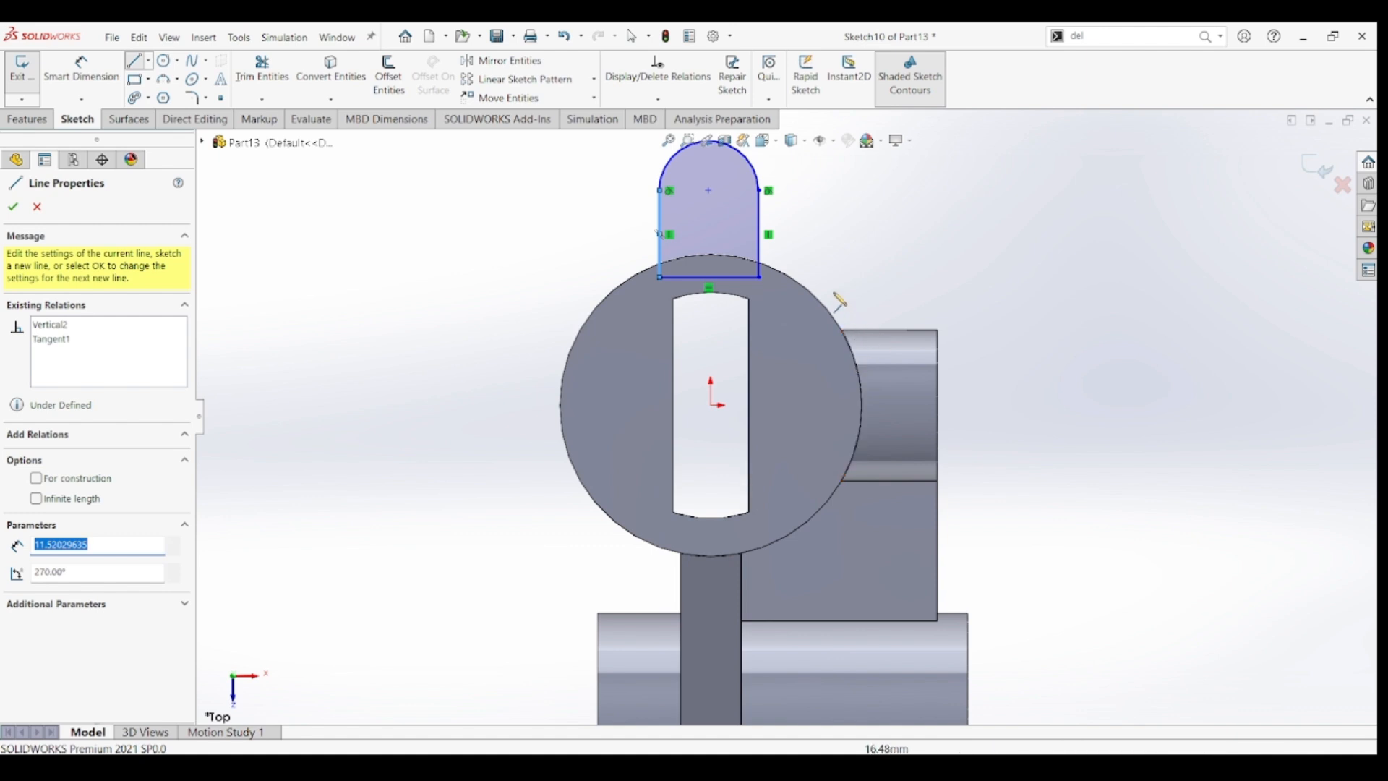
- Sketch a hole circle about 5.7 mm in diameter, concentric with the new tab's rounded end
click(164, 60)
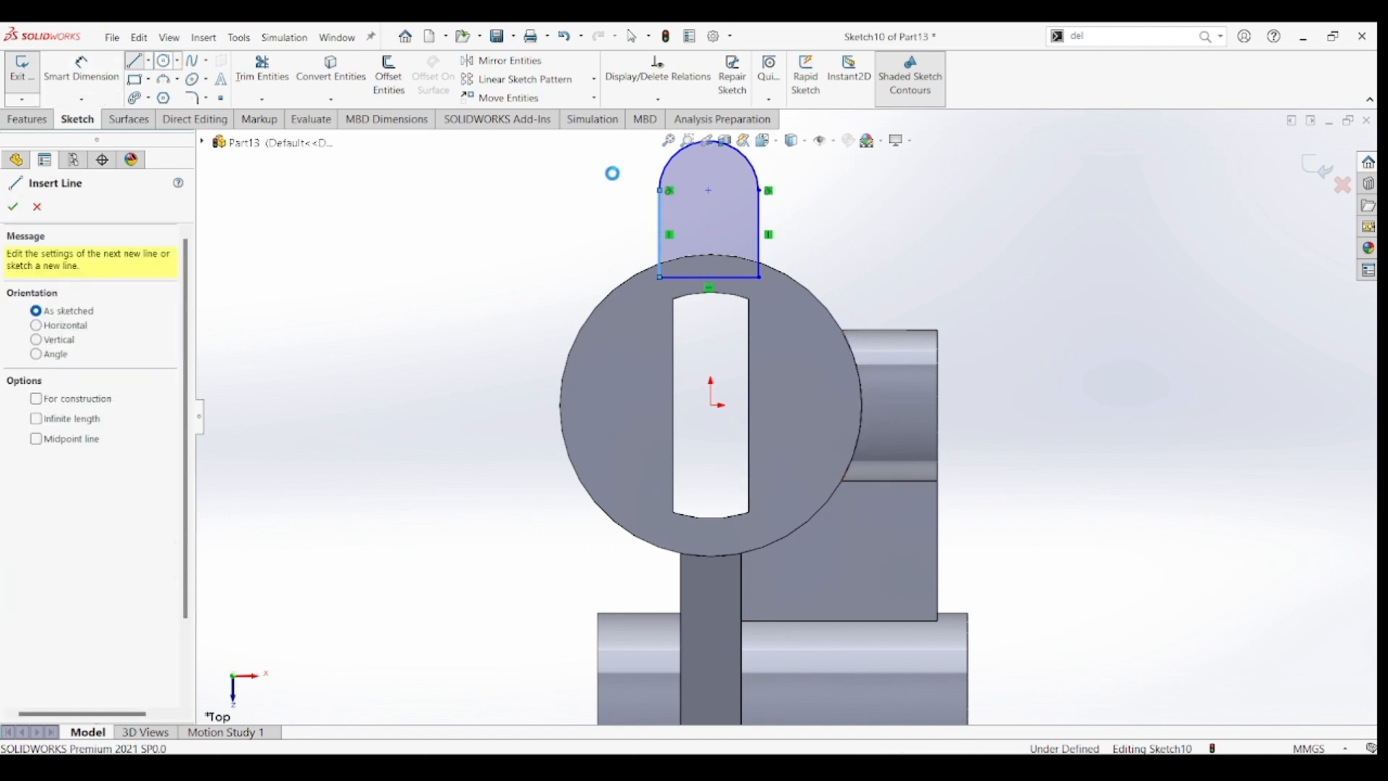
click(709, 190)
click(724, 206)
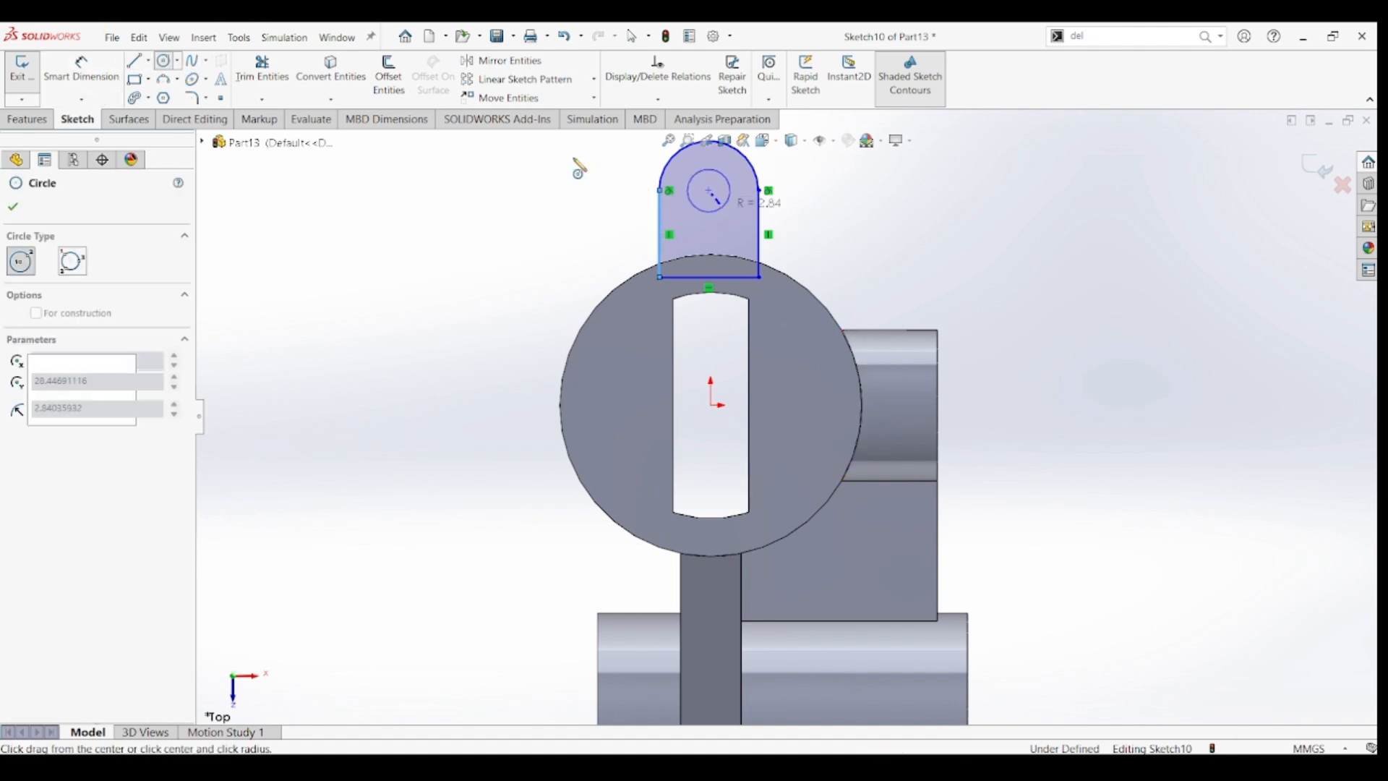
- Dimension the new tab's rounded end with a radius of 7.5 mm
click(82, 70)
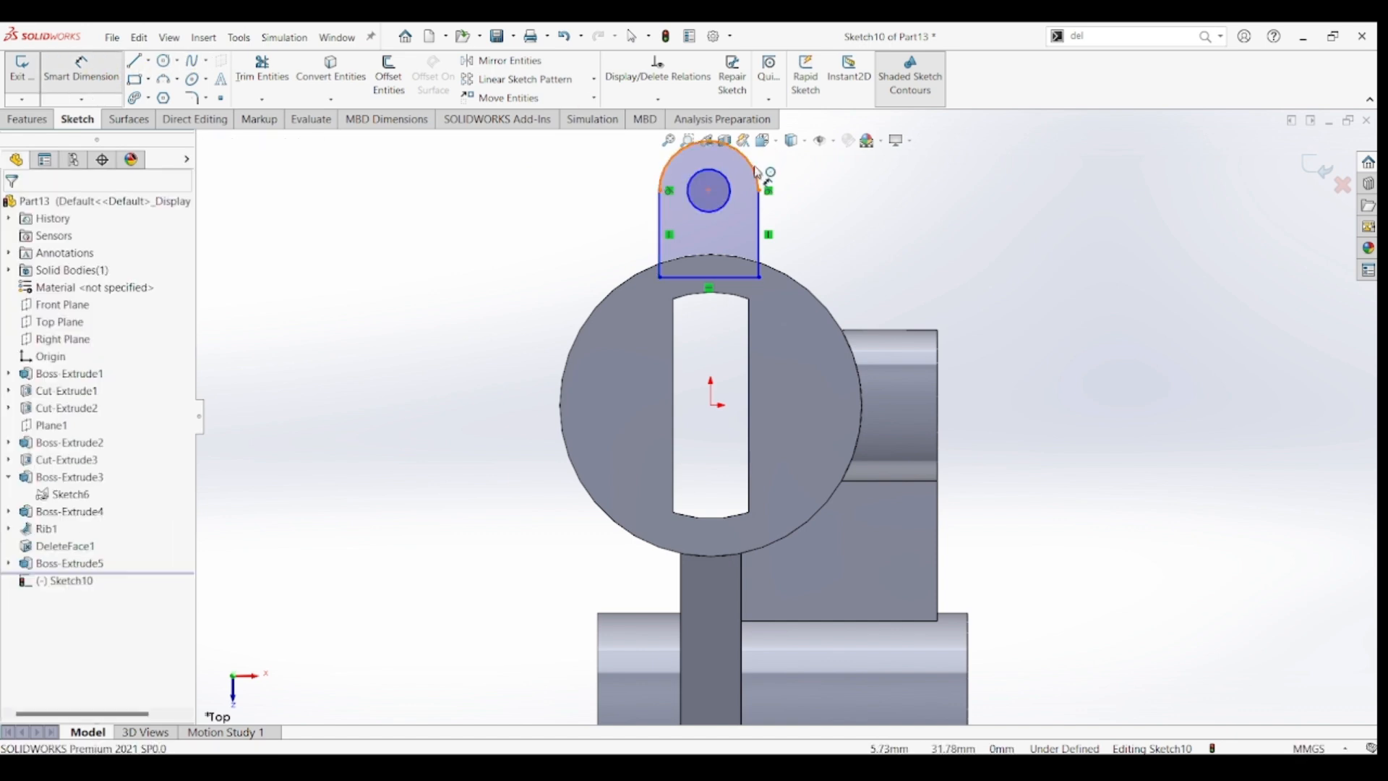
click(758, 171)
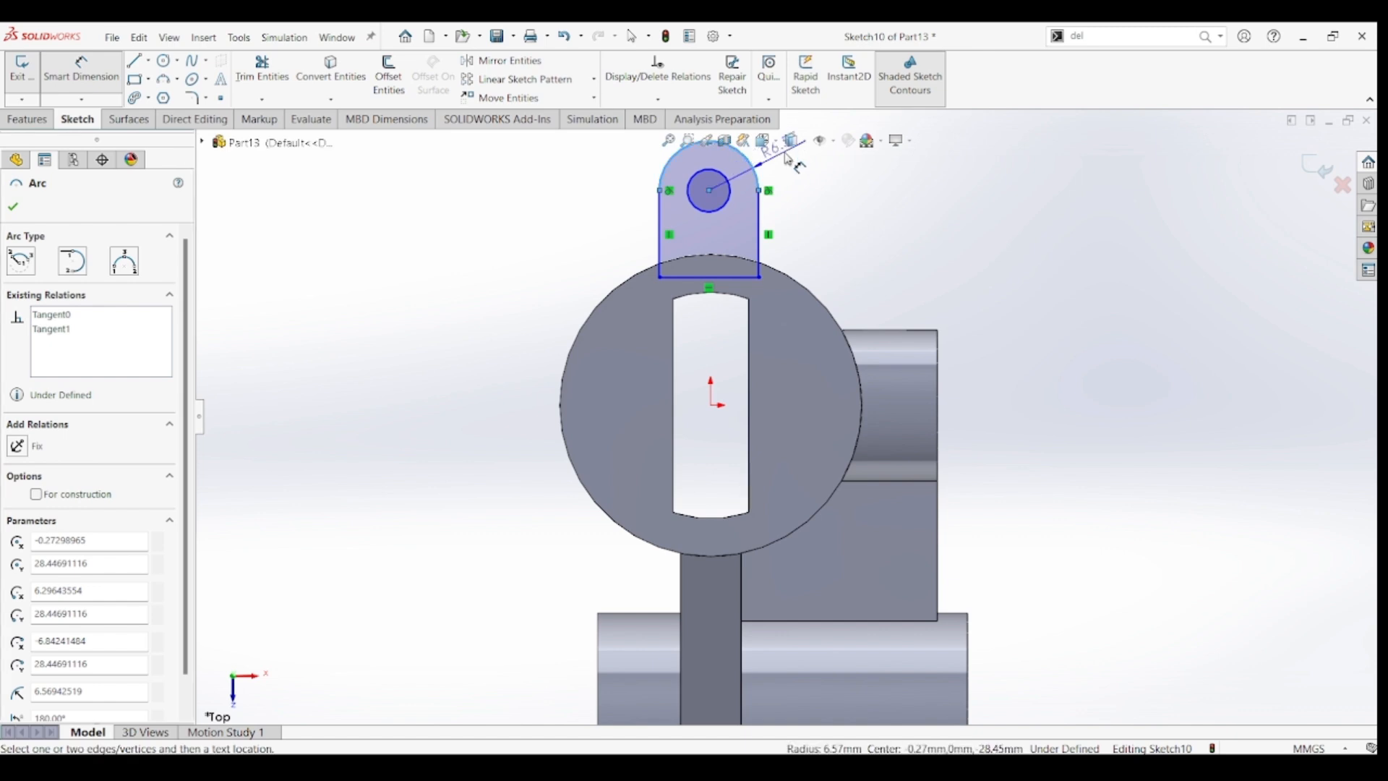
click(788, 163)
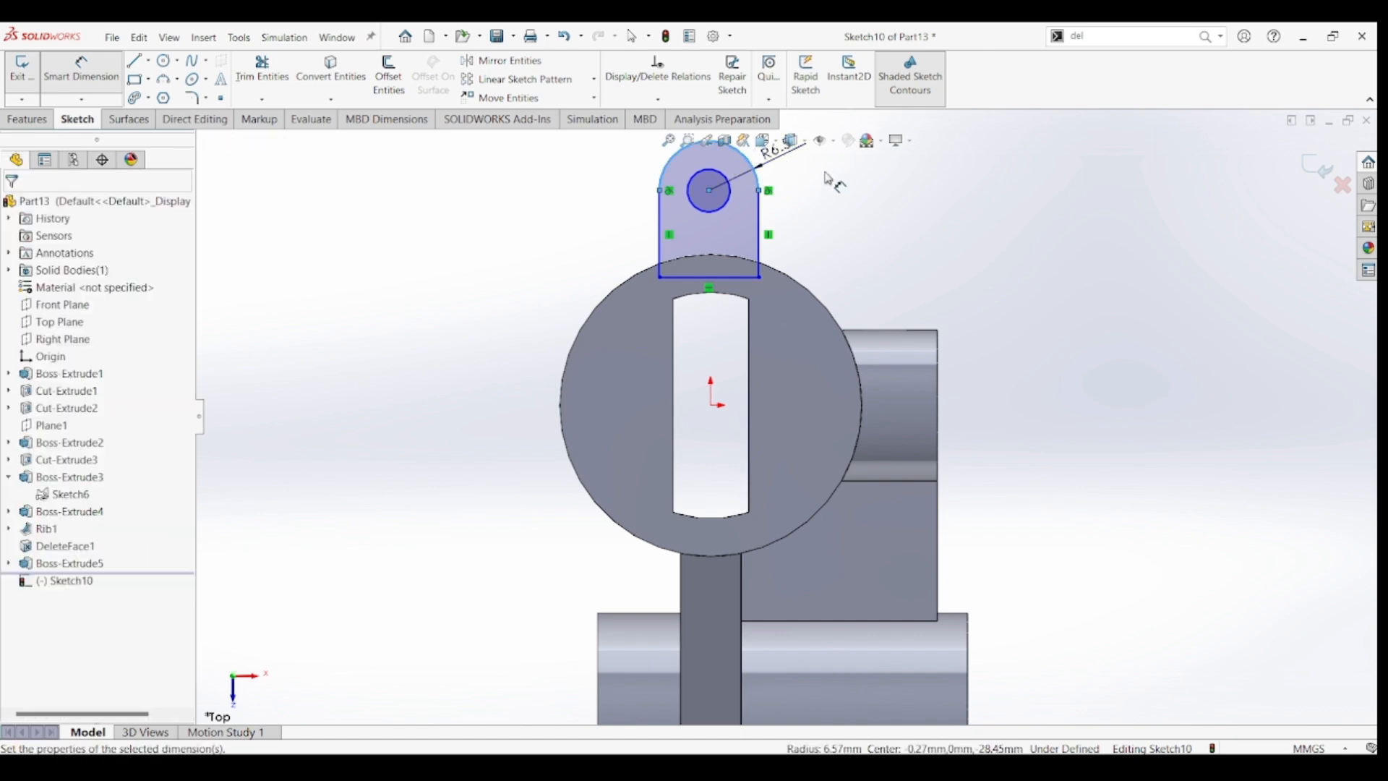
text(7.5)
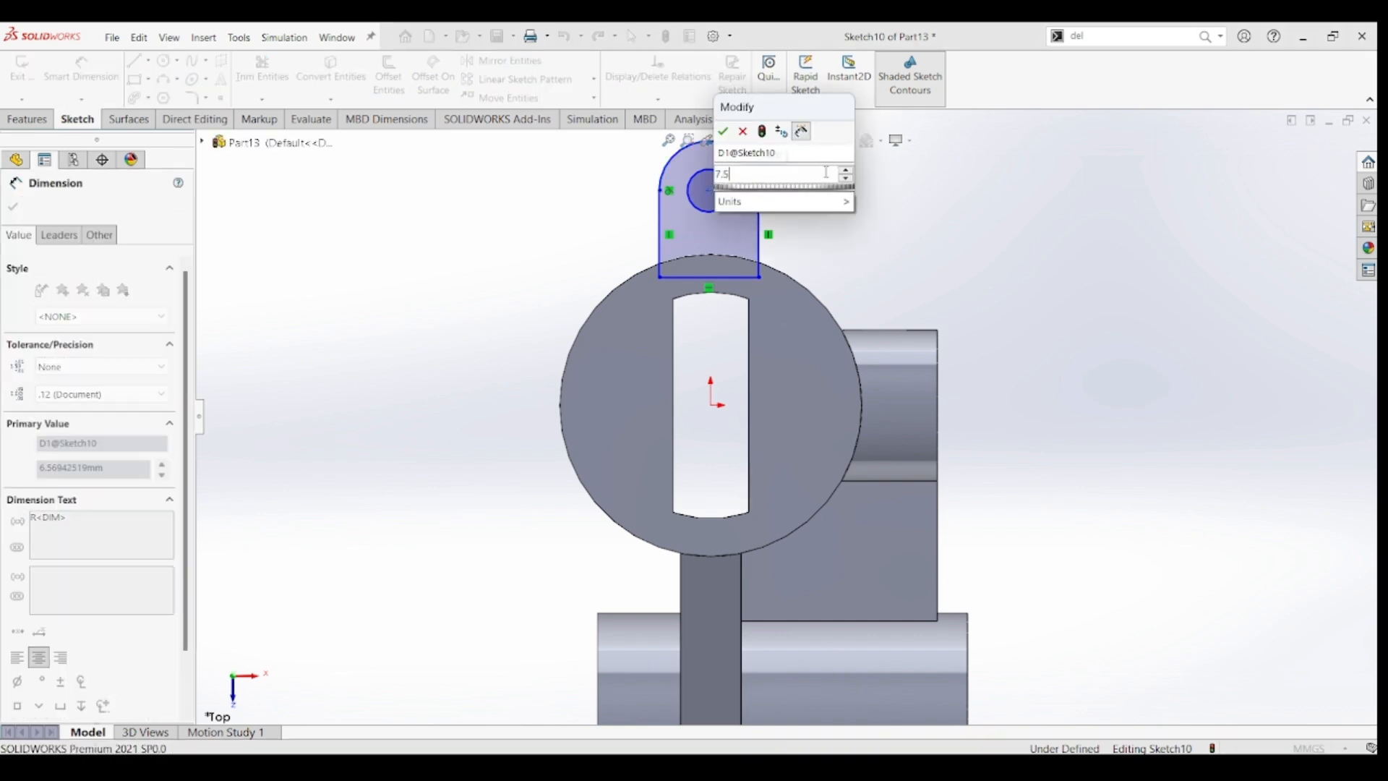
key(Return)
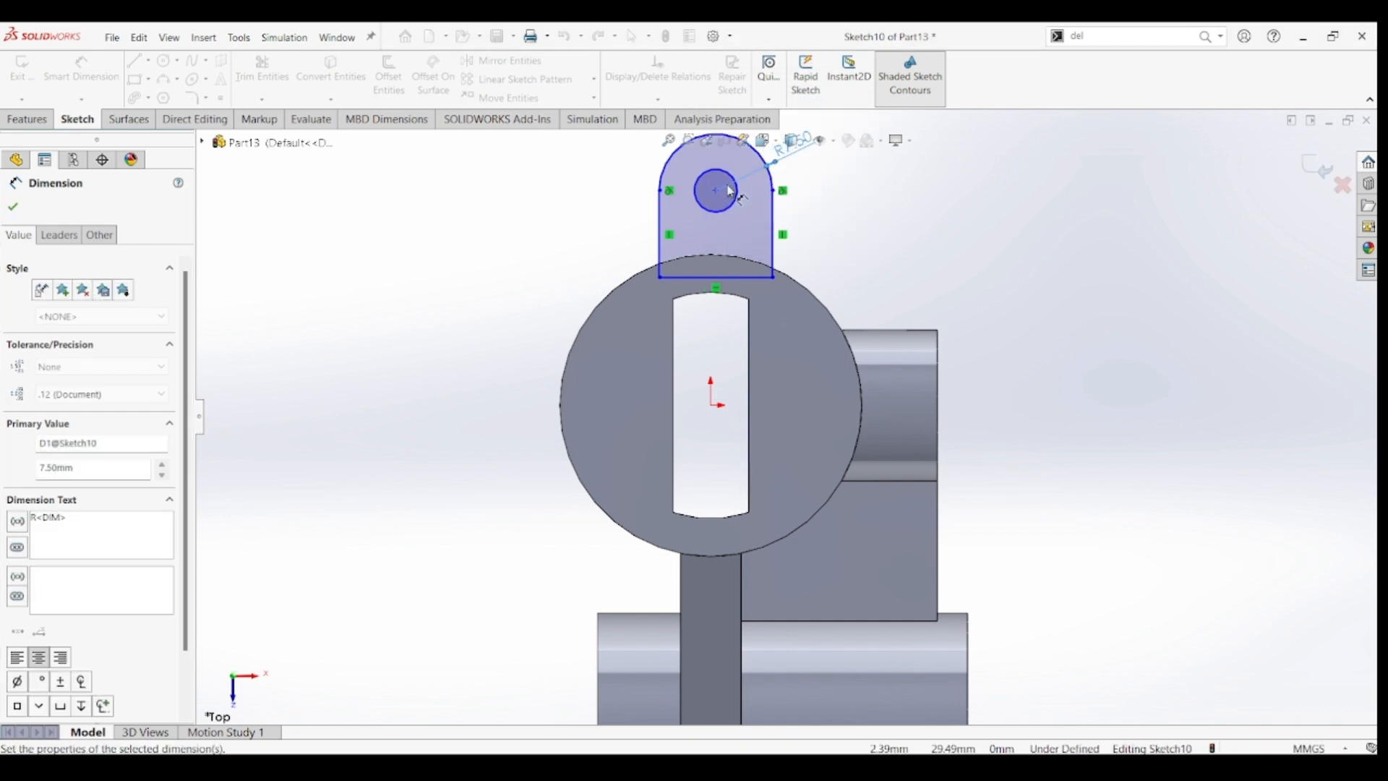
- Dimension the new tab's hole circle with a diameter of 7 mm
click(739, 193)
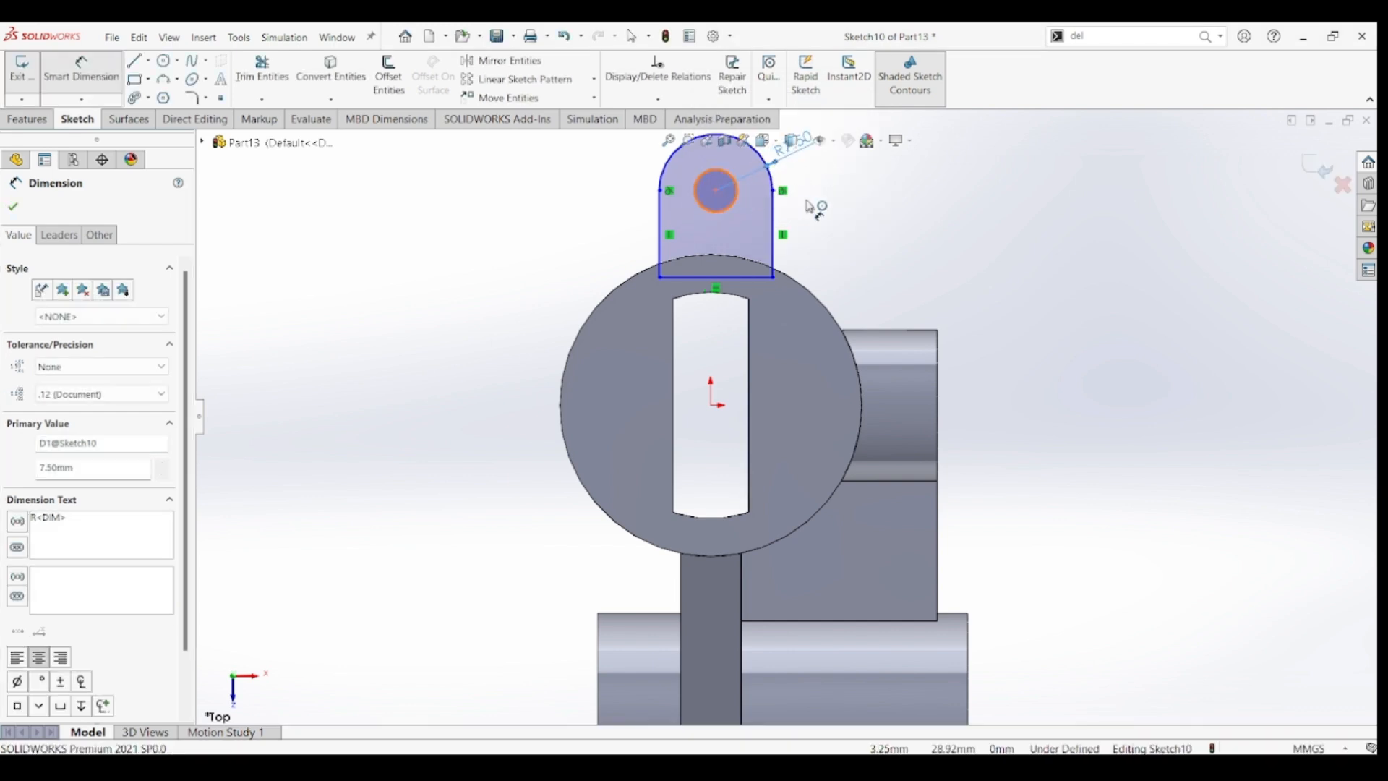
click(900, 224)
text(7)
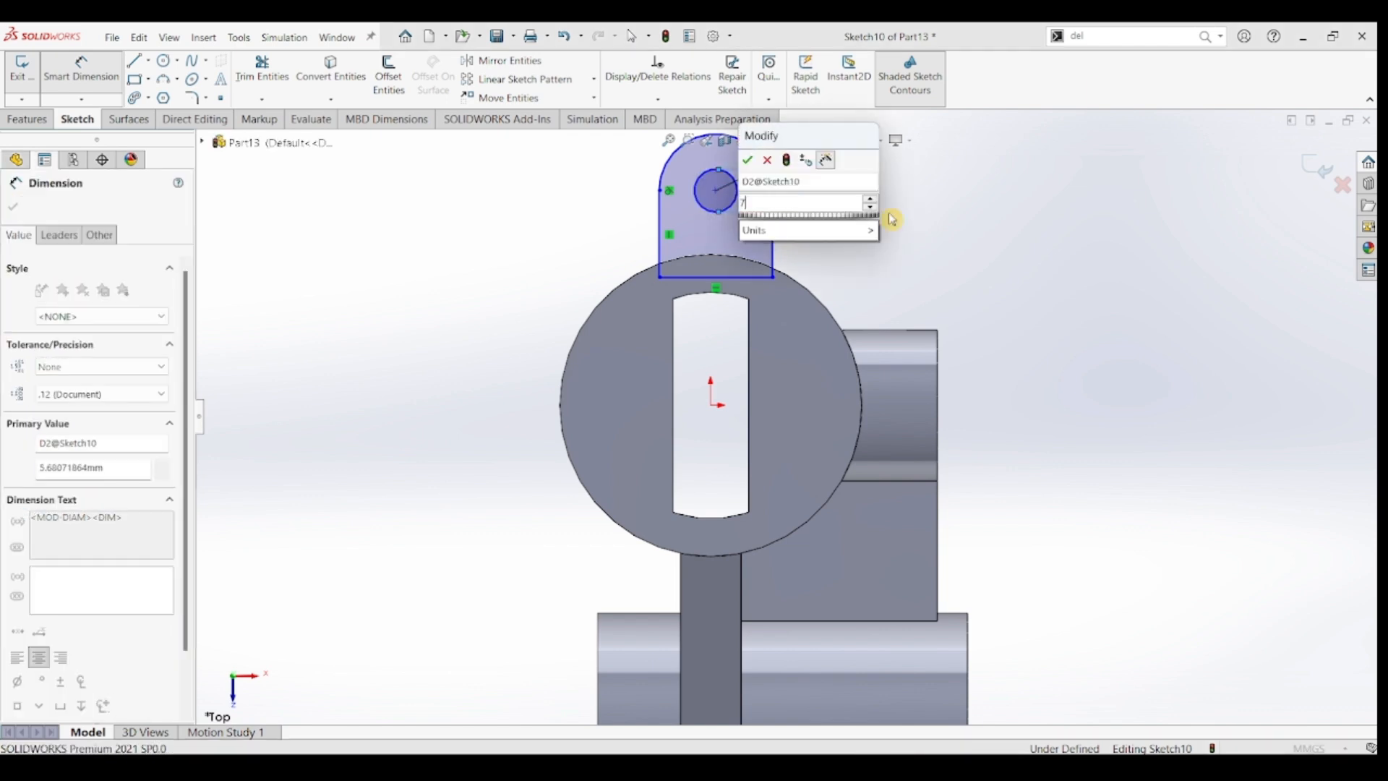
key(Escape)
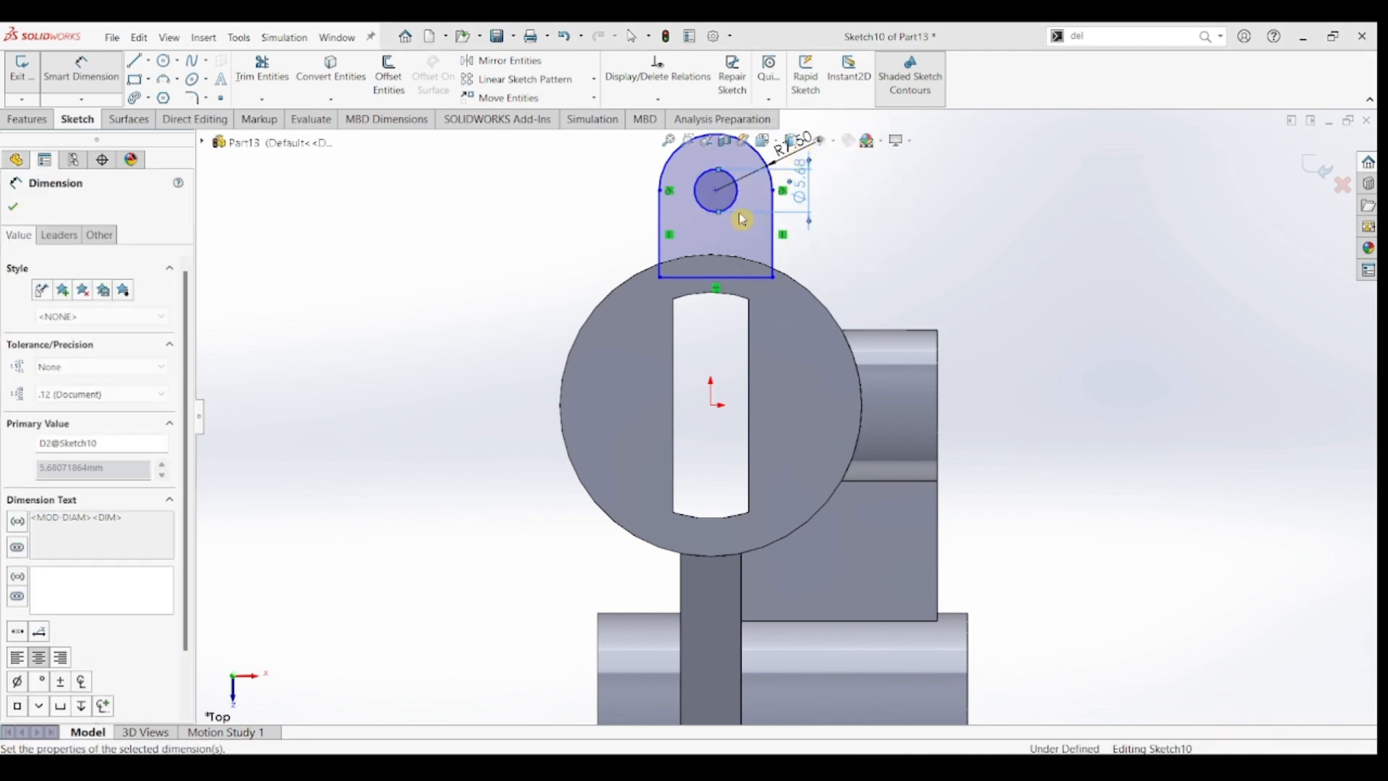
key(Escape)
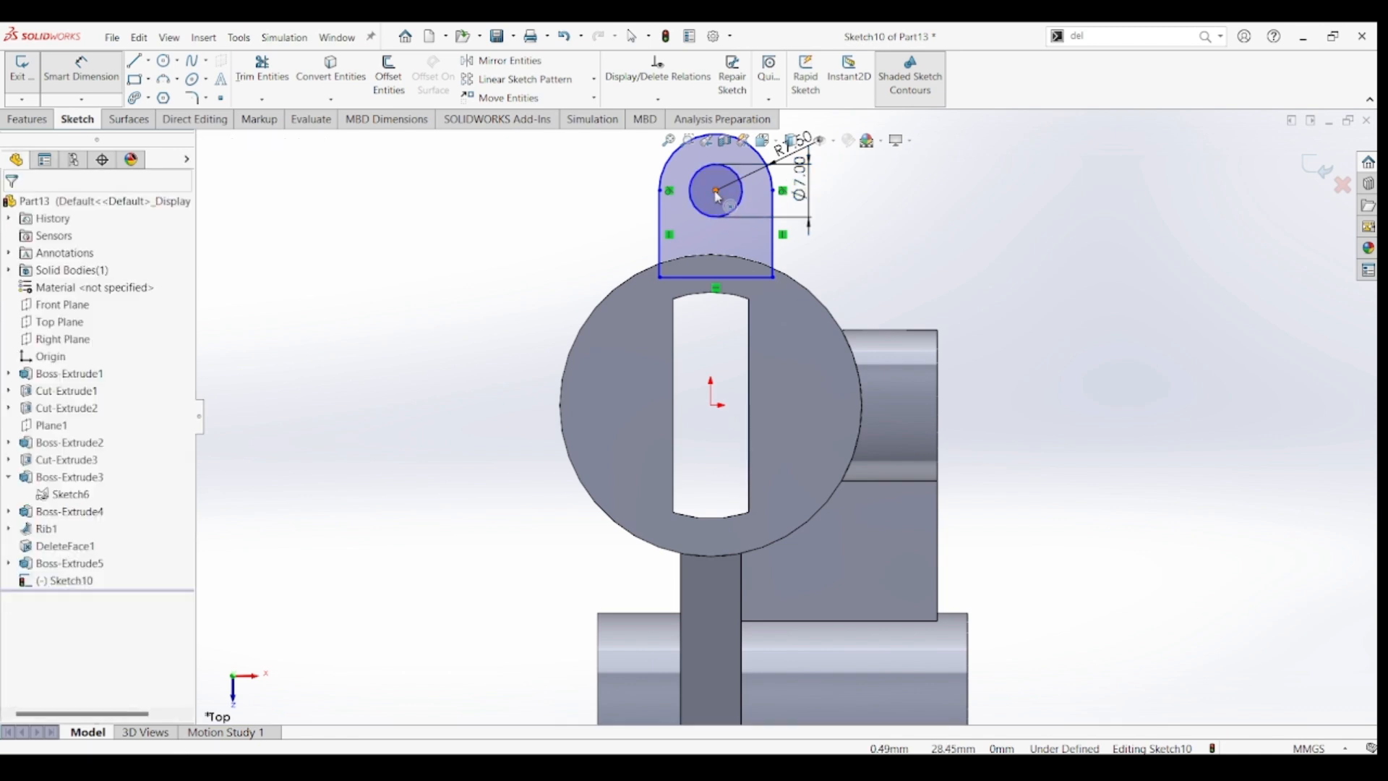
key(Escape)
- Align the new tab's hole centre with the origin using a Vertical relation
click(716, 192)
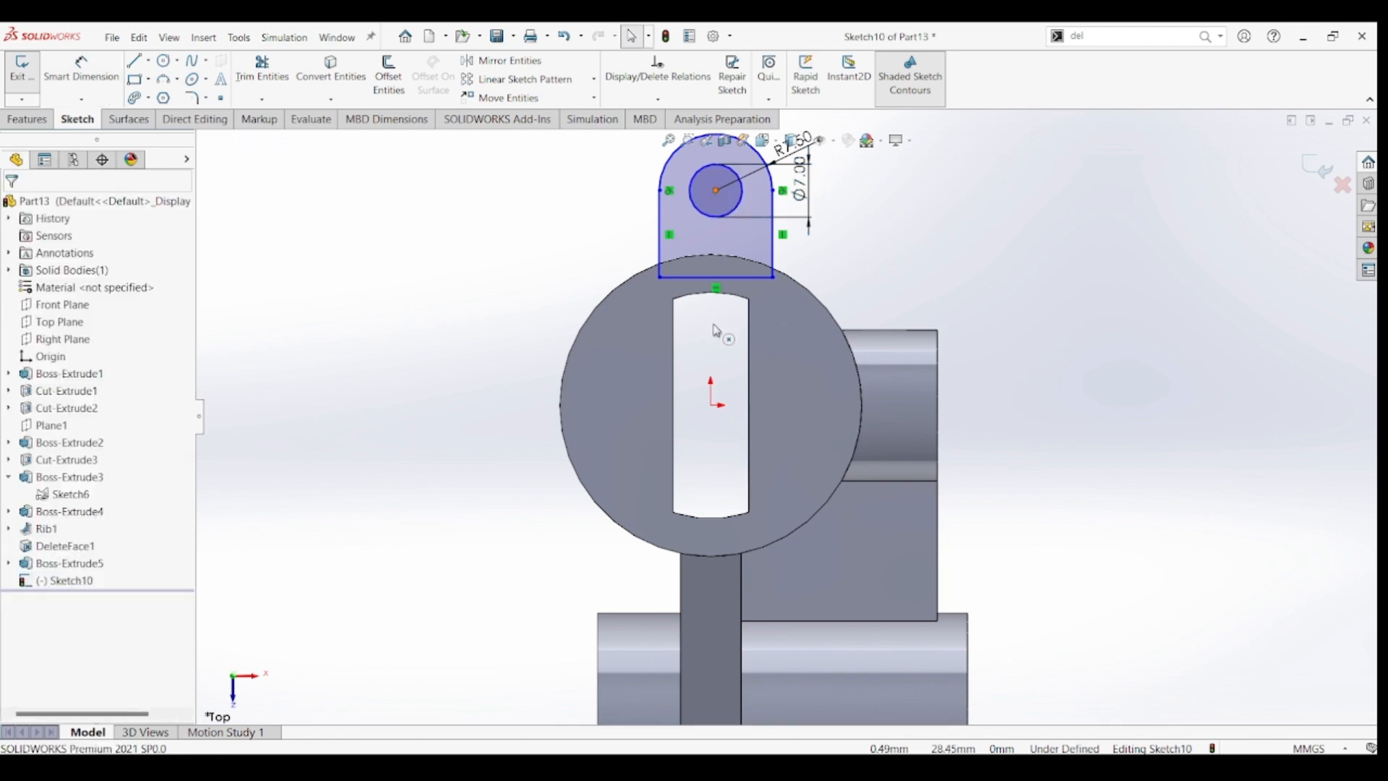
ctrl+click(714, 409)
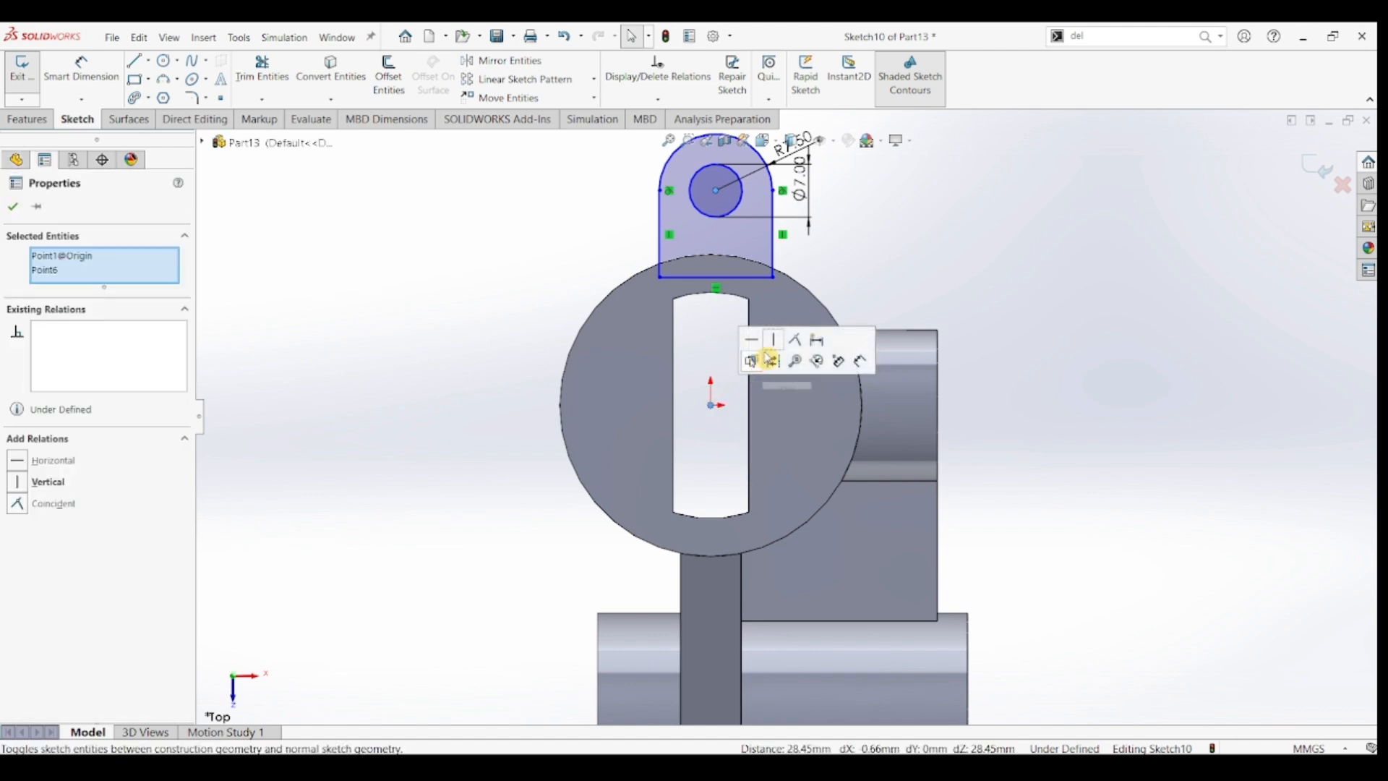
click(774, 344)
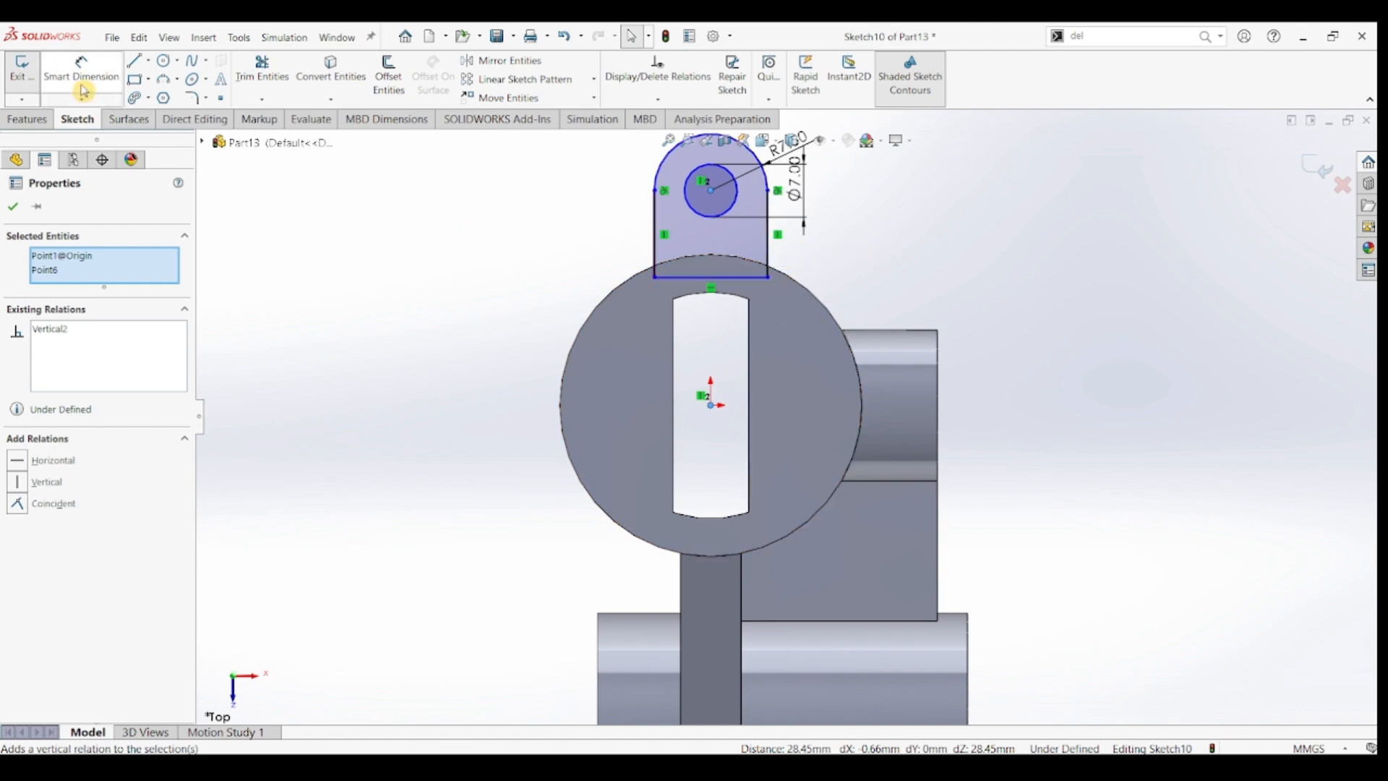
- Dimension the new tab's hole centre 30 mm from the origin
click(574, 316)
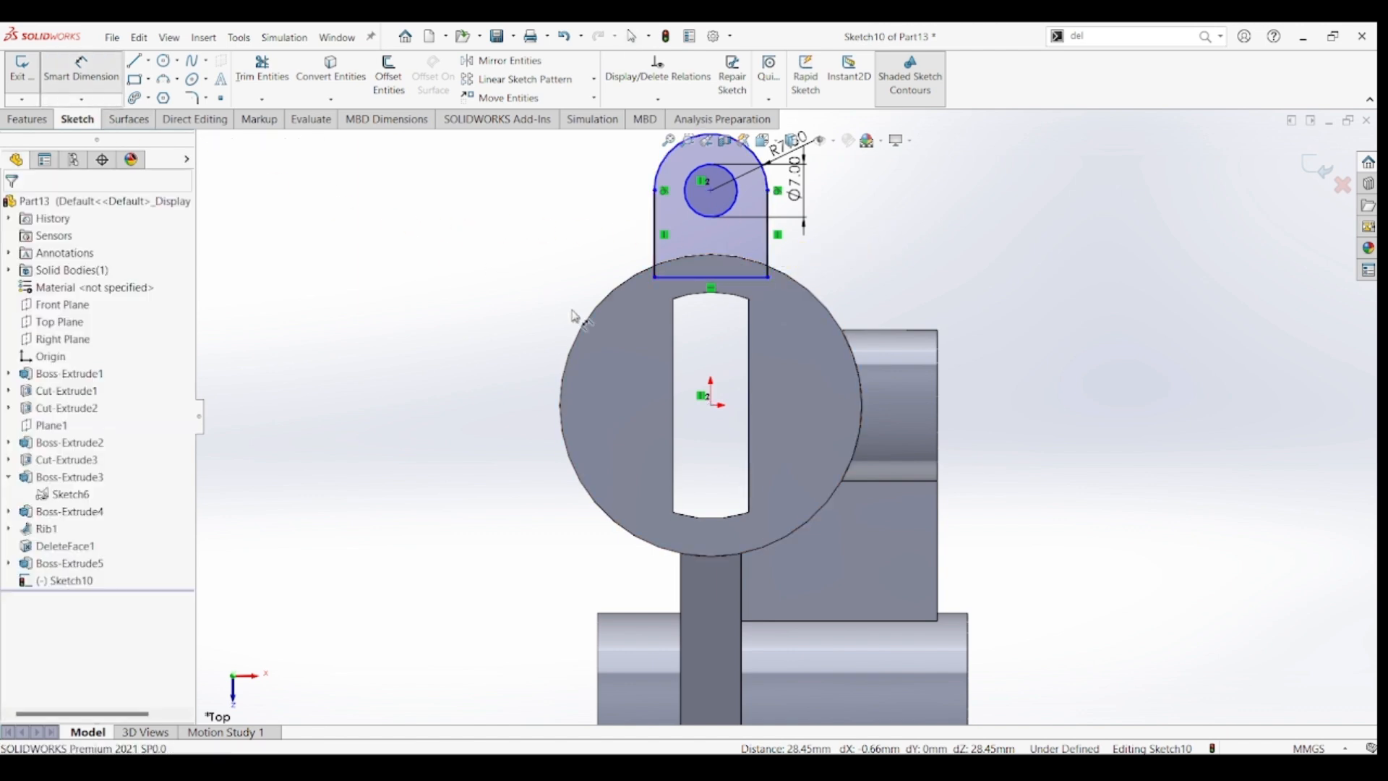
click(712, 192)
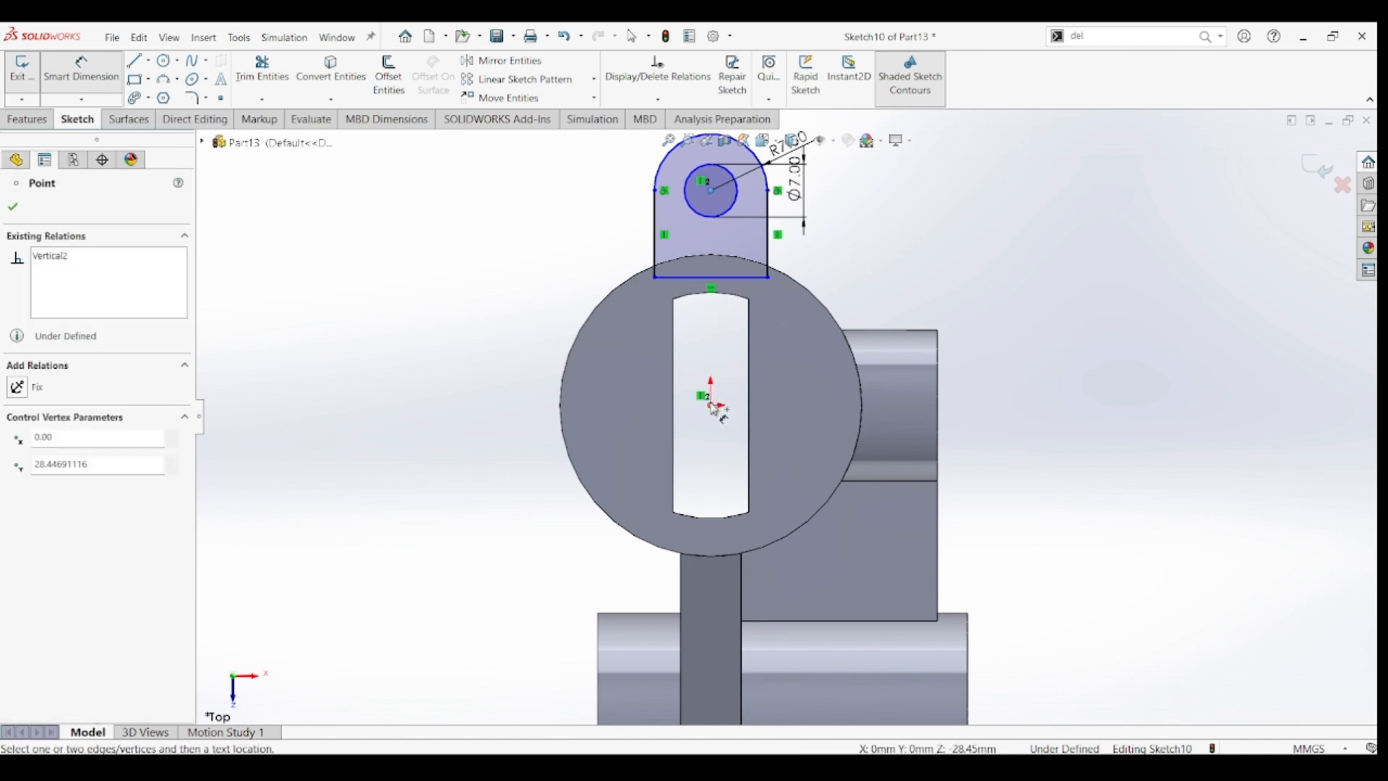
click(713, 407)
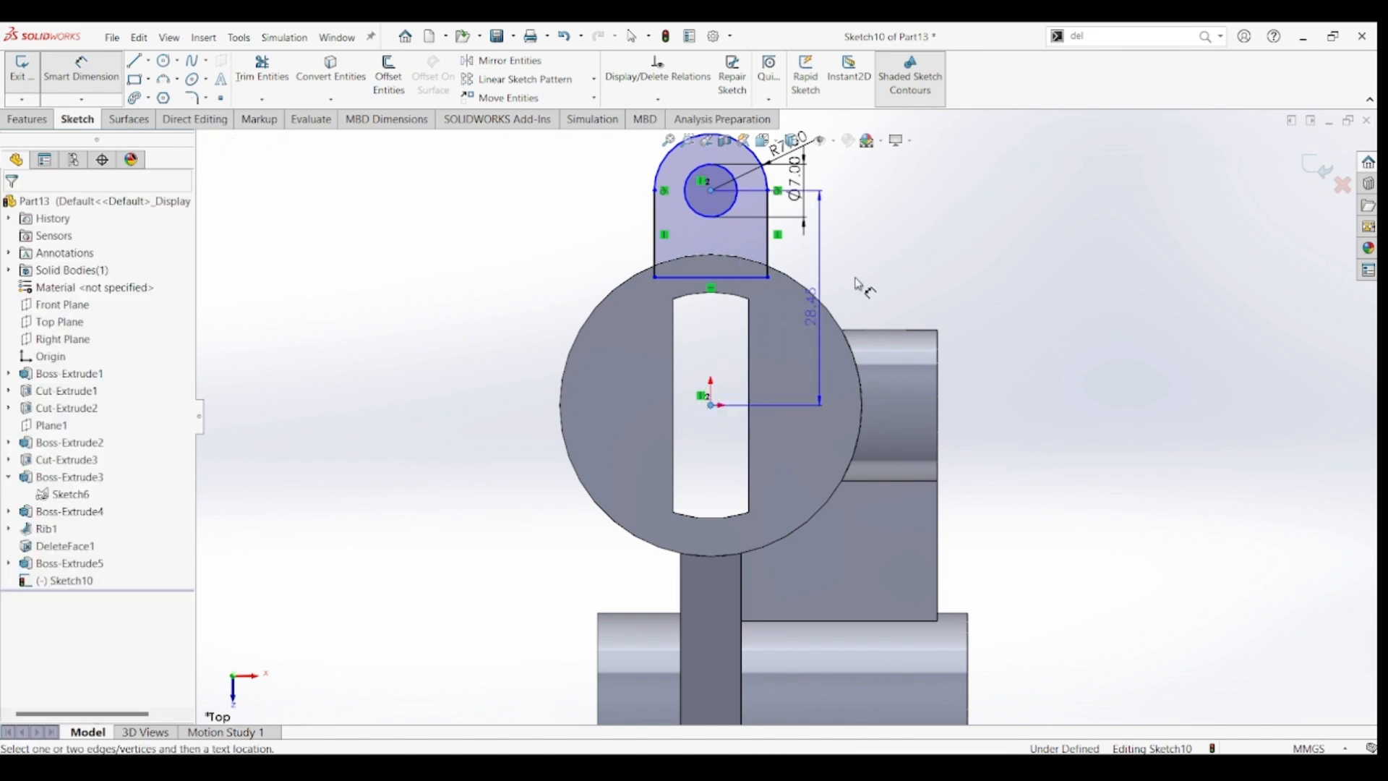
click(896, 273)
text(30)
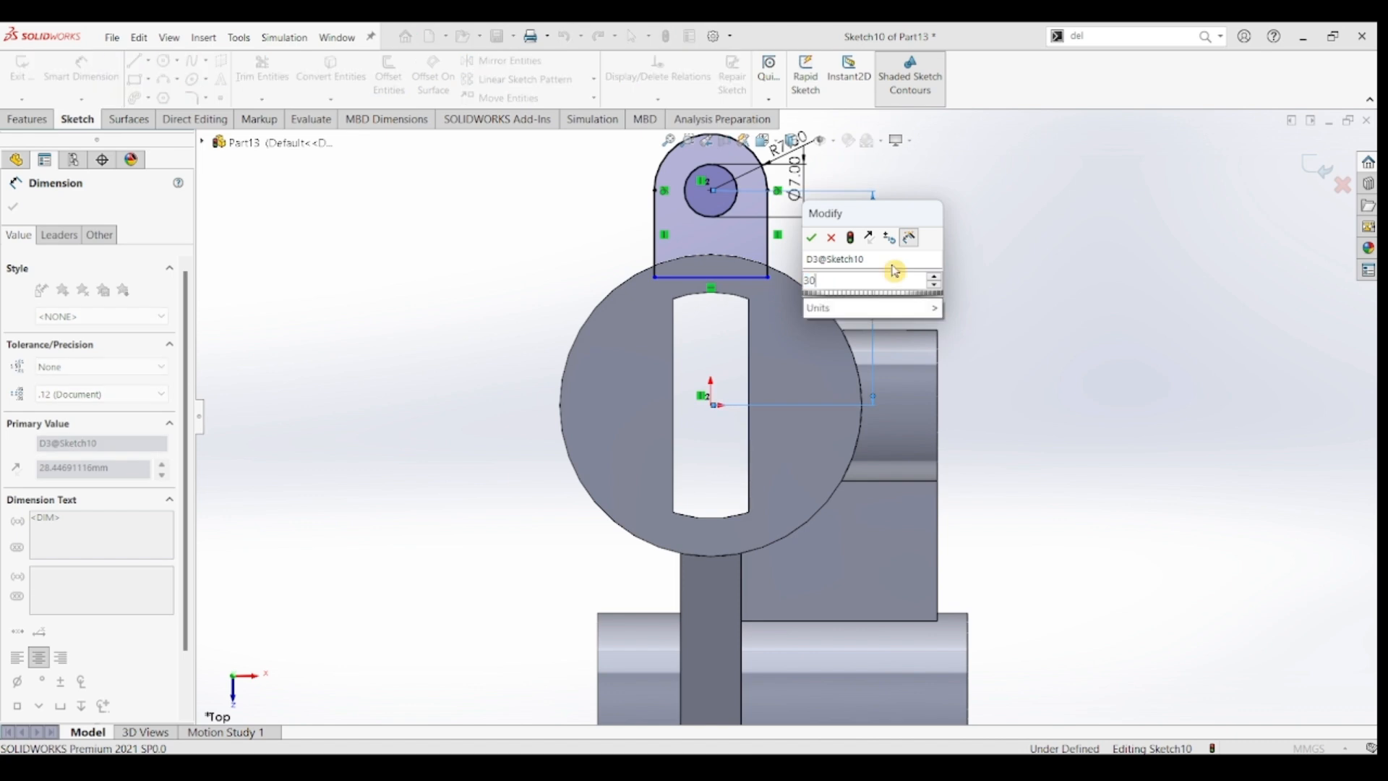
key(Return)
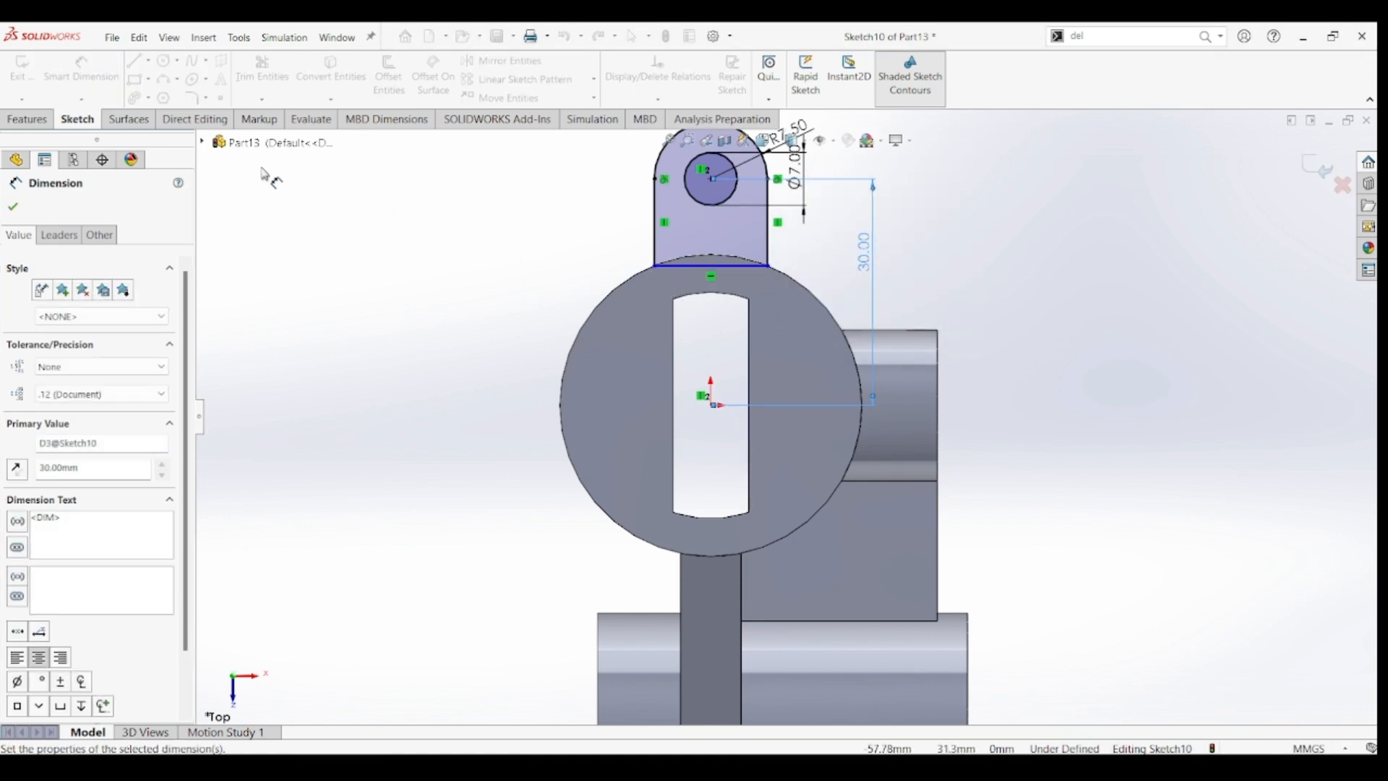
- Extrude the cylinder-side tab profile as a blind boss 6 mm deep, merged with the part
click(40, 120)
click(42, 85)
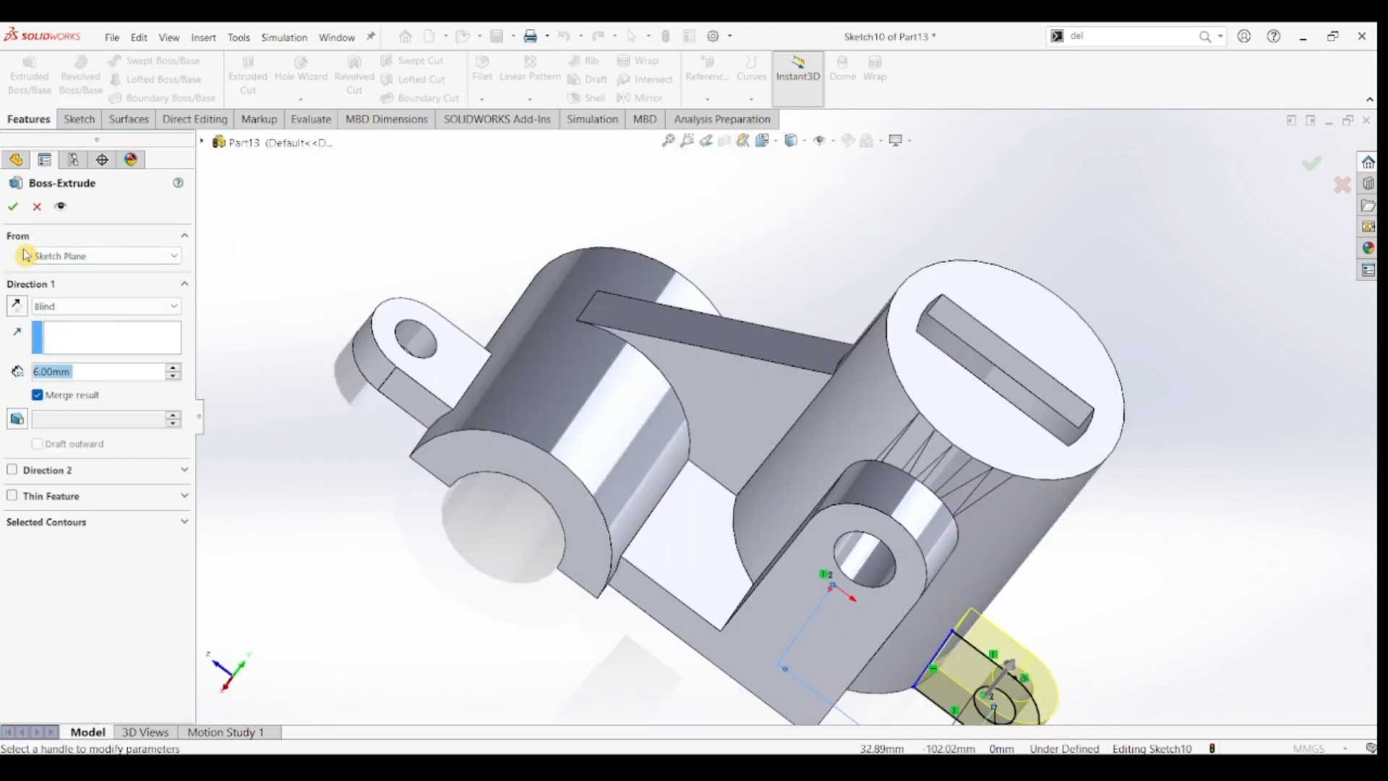
click(15, 208)
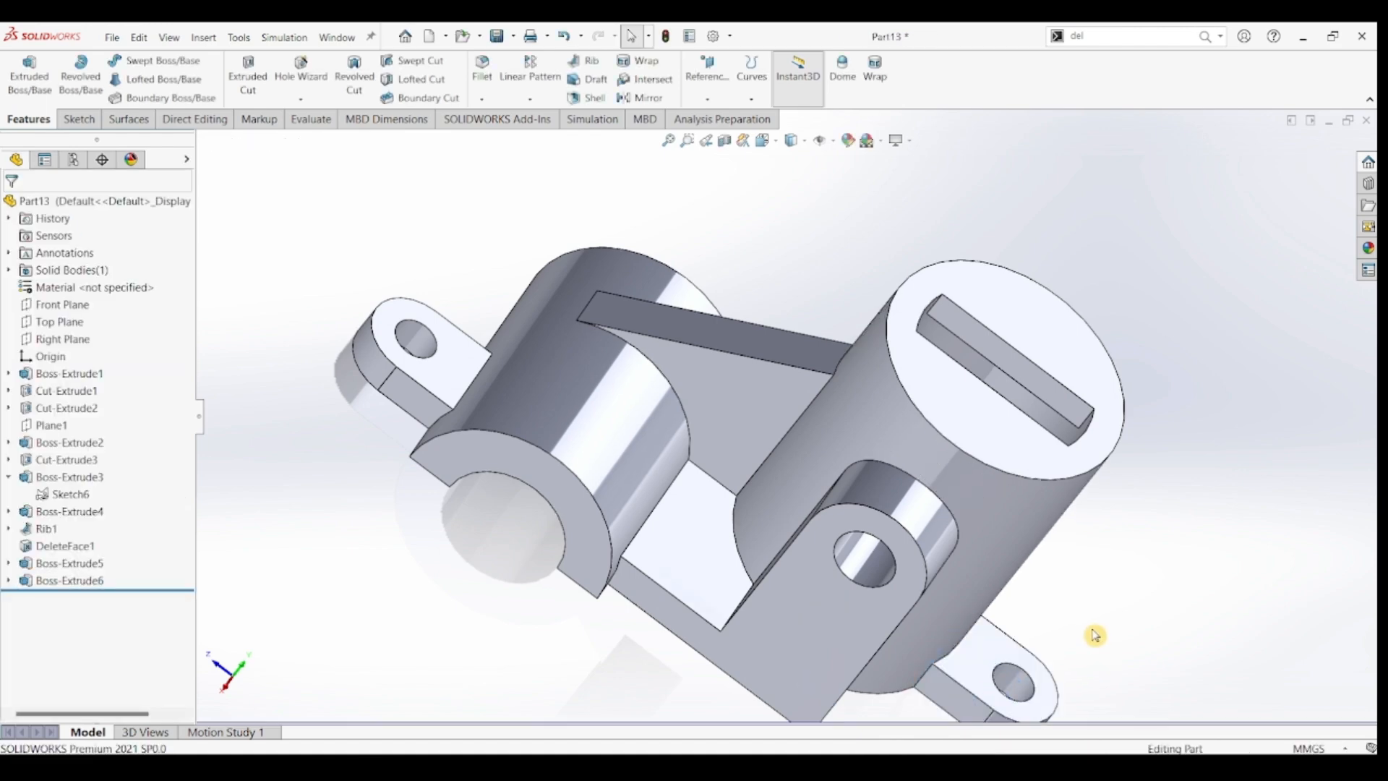
- Show the finished part in isometric view and apply the polished steel appearance to it
key(ctrl+7)
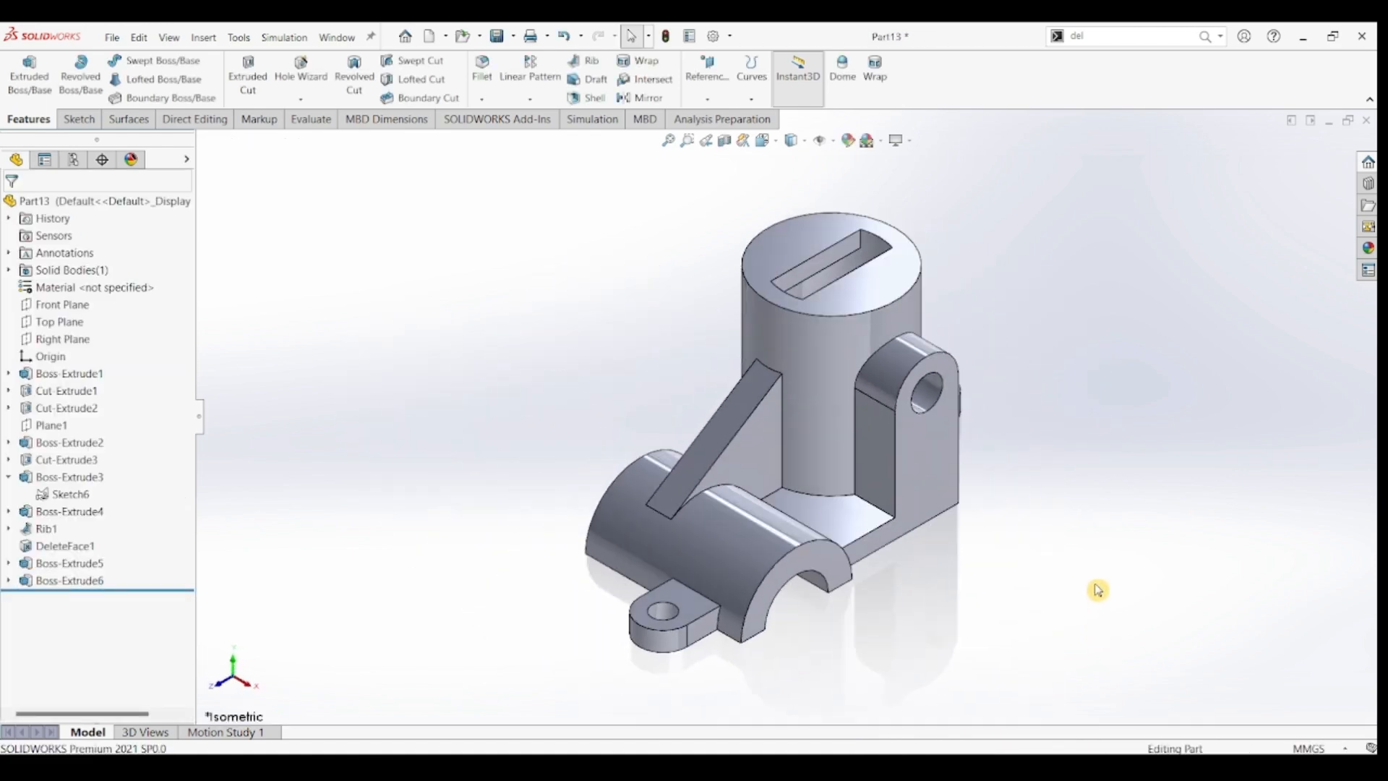
click(1367, 248)
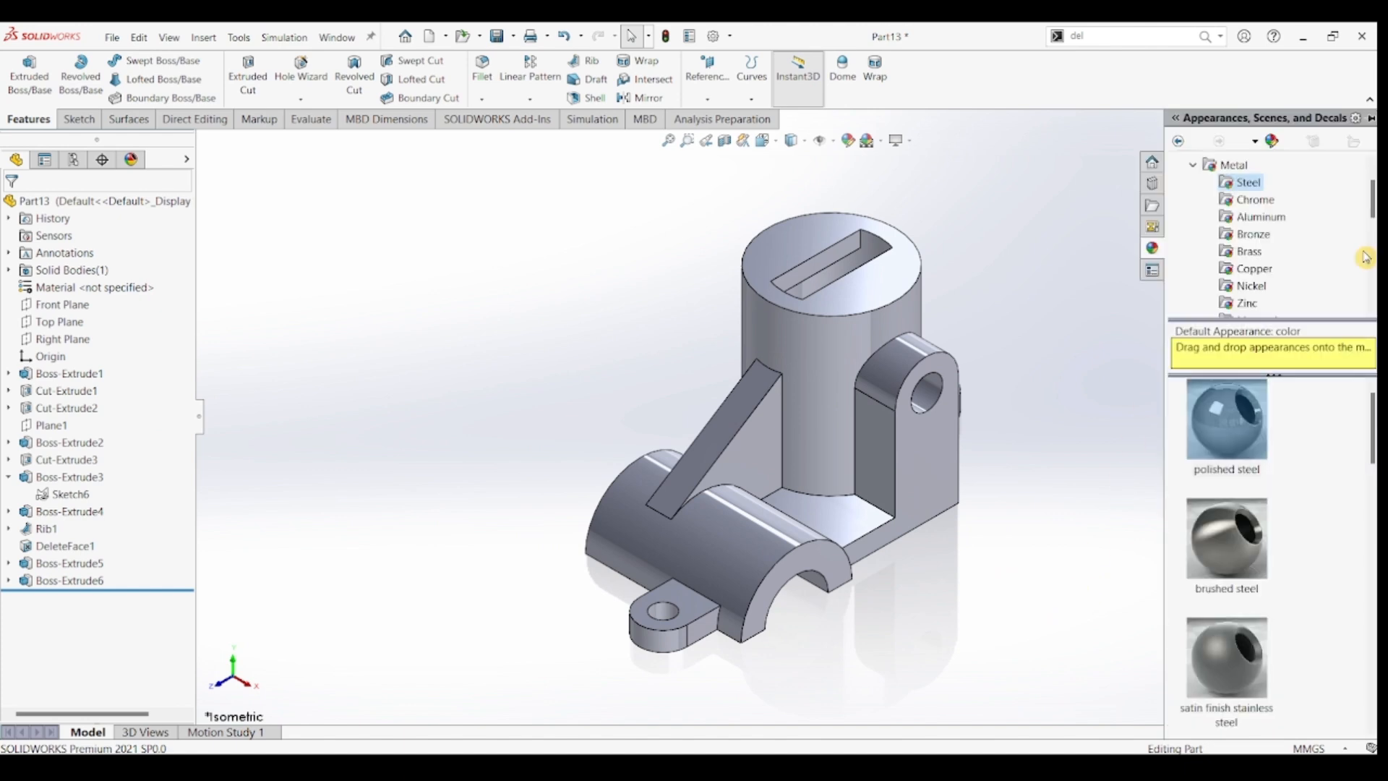
double_click(1240, 422)
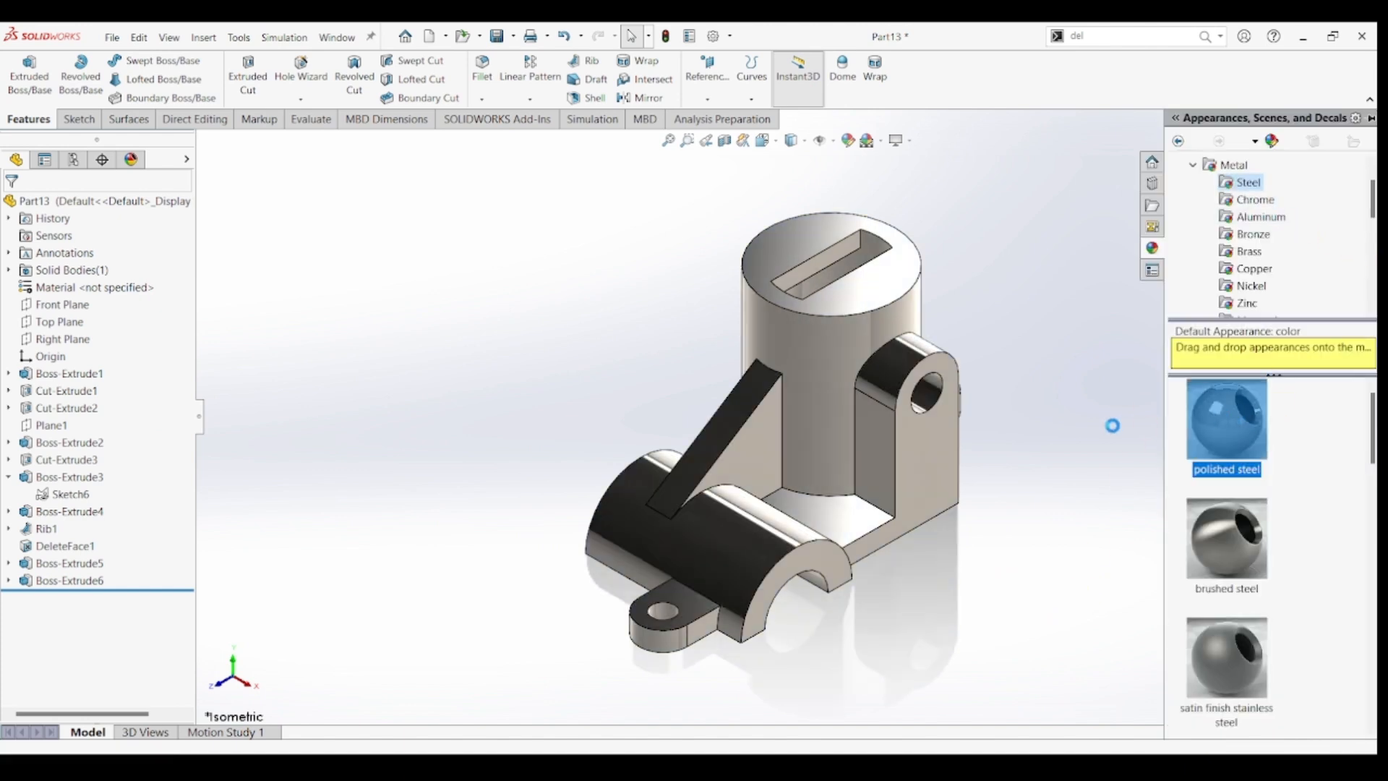